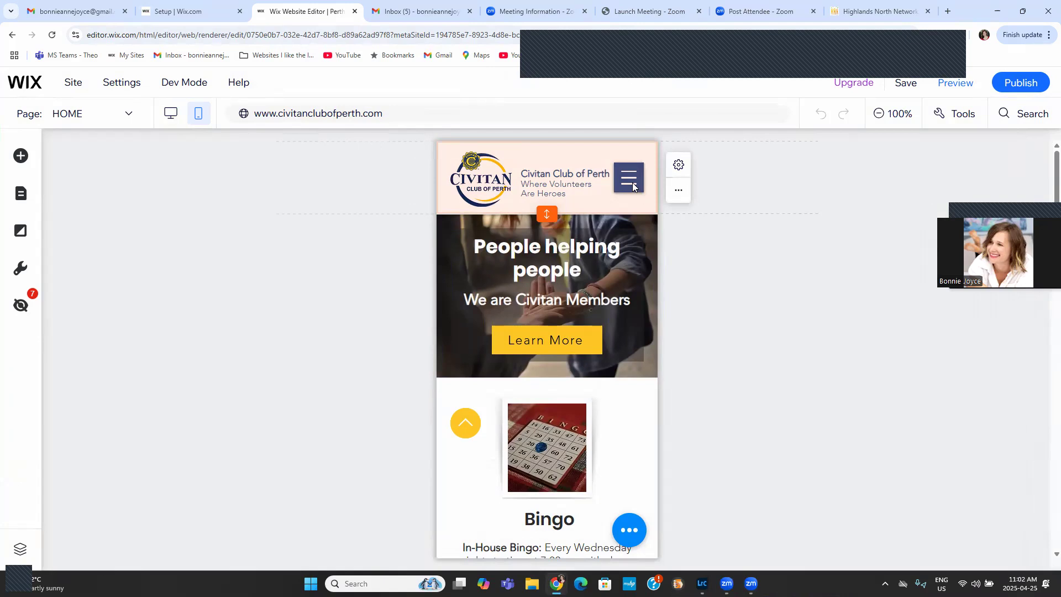
- Open the mobile header's hamburger menu for editing and reduce the height of its item list
click(632, 183)
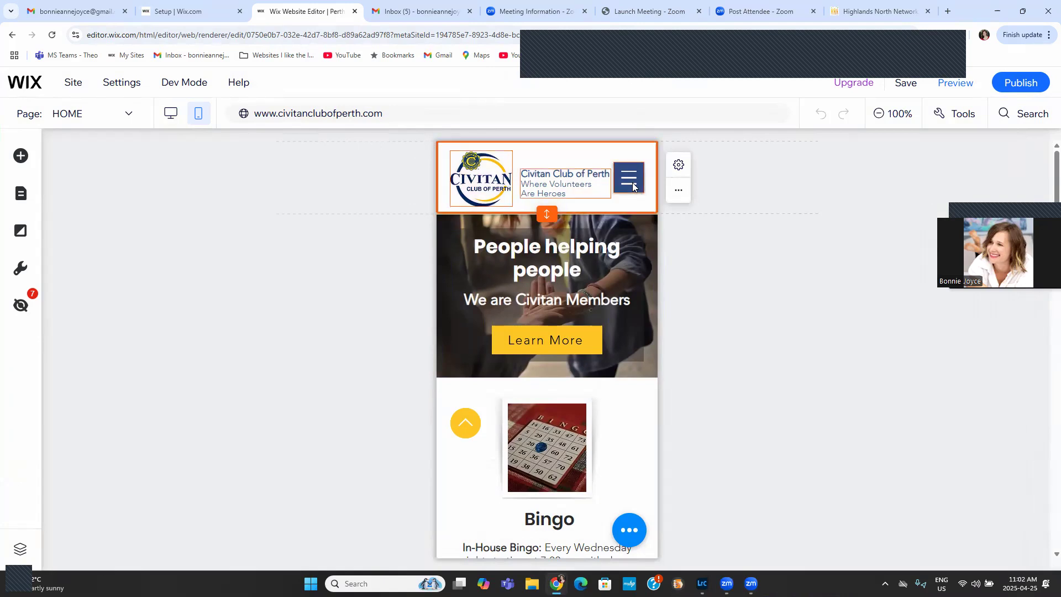
click(590, 413)
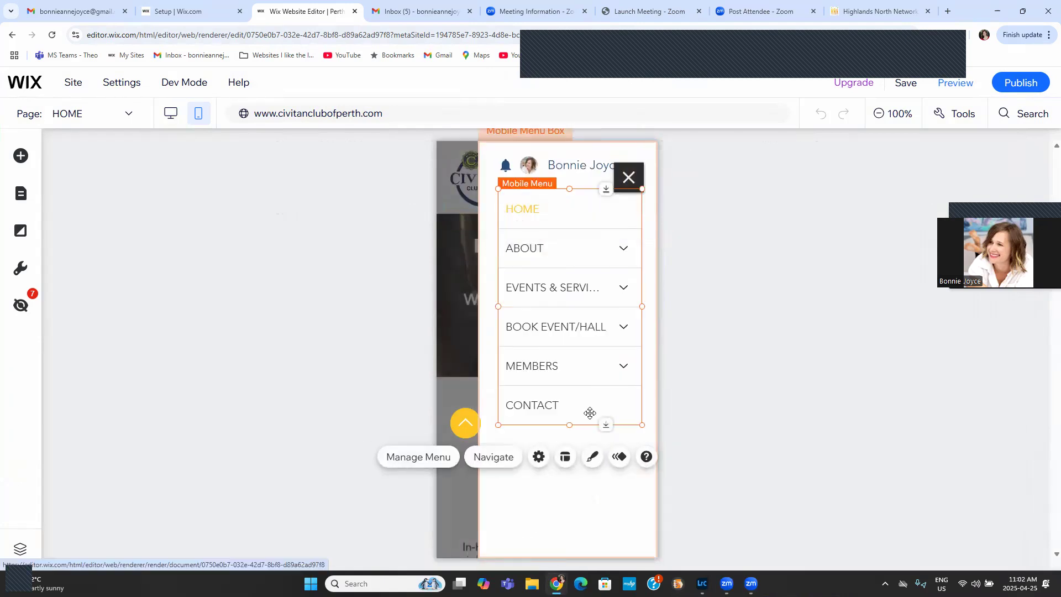
drag(568, 424, 569, 479)
drag(550, 441, 563, 392)
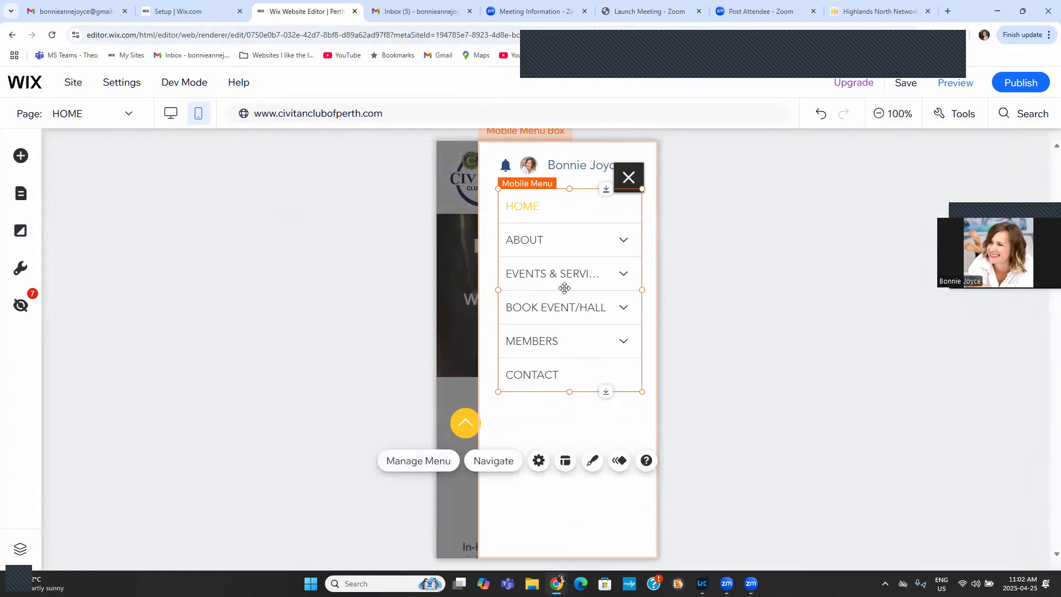
- Set the mobile menu's text offset to 17 px and its submenu offset to 16 px
click(593, 427)
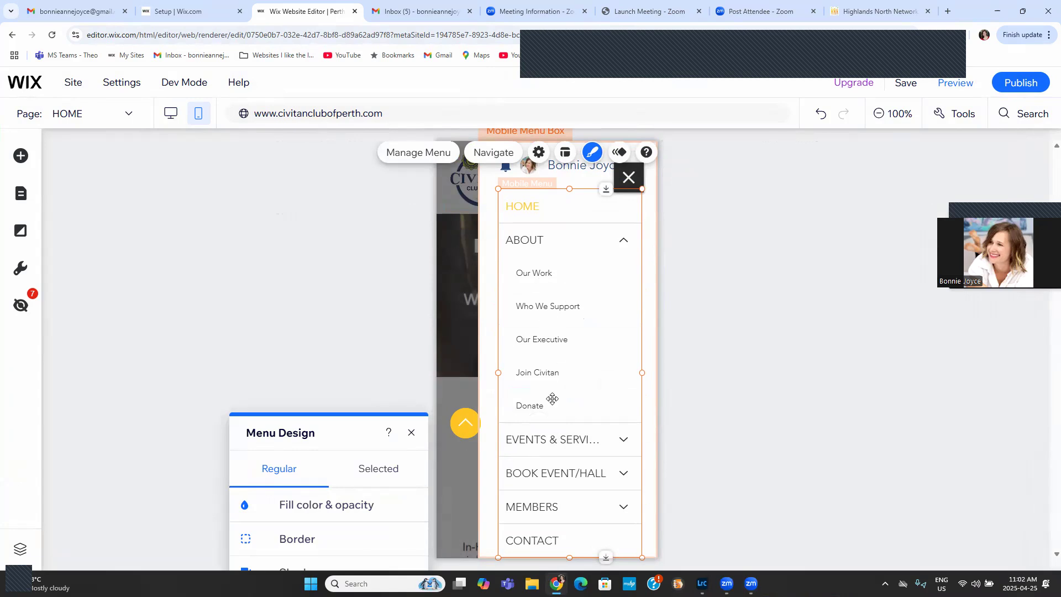
drag(351, 412, 298, 177)
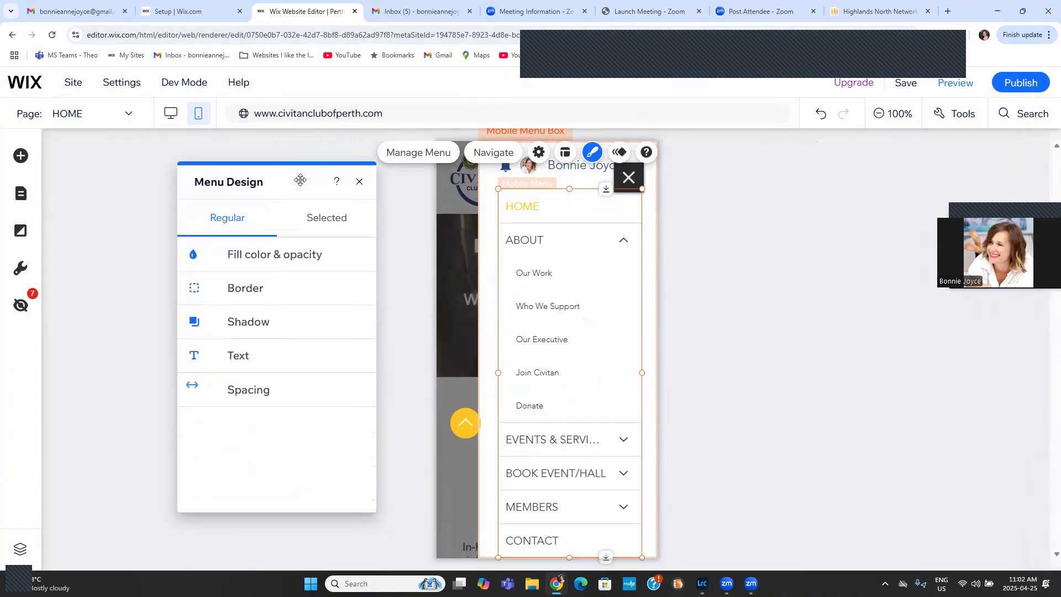
click(285, 391)
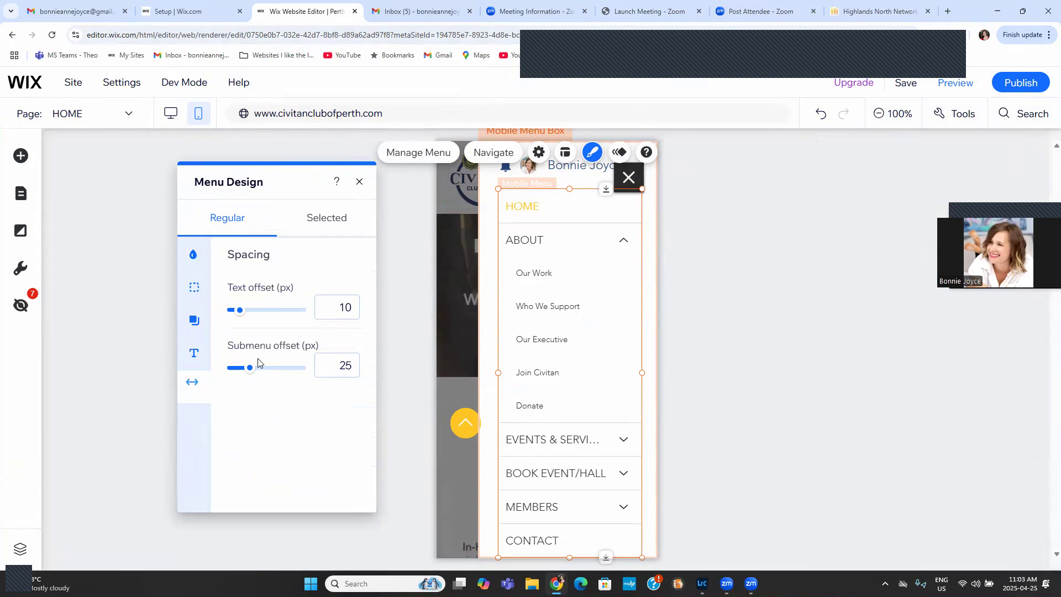
drag(247, 374, 241, 370)
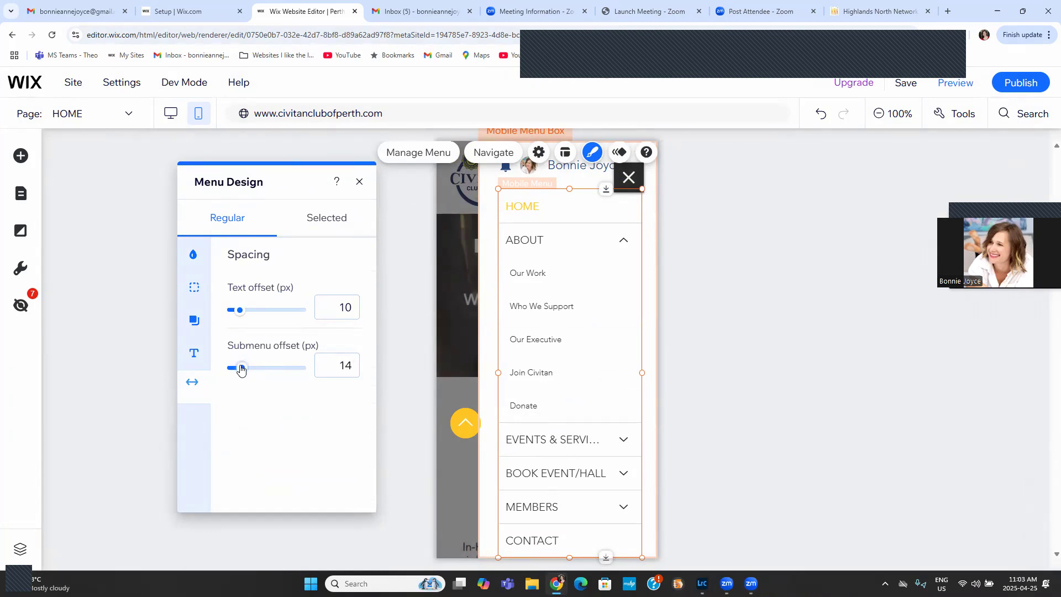
mouse_move(233, 315)
mouse_down()
mouse_move(225, 307)
mouse_move(241, 322)
mouse_up()
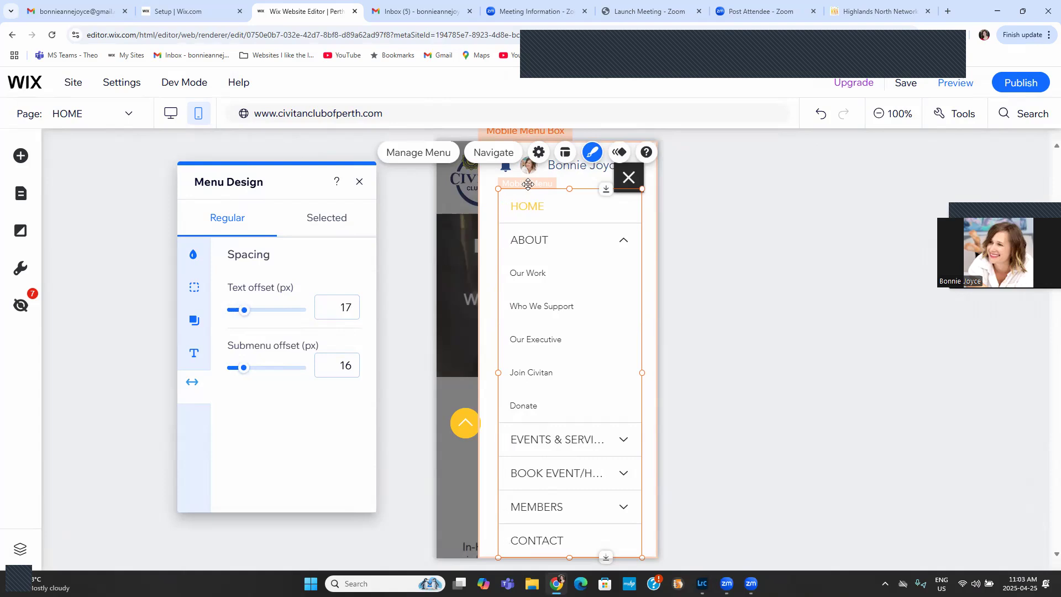
- Examine the mobile menu's layout options and its design settings for the selected and regular states, including text
click(565, 154)
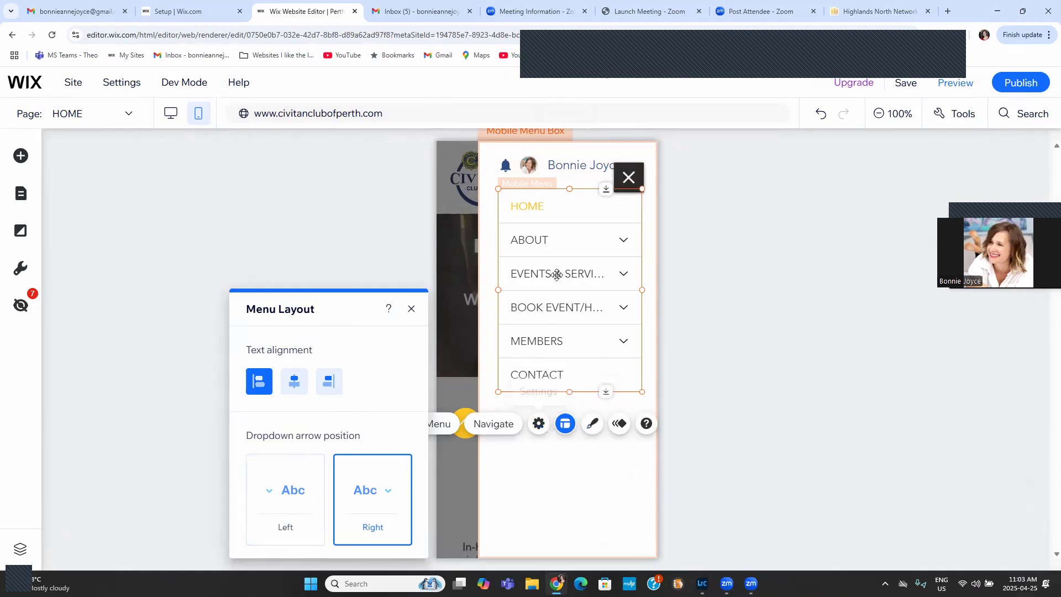
click(591, 418)
drag(356, 420, 325, 172)
click(344, 228)
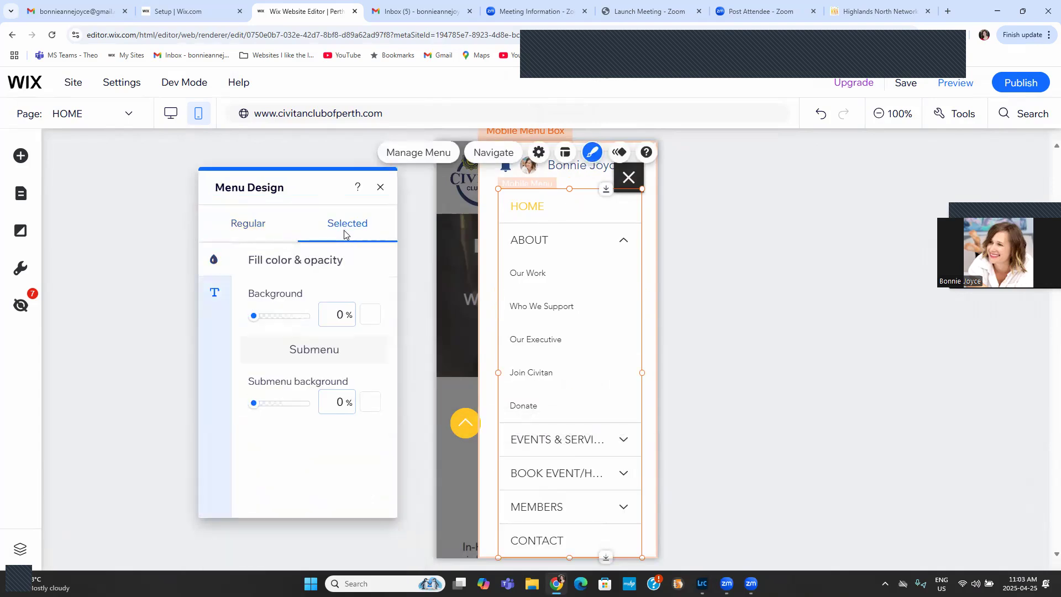
click(215, 293)
click(269, 231)
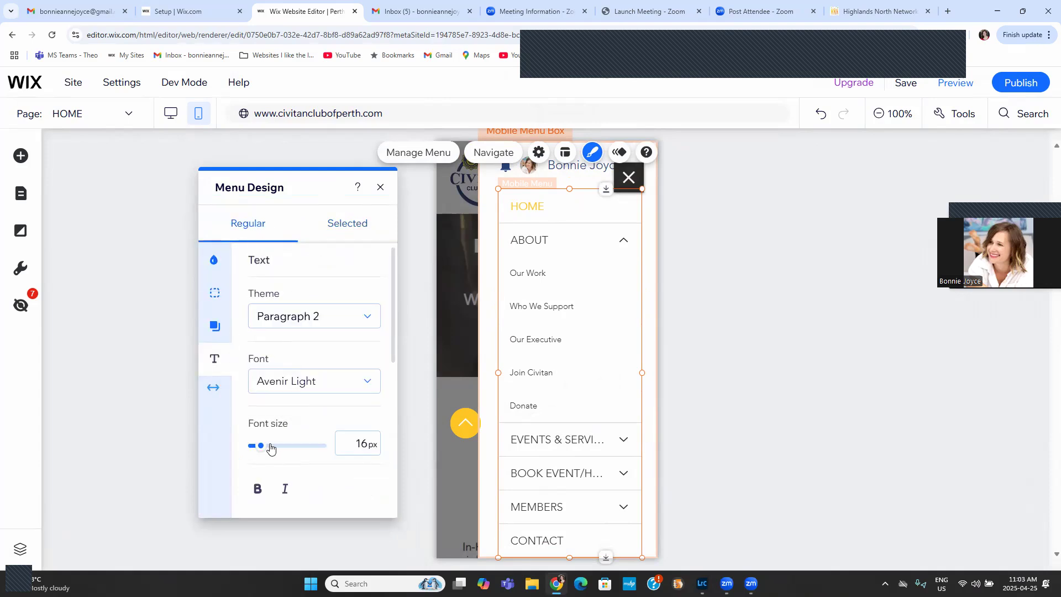
scroll(259, 420, down, 5)
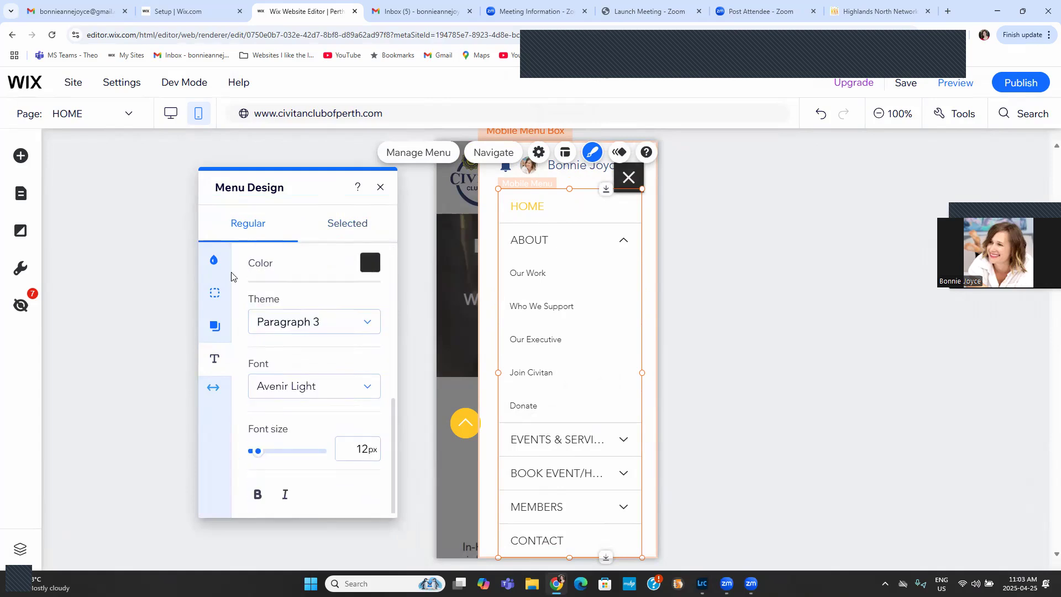
- Set the mobile menu's text offset to 9 px and submenu offset to 14 px, and shorten the menu's height
click(213, 387)
mouse_move(264, 319)
mouse_down()
mouse_move(227, 294)
mouse_move(256, 319)
mouse_up()
mouse_move(264, 376)
mouse_down()
mouse_move(227, 362)
mouse_move(260, 373)
mouse_up()
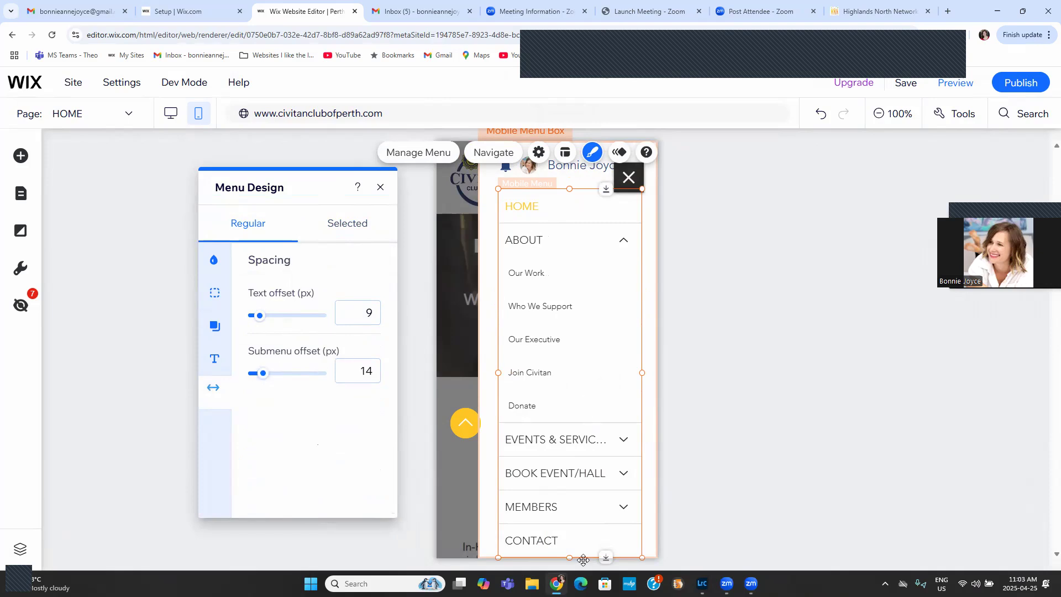
drag(570, 556, 582, 368)
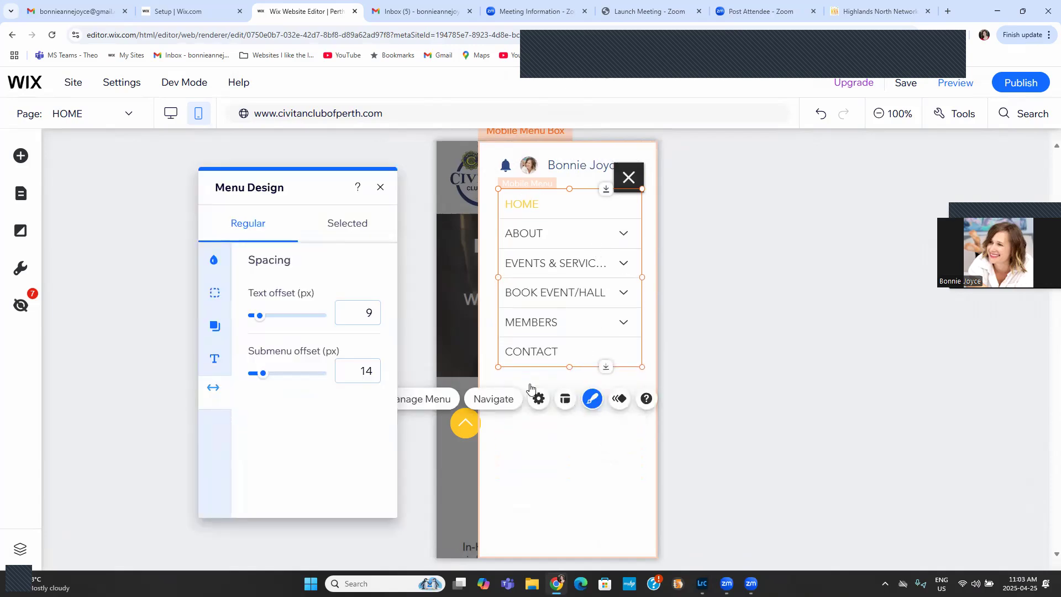
- Set the mobile menu's main item text to 15 px and make it bold
click(215, 359)
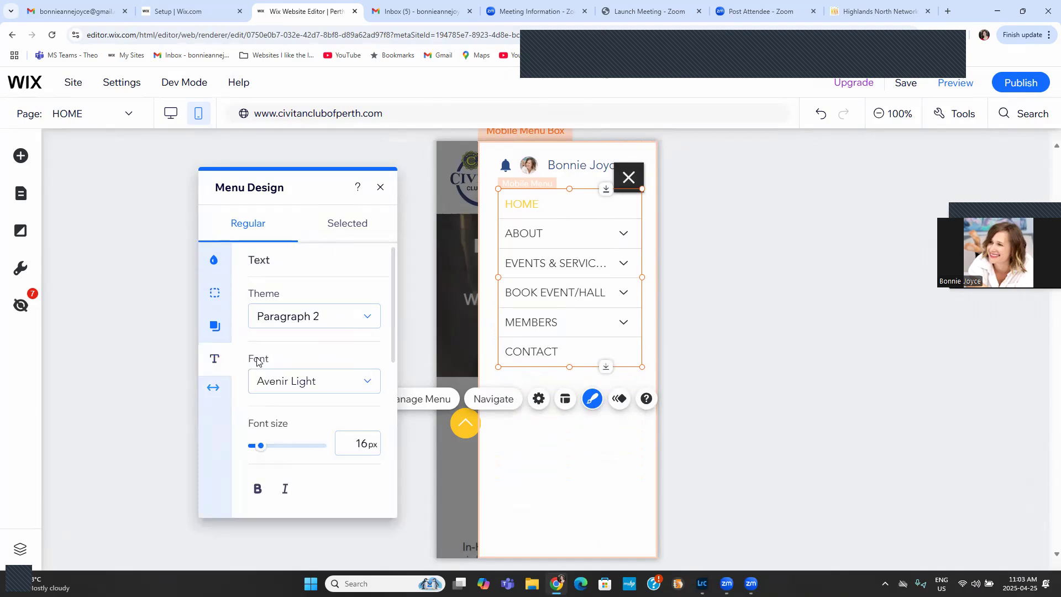
click(359, 440)
scroll(358, 440, down, 5)
text(1)
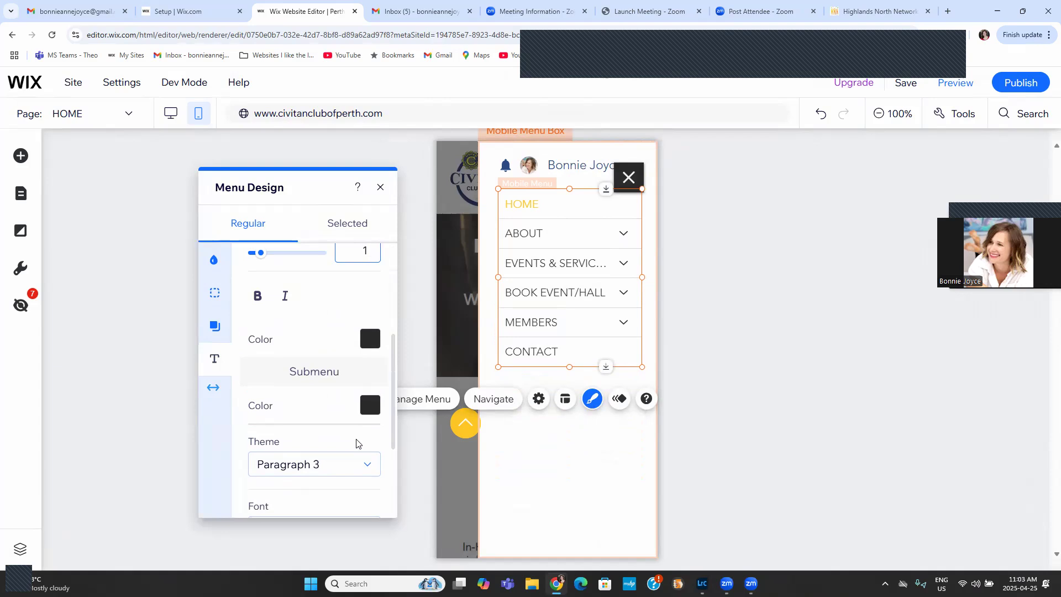
text(5)
key(Return)
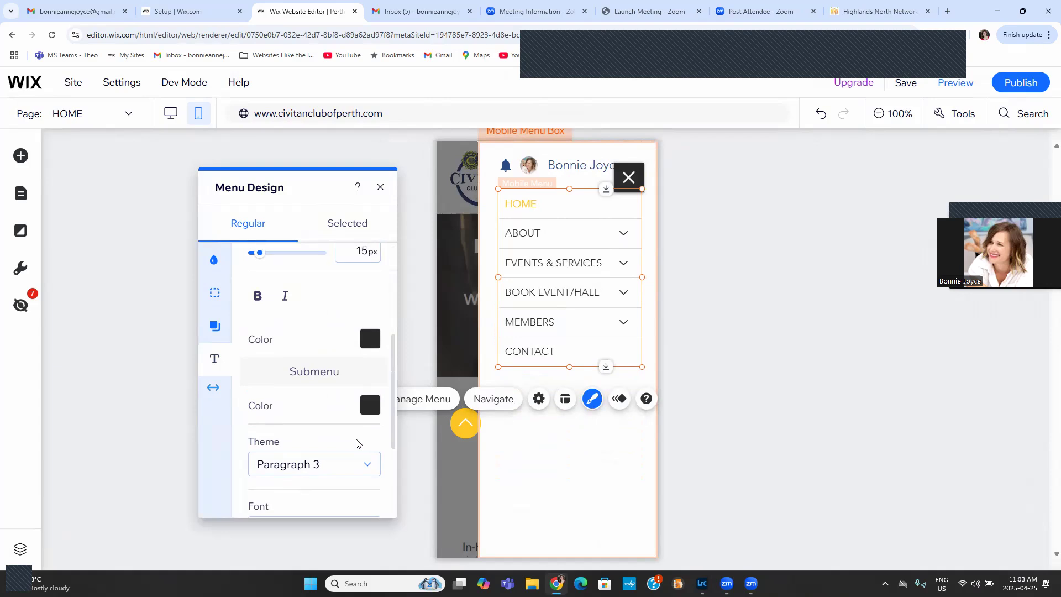
scroll(248, 280, down, 2)
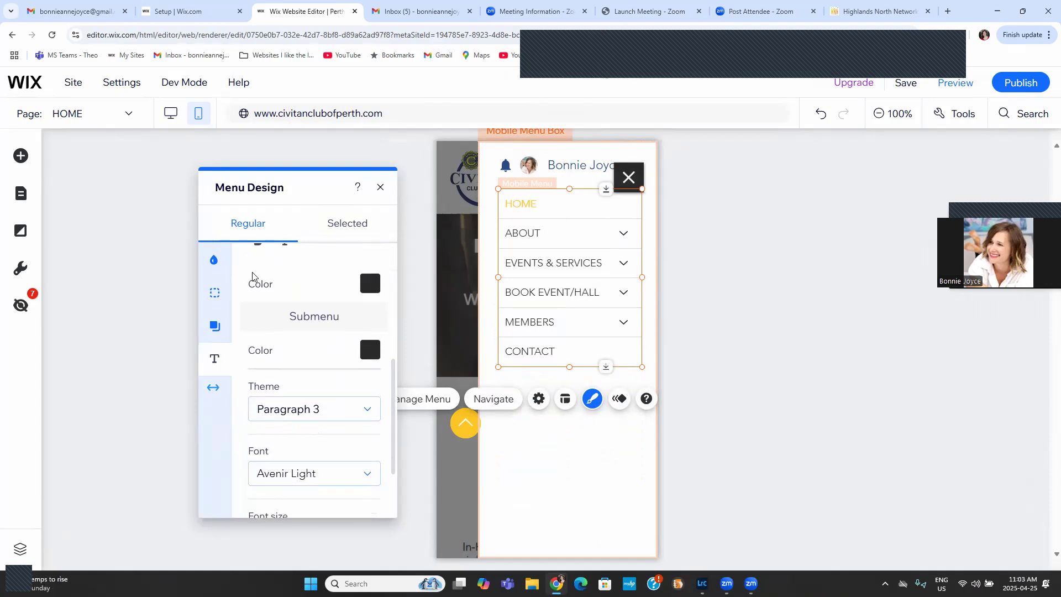
scroll(260, 250, up, 5)
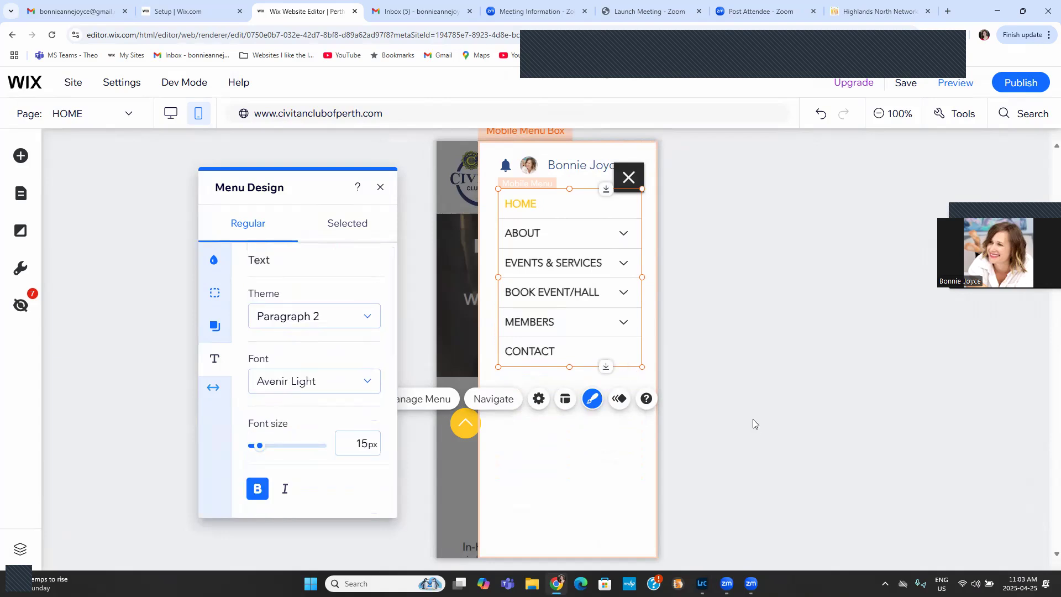
- Preview the mobile site, expand and collapse the Events & Services and Book Event/Hall submenus, and close the menu
click(952, 84)
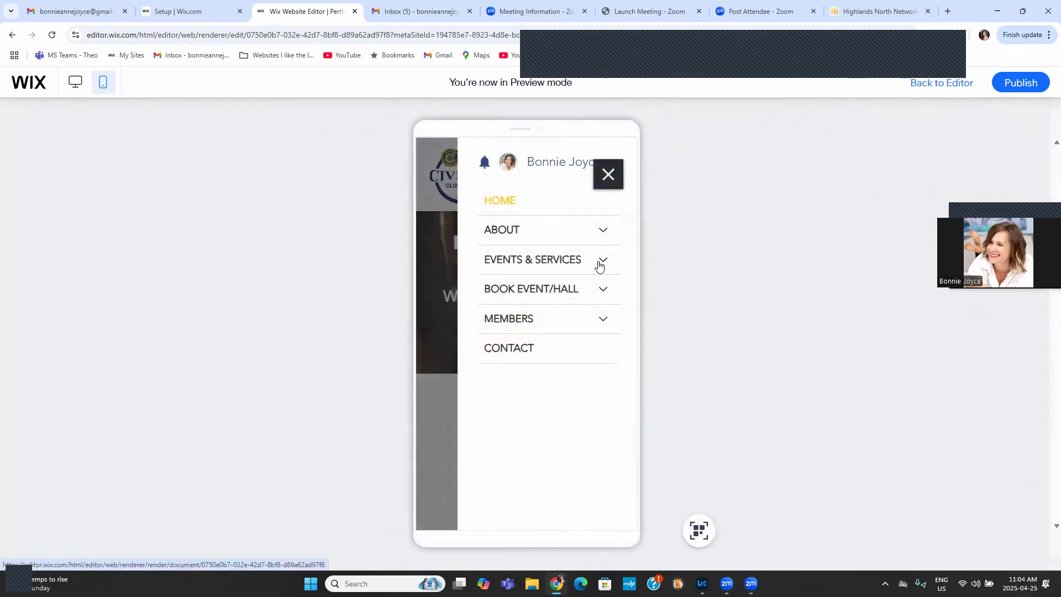
click(604, 262)
click(605, 263)
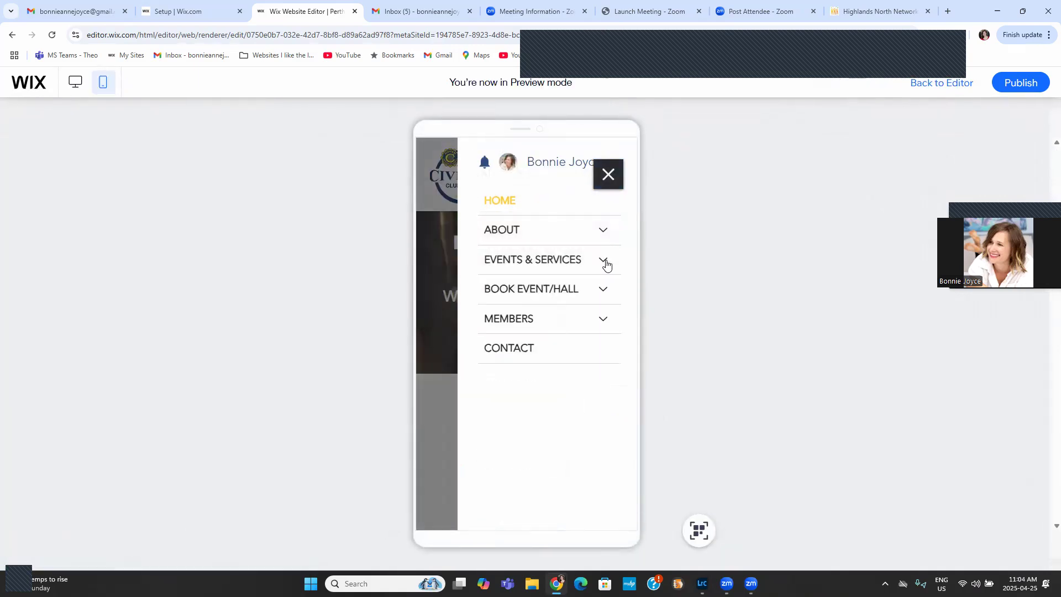
click(602, 293)
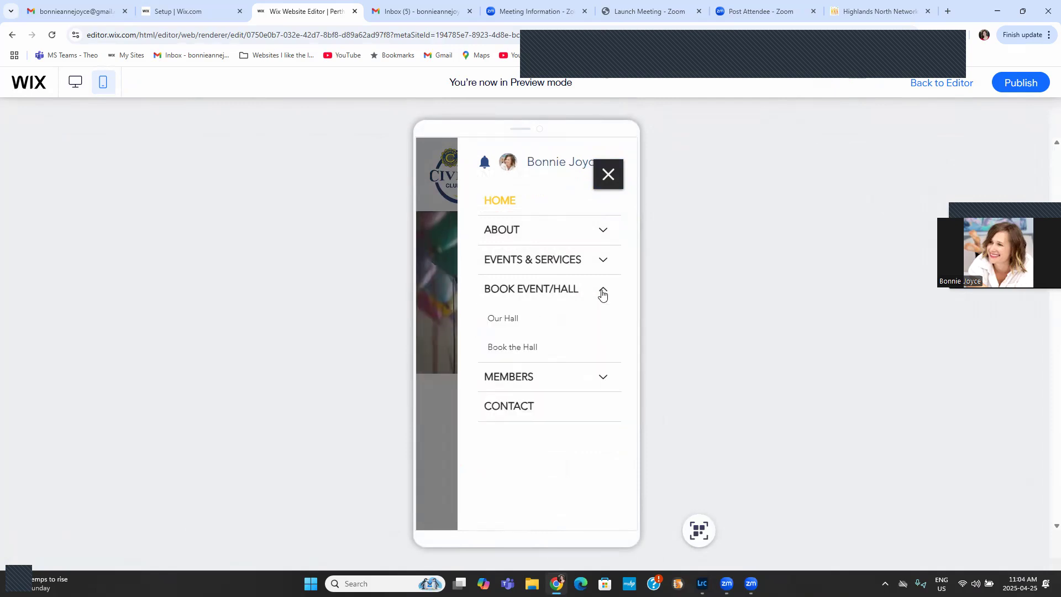
click(602, 293)
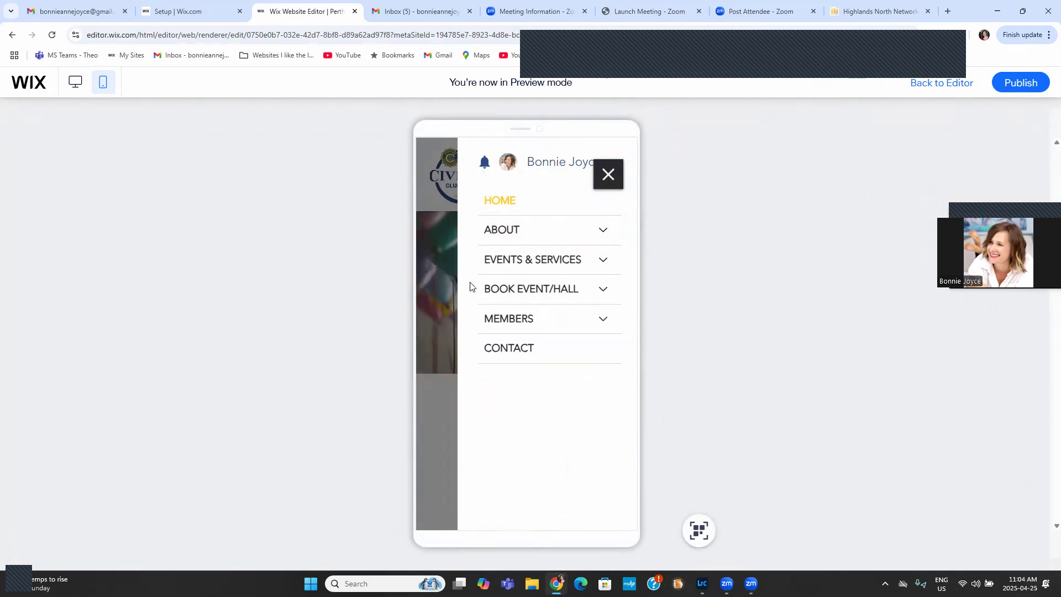
click(609, 174)
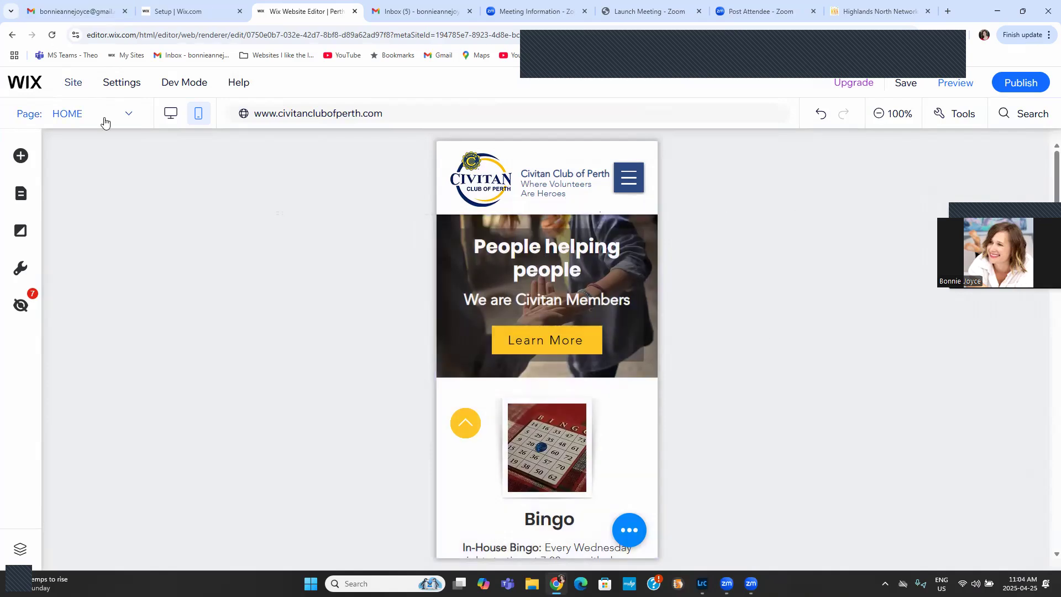
- Switch to the desktop version of the home page and delete the empty gold slideshow above the Notice strip
click(171, 113)
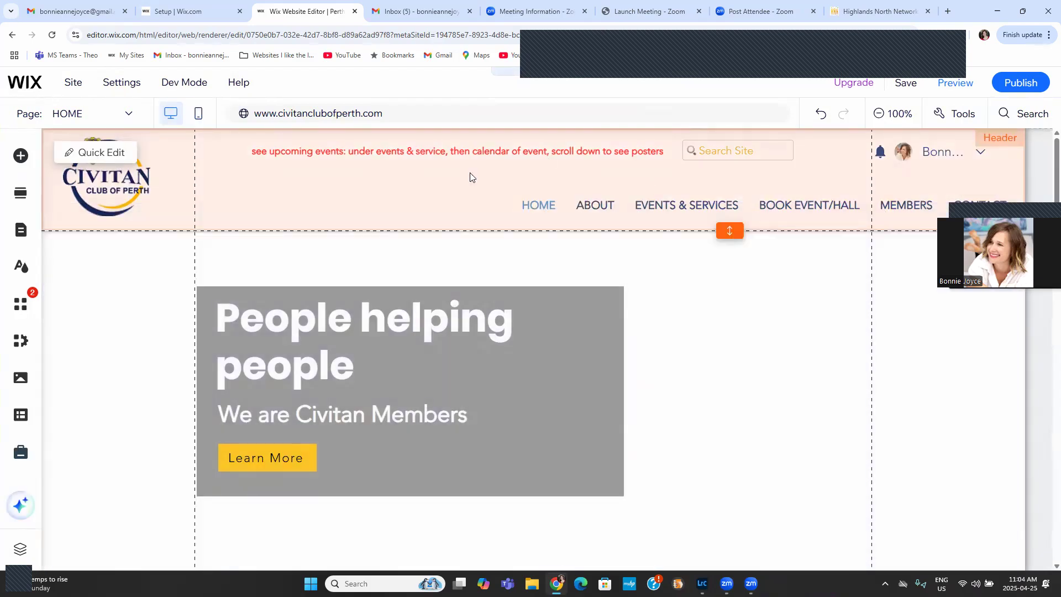
scroll(730, 325, down, 5)
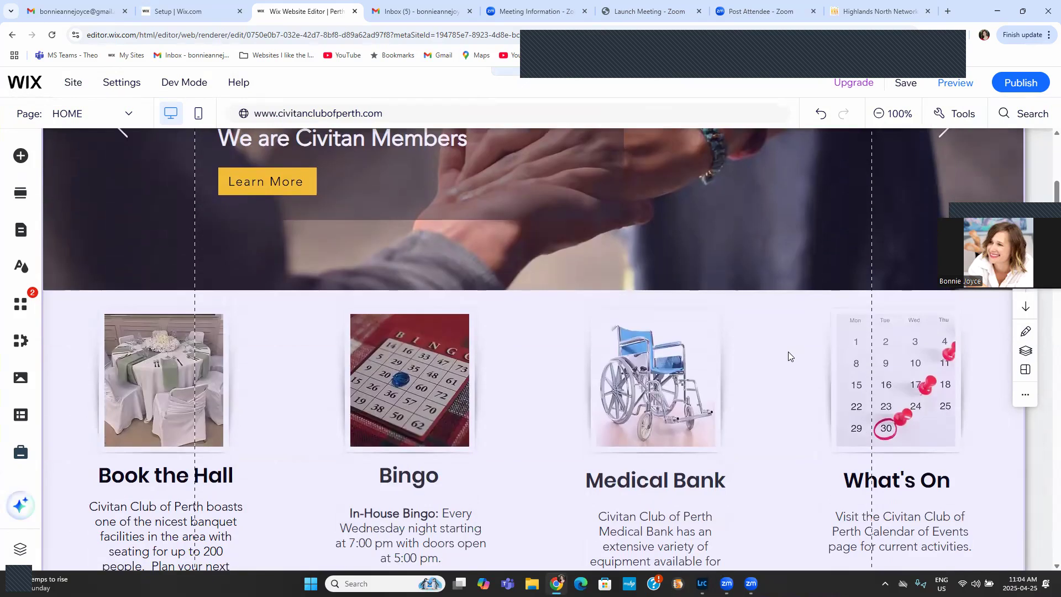
scroll(757, 353, down, 7)
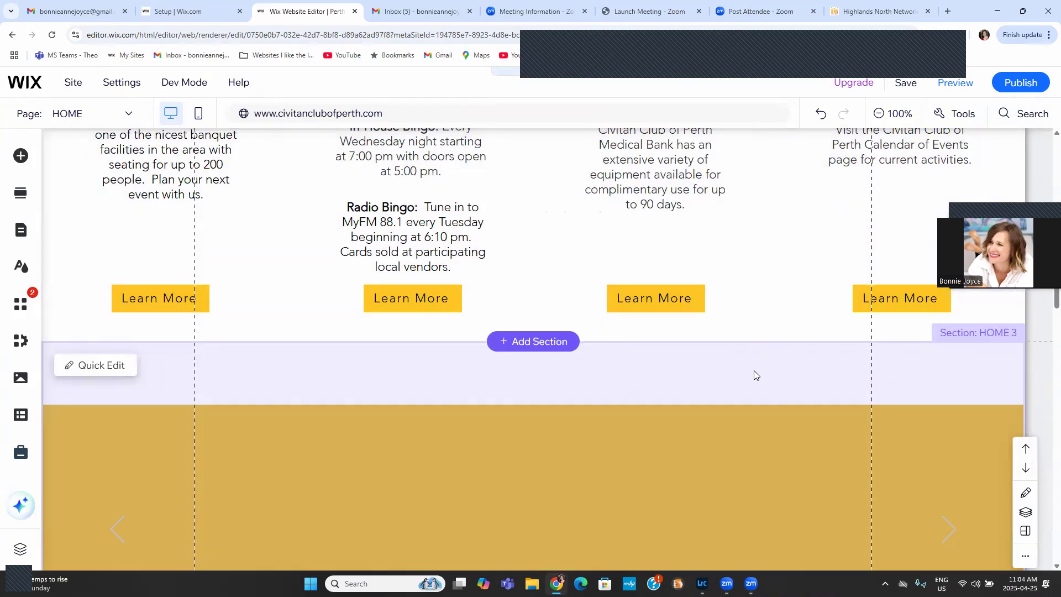
drag(763, 411, 751, 350)
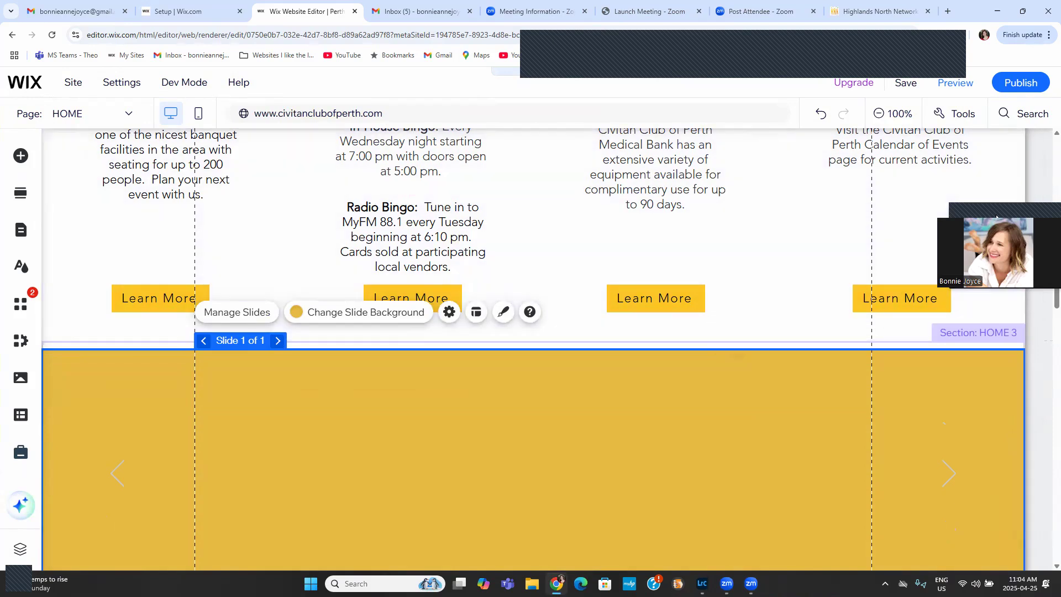
drag(999, 215, 922, 407)
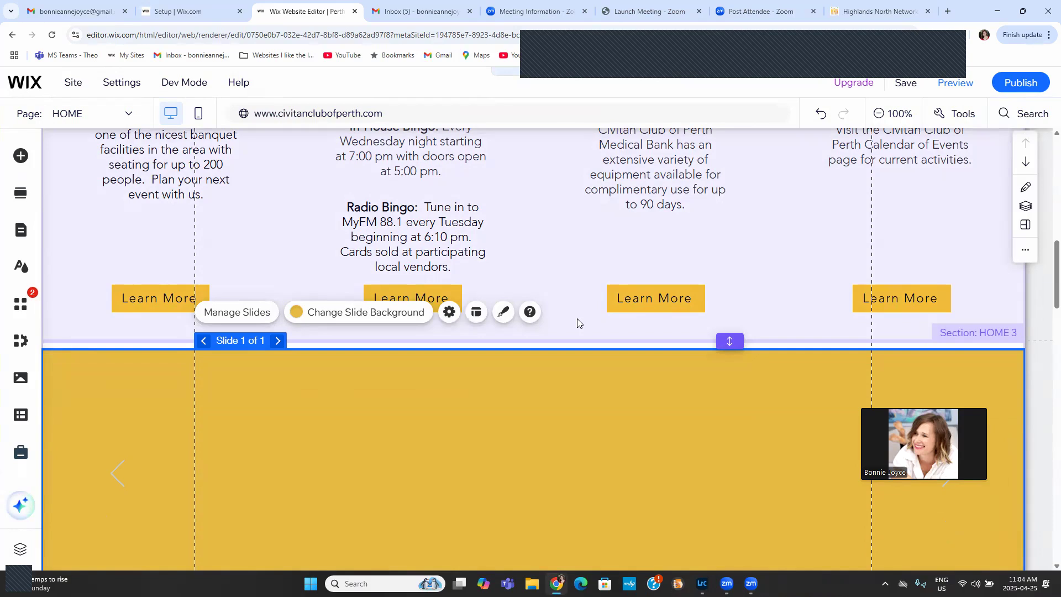
scroll(578, 323, down, 6)
scroll(634, 318, up, 2)
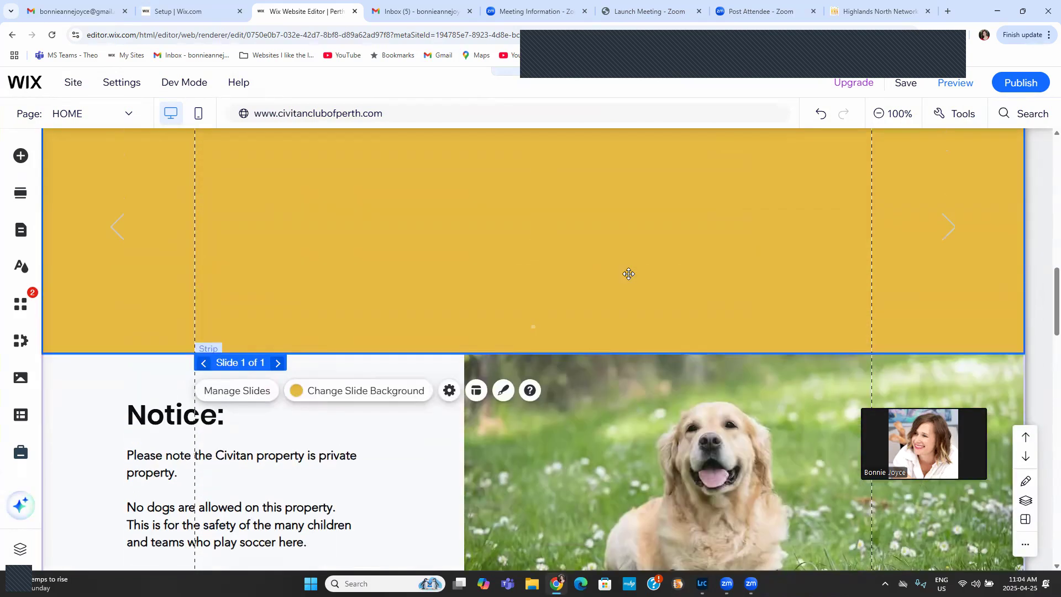
scroll(635, 309, up, 2)
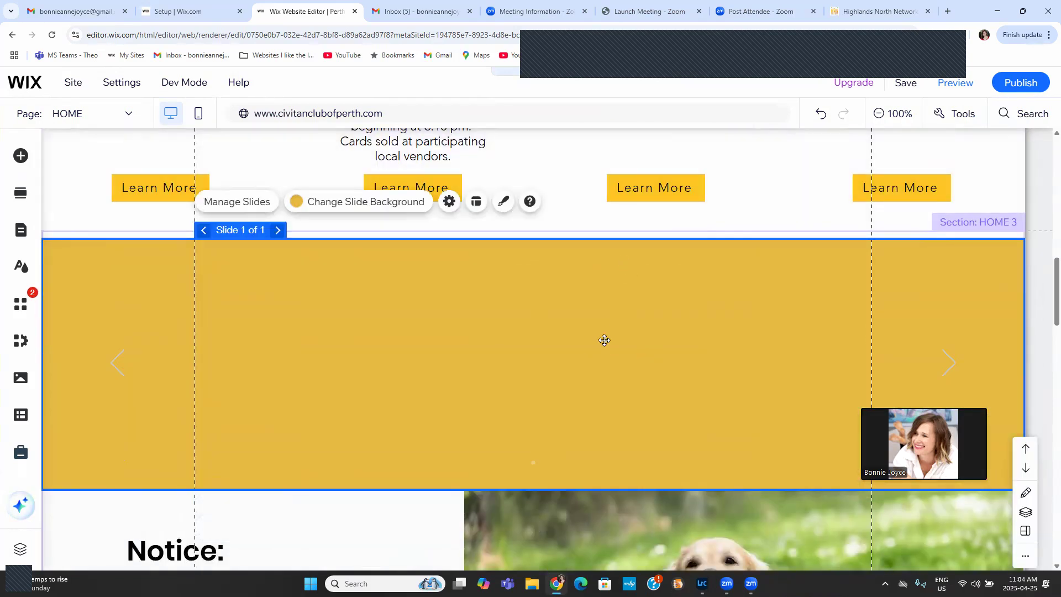
key(Delete)
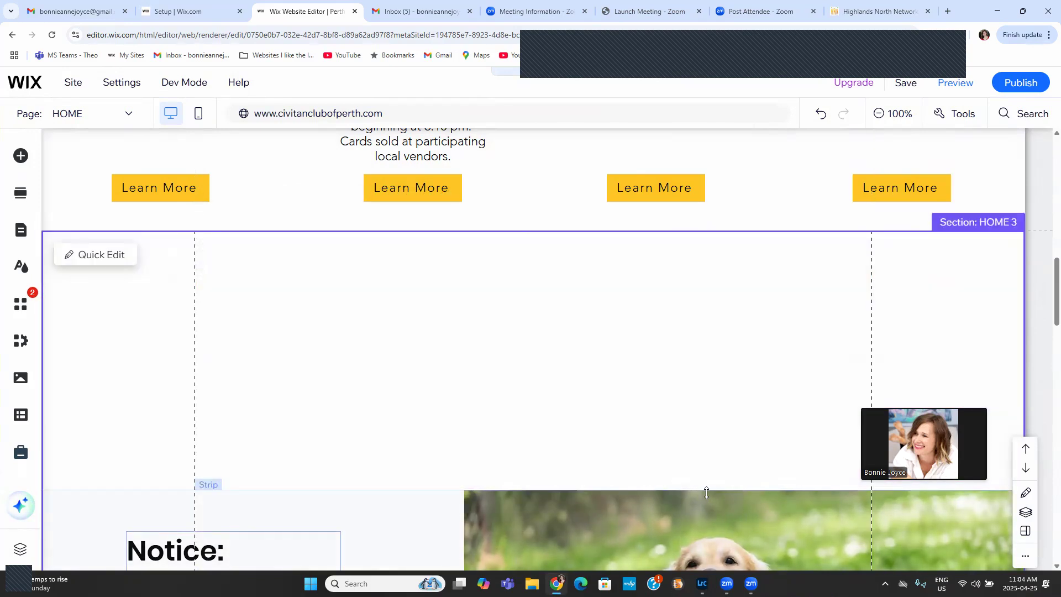
- Move the Notice strip with the dog photo up to close the empty gap at the top of its section
click(703, 491)
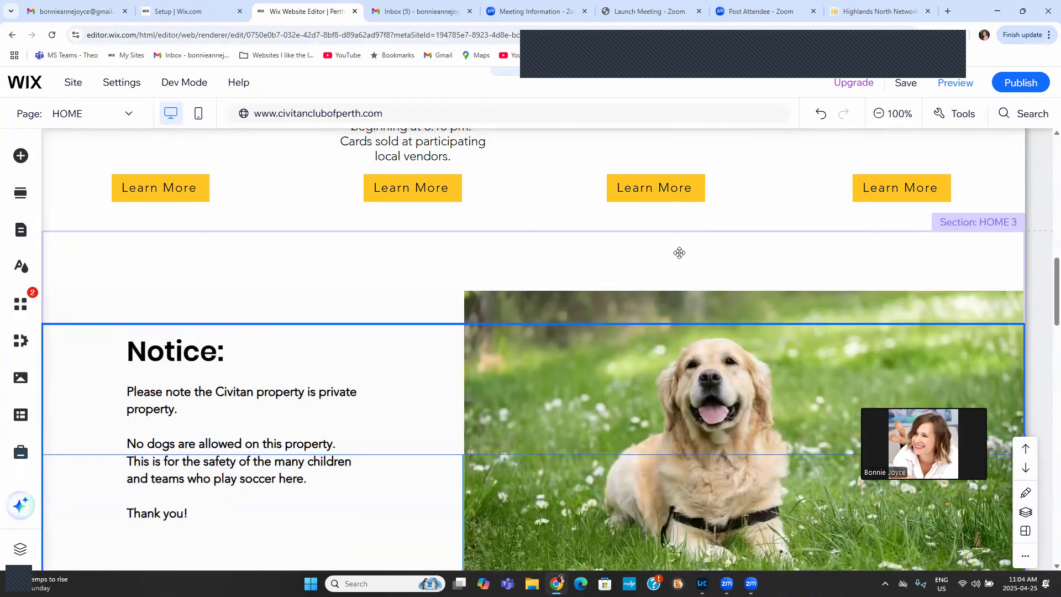
scroll(479, 220, up, 5)
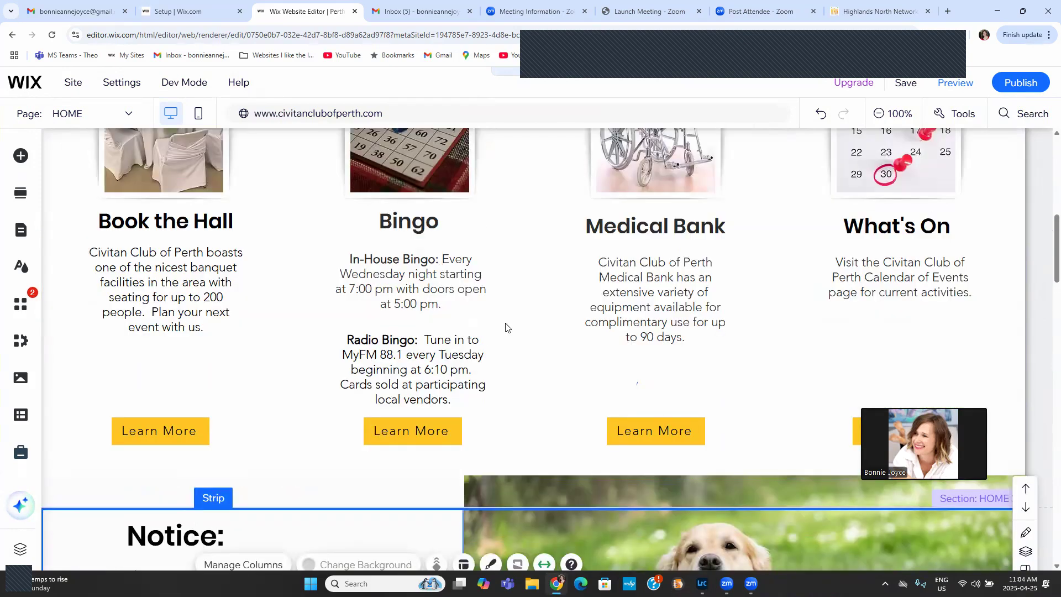
scroll(531, 431, up, 5)
scroll(608, 497, down, 1)
scroll(606, 434, down, 8)
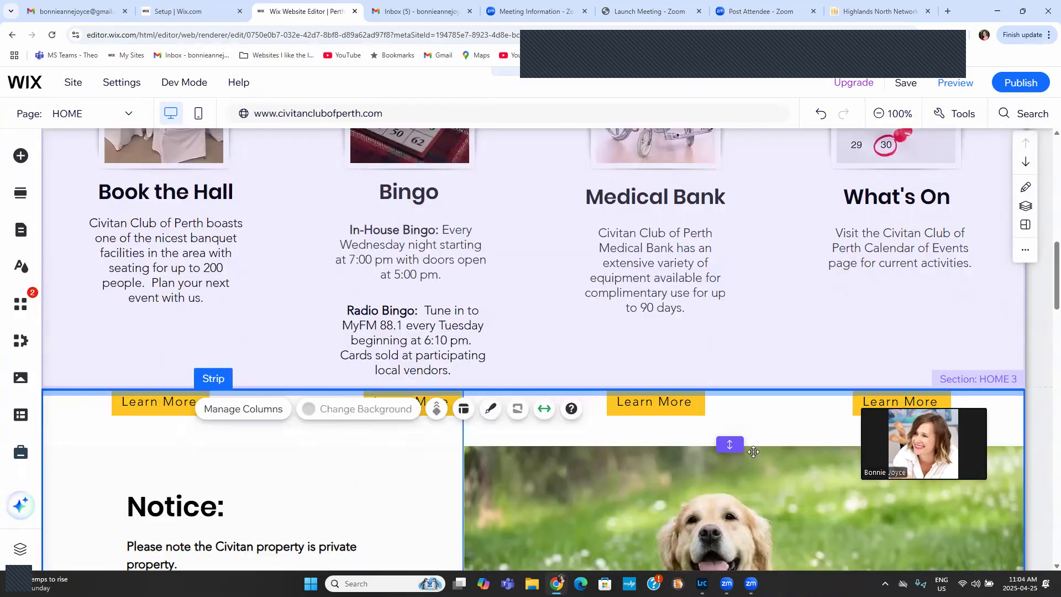
- Move the Join Us section above the Notice section and add a little space between it and the Learn More buttons
scroll(591, 396, down, 4)
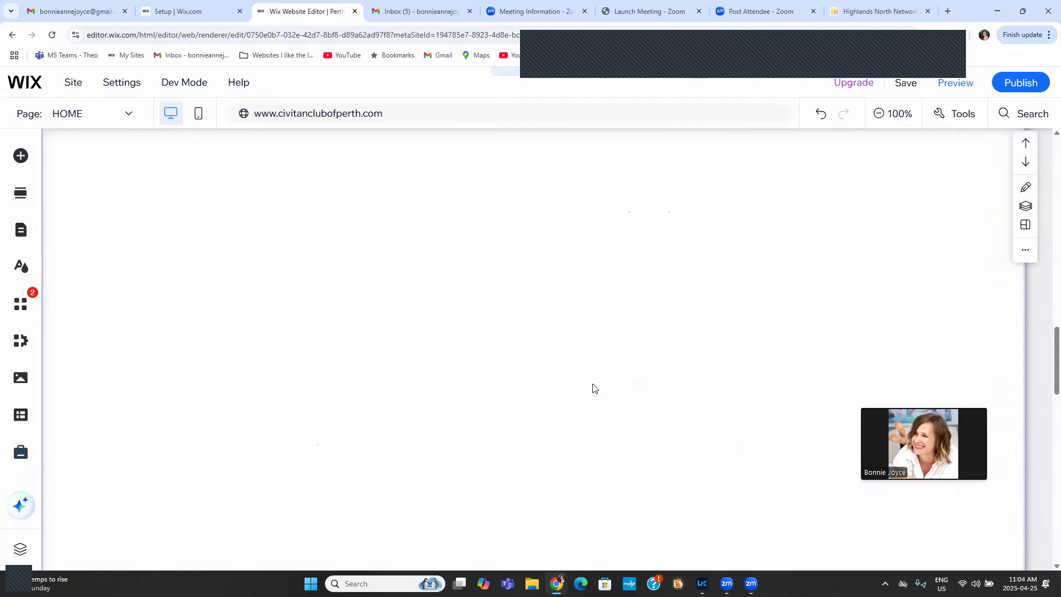
scroll(724, 221, down, 5)
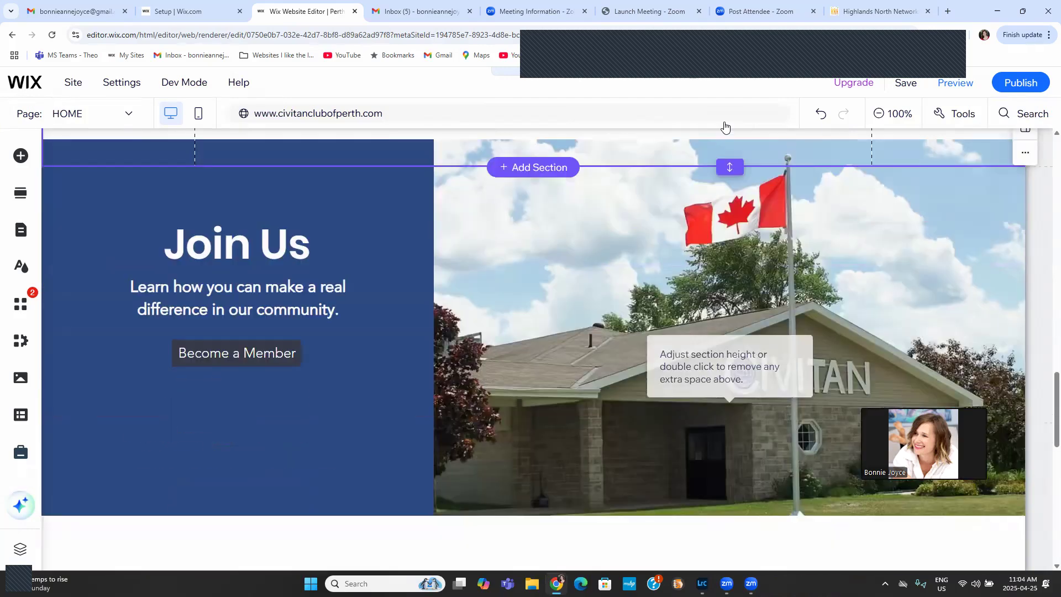
scroll(762, 331, up, 5)
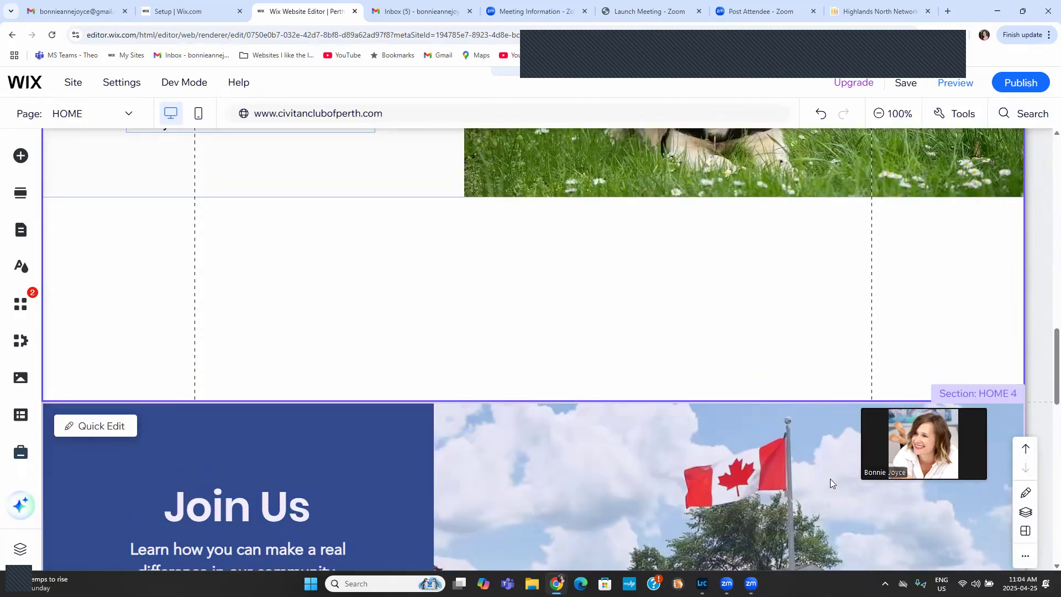
click(1025, 449)
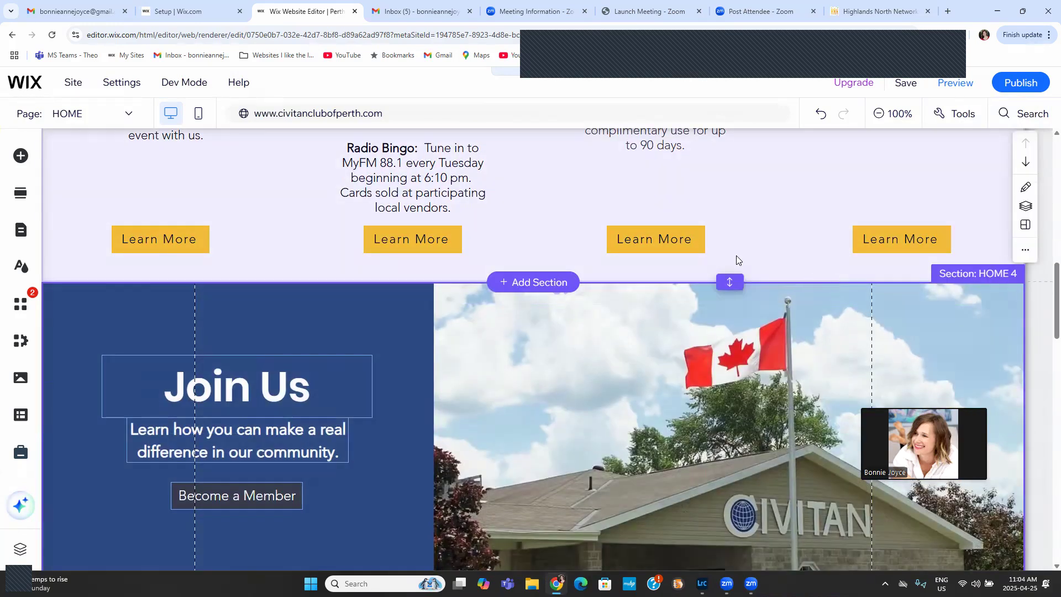
drag(729, 279, 729, 313)
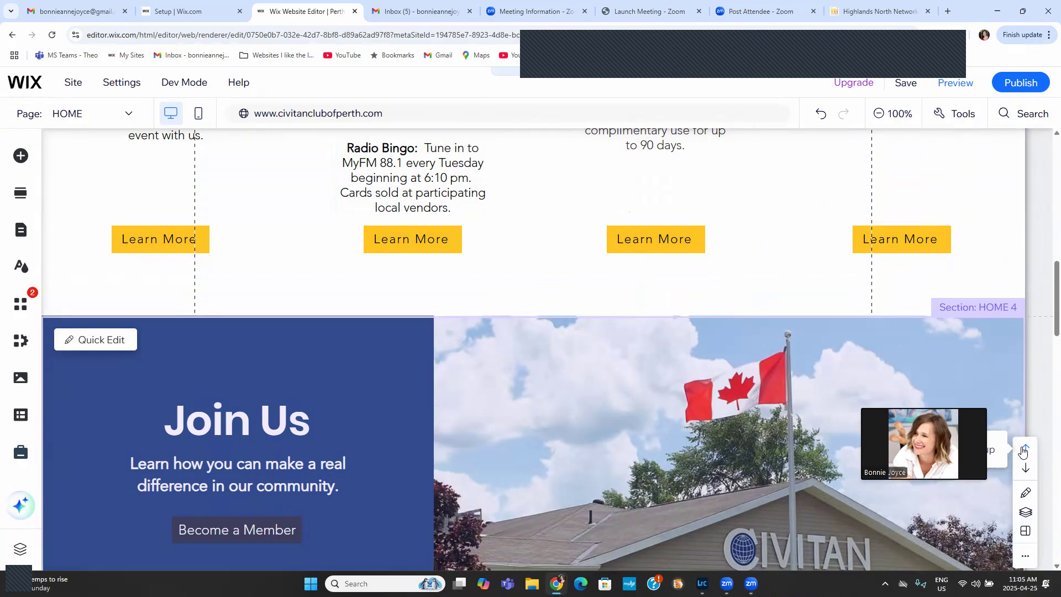
- Try to fix the empty space between the Join Us banner and the Notice strip by resizing the section
scroll(708, 405, down, 8)
click(731, 385)
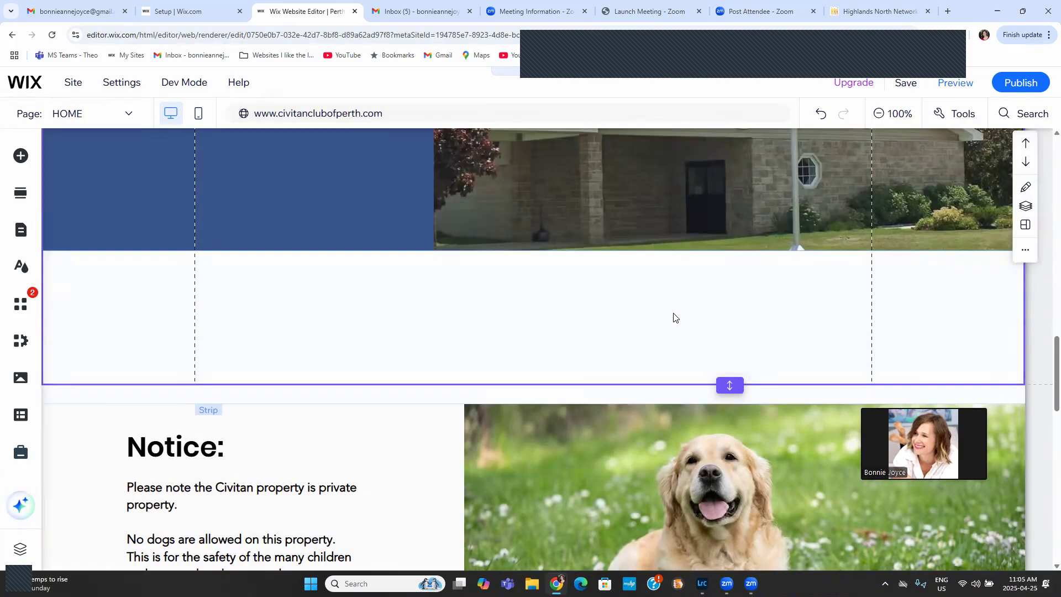
click(737, 389)
drag(737, 390, 731, 454)
double_click(730, 452)
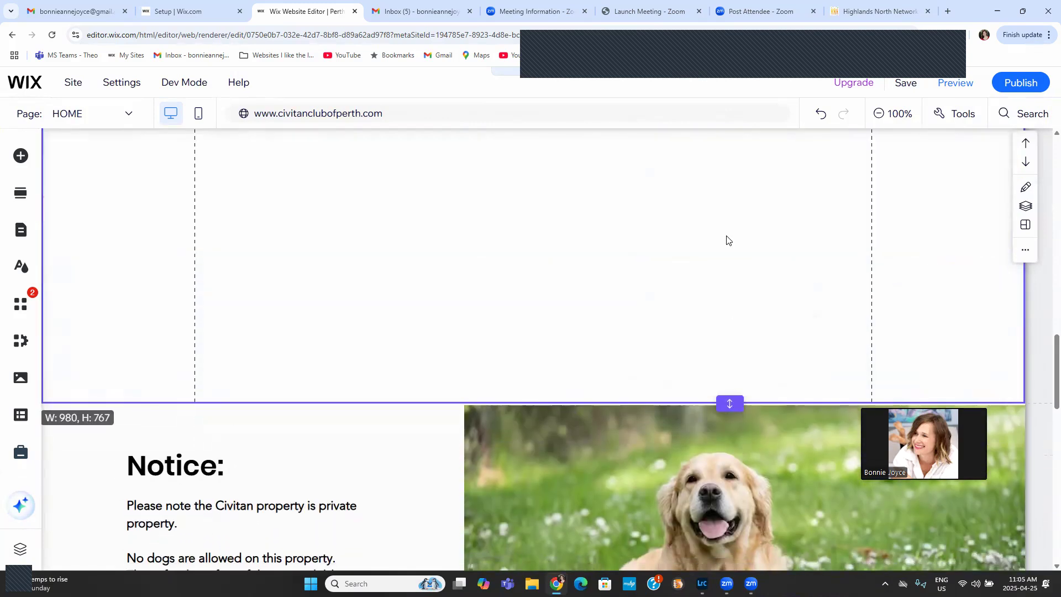
click(676, 341)
click(517, 300)
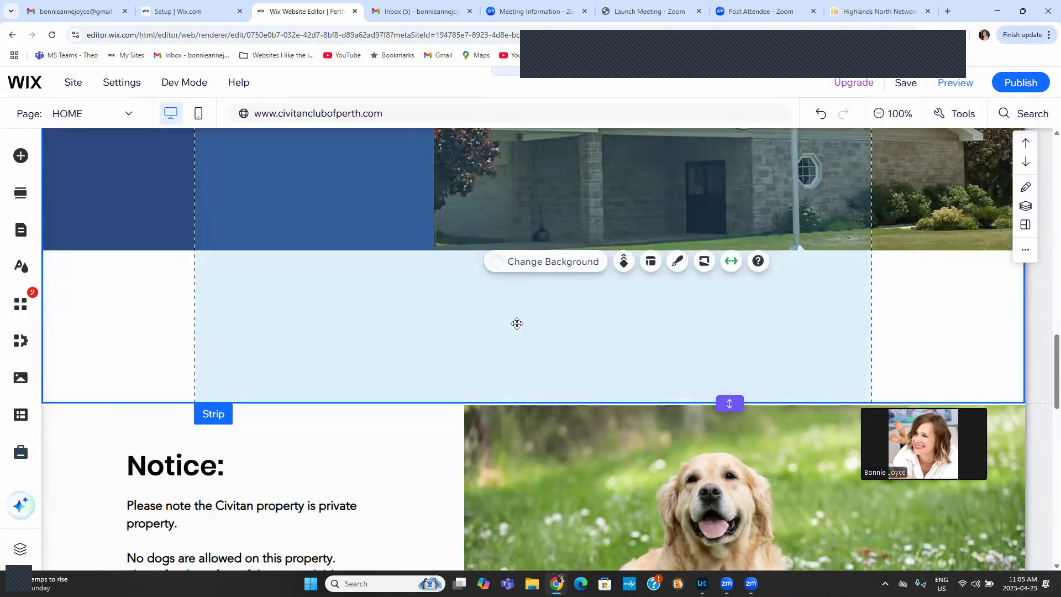
drag(730, 404, 734, 506)
- Shorten the empty strip area below the Join Us banner and reduce the section's height to leave a narrow gap above Notice
click(732, 346)
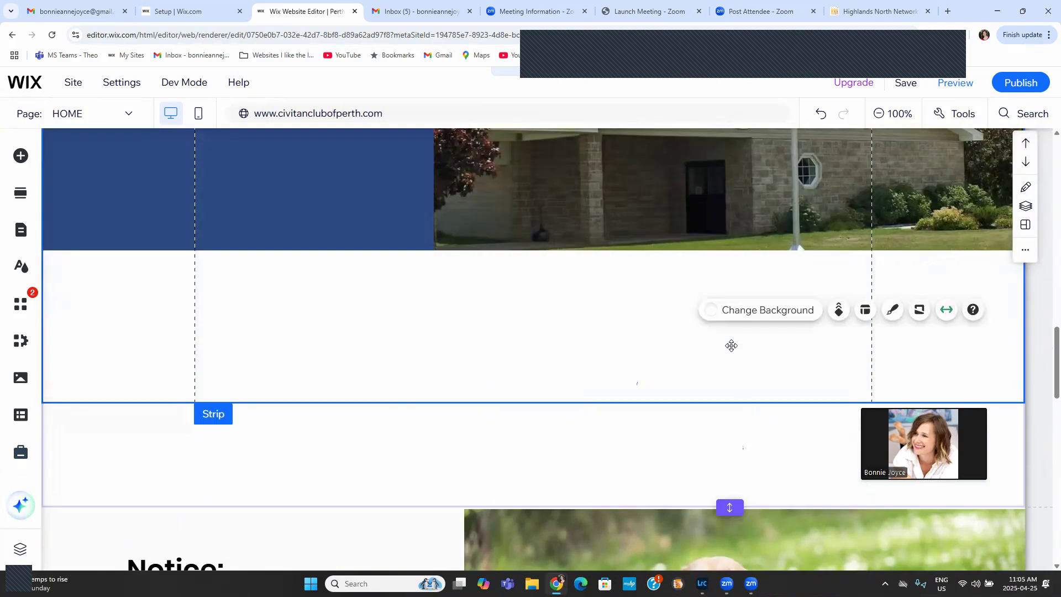
drag(744, 403, 740, 255)
scroll(746, 476, down, 3)
click(727, 395)
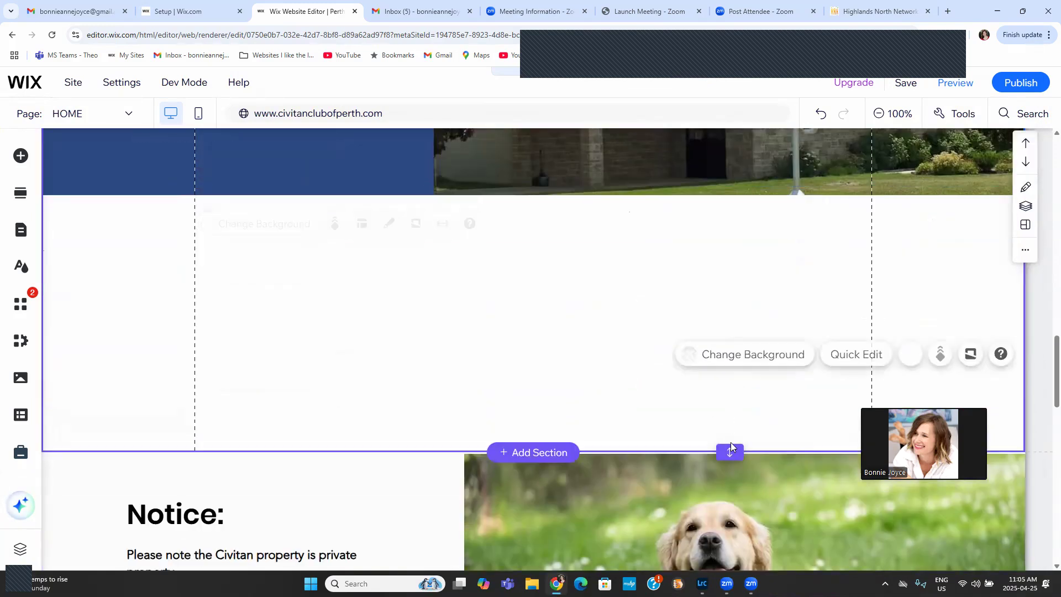
key(Delete)
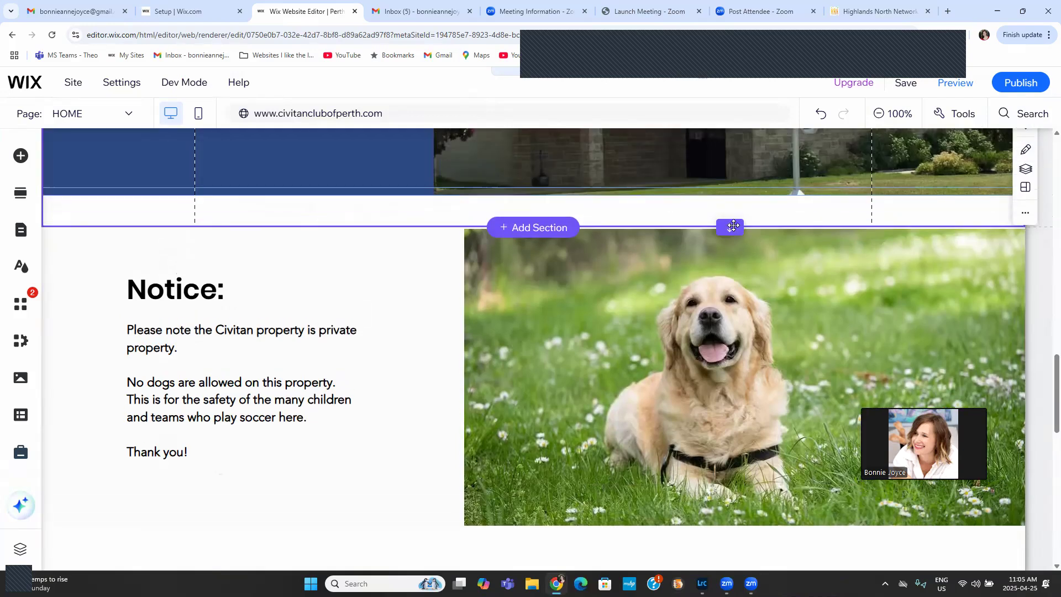
- Reduce the Notice section's height so the footer begins just below the dog photo
scroll(544, 342, down, 3)
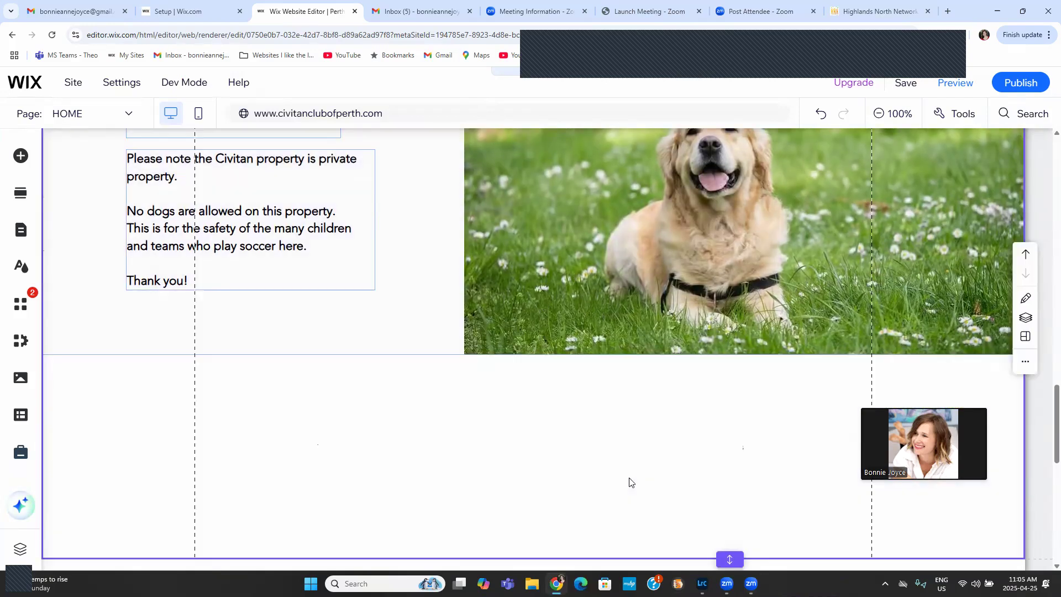
scroll(718, 514, down, 1)
drag(729, 503, 719, 307)
scroll(597, 420, down, 2)
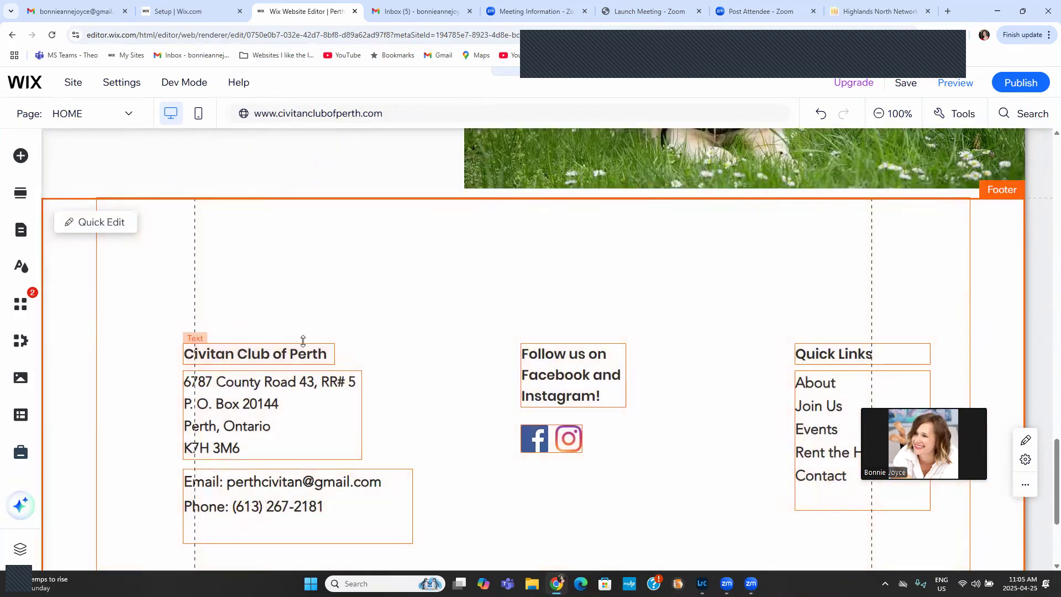
- Move the footer's contact details, social media block and Quick Links up close to the footer's top edge
click(304, 342)
drag(299, 341, 297, 229)
click(570, 362)
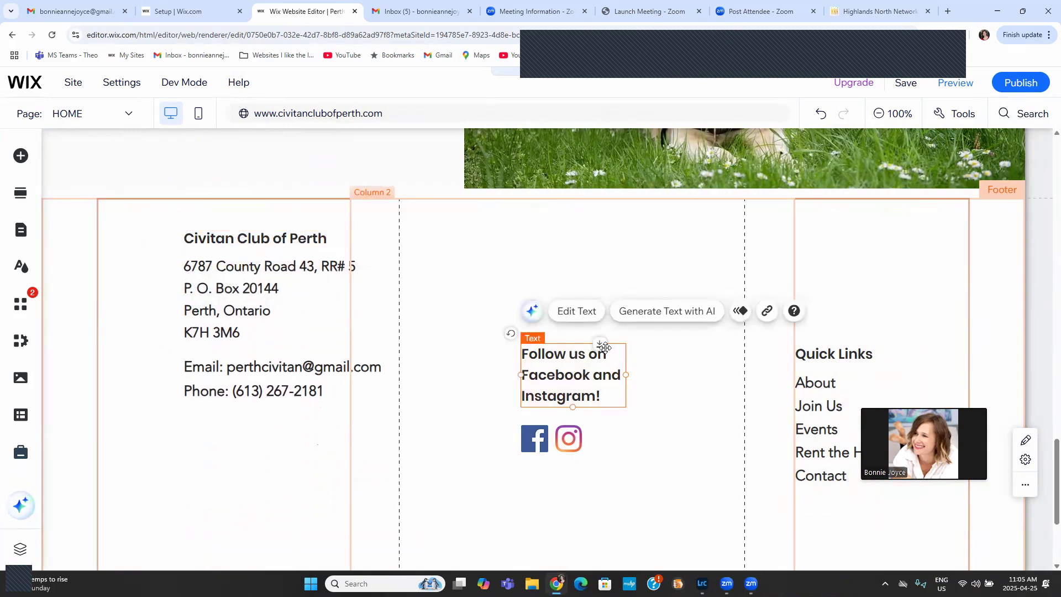
drag(600, 343, 599, 227)
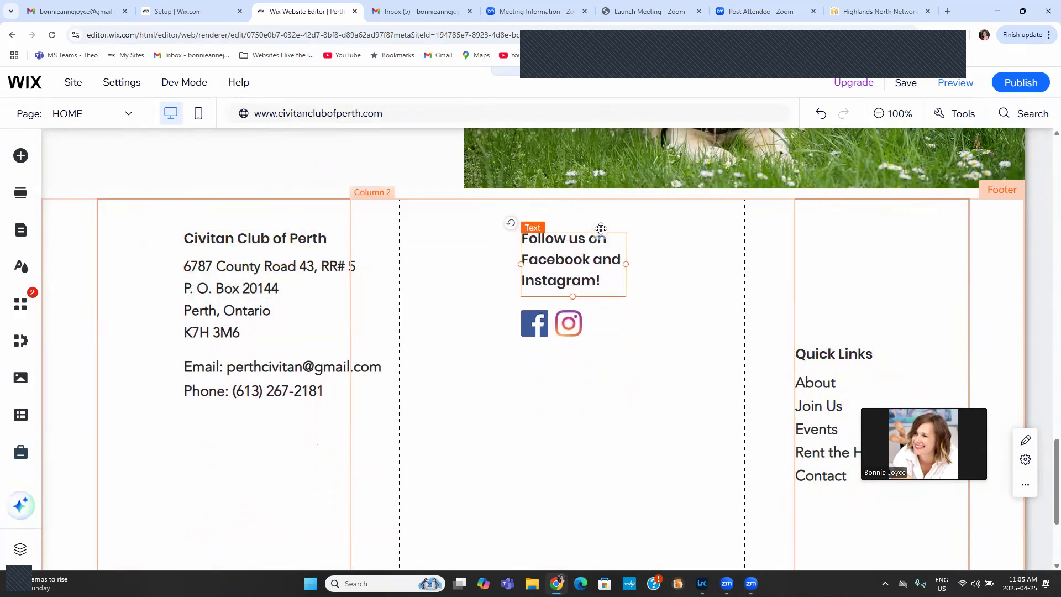
click(883, 348)
drag(895, 338, 894, 231)
- Open the Quick Links text, select "Rent the Hall" to check that it is linked, and close the text settings
click(845, 338)
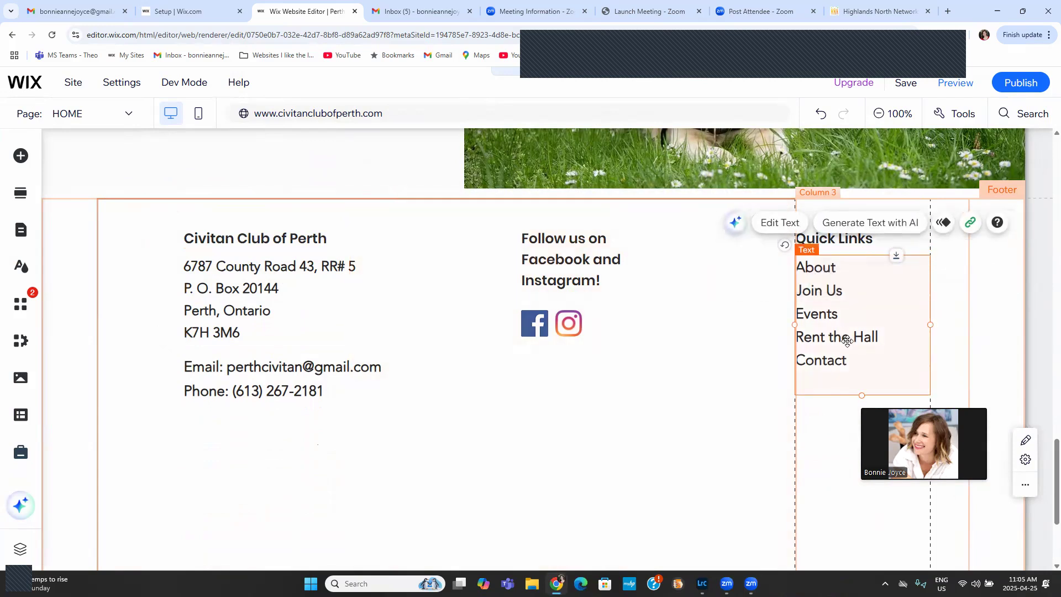
double_click(877, 337)
drag(879, 337, 794, 331)
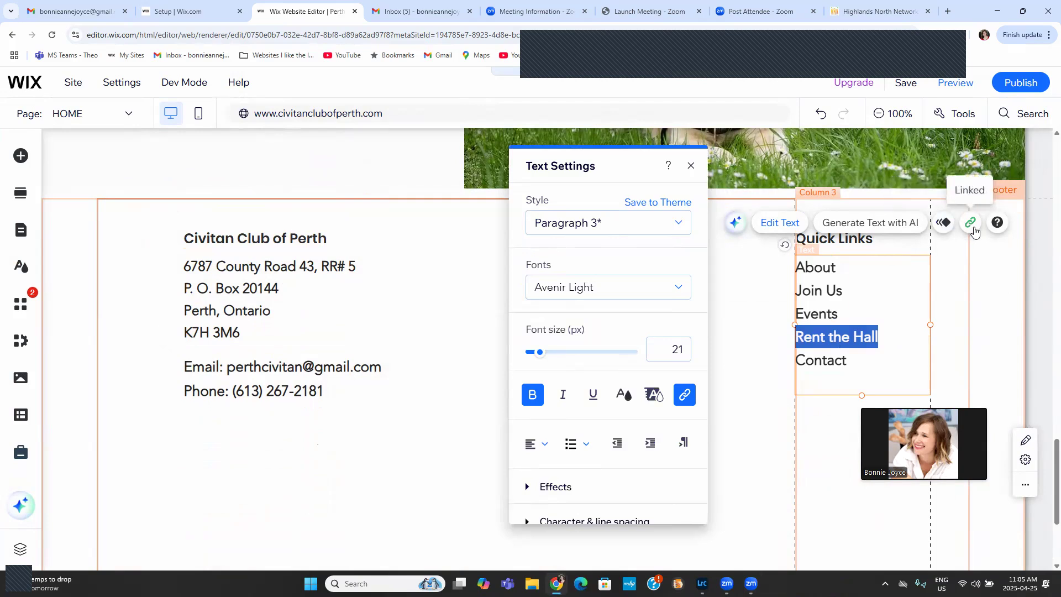
click(747, 385)
- Close the empty space in the footer so its columns strip ends just above the maroon copyright strip
scroll(665, 406, down, 3)
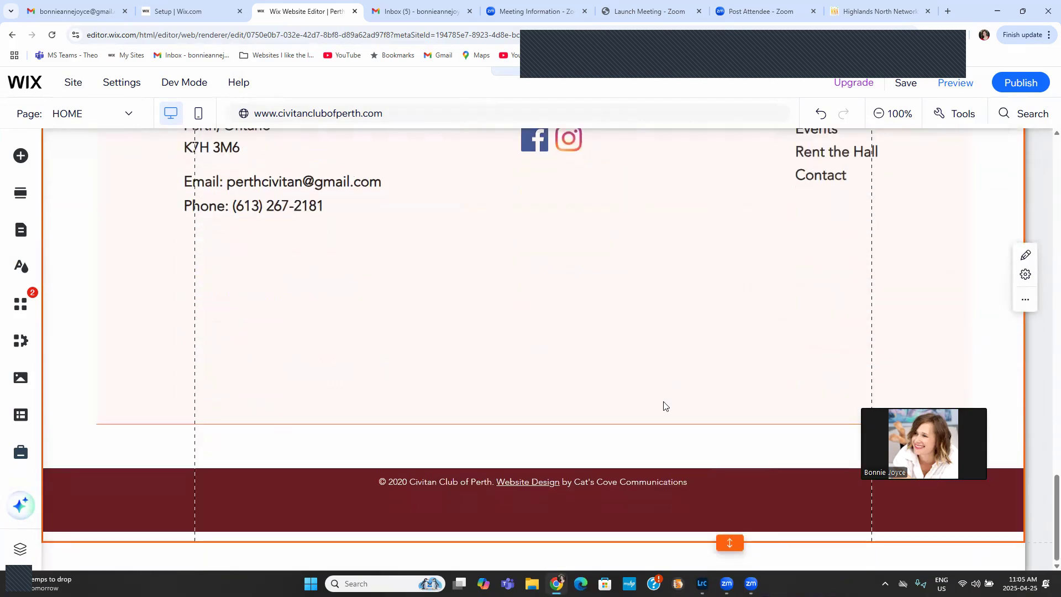
click(682, 431)
scroll(679, 292, up, 3)
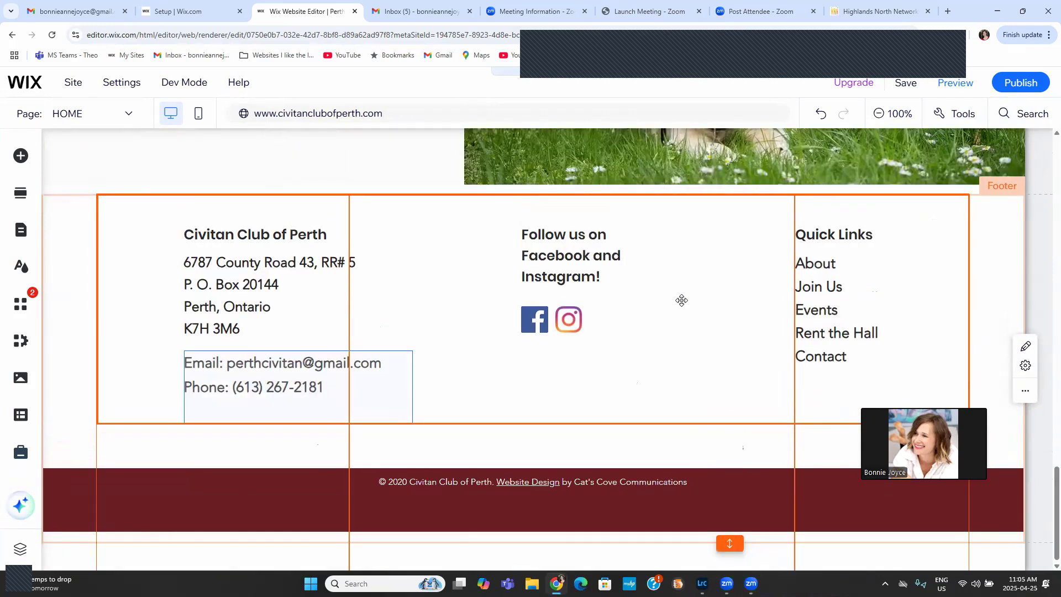
click(735, 480)
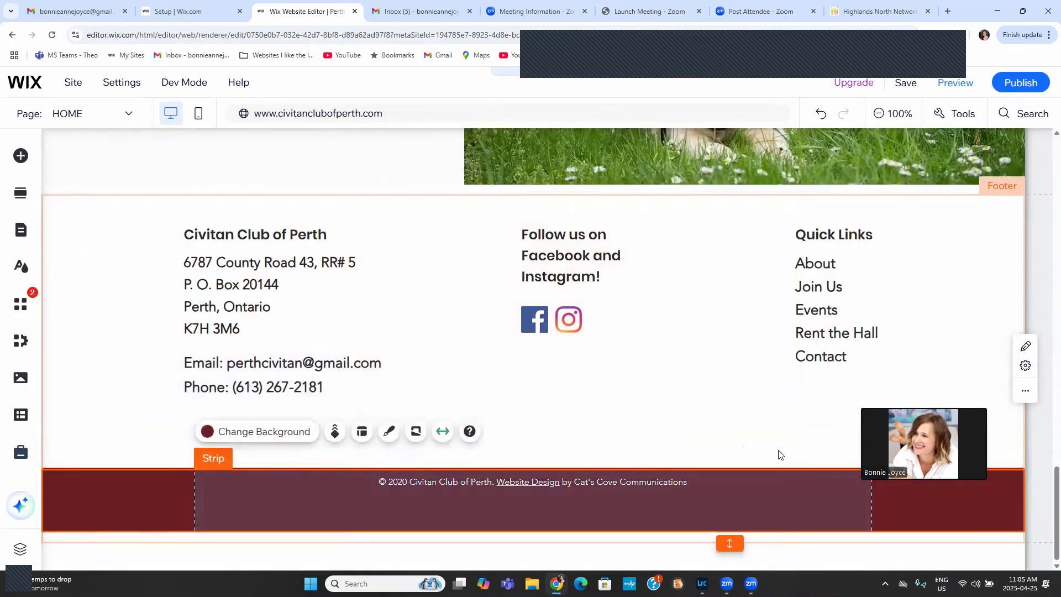
- Review the home page back to its top, open the site's page list and look through the menu items down to CONTACT
scroll(778, 447, up, 6)
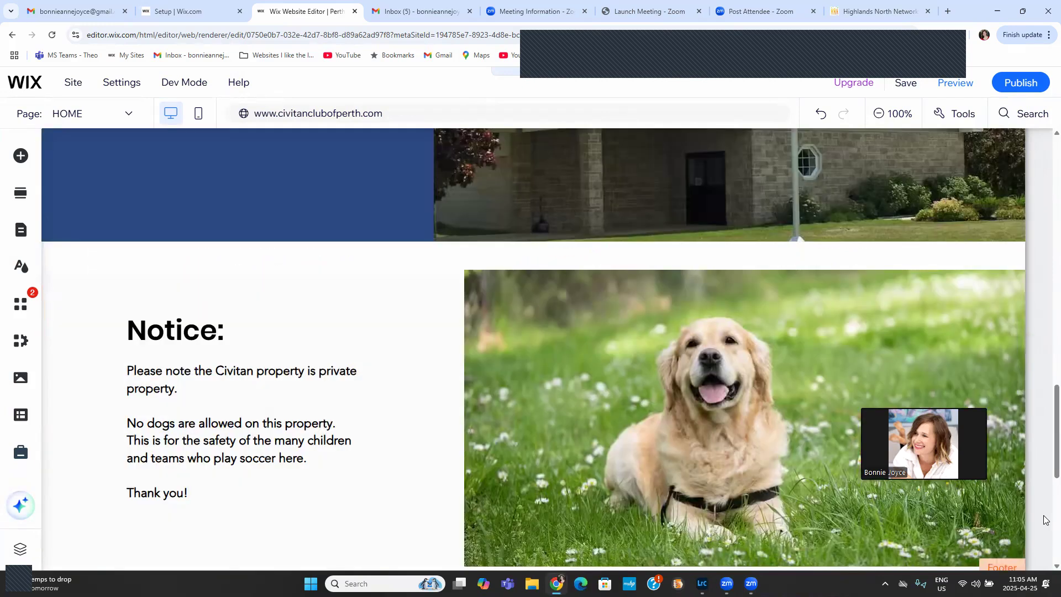
scroll(1046, 221, up, 5)
scroll(1045, 221, up, 10)
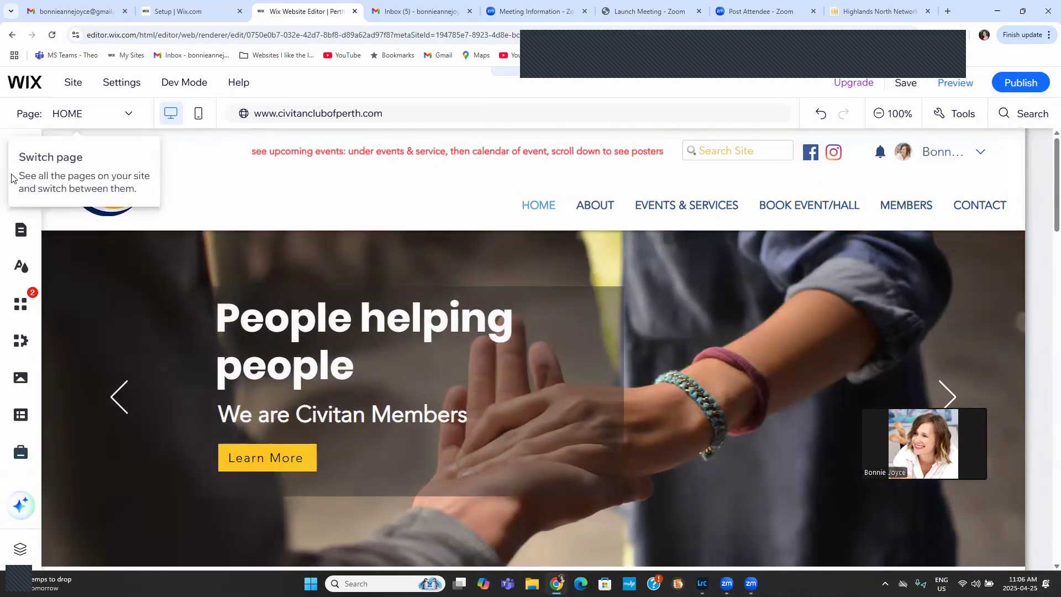
click(8, 222)
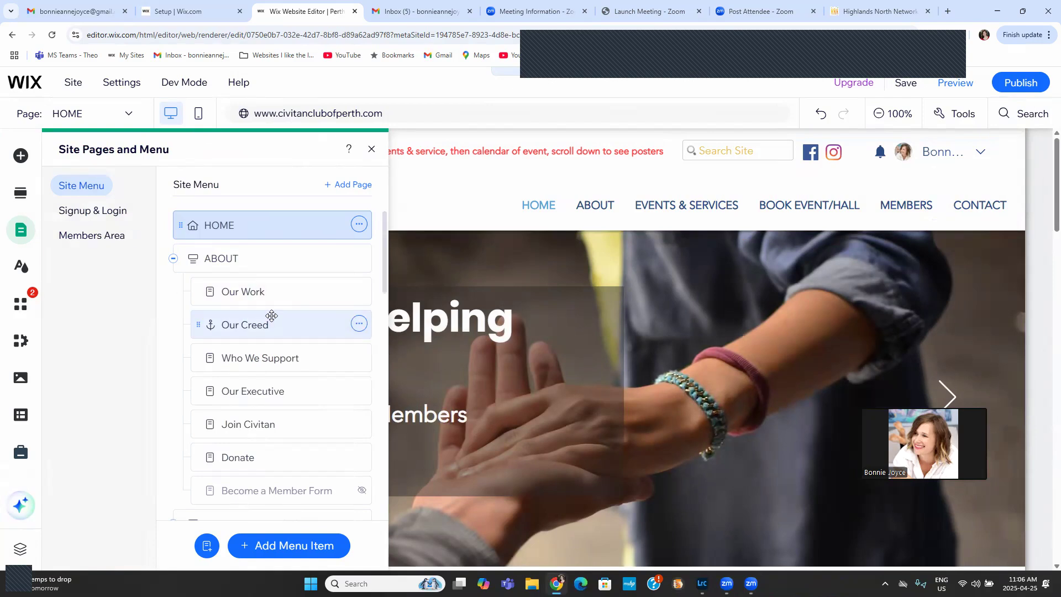
scroll(274, 320, down, 12)
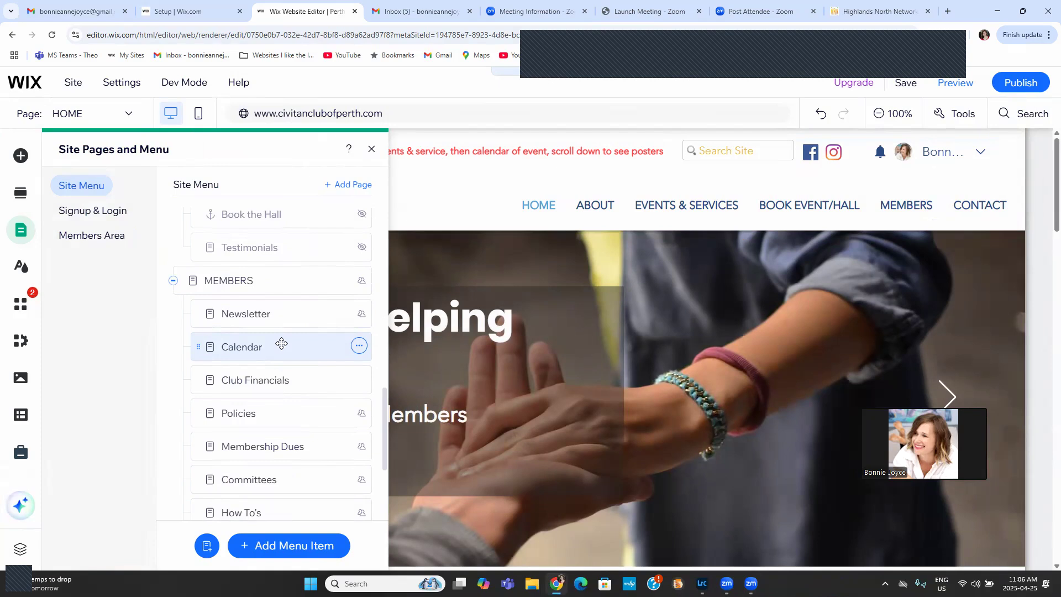
scroll(280, 345, down, 3)
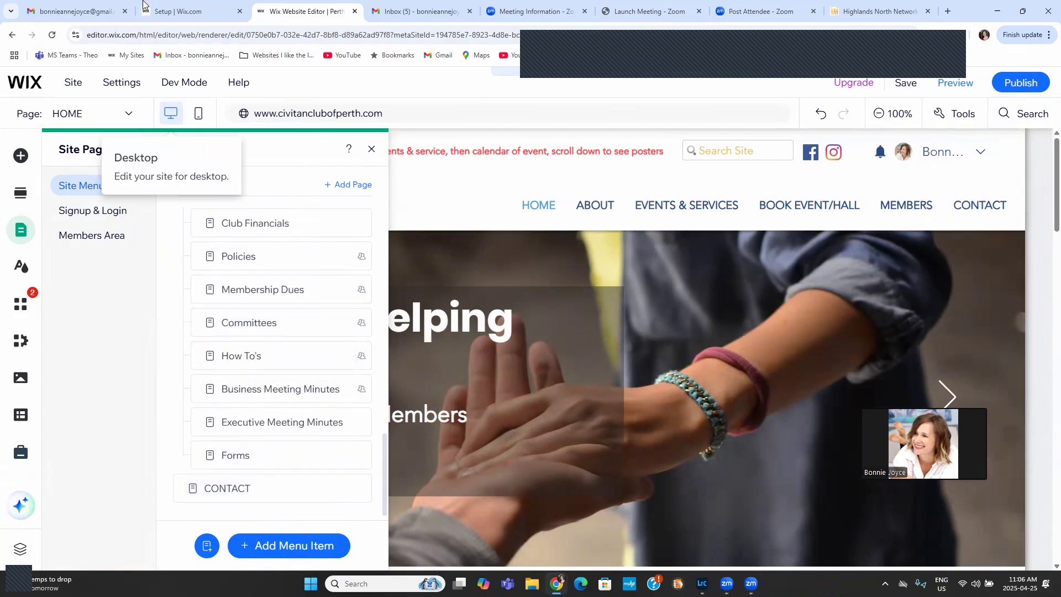
mouse_move(173, 19)
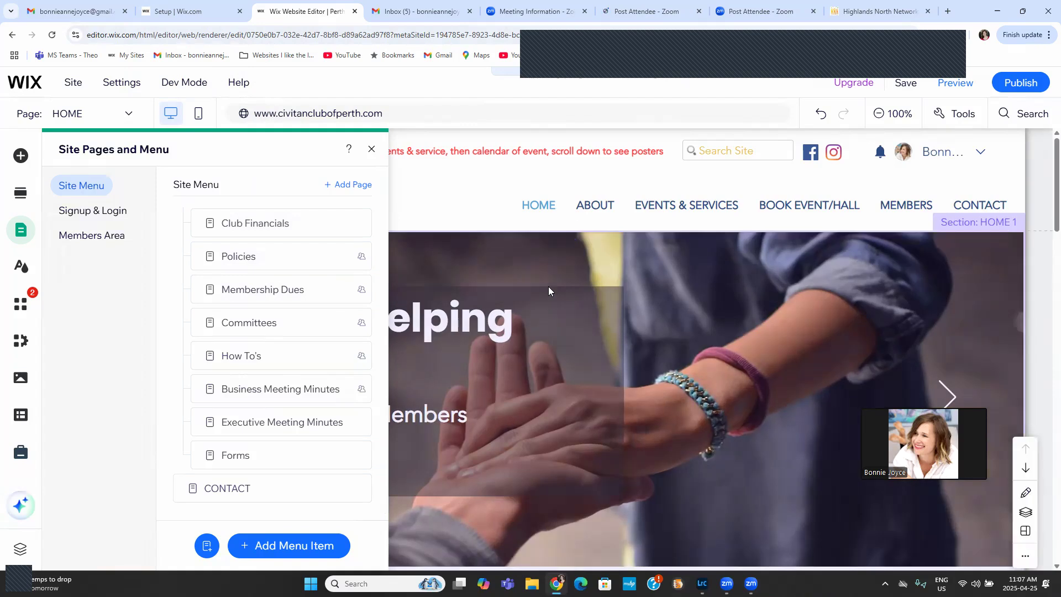
mouse_move(526, 255)
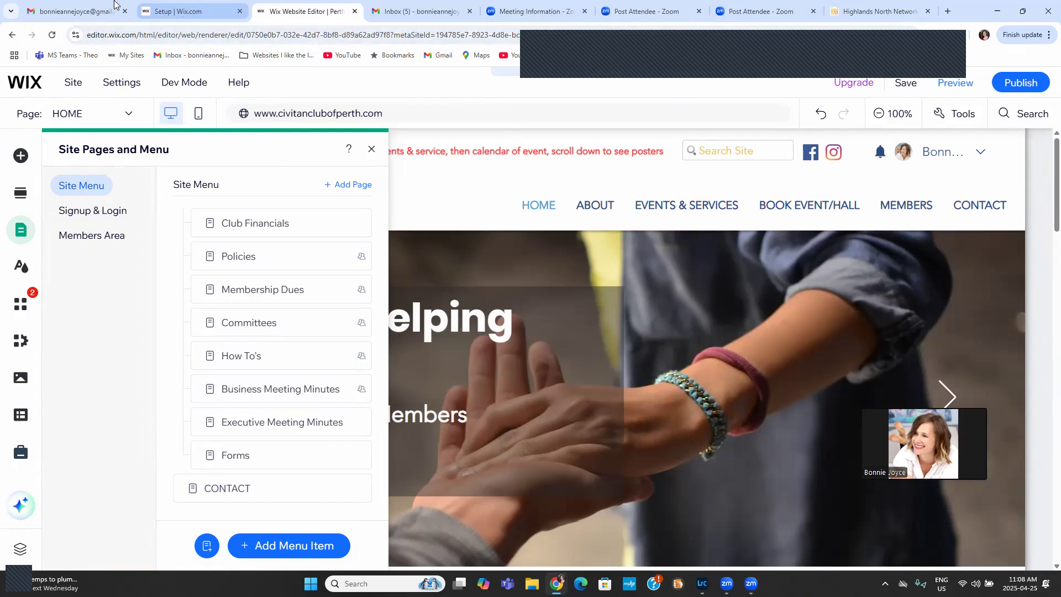
- Switch to the Gmail inbox, display the list of Google apps, and return to the Wix editor
click(426, 12)
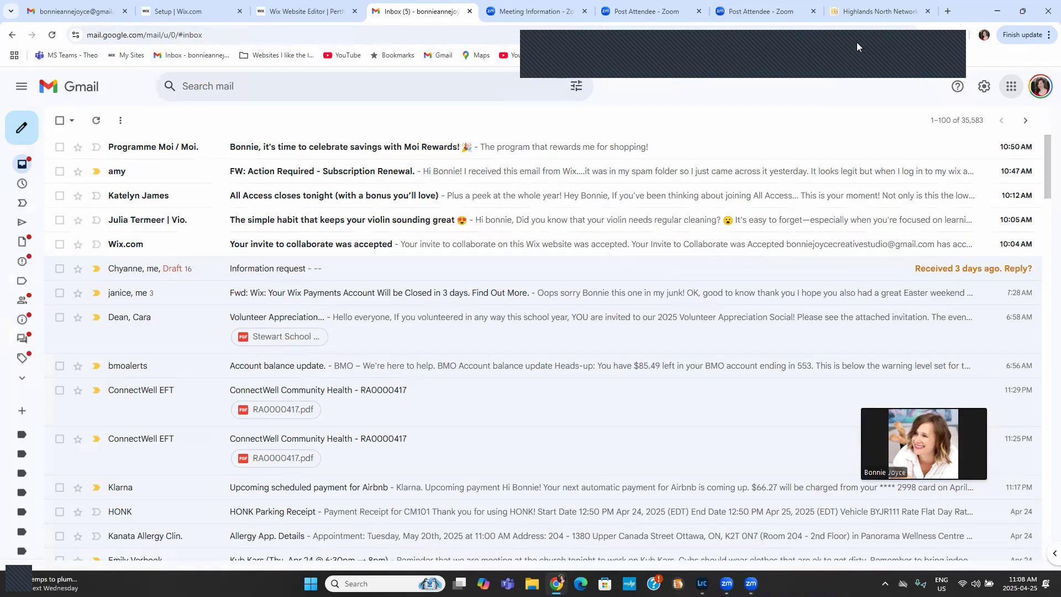
click(1010, 89)
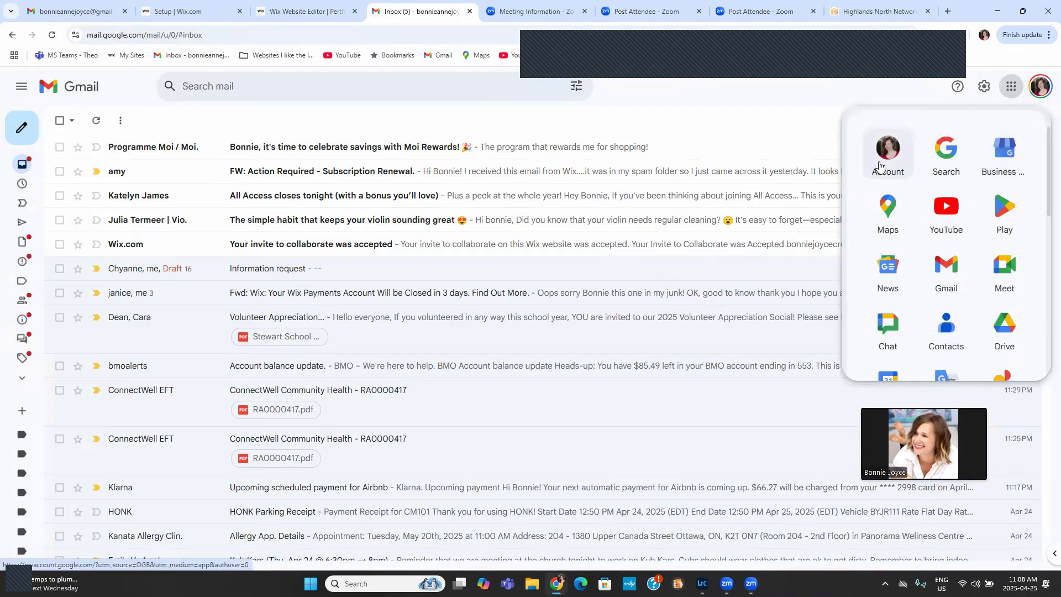
click(286, 12)
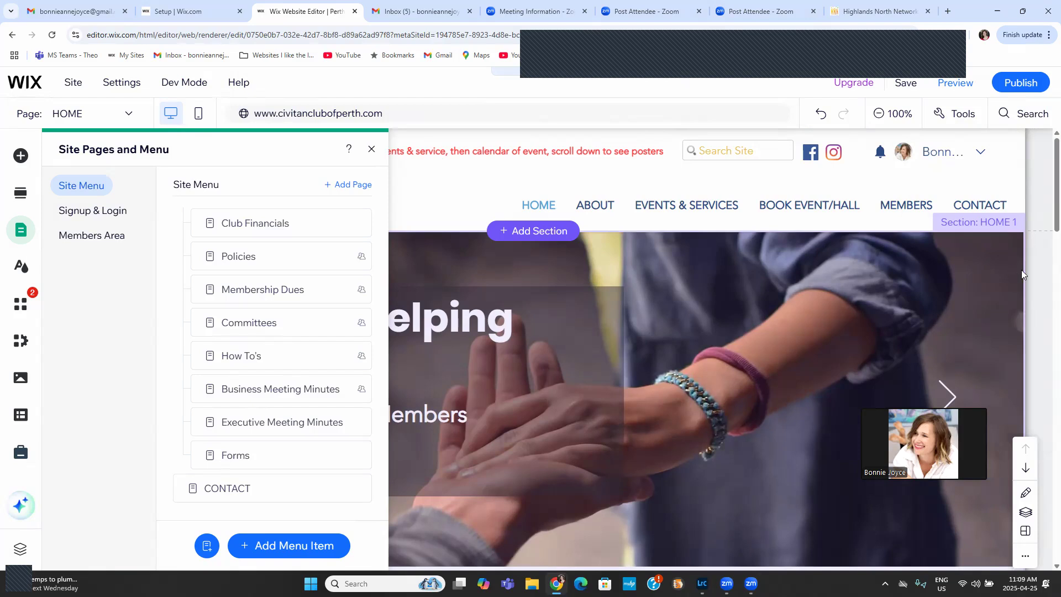
click(598, 184)
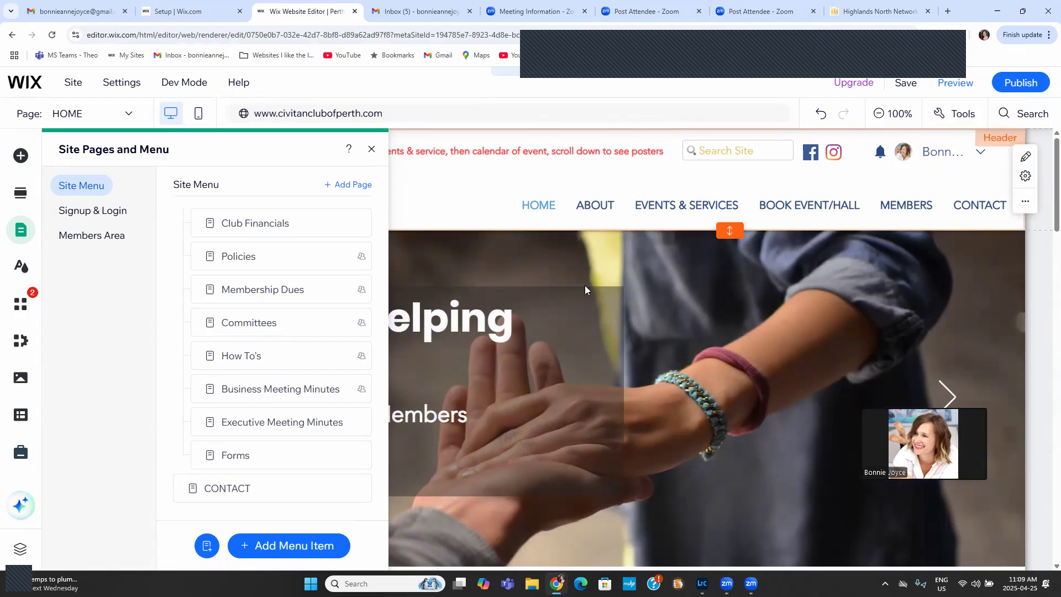
click(604, 331)
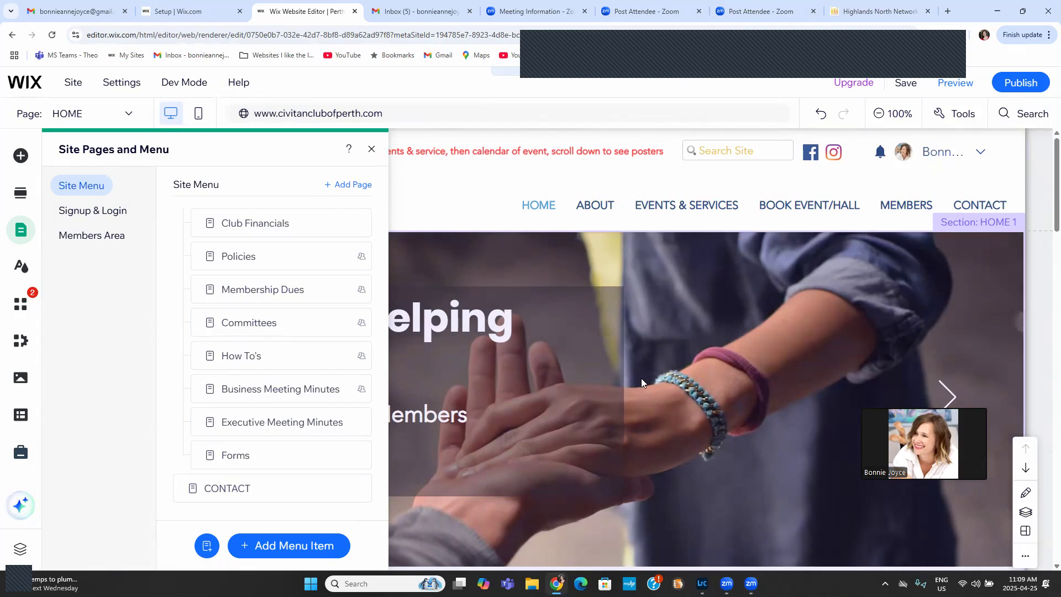
- Open the CONTACT page for editing, close the page list and select the existing form below the Get in Touch heading
click(347, 493)
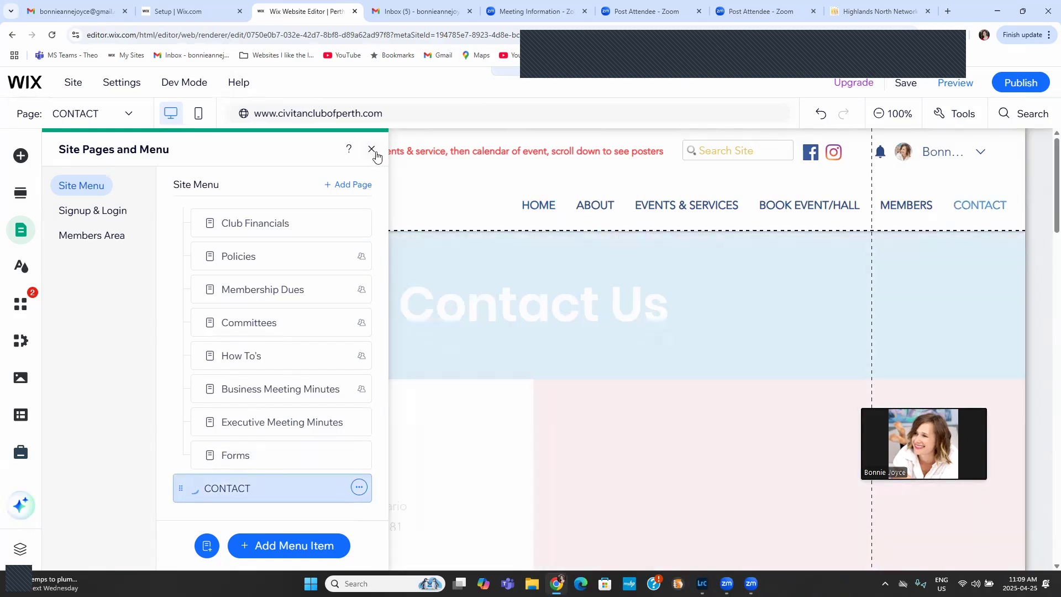
click(371, 149)
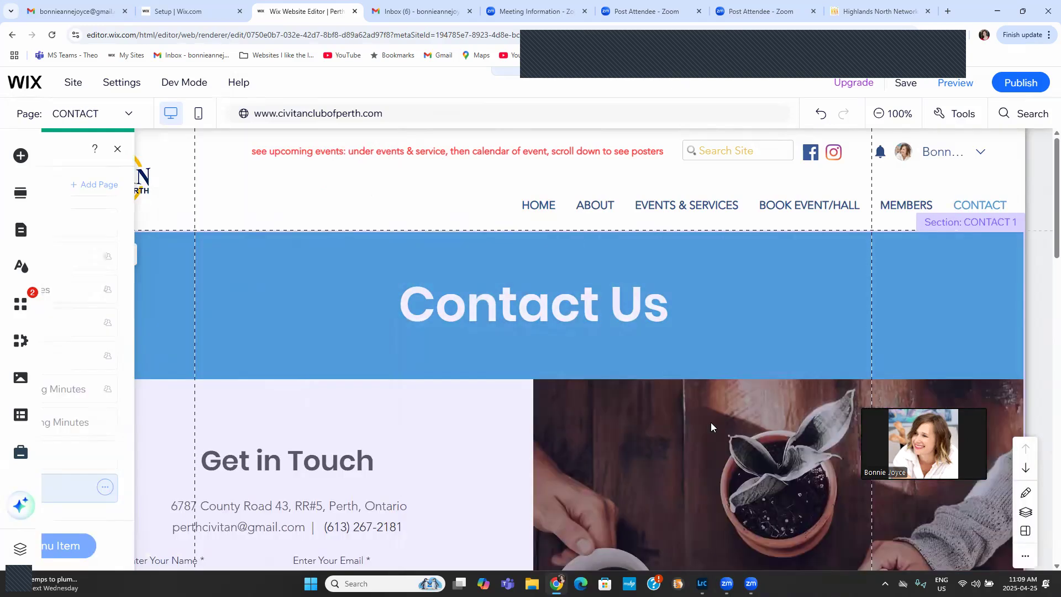
scroll(744, 447, down, 3)
scroll(744, 444, down, 2)
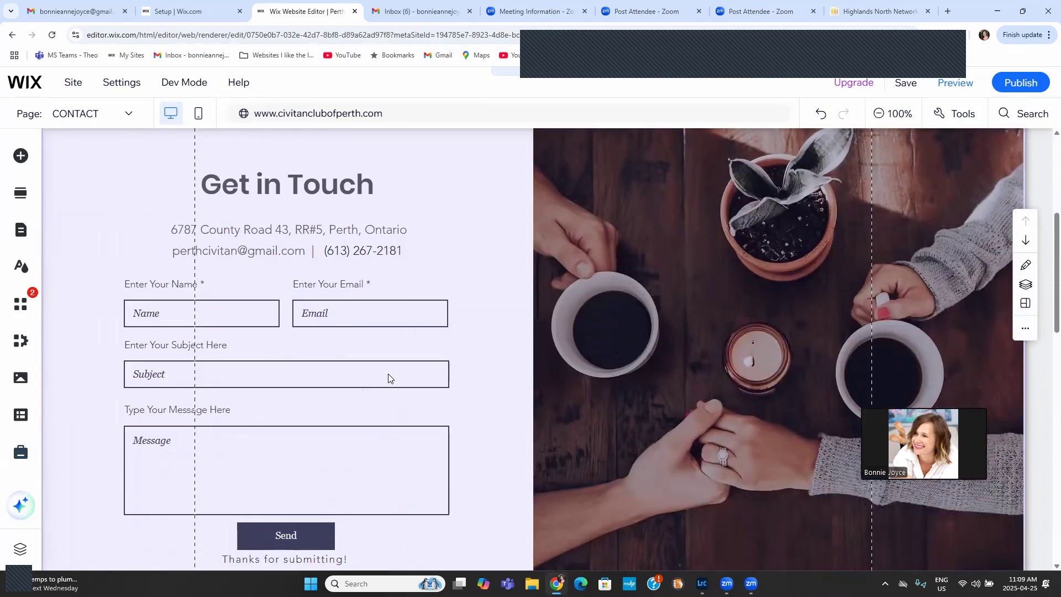
click(388, 373)
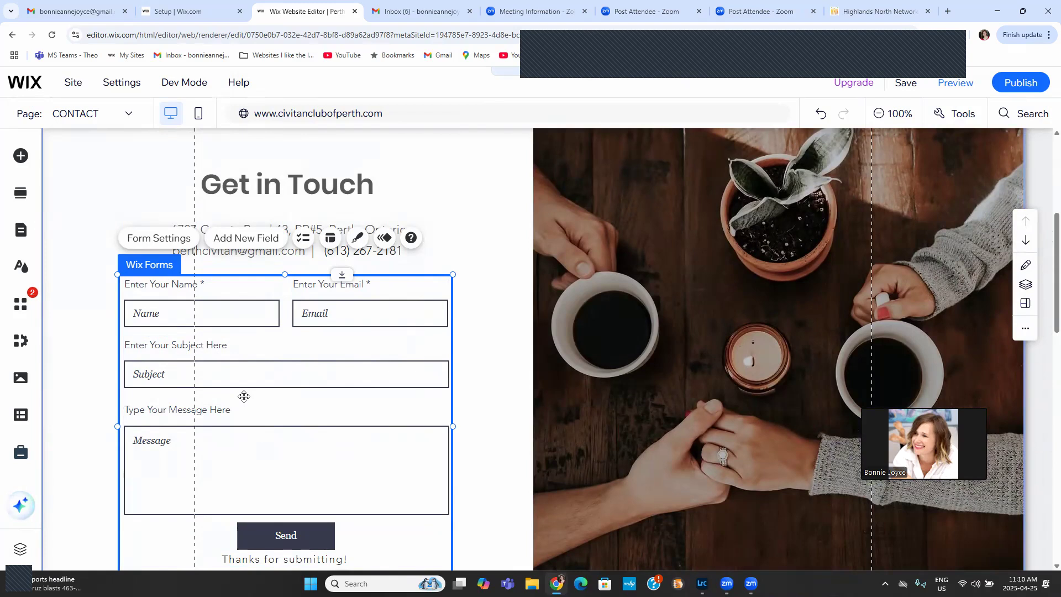
- Switch to the Wix dashboard and change the managed site to Perth Civitan
click(201, 16)
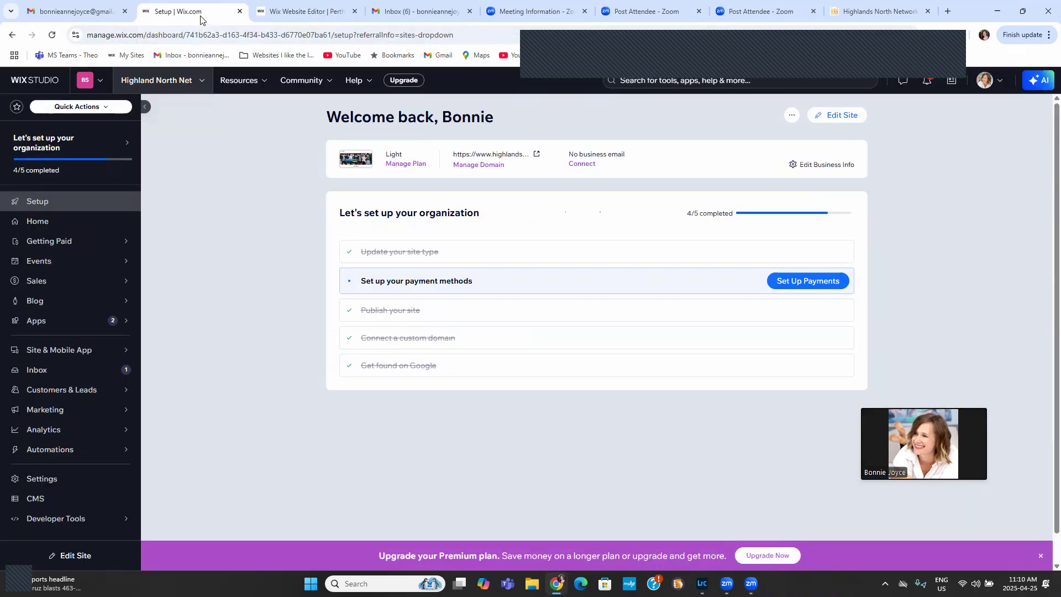
click(52, 201)
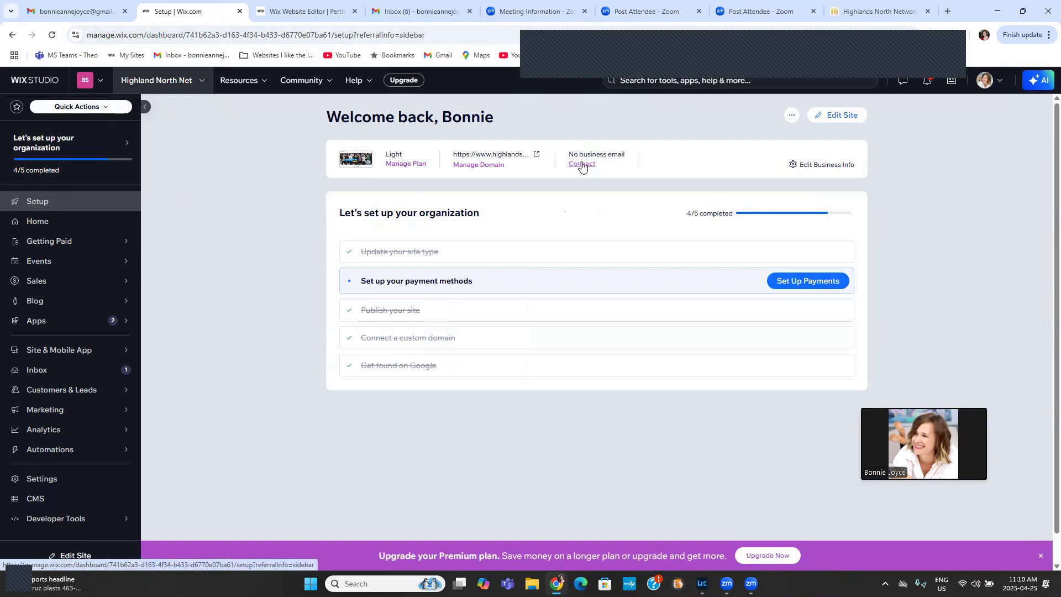
click(133, 87)
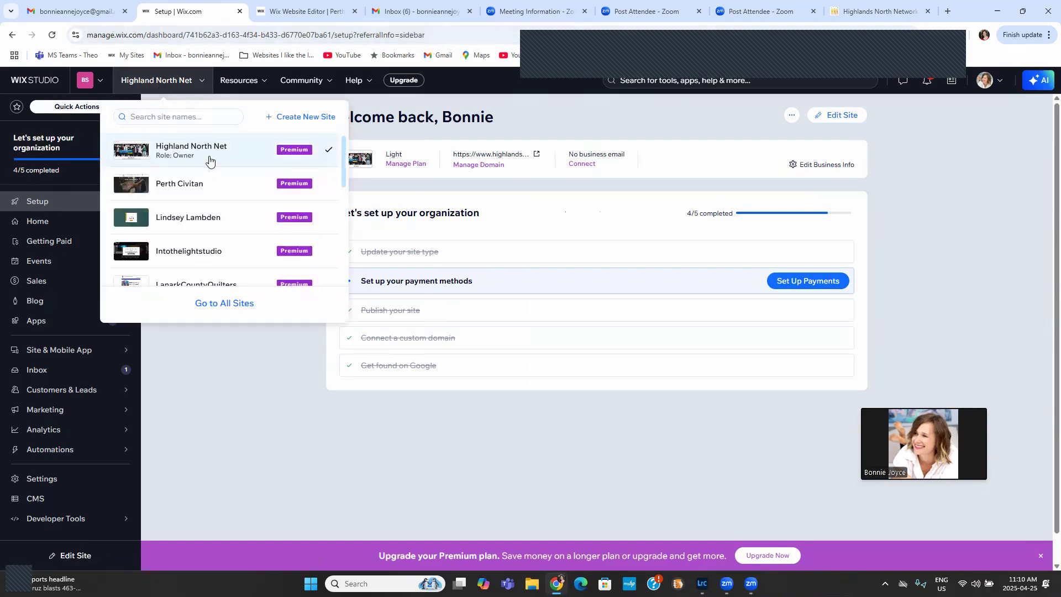
click(199, 183)
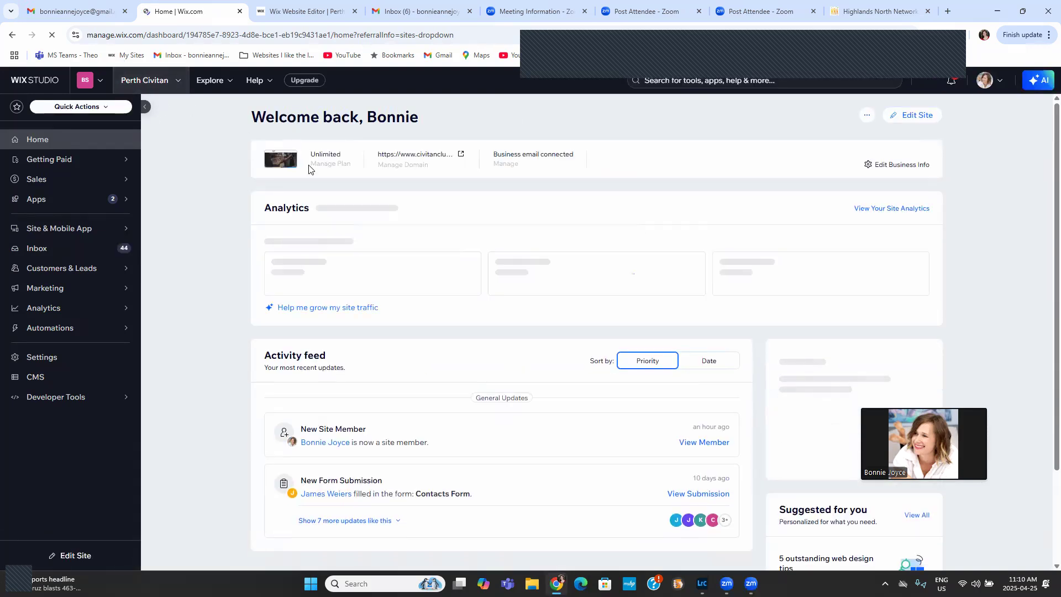
mouse_move(518, 165)
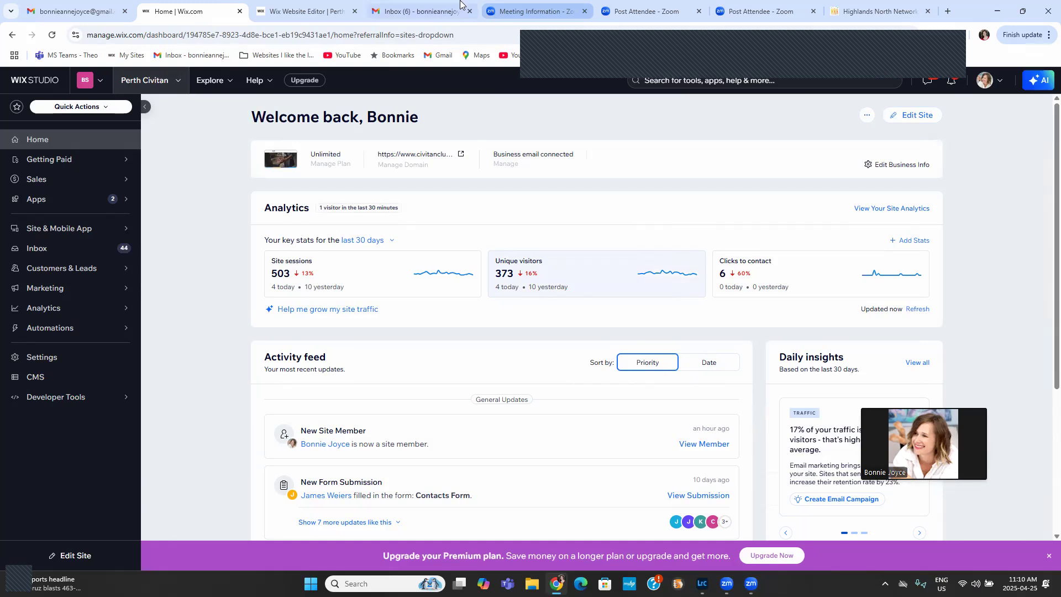
- Check the contact form in the editor, return to the dashboard and display the site's old forms in Forms & Submissions
click(291, 14)
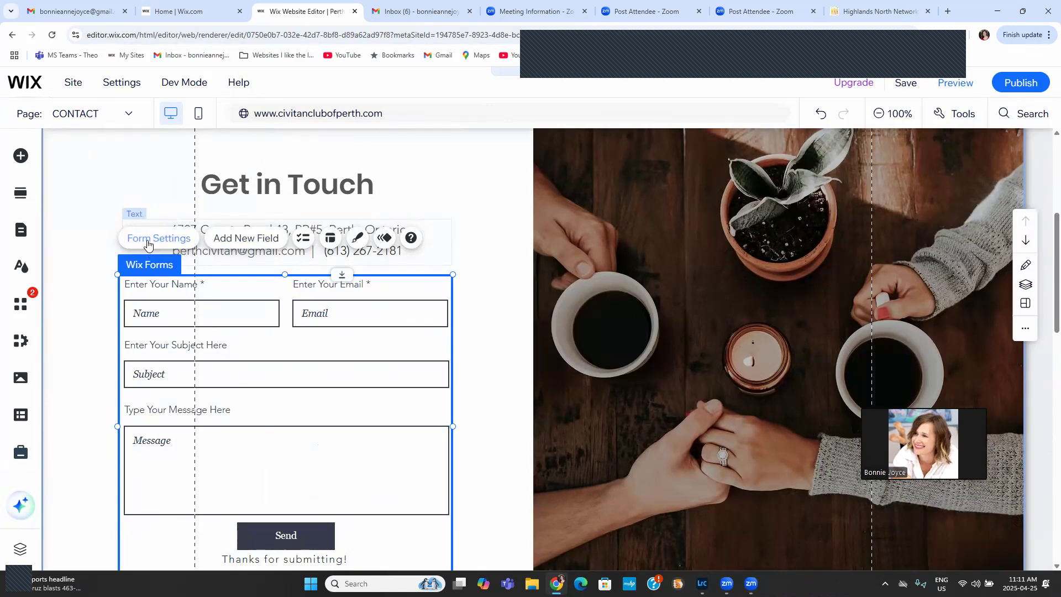
click(182, 11)
mouse_move(65, 281)
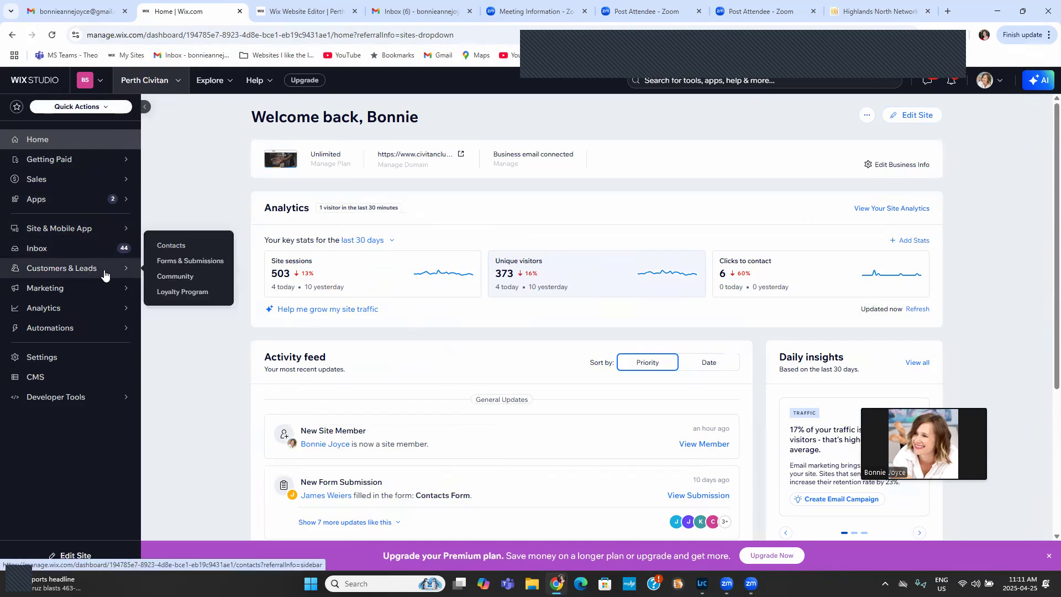
click(185, 262)
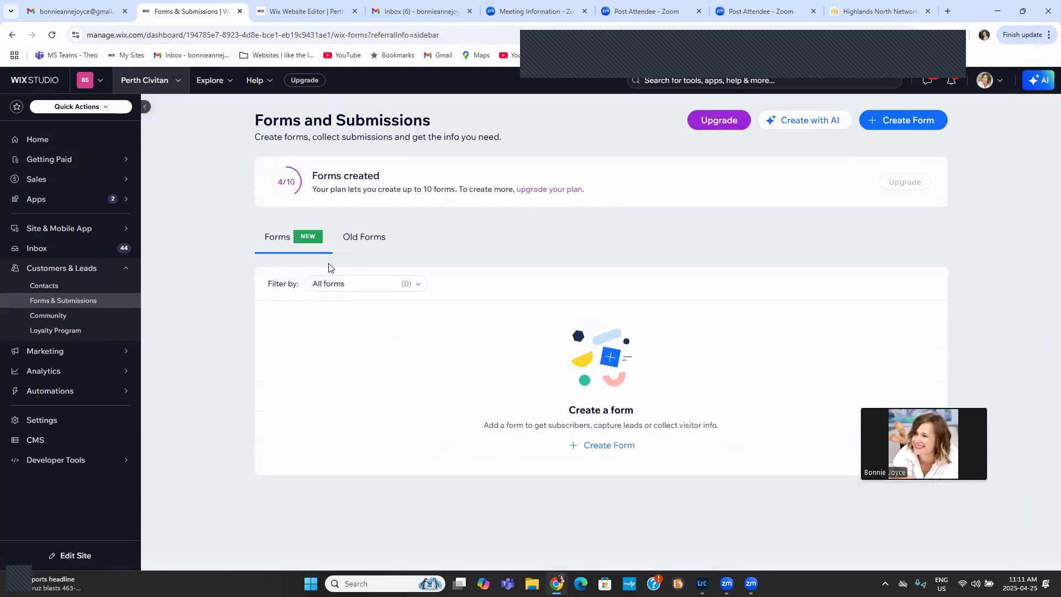
click(365, 237)
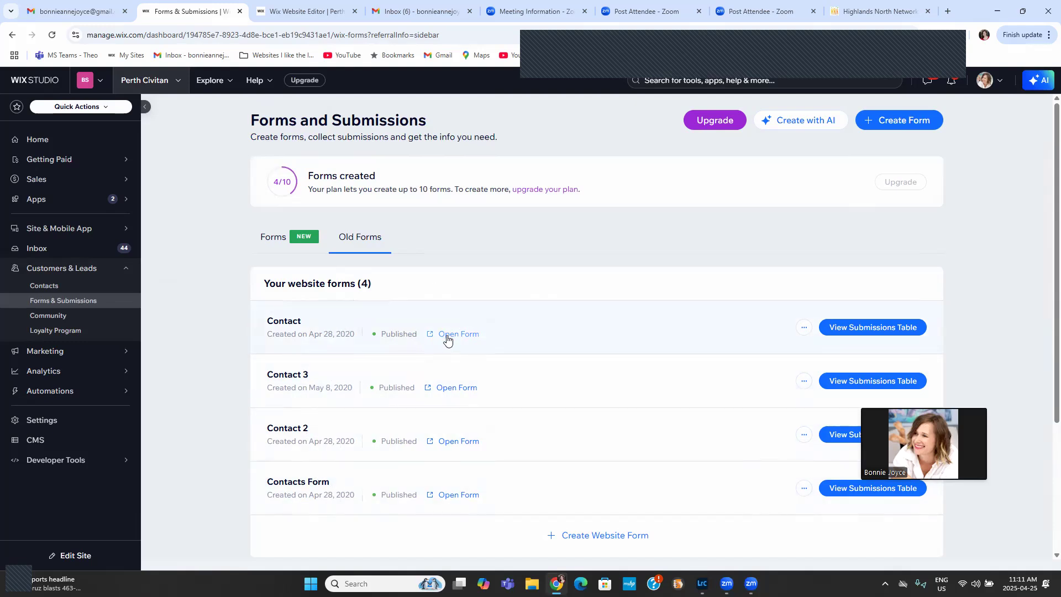
- Return to the editor, review the Contact page down to its footer and back, and compare its form with the dashboard's forms list
click(312, 13)
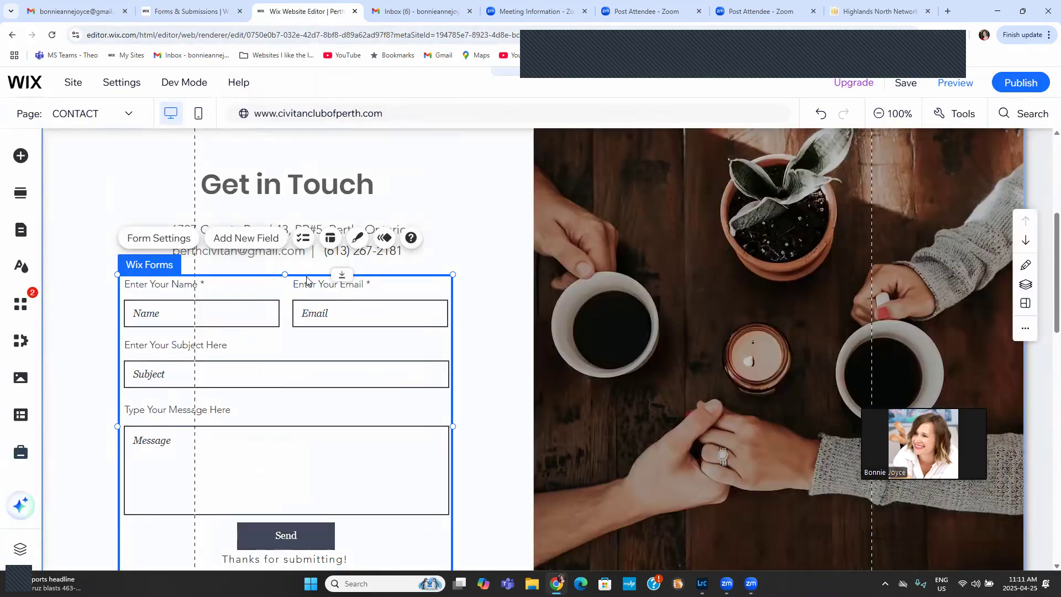
scroll(1044, 377, down, 10)
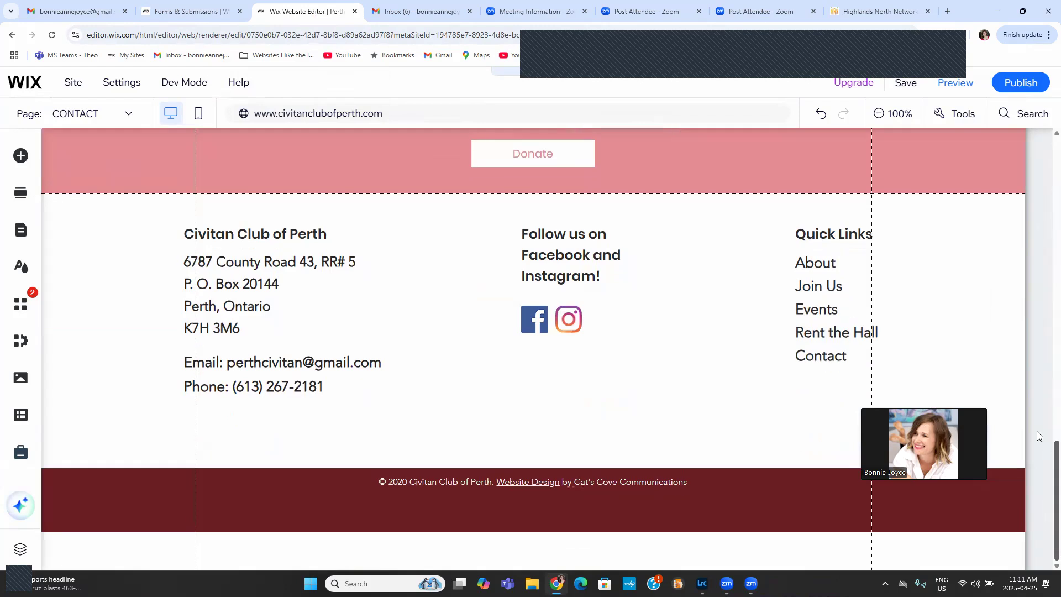
scroll(1036, 388, up, 6)
scroll(1030, 363, up, 8)
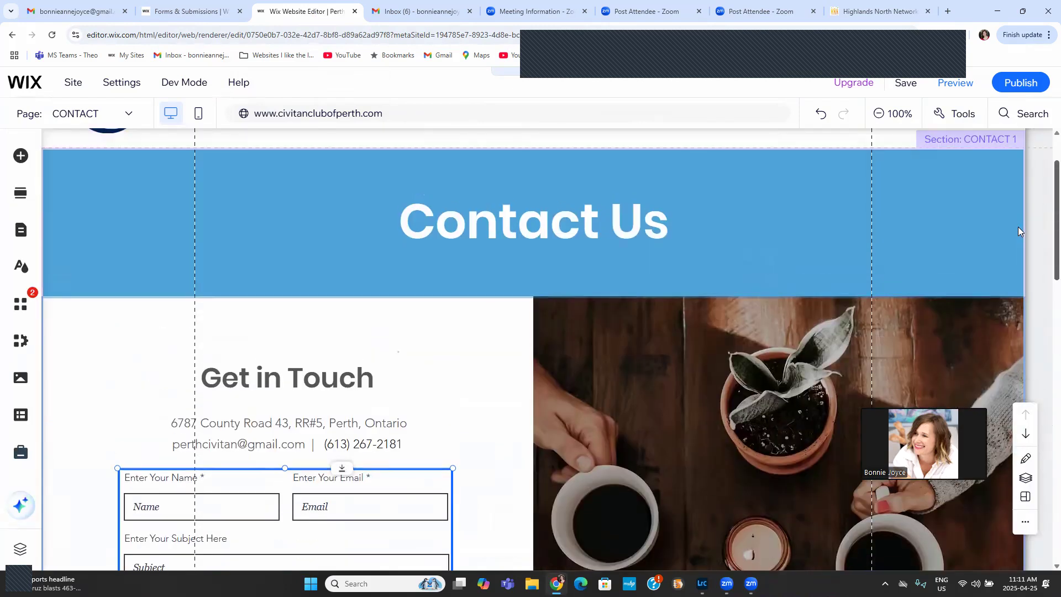
scroll(1034, 235, down, 3)
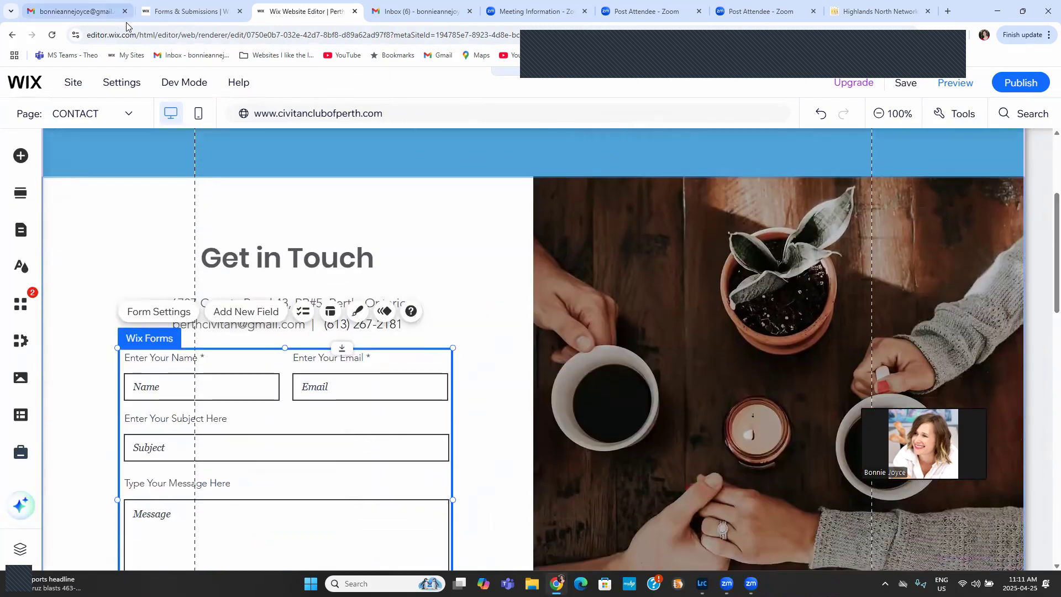
click(177, 12)
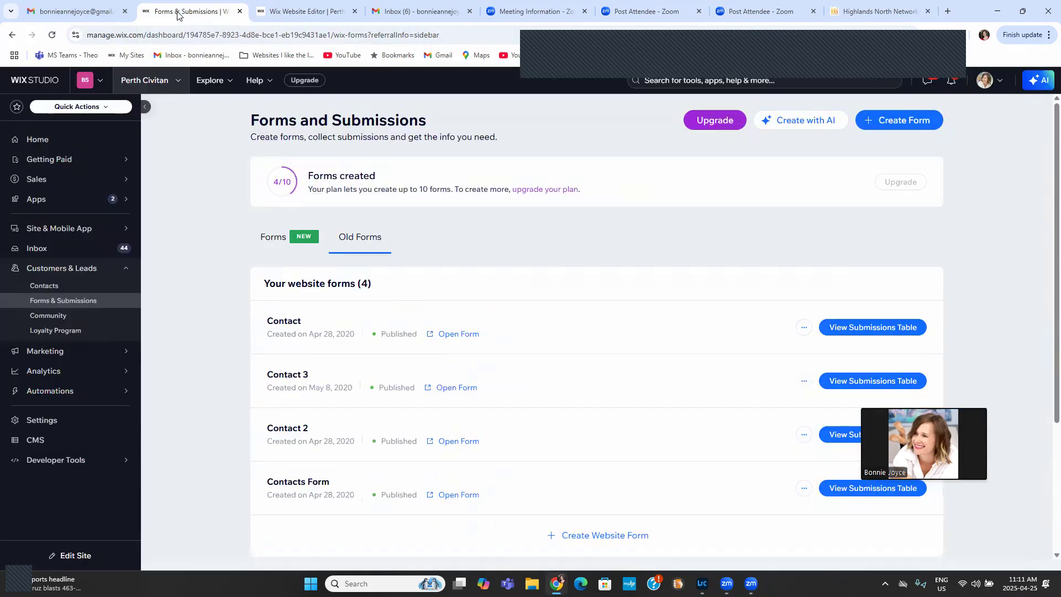
click(278, 15)
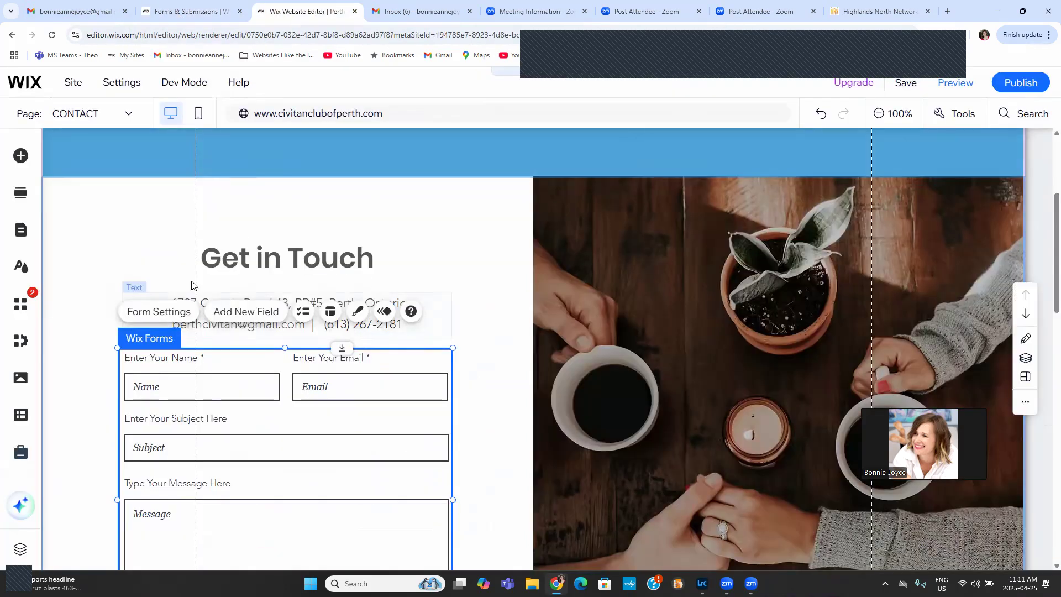
- Add a new form from scratch to the Contact page from the Contact & Forms elements
click(21, 155)
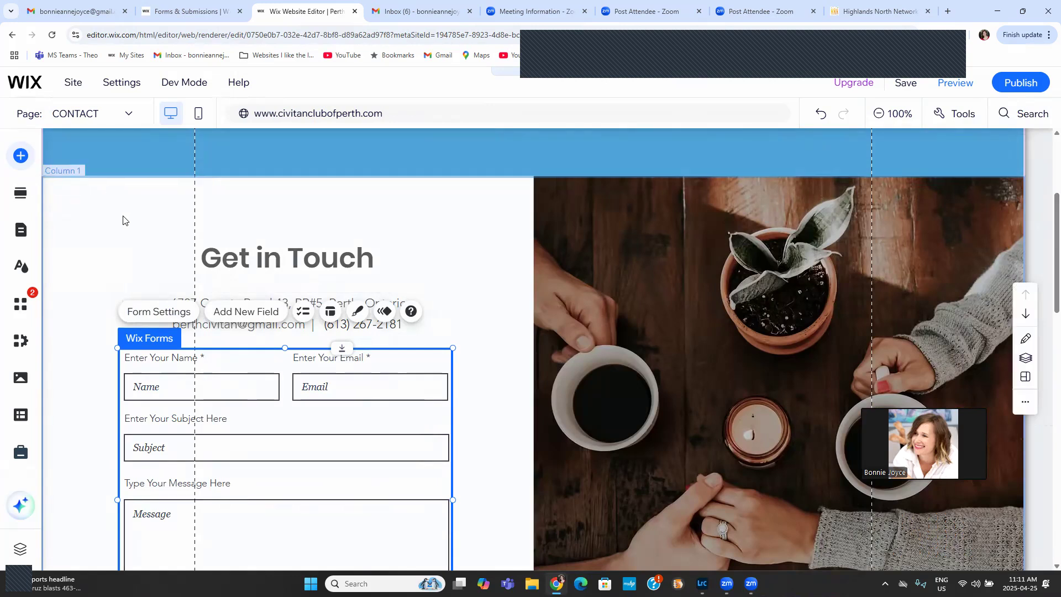
click(92, 305)
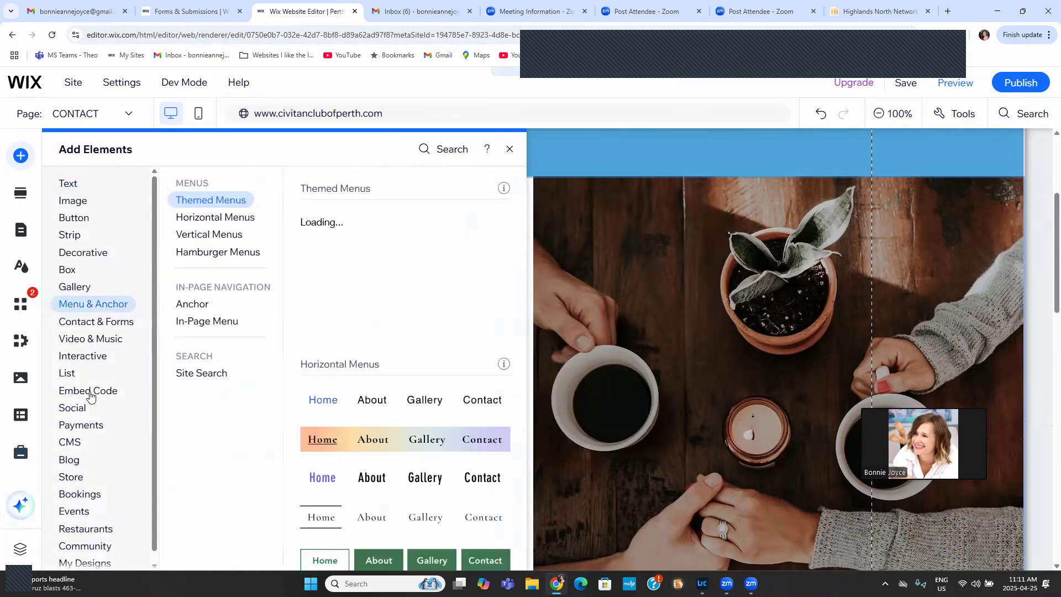
click(90, 339)
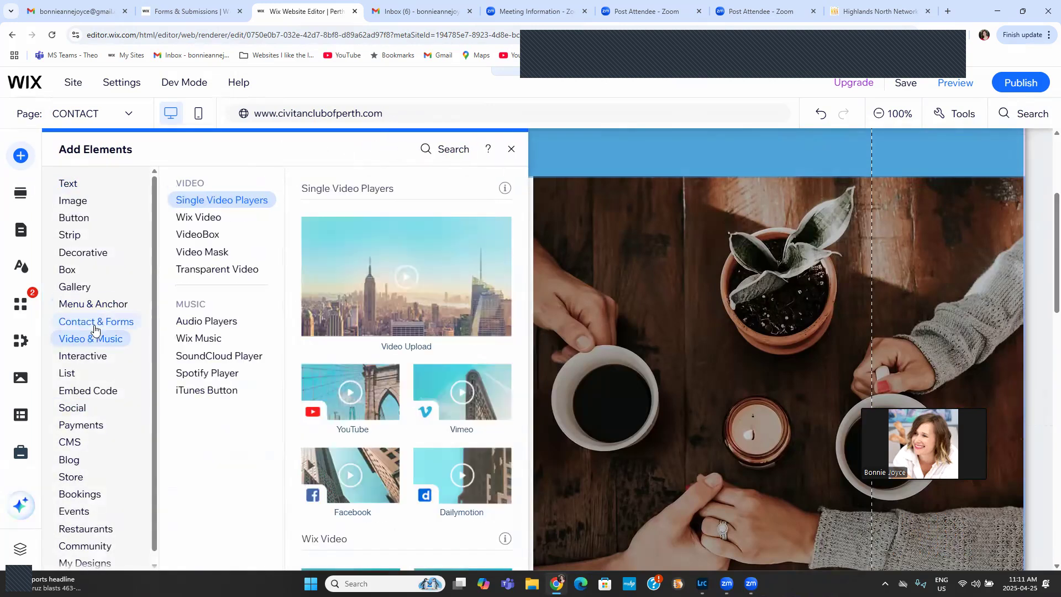
click(95, 324)
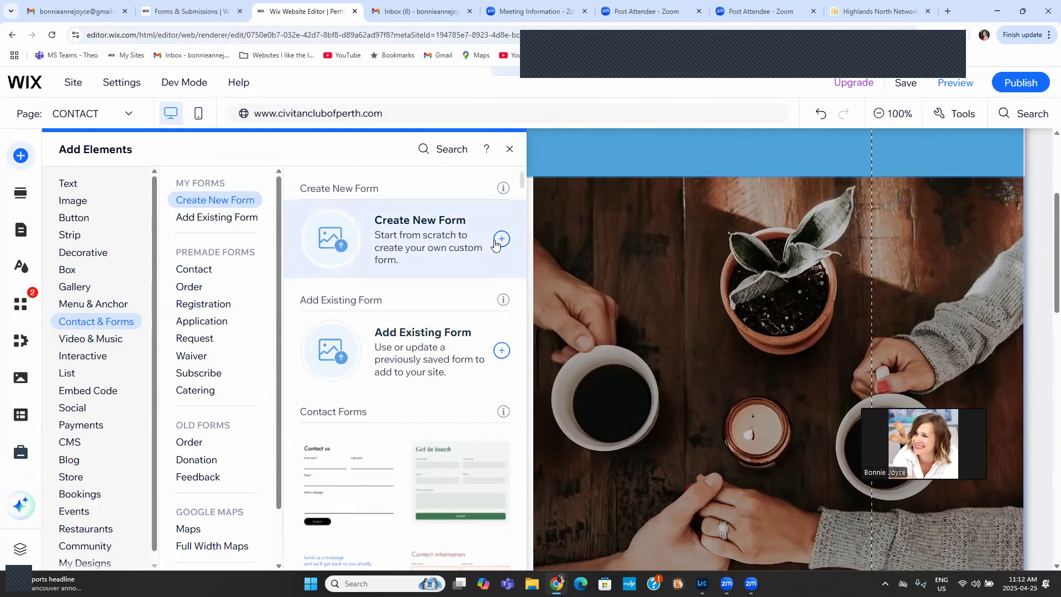
click(480, 245)
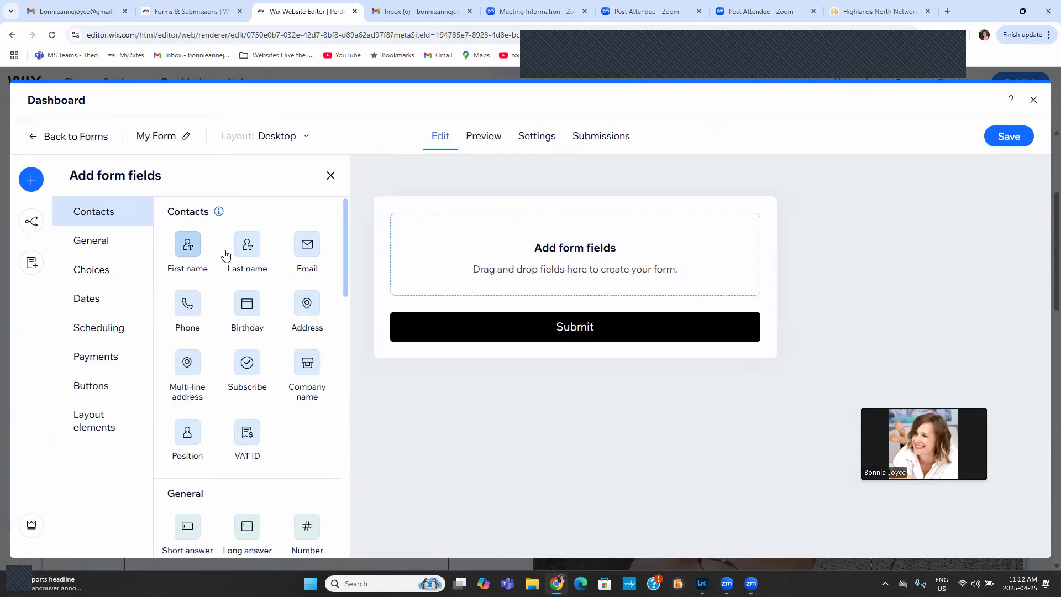
- Add First name, Last name, Email and Phone fields to the new form
click(224, 254)
click(250, 253)
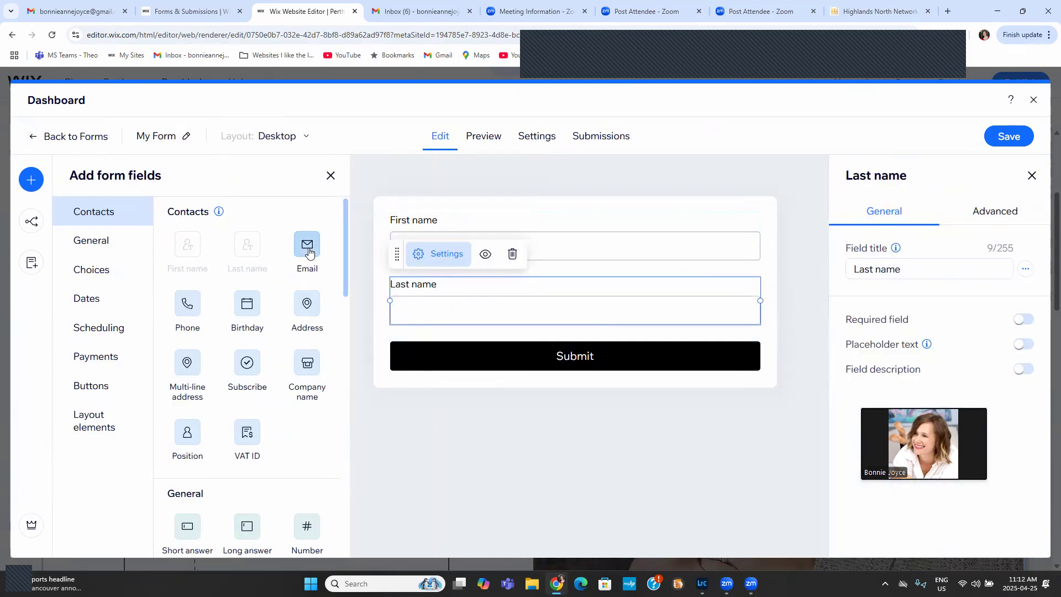
click(308, 253)
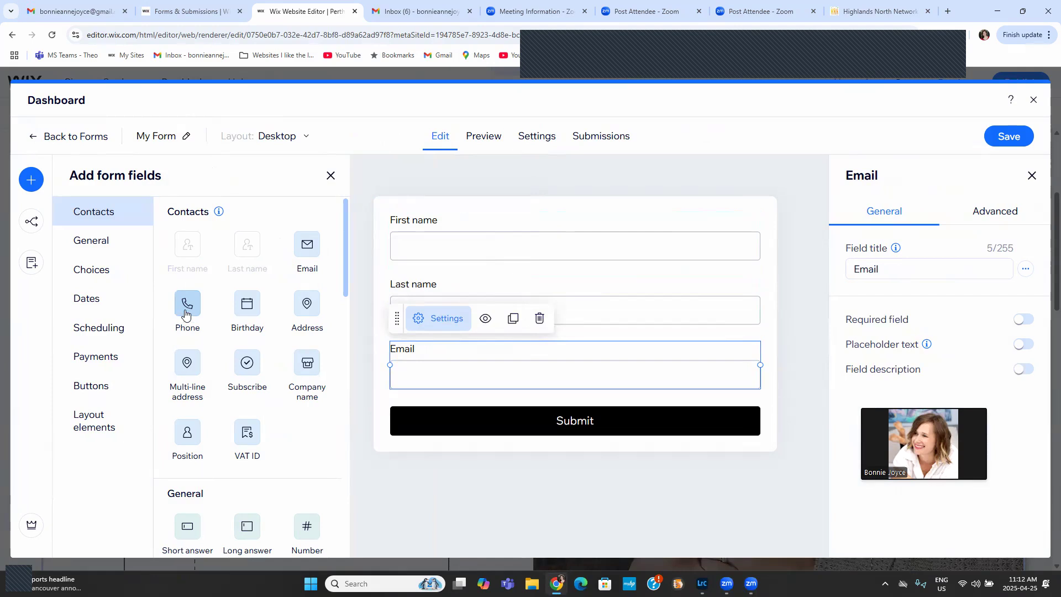
scroll(247, 401, down, 2)
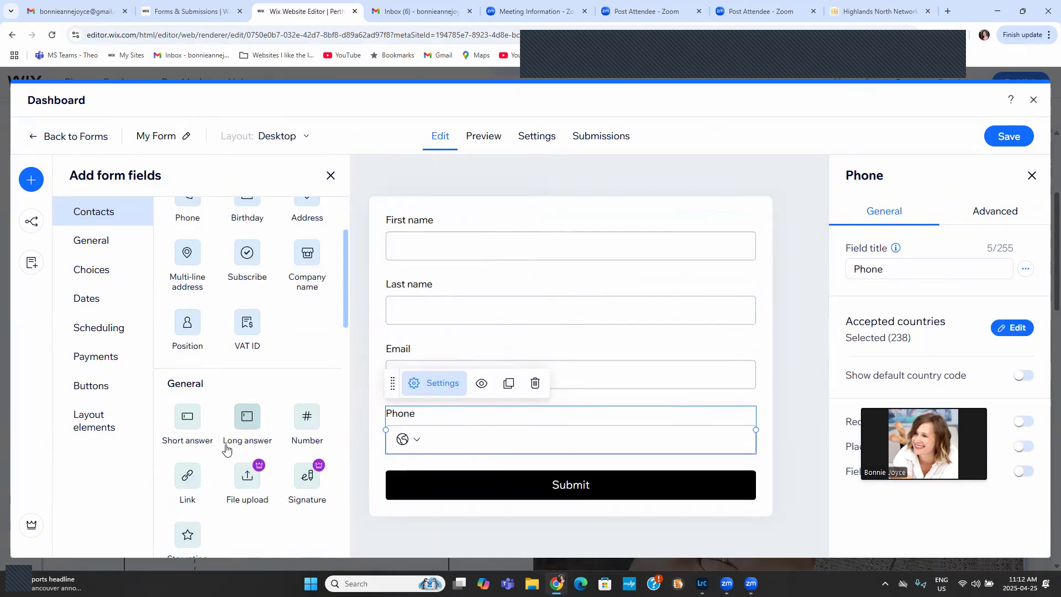
- Add a long answer field below Phone and title it "Message"
click(246, 416)
click(900, 271)
key(ctrl+a)
text(Message)
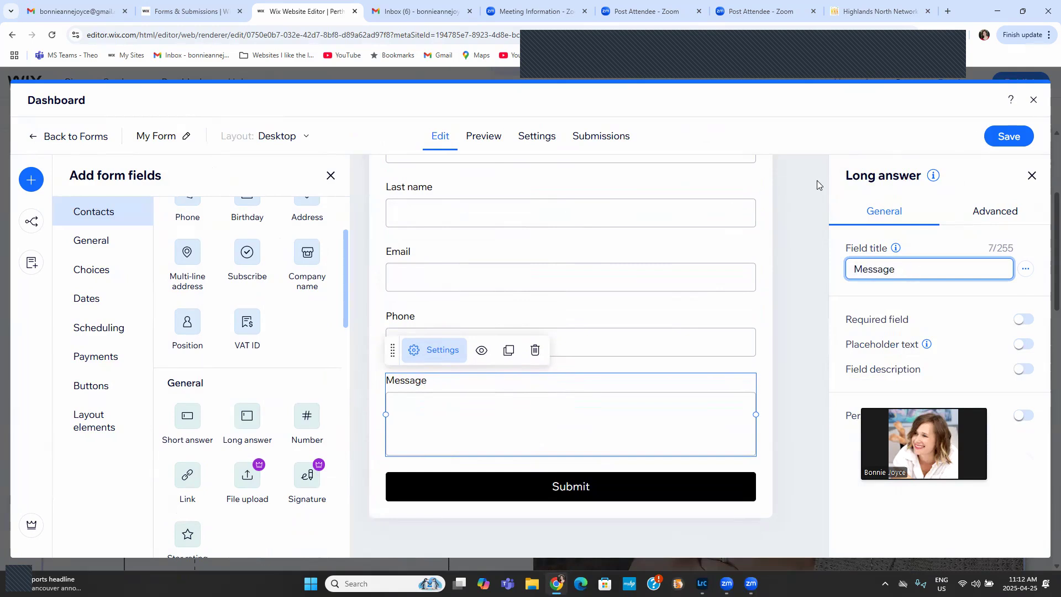
click(808, 317)
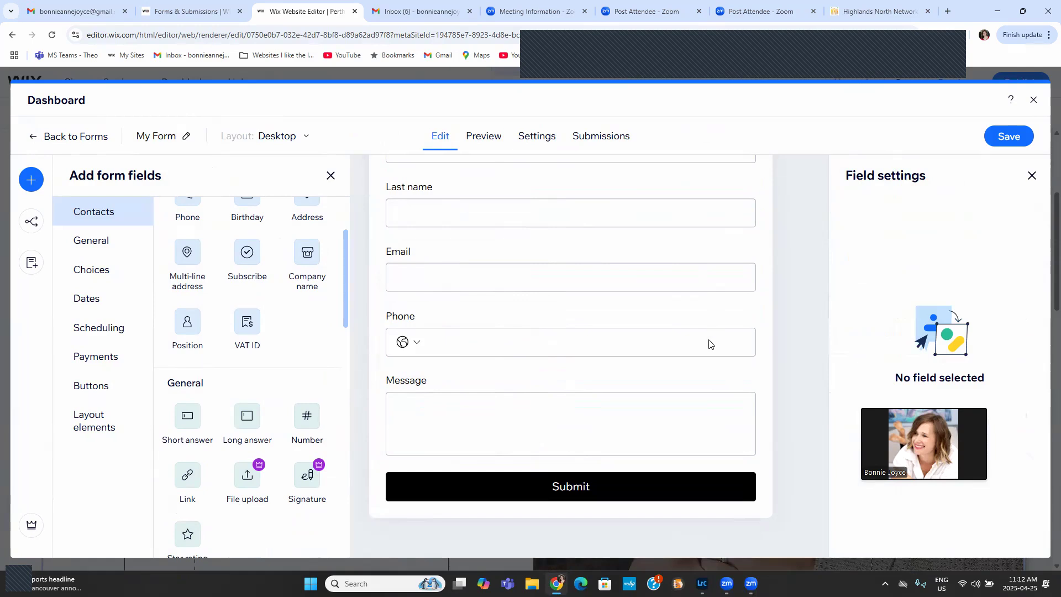
- Show Canada +1 as the Phone field's default country code, save the form and close the form builder
click(709, 343)
click(1022, 376)
click(1010, 136)
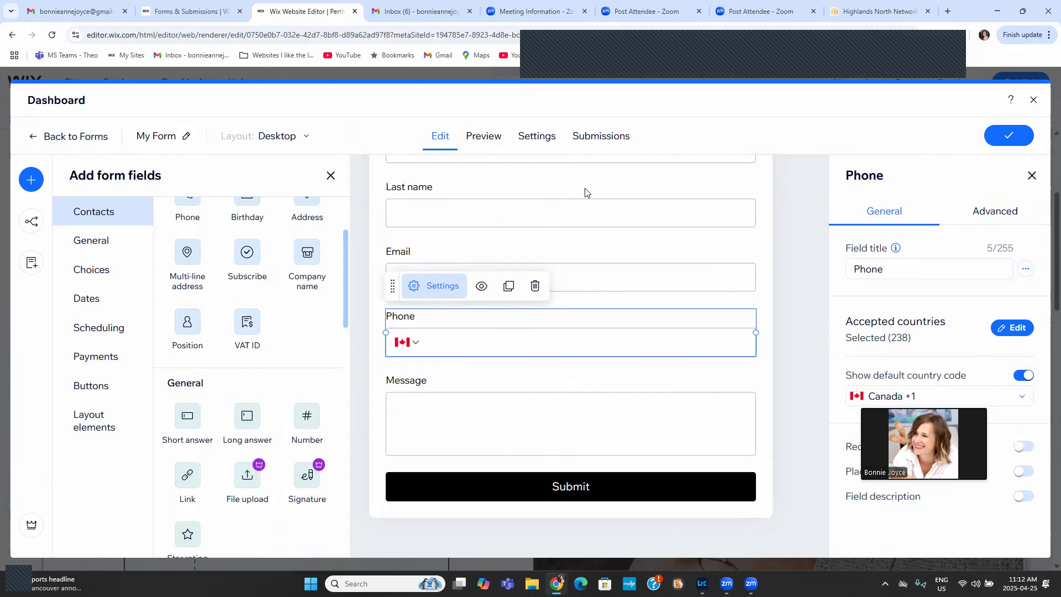
click(1009, 138)
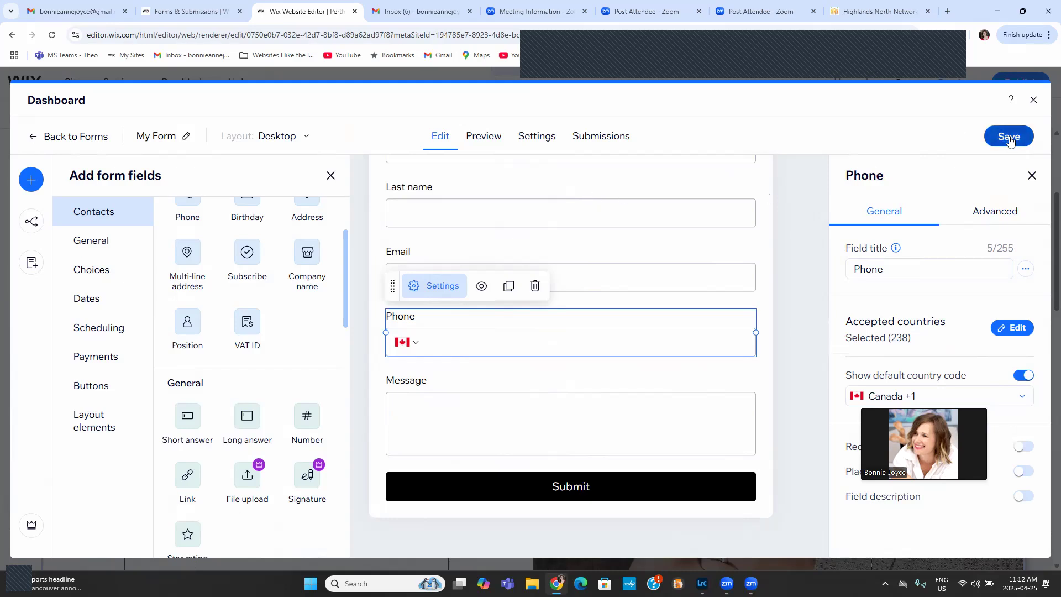
click(1034, 101)
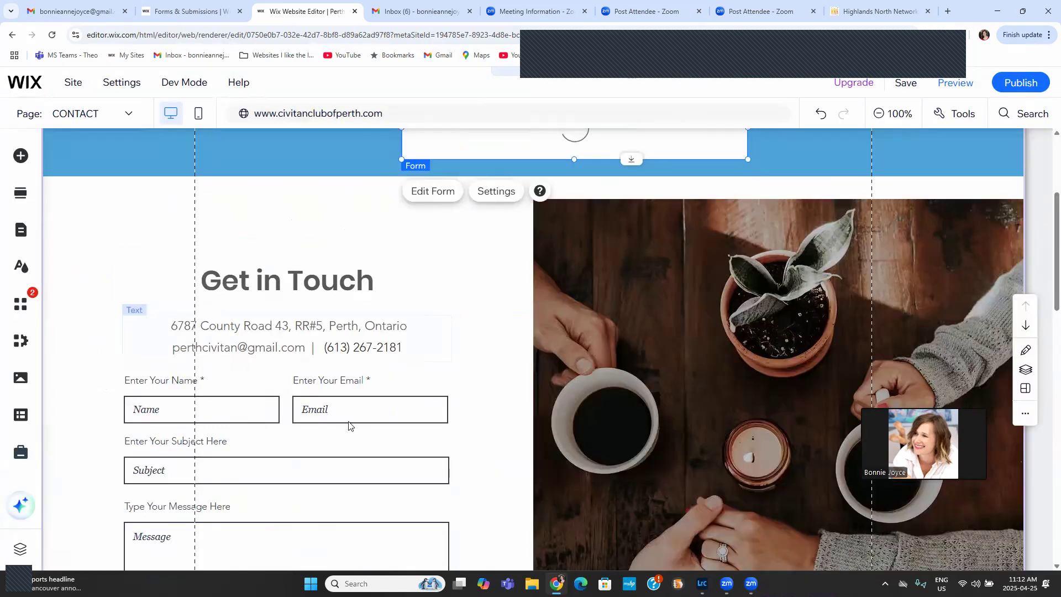
- Delete the old contact form from the Get in Touch column
scroll(348, 424, up, 8)
scroll(311, 431, down, 10)
click(403, 309)
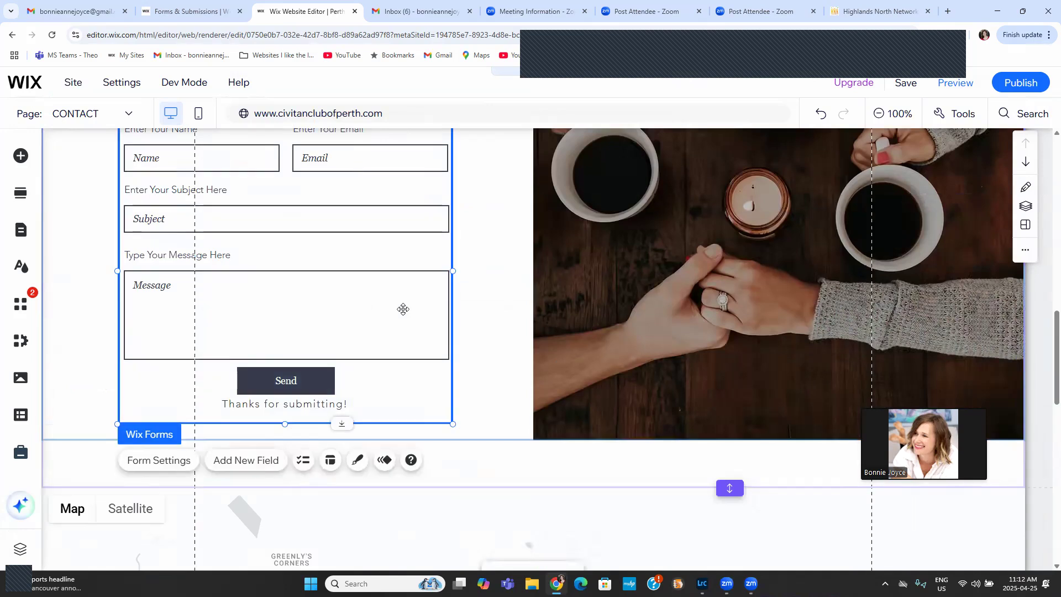
key(Delete)
- Move the new form from the page header area into the Get in Touch column beside the coffee photo
scroll(555, 306, up, 4)
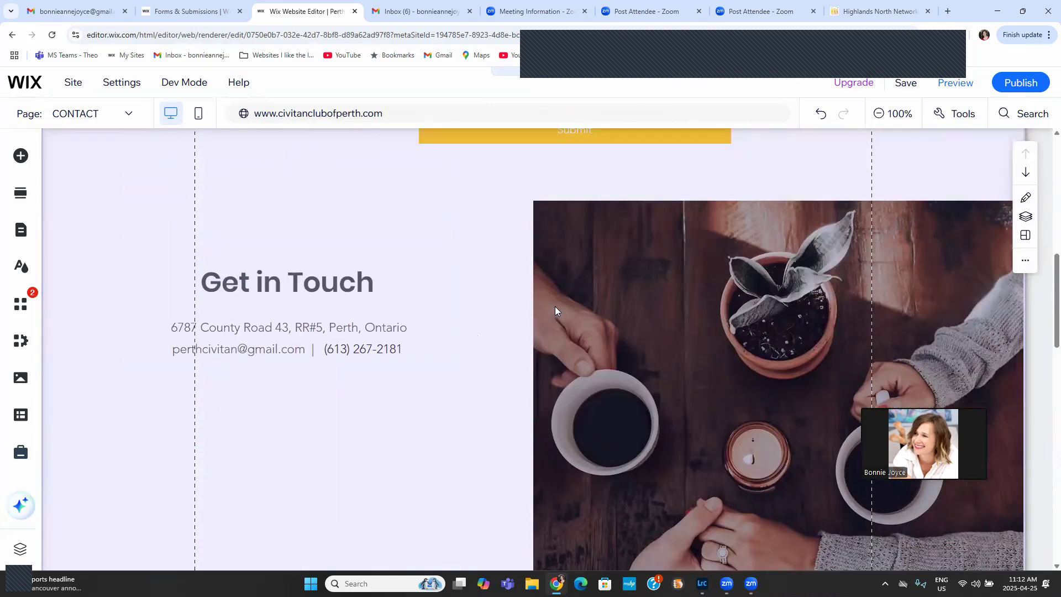
scroll(585, 249, up, 3)
drag(575, 251, 360, 417)
scroll(332, 321, up, 4)
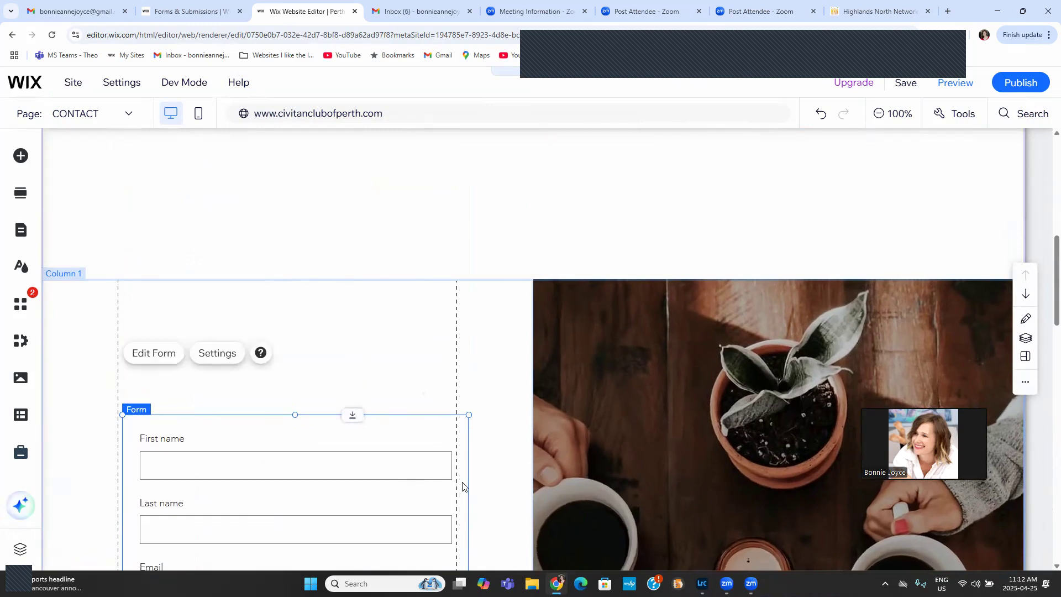
- Position the new form in the Get in Touch column directly below the address and contact details
scroll(448, 374, down, 5)
drag(390, 367, 627, 415)
drag(572, 273, 353, 343)
scroll(485, 396, down, 5)
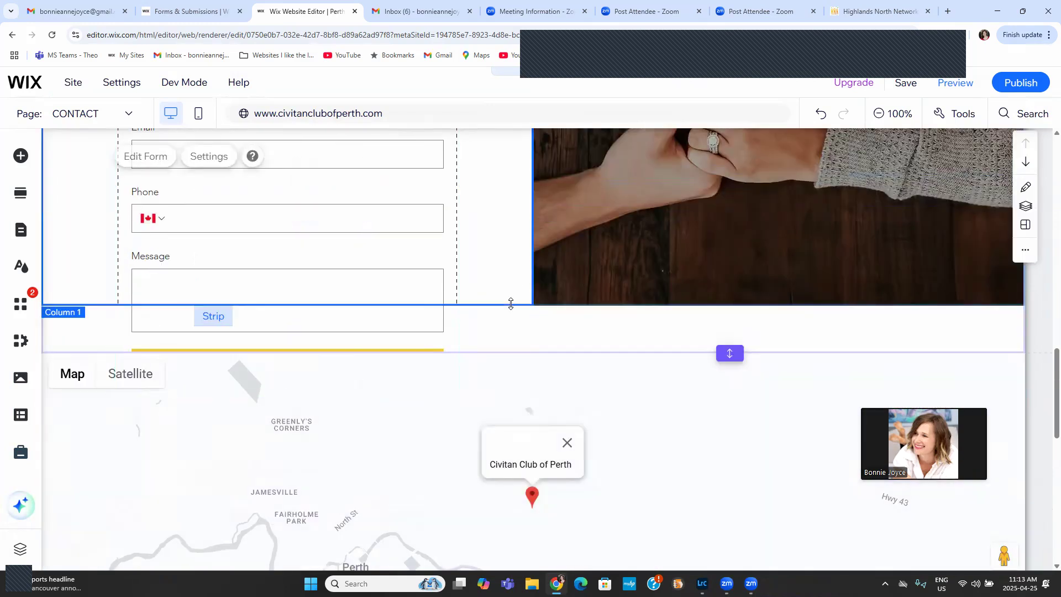
- Extend the column strip down past the form's Submit button and remove the extra space at the section's end
click(513, 301)
drag(516, 319, 518, 407)
double_click(730, 457)
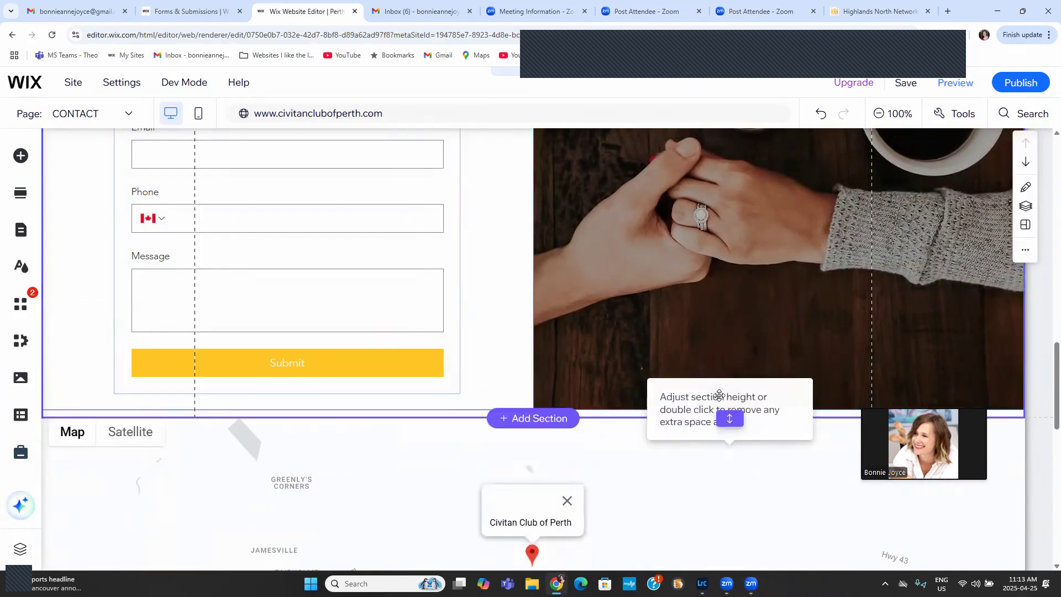
- Move the strip up against the blue page header, then shift the Get in Touch heading and everything below it upward
scroll(669, 338, up, 10)
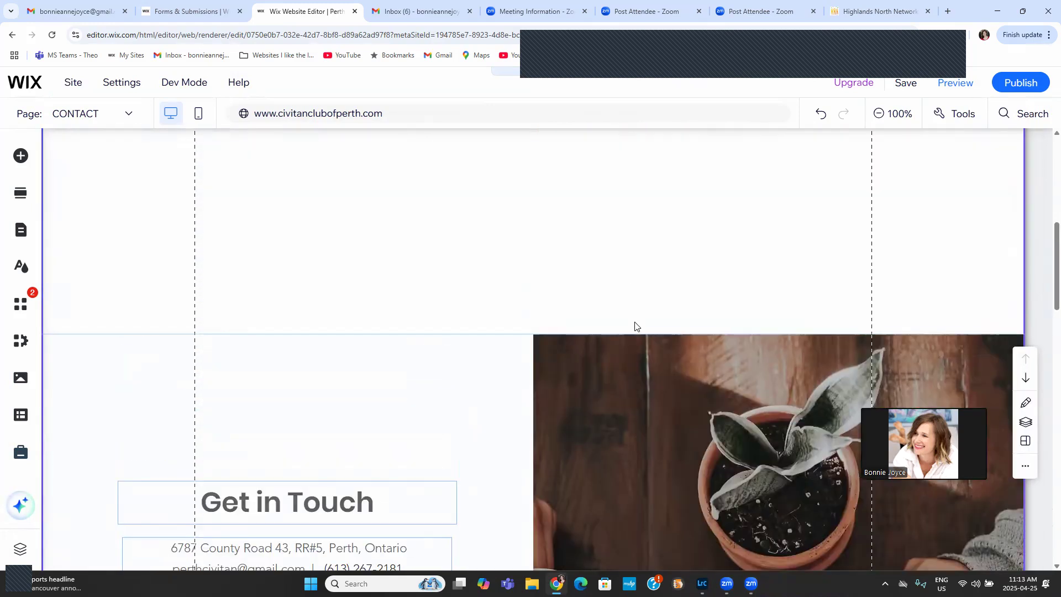
drag(640, 340, 599, 185)
click(342, 324)
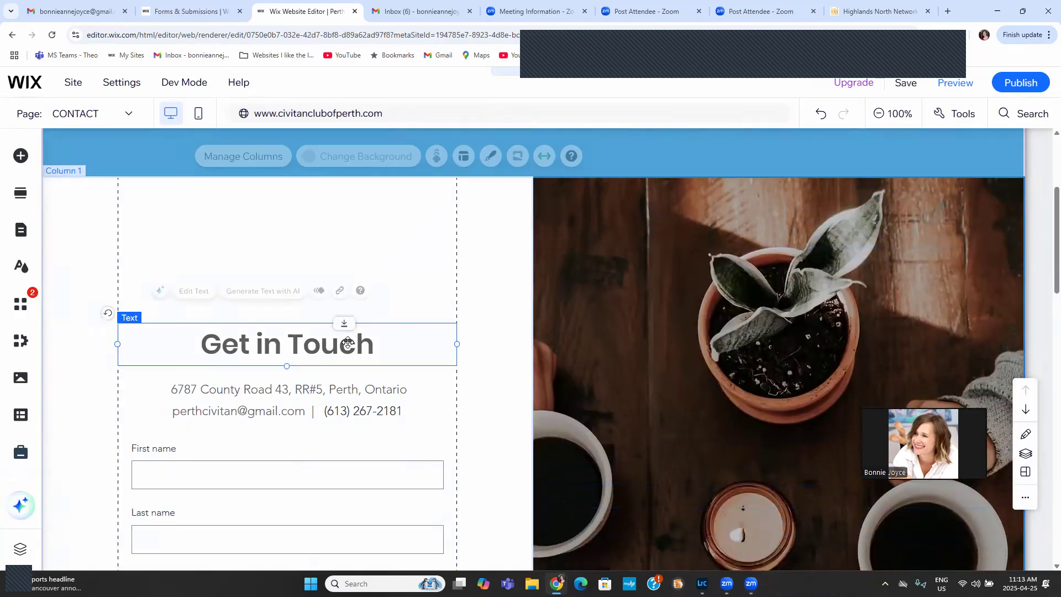
drag(342, 322, 343, 206)
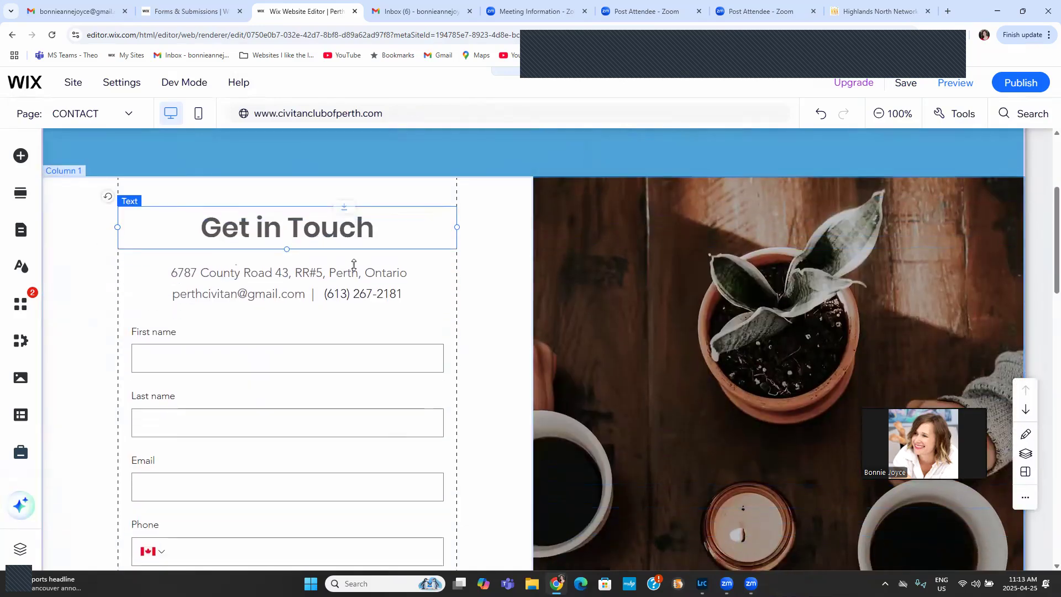
- Switch to the Forms & Submissions dashboard and open My Form from the new forms list for editing
click(338, 381)
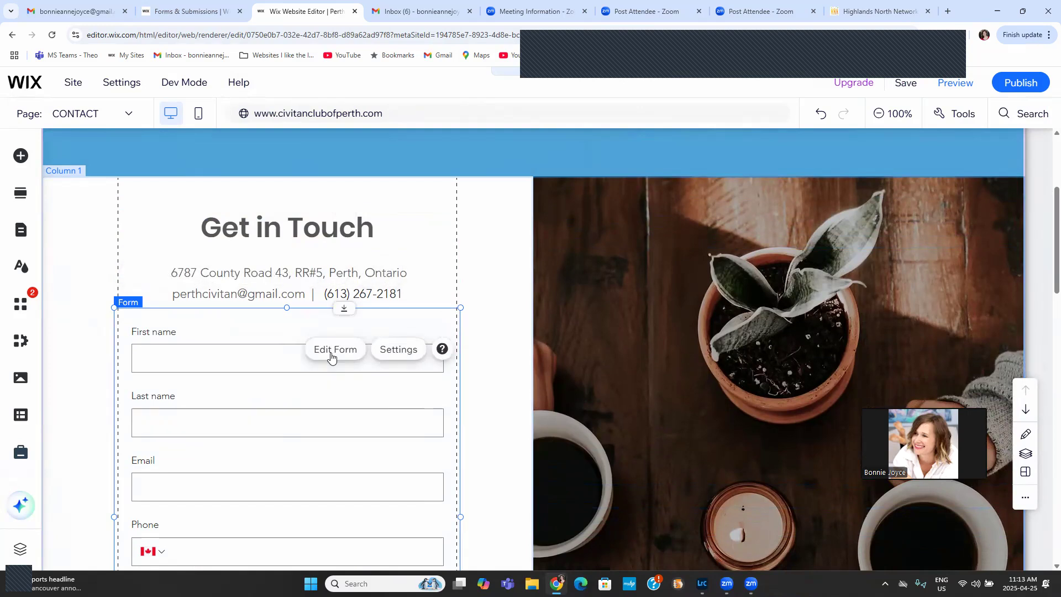
click(387, 356)
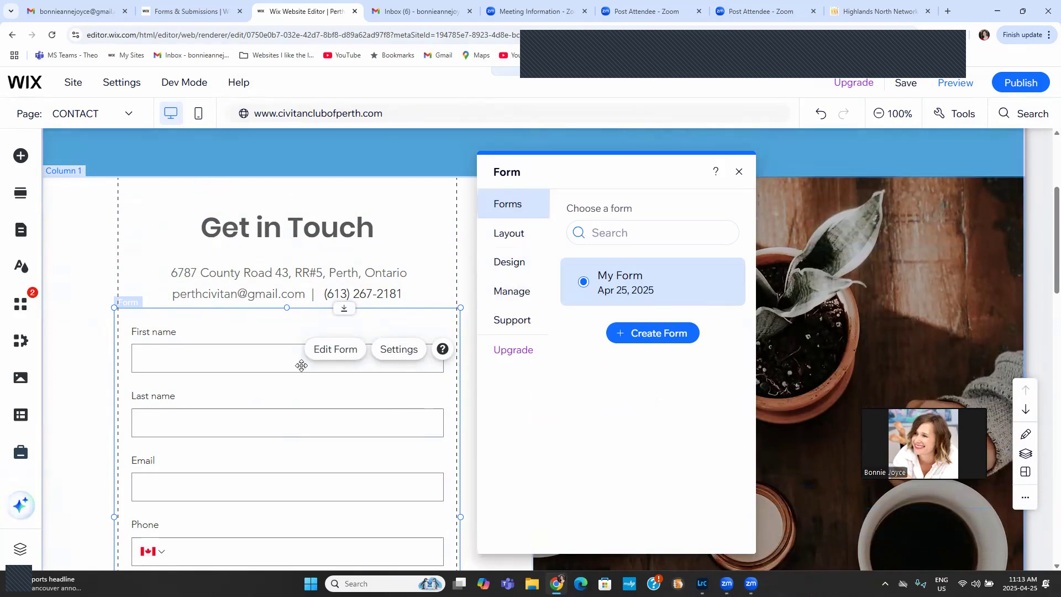
click(210, 11)
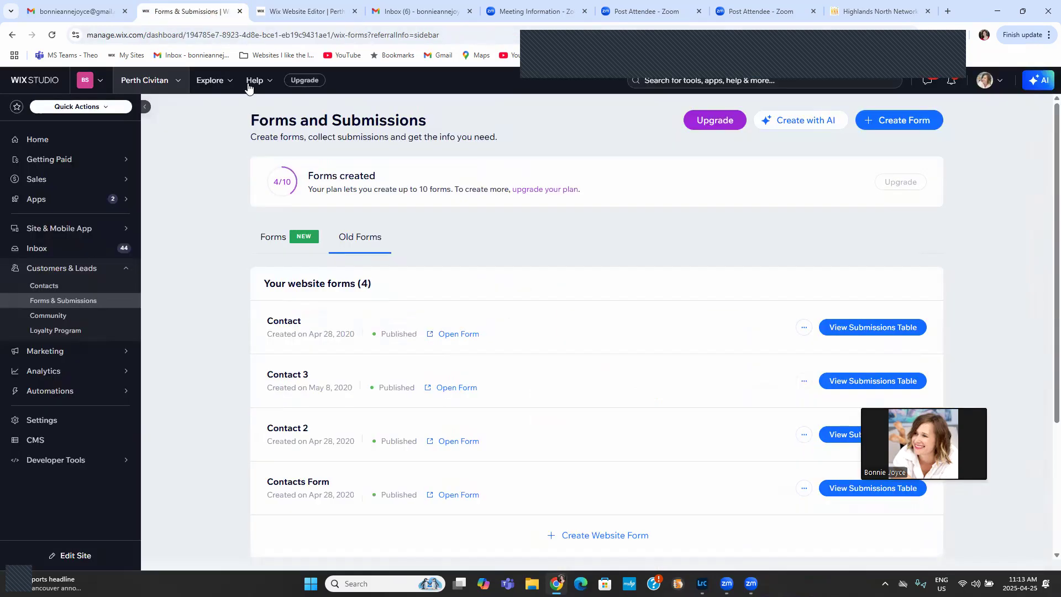
click(282, 237)
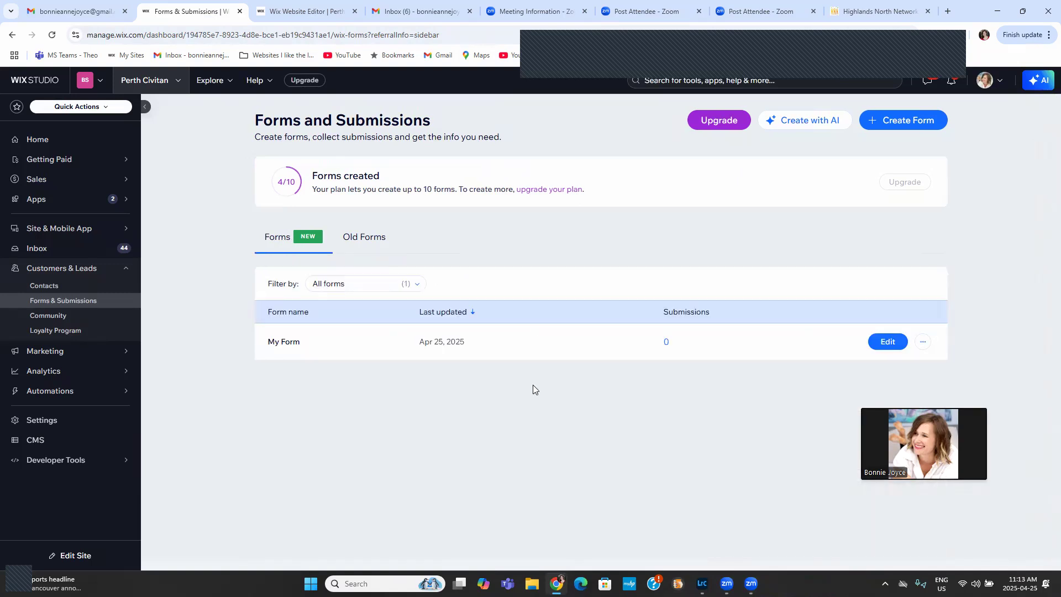
click(888, 341)
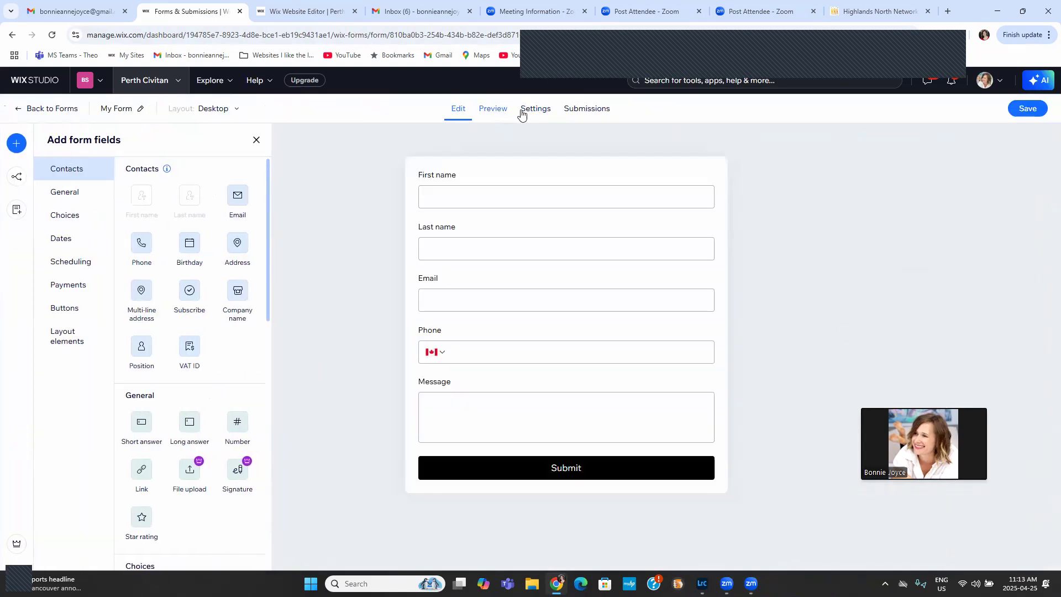
- Rename the form as "Contact Page - Form" in its general settings
click(529, 113)
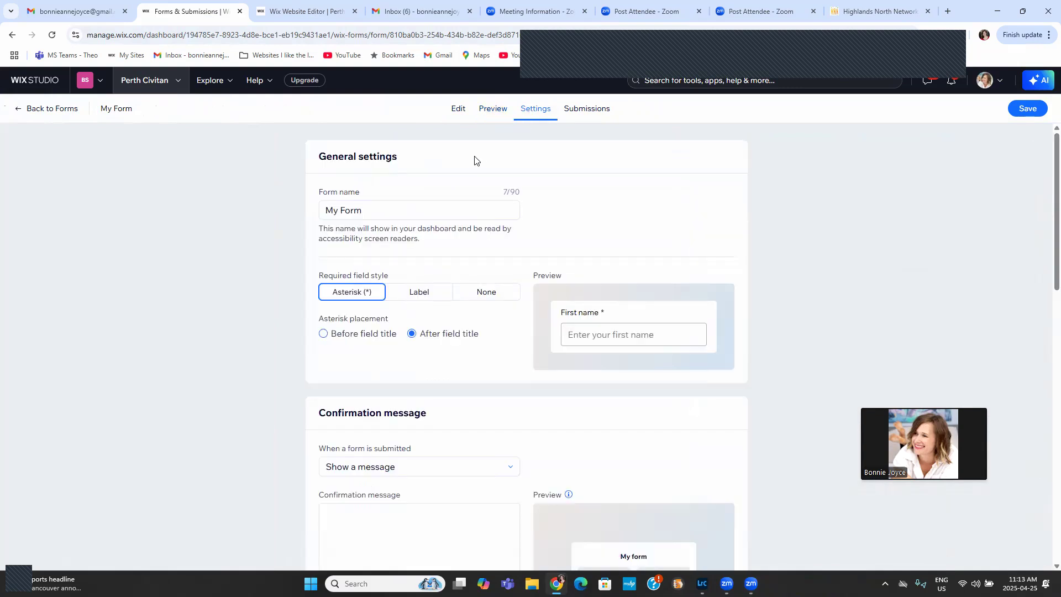
triple_click(372, 210)
text(Contact Page - Form)
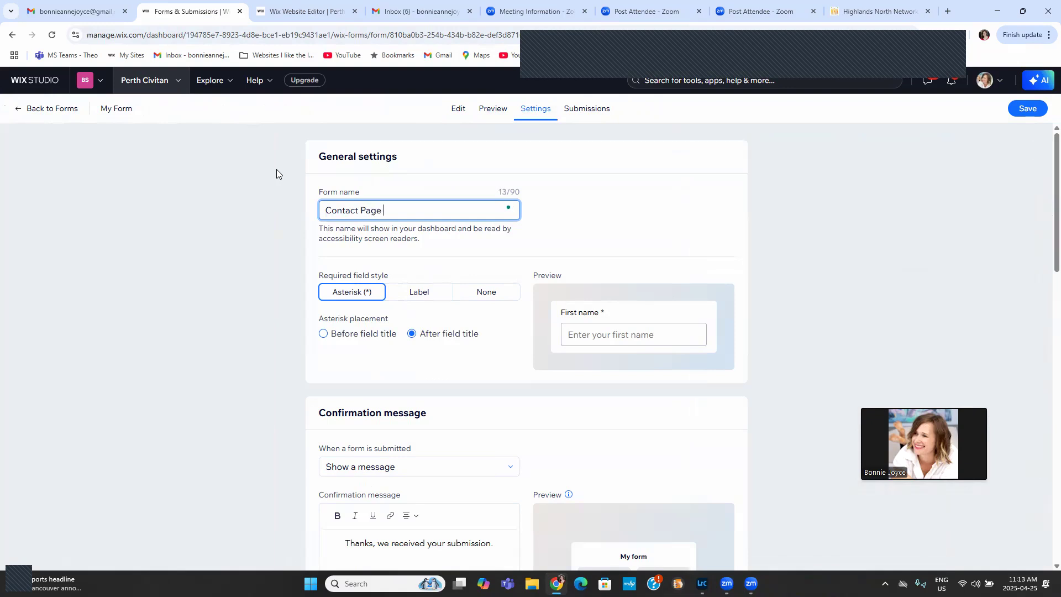
click(194, 405)
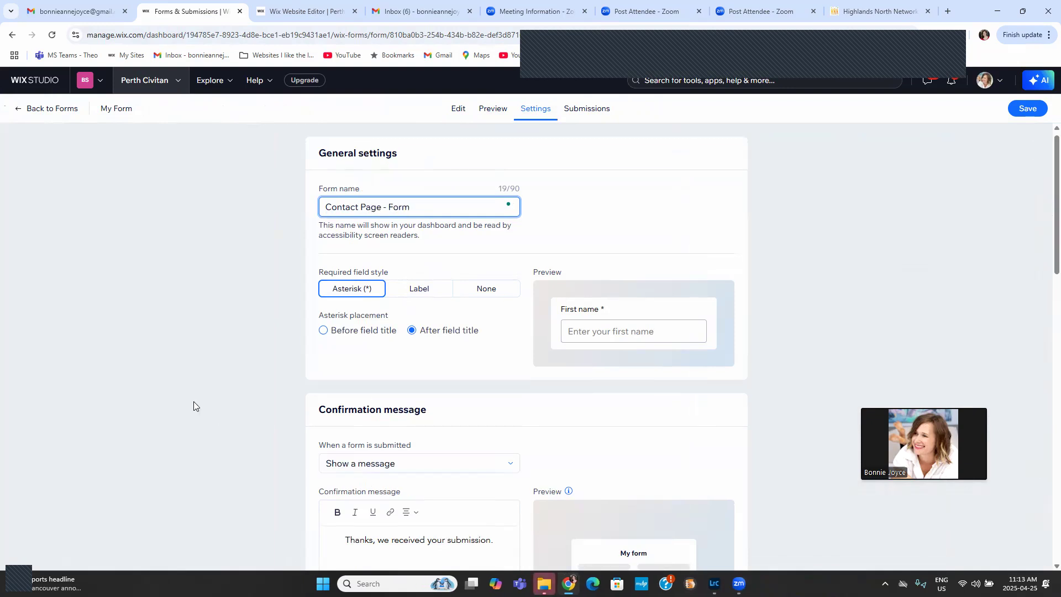
- Open the form's new-submission email automation for editing from its notification settings
scroll(202, 381, down, 7)
scroll(403, 367, down, 9)
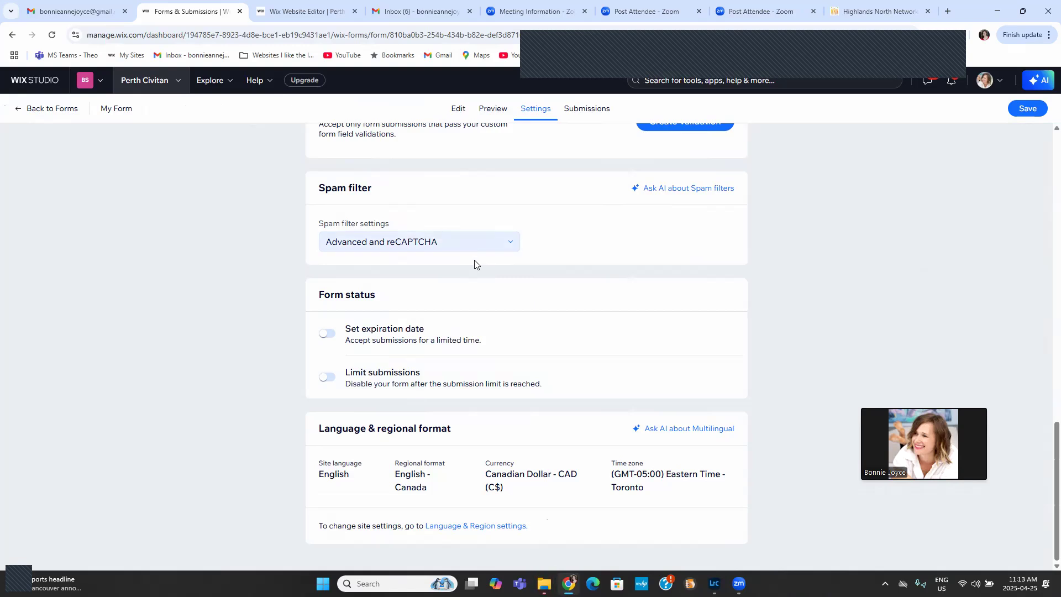
scroll(499, 300, up, 6)
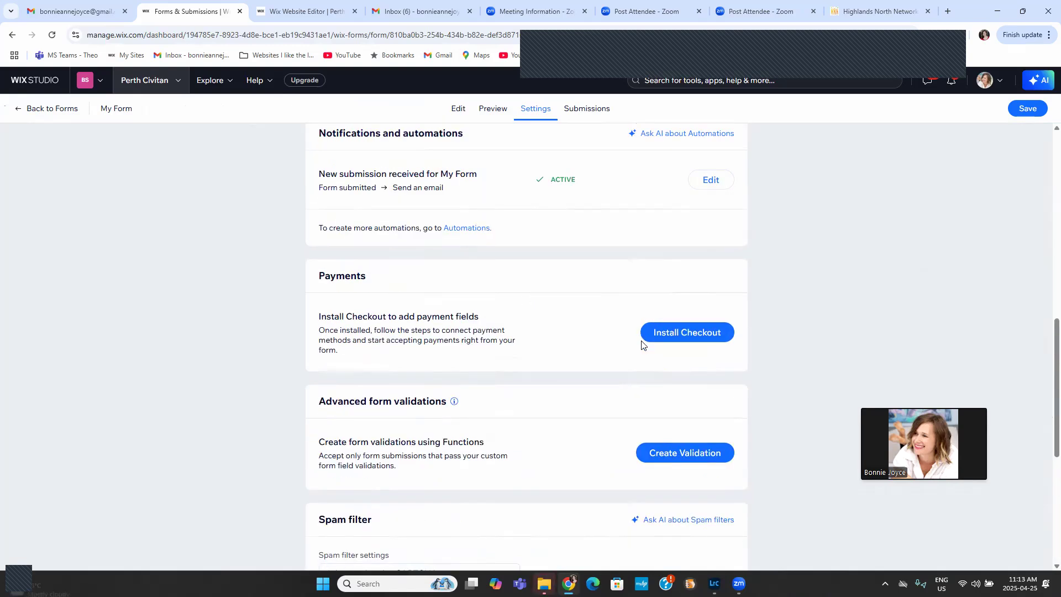
scroll(641, 346, up, 4)
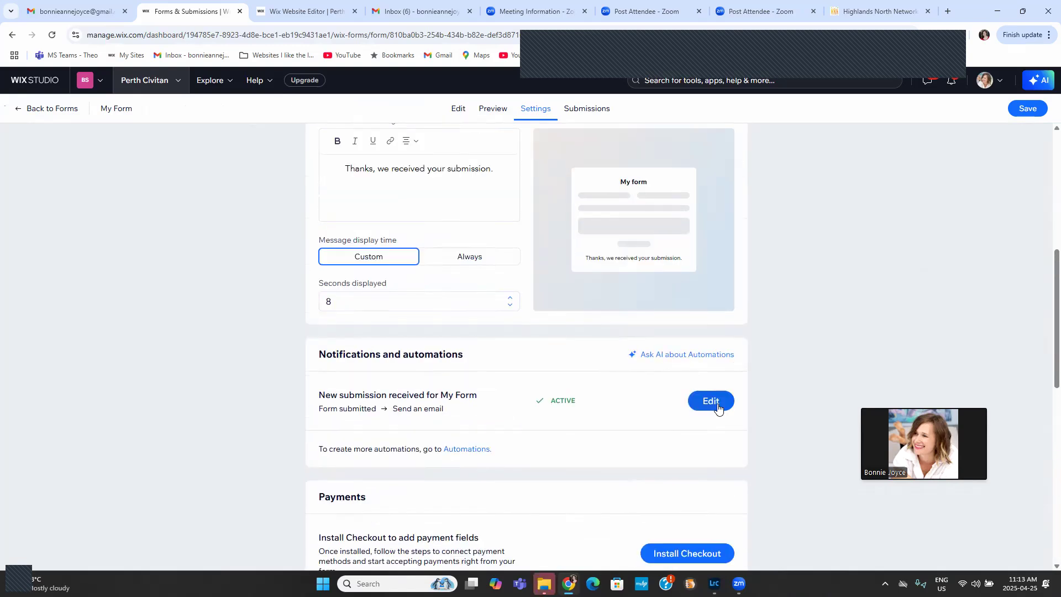
click(713, 401)
click(632, 343)
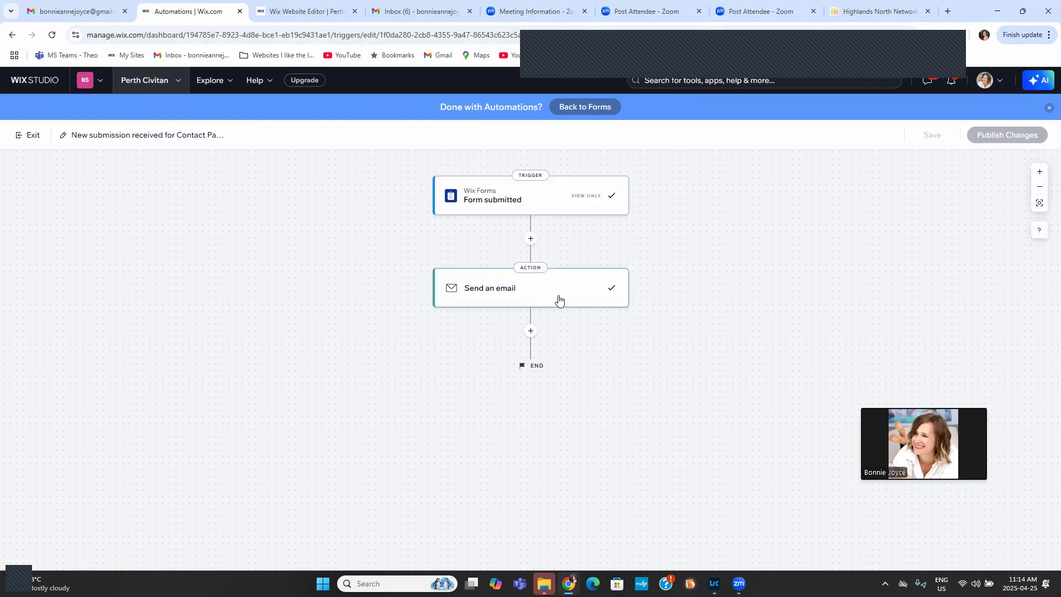
- Open the automation's Send an email action, review its sender and email details, and expand the email type and recipient settings
click(558, 300)
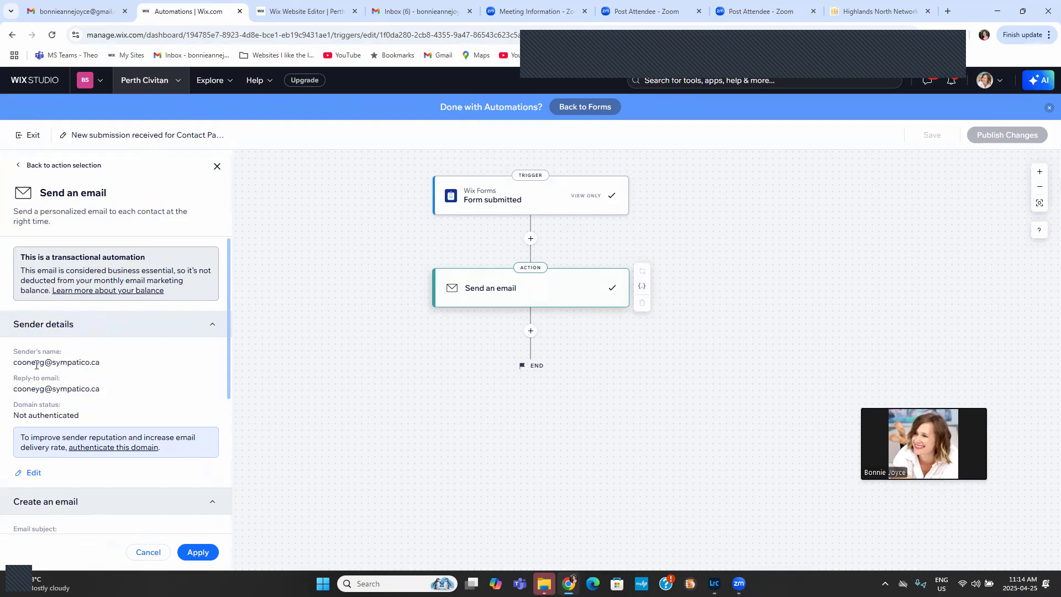
scroll(60, 400, down, 4)
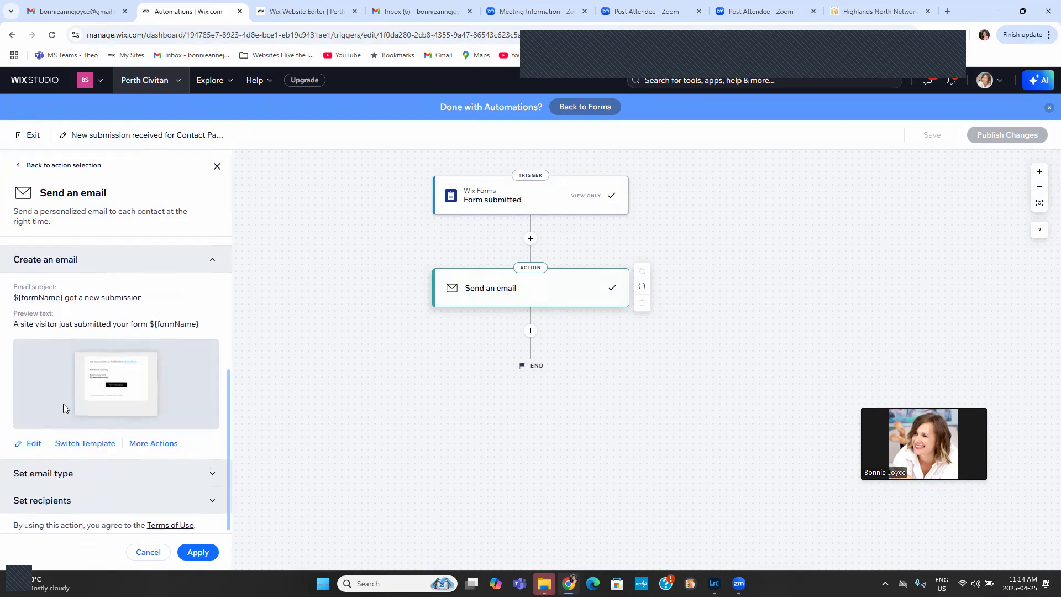
scroll(63, 403, up, 4)
scroll(45, 385, down, 4)
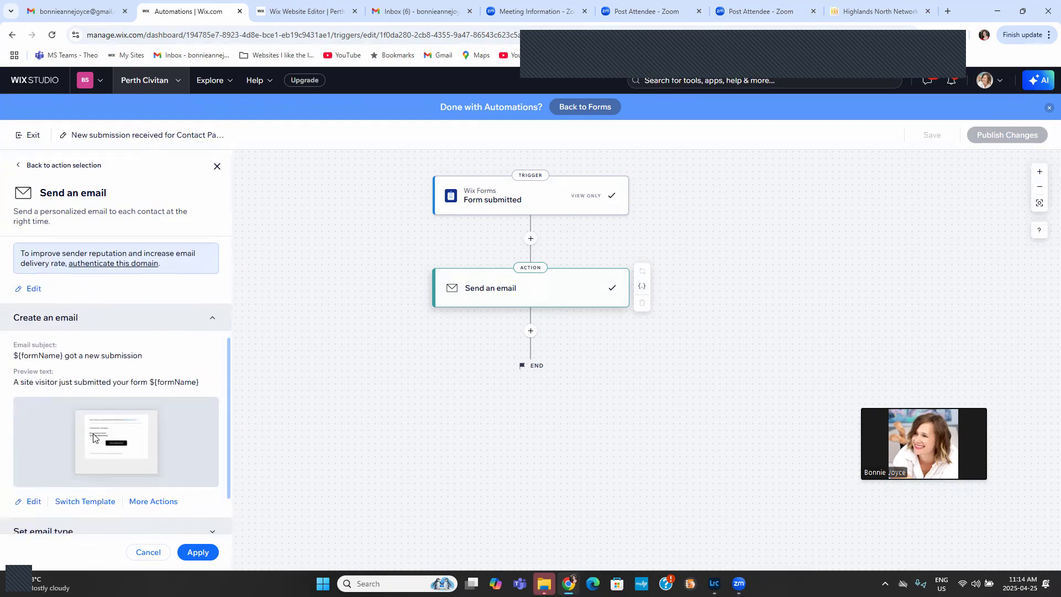
click(113, 469)
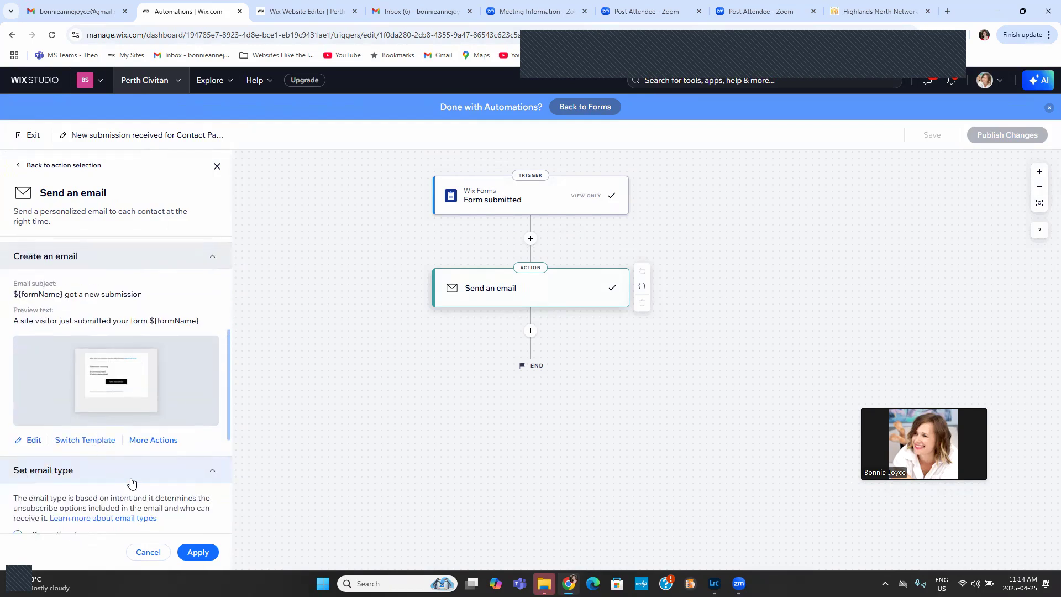
scroll(41, 387, down, 1)
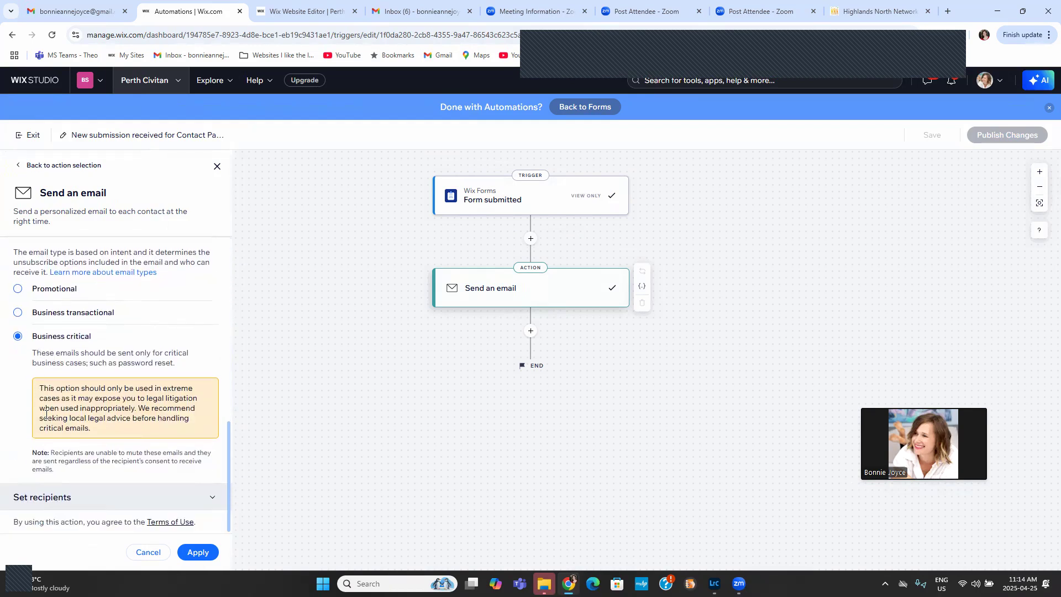
click(103, 504)
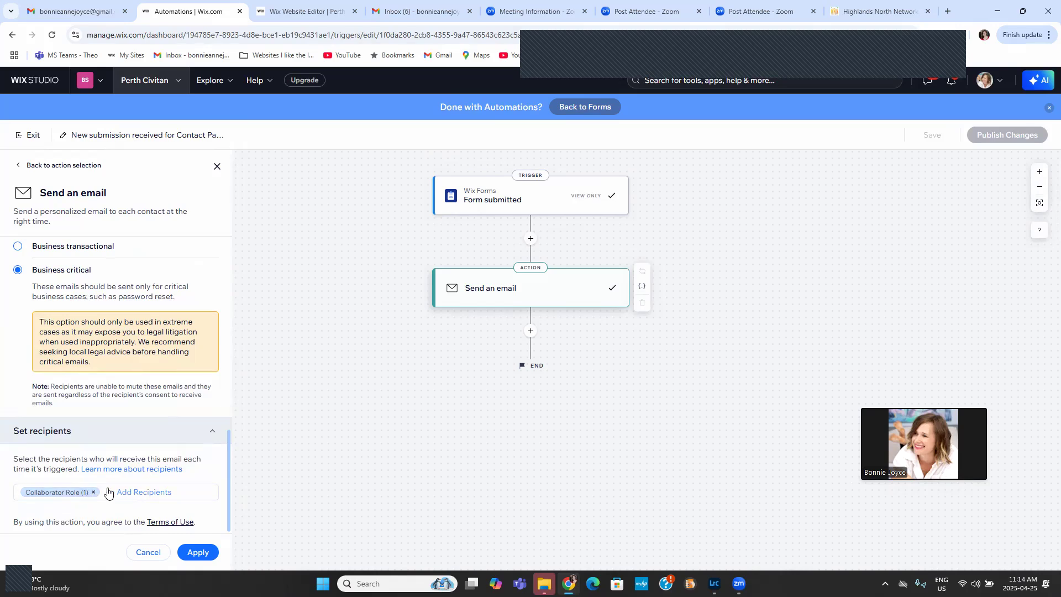
- Add the membership & retention committee chair collaborator role to the email's recipients alongside Owner
click(154, 498)
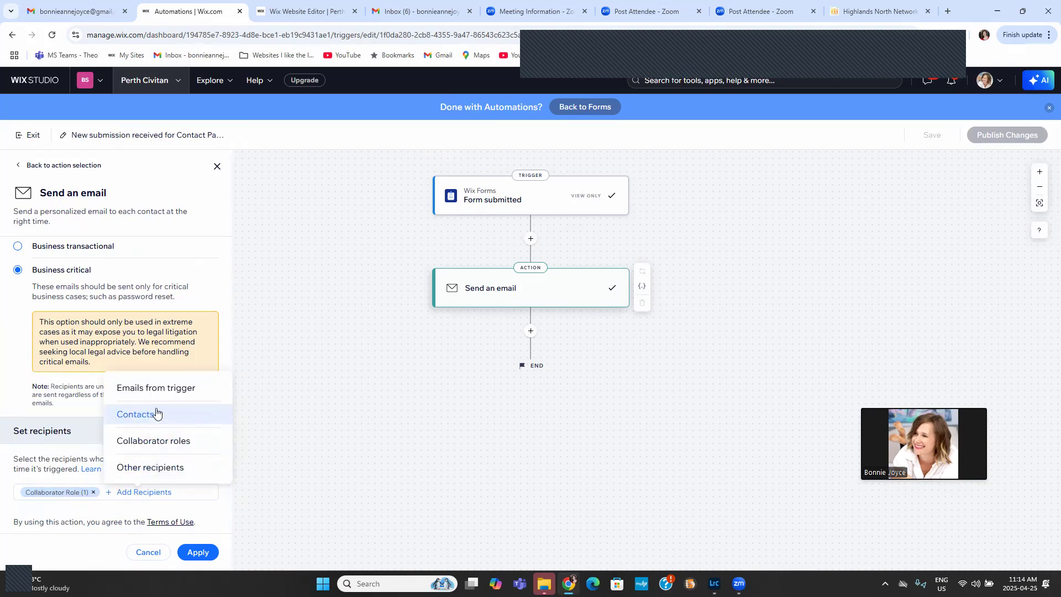
click(197, 440)
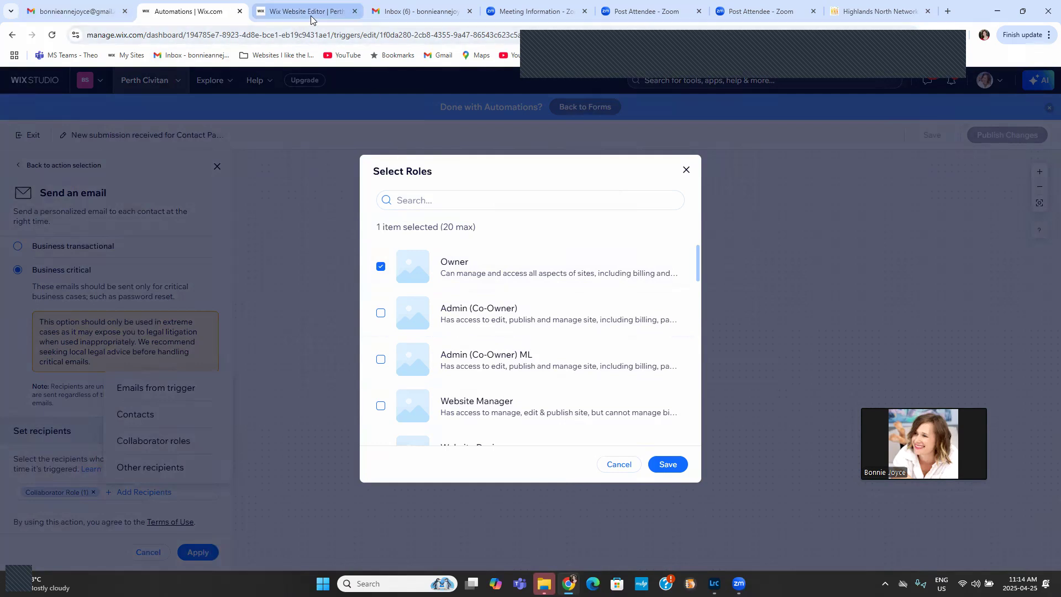
mouse_move(311, 20)
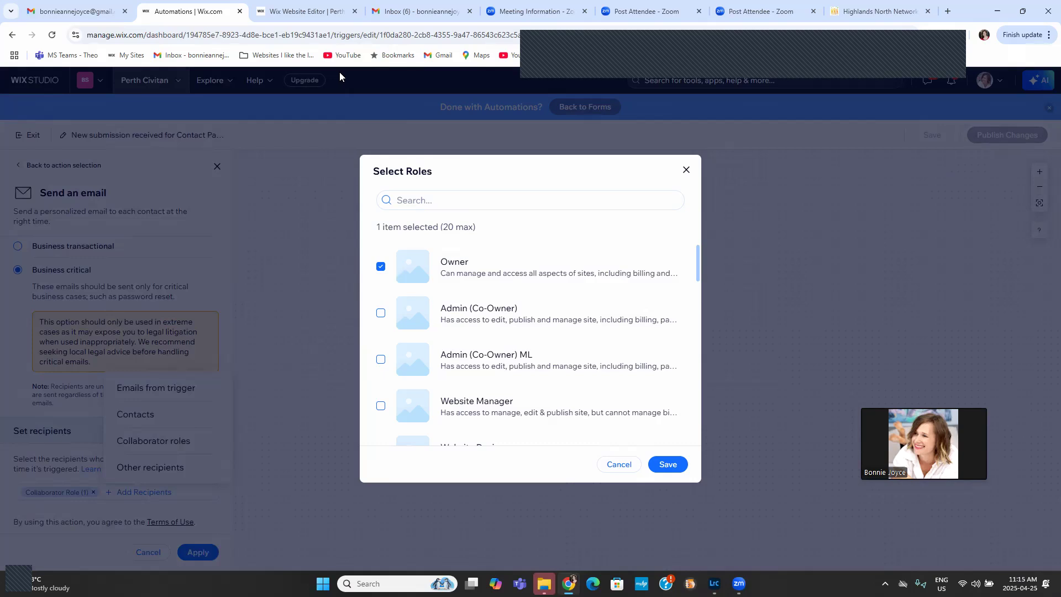
scroll(566, 352, down, 3)
scroll(566, 353, down, 3)
scroll(566, 354, up, 4)
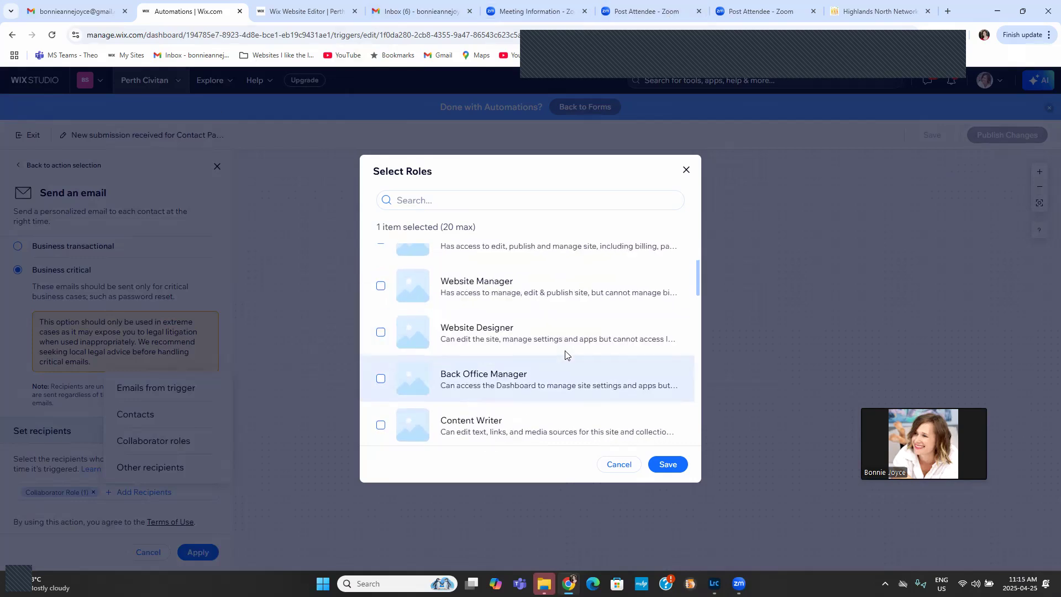
scroll(566, 353, up, 2)
click(521, 200)
text(membership)
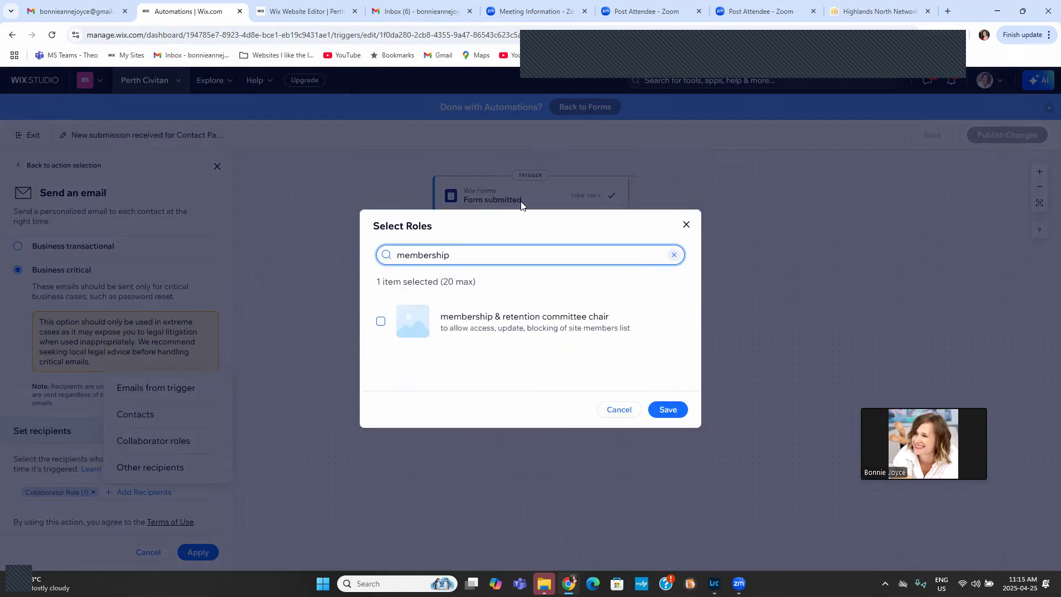
click(381, 321)
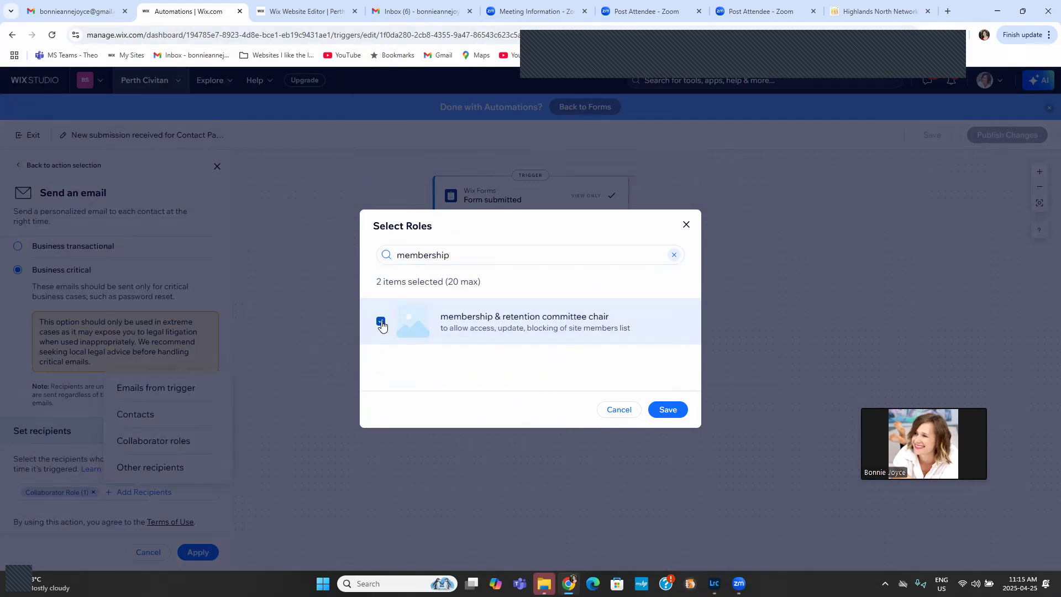
click(681, 412)
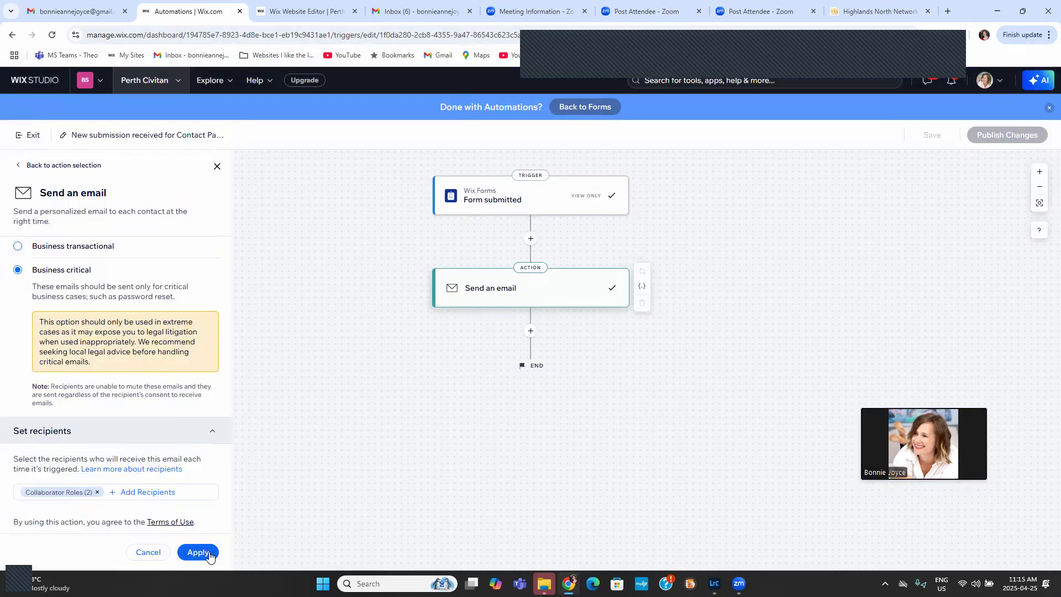
- Replace the email's recipients with only the membership & retention committee chair collaborator role, apply it and publish the automation changes
click(97, 492)
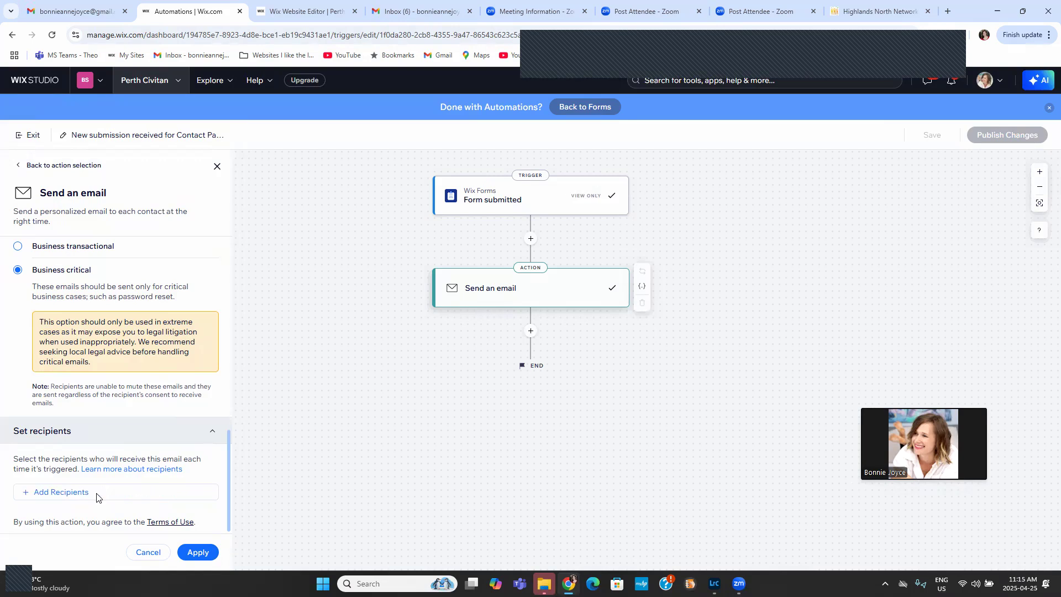
click(125, 487)
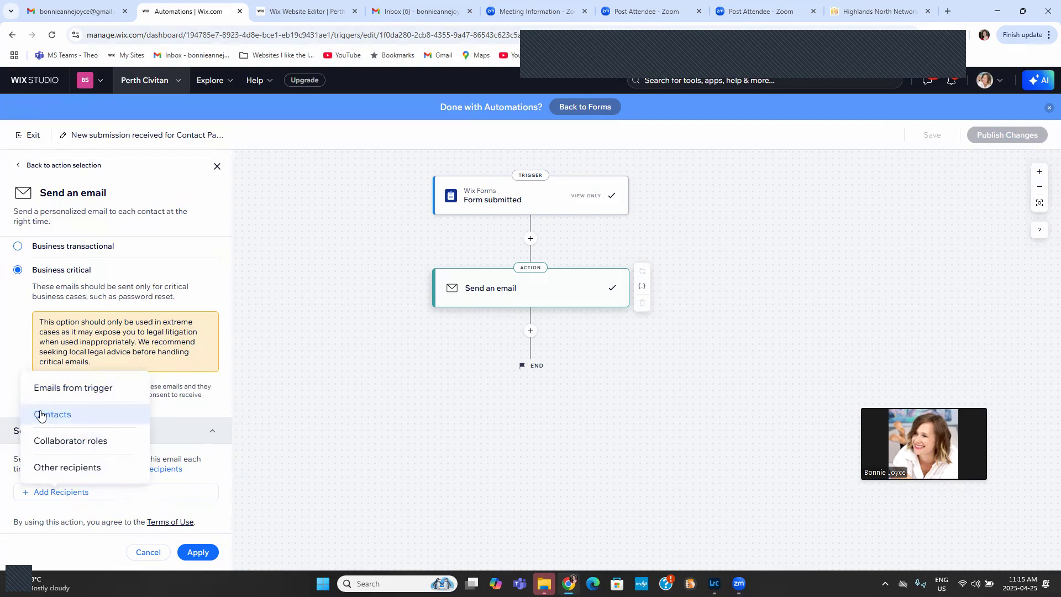
click(91, 442)
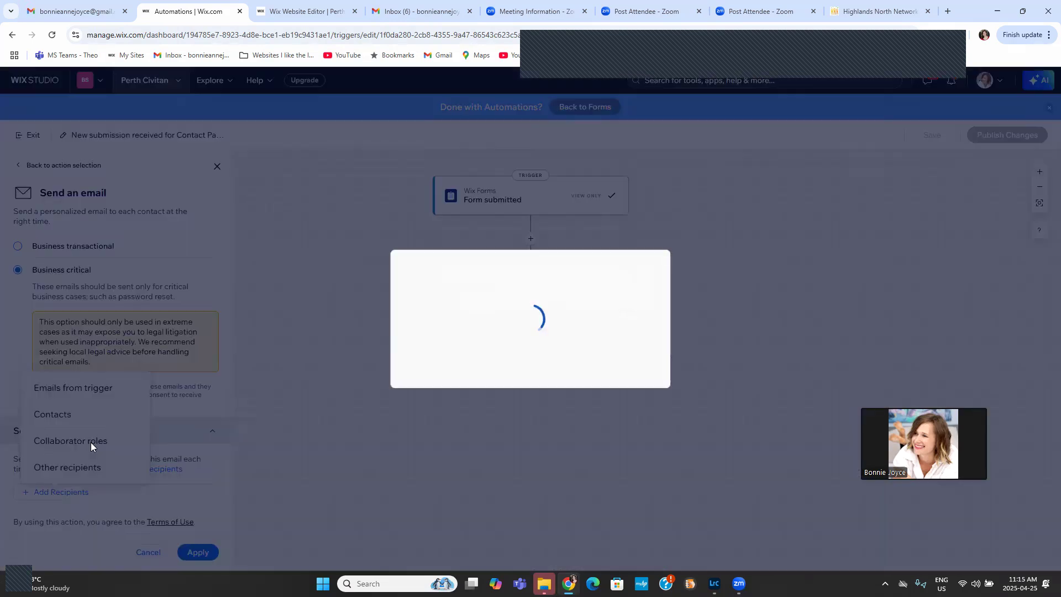
click(470, 200)
text(membership)
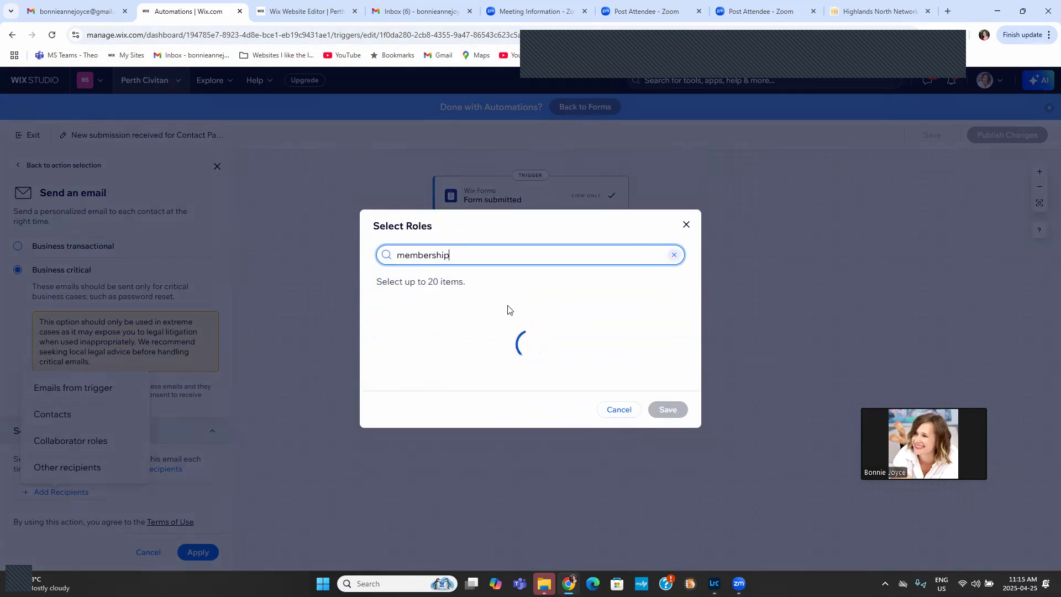
click(383, 323)
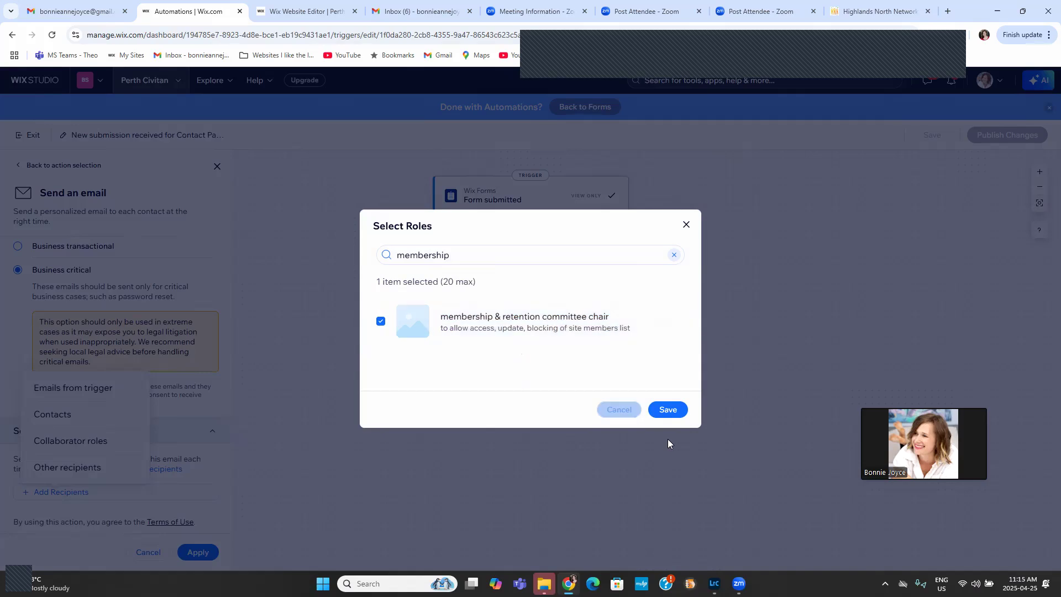
click(669, 408)
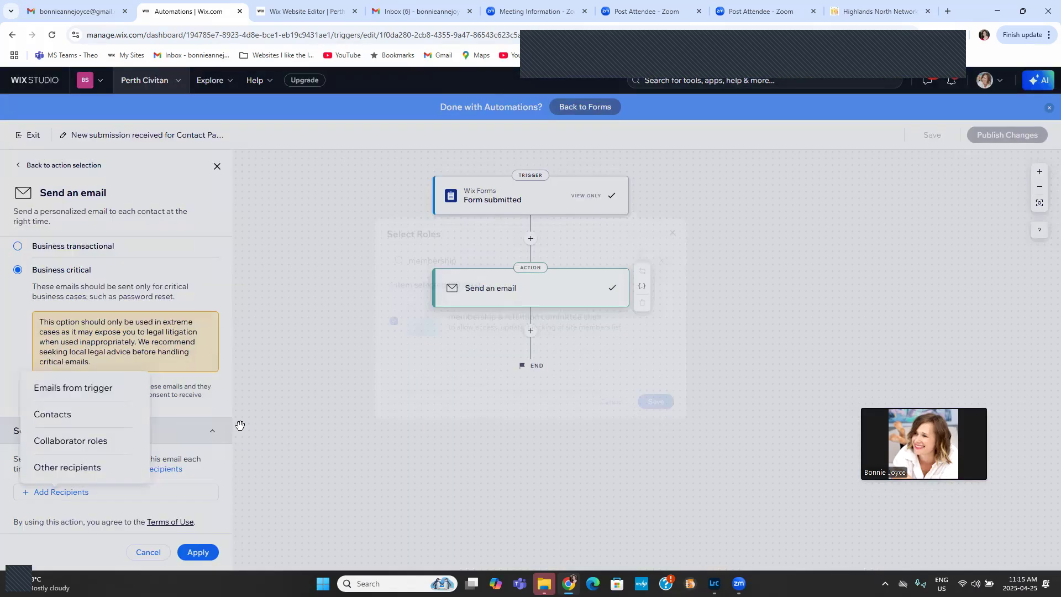
click(198, 552)
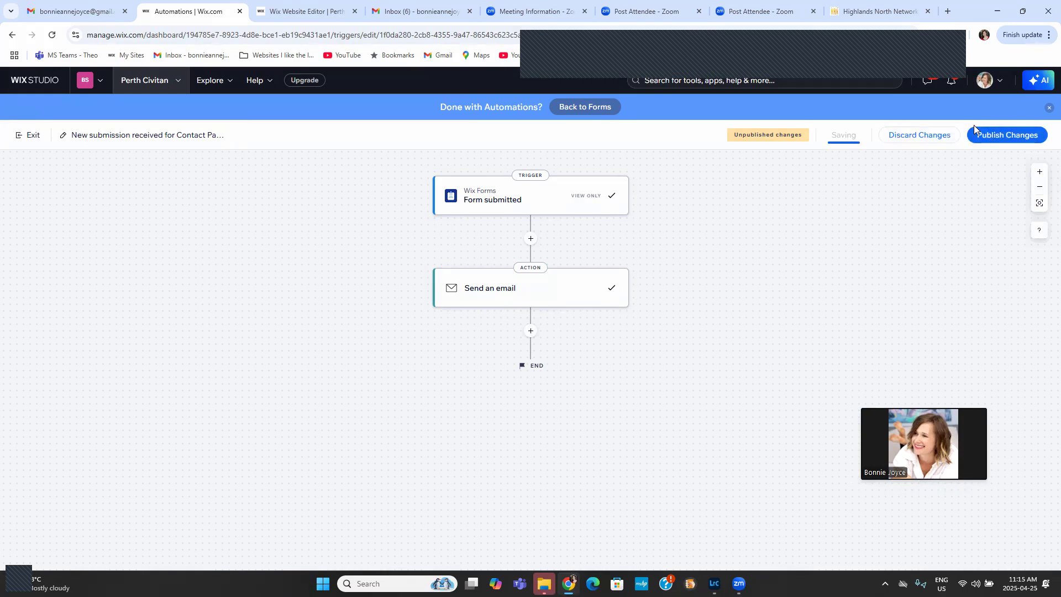
click(989, 136)
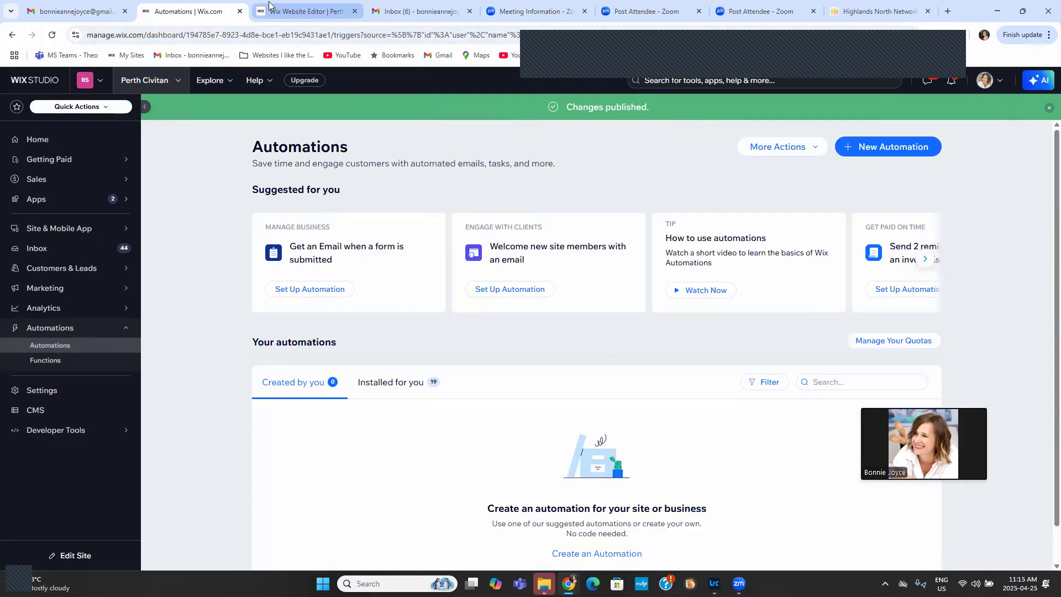
- Return to the site editor, close the form settings, and shorten the two-column form section to remove the empty space beneath the Submit button
click(281, 13)
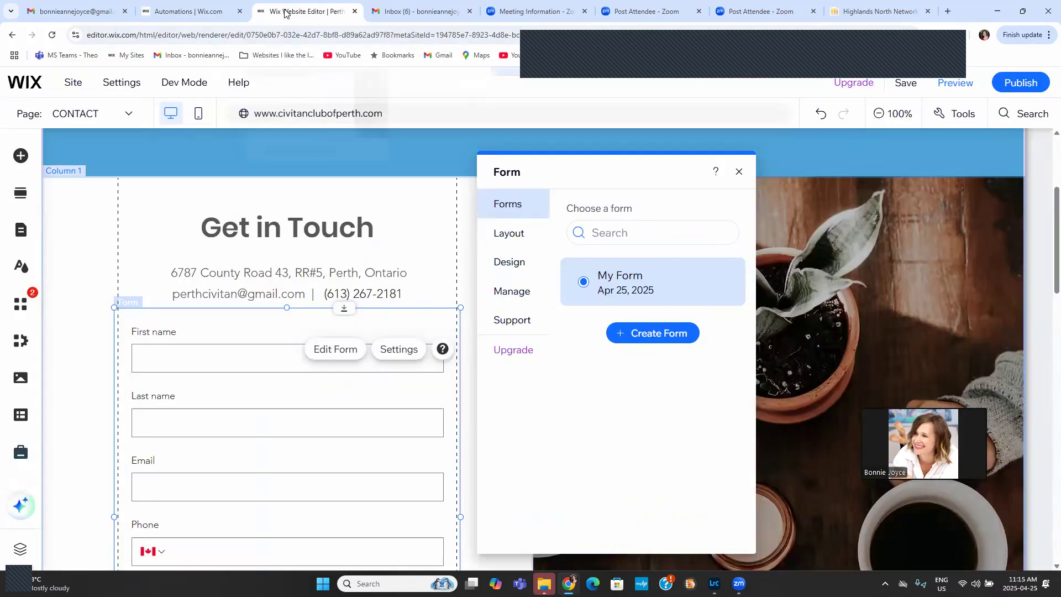
click(740, 172)
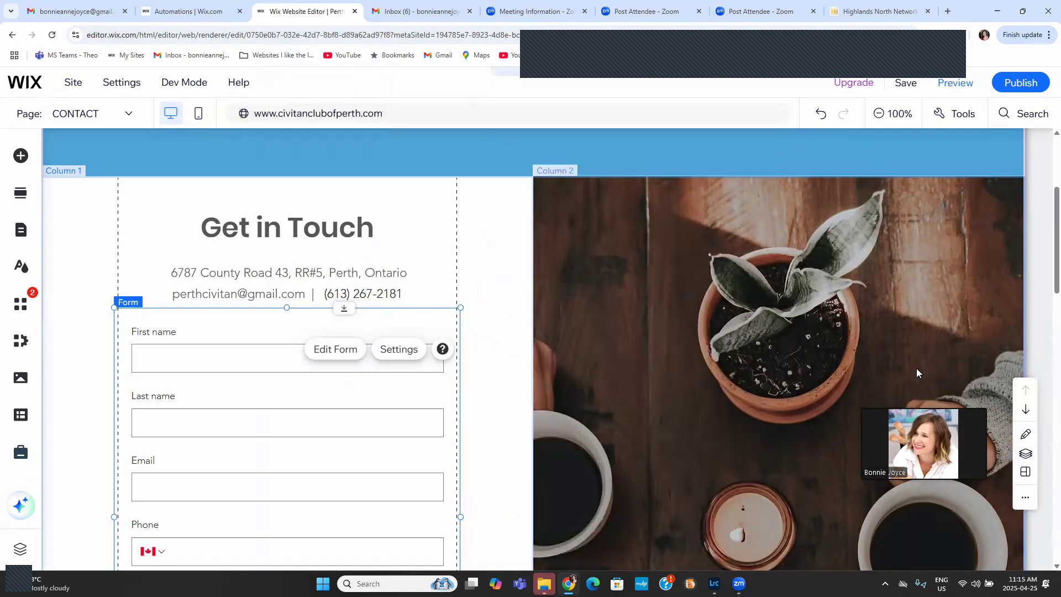
scroll(525, 459, down, 7)
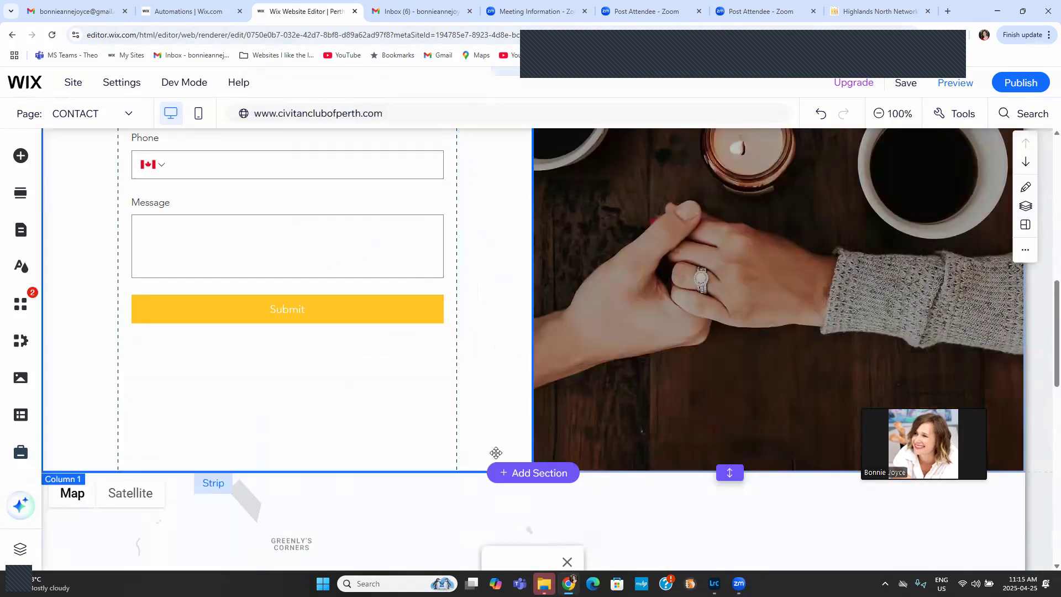
drag(474, 424, 482, 354)
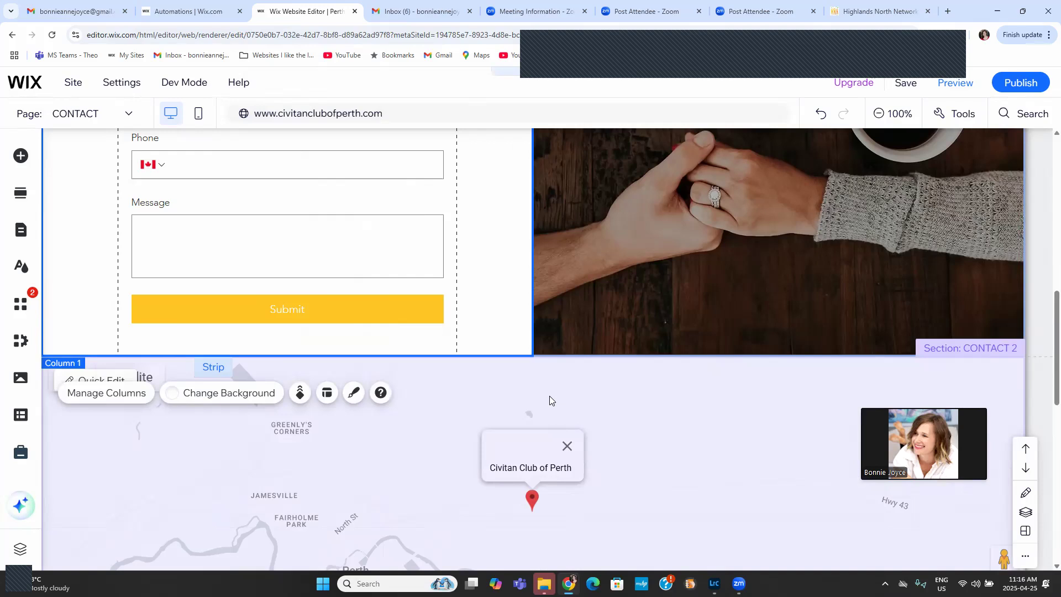
- Change the Contact Us strip's background to the dark theme color #2A2A2A and save the site
scroll(623, 454, up, 8)
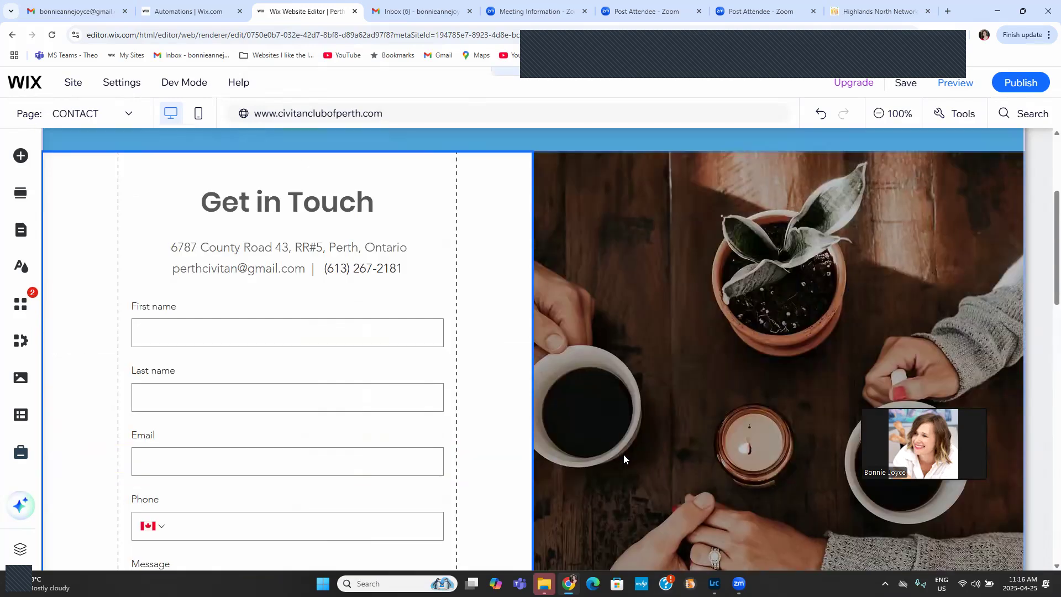
scroll(623, 454, up, 2)
click(781, 313)
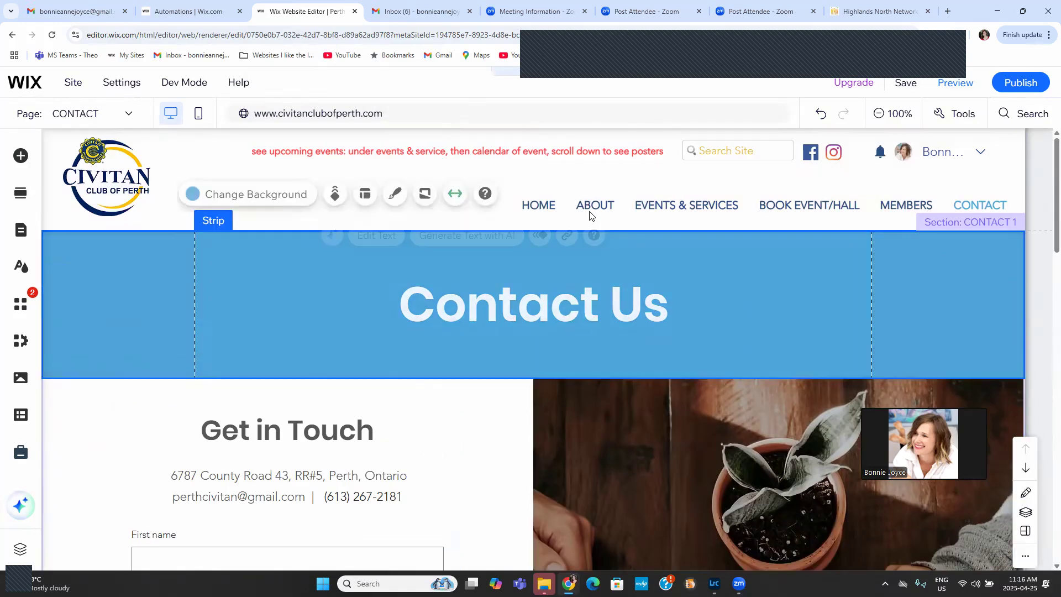
click(286, 195)
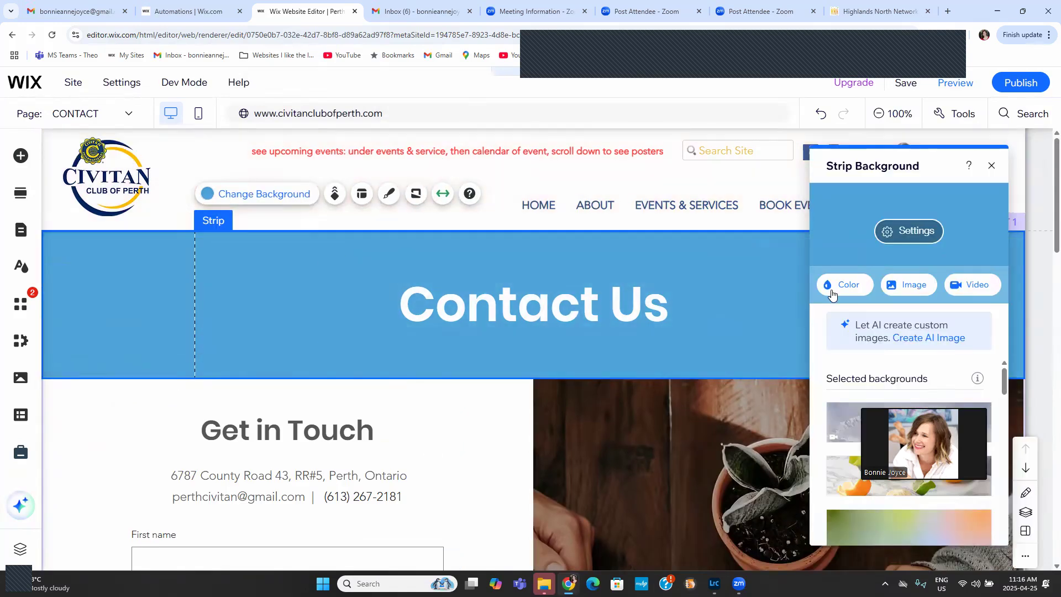
click(846, 285)
click(949, 358)
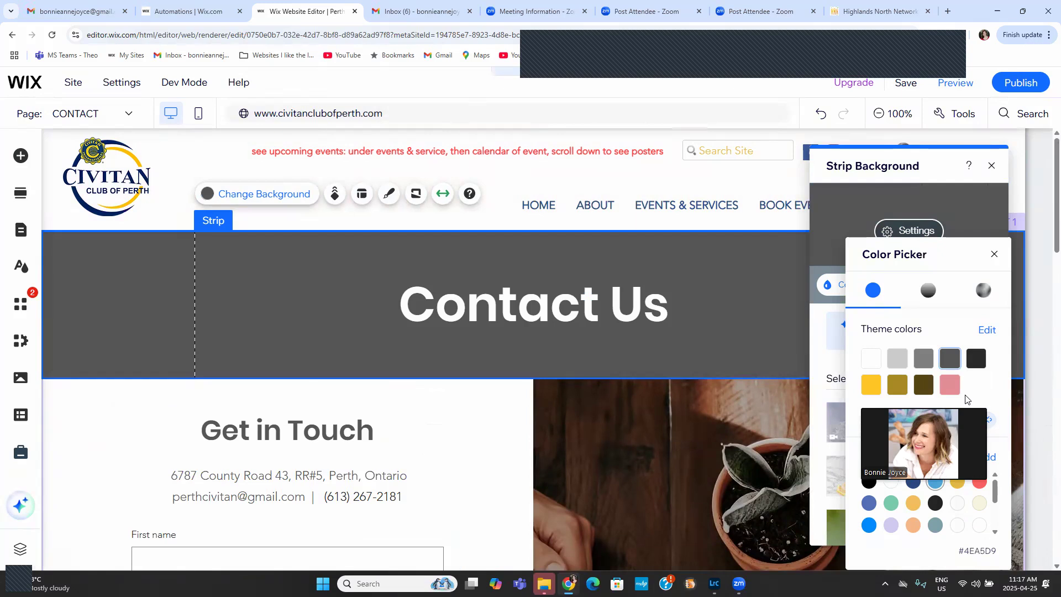
click(975, 359)
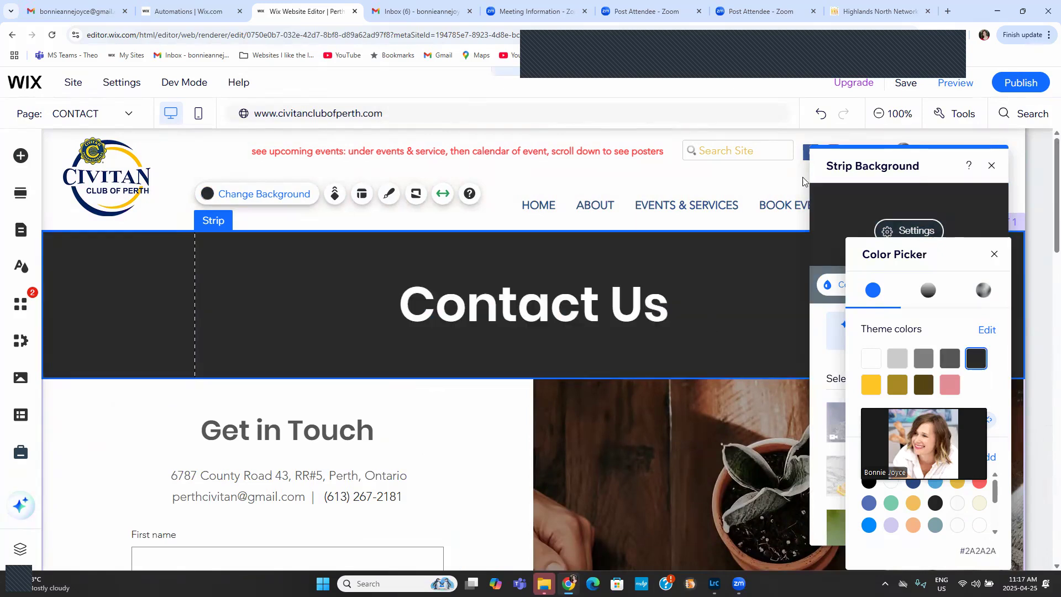
click(905, 83)
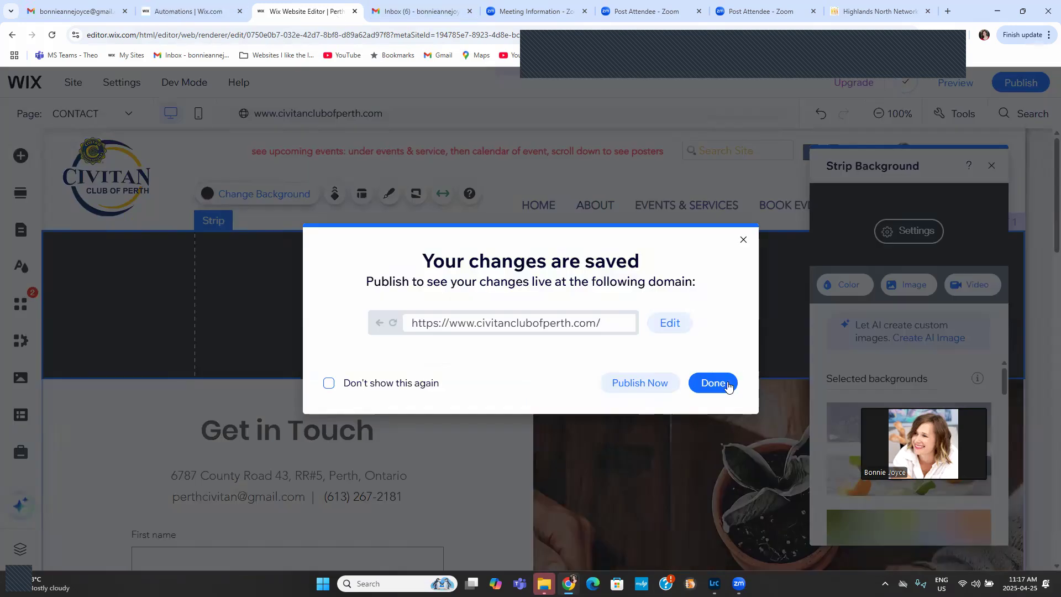
click(713, 383)
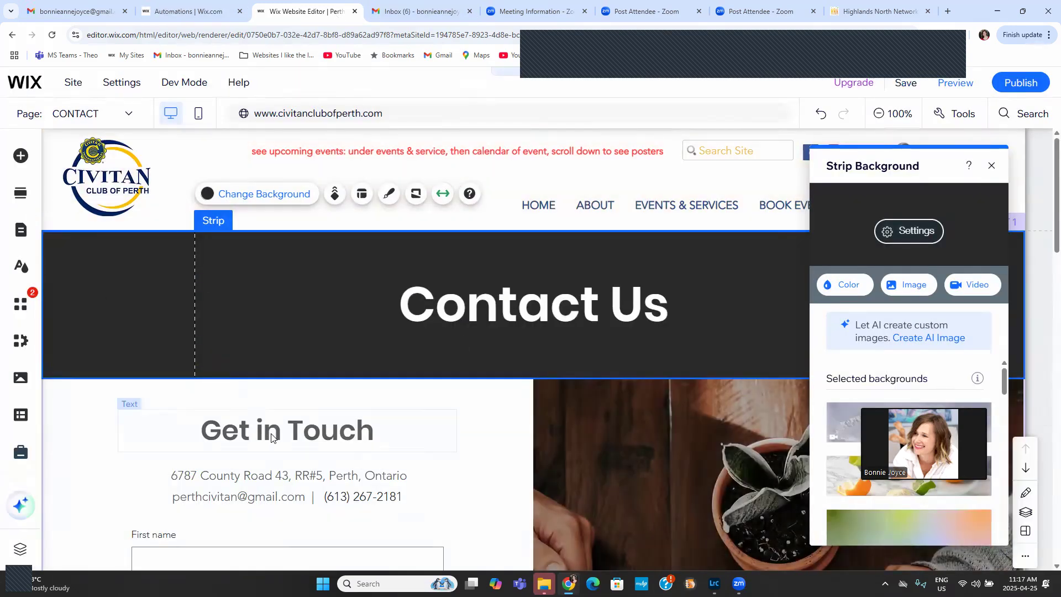
- Set the text color of the Get in Touch heading to black, #000000
click(270, 433)
double_click(270, 432)
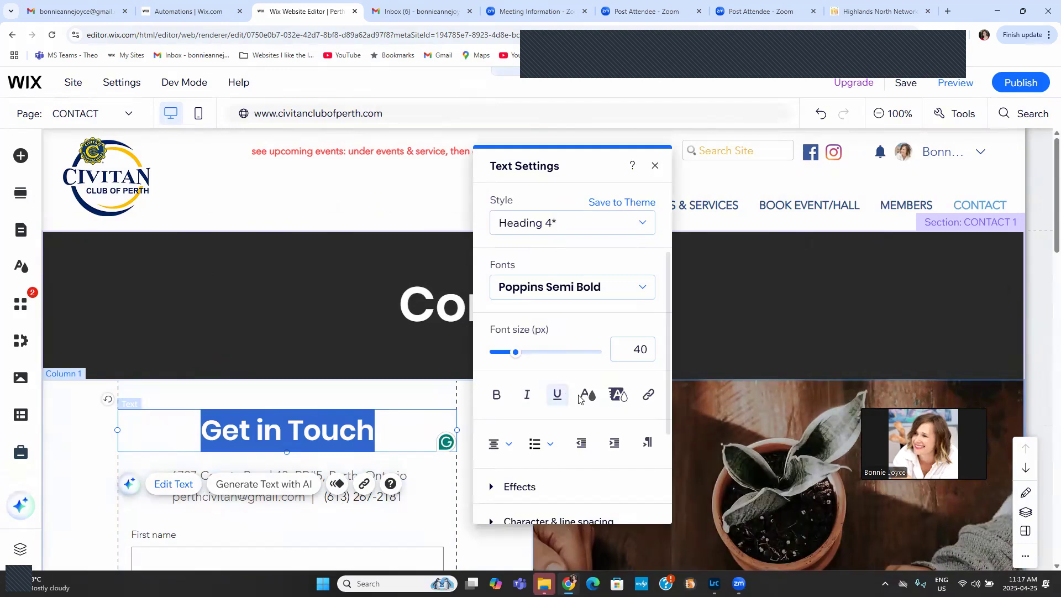
click(584, 402)
click(487, 401)
mouse_move(1021, 83)
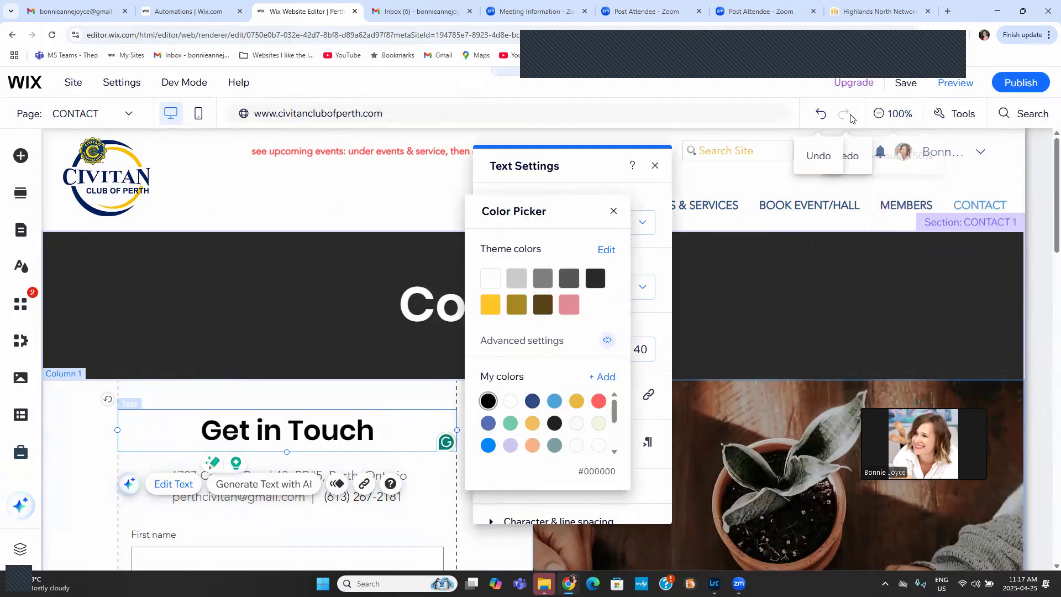
- Review the Contact page's mobile layout from the heading down to the map and donation section, and return to the desktop layout
click(199, 118)
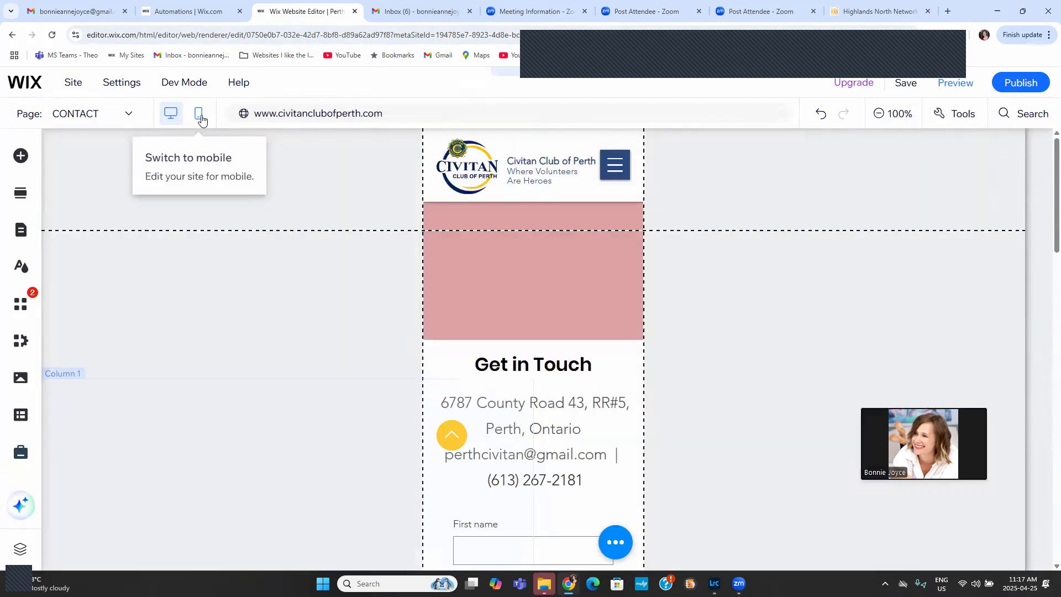
scroll(607, 348, down, 10)
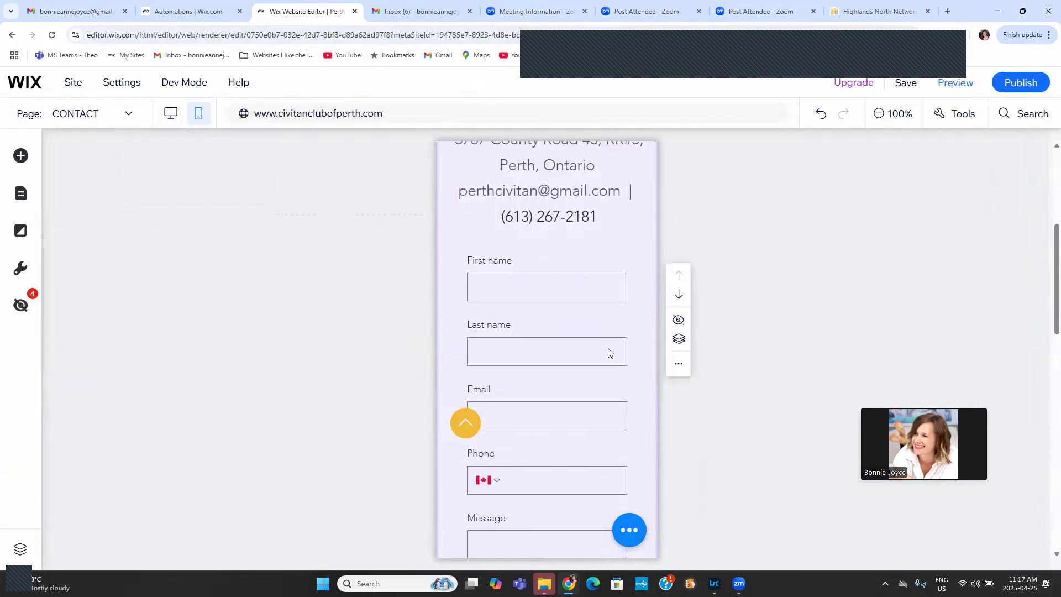
scroll(608, 348, down, 4)
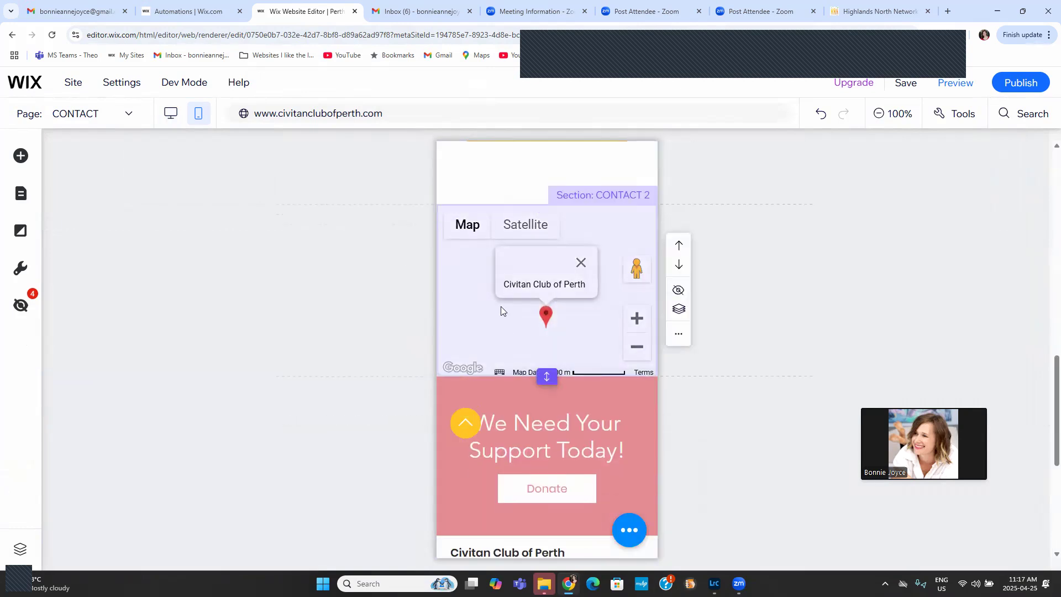
scroll(501, 306, up, 1)
click(531, 345)
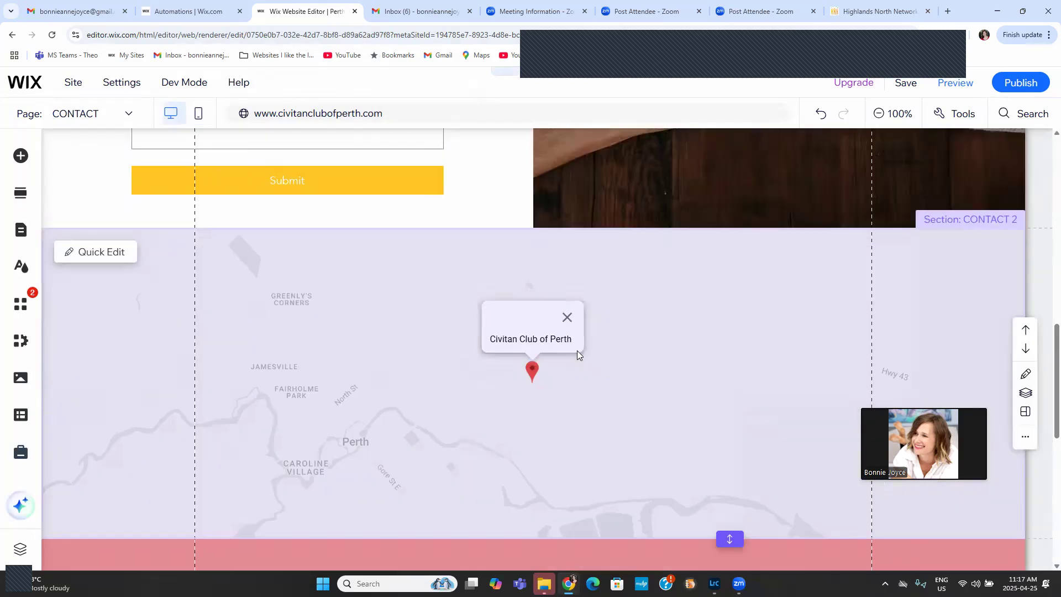
- Change the We Need Your Support Today! strip's background to the same darkest theme color as the Contact Us strip
scroll(691, 370, down, 1)
scroll(718, 354, down, 5)
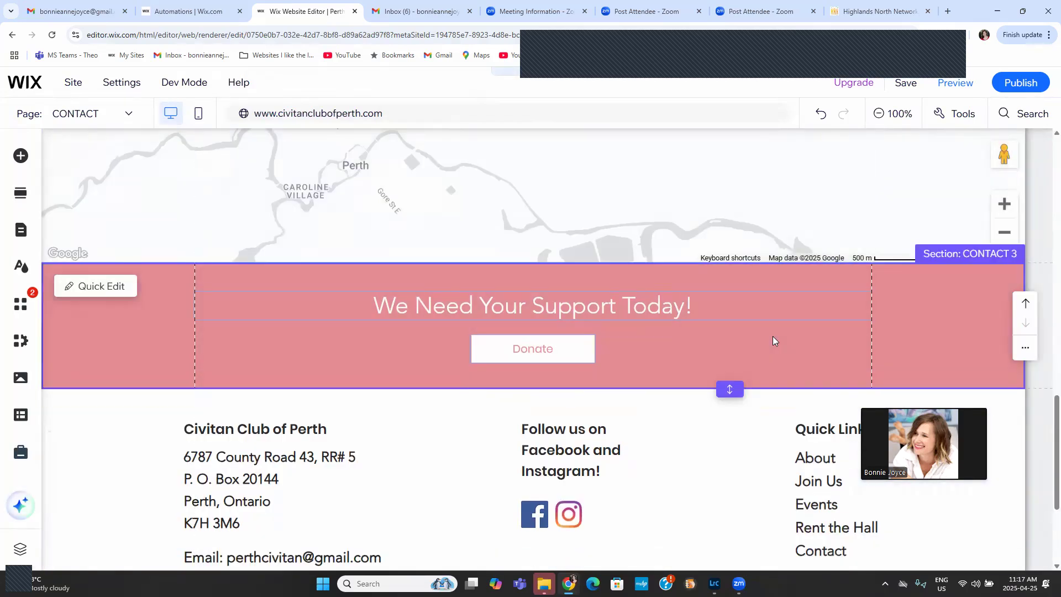
click(773, 336)
click(287, 226)
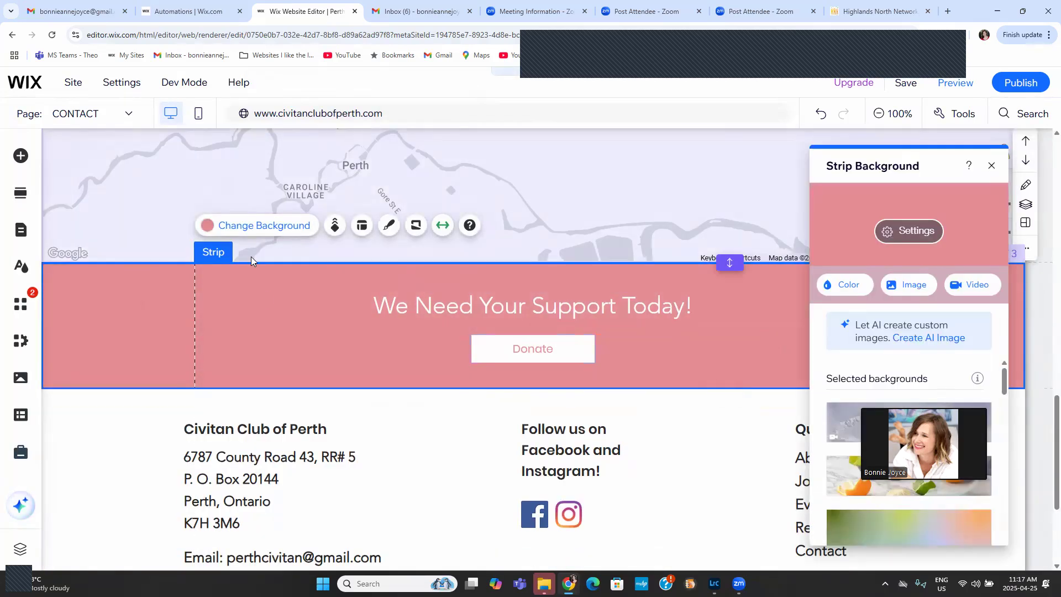
click(861, 284)
click(989, 358)
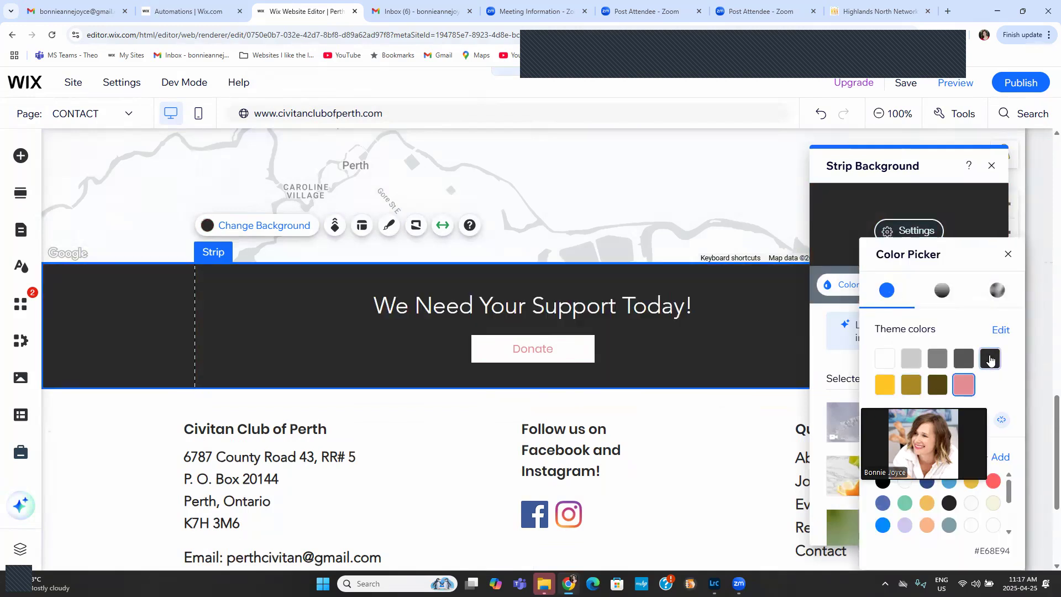
key(Escape)
- Open the Members section's Forms page, look through the rest of the site's page list, and close the list
drag(1047, 406, 1044, 139)
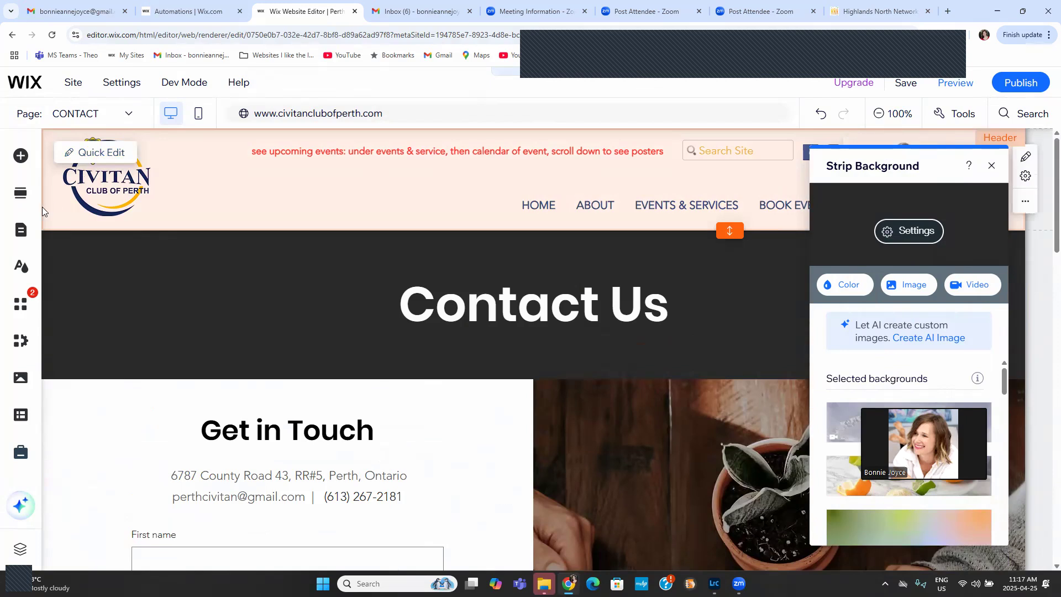
click(52, 235)
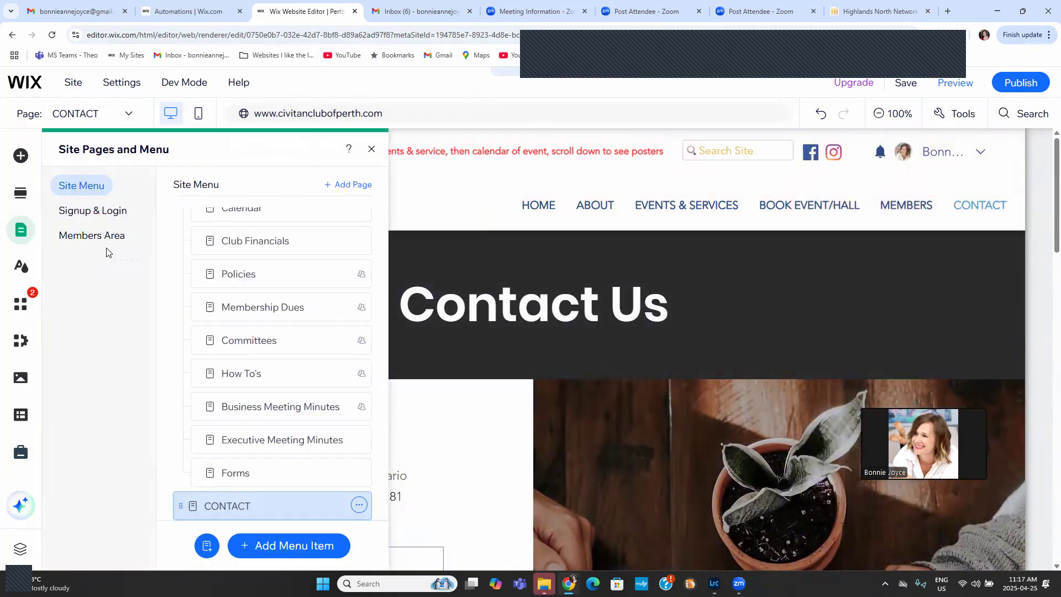
click(276, 475)
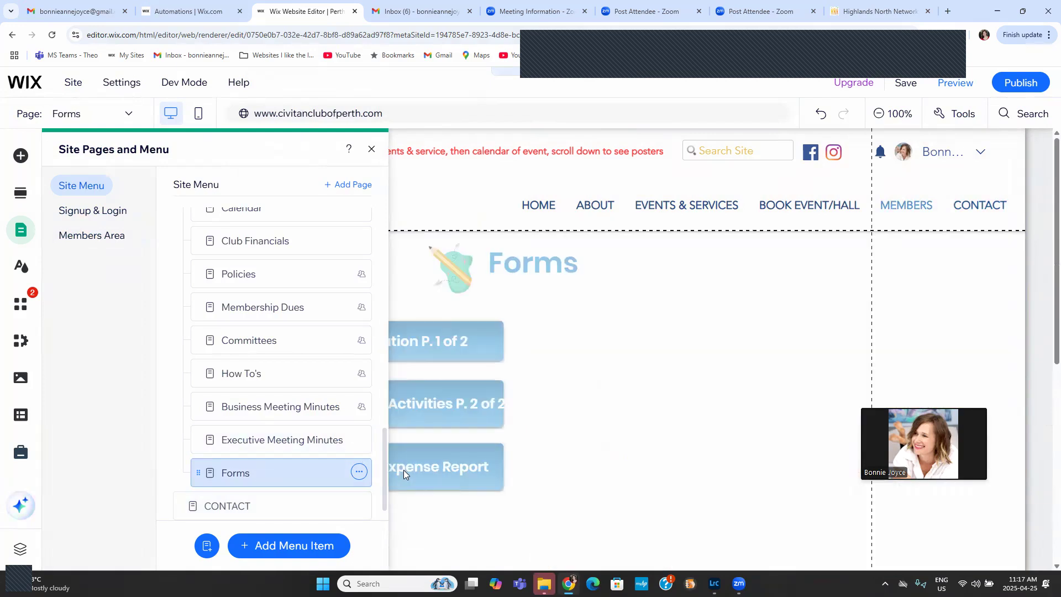
scroll(380, 431, up, 5)
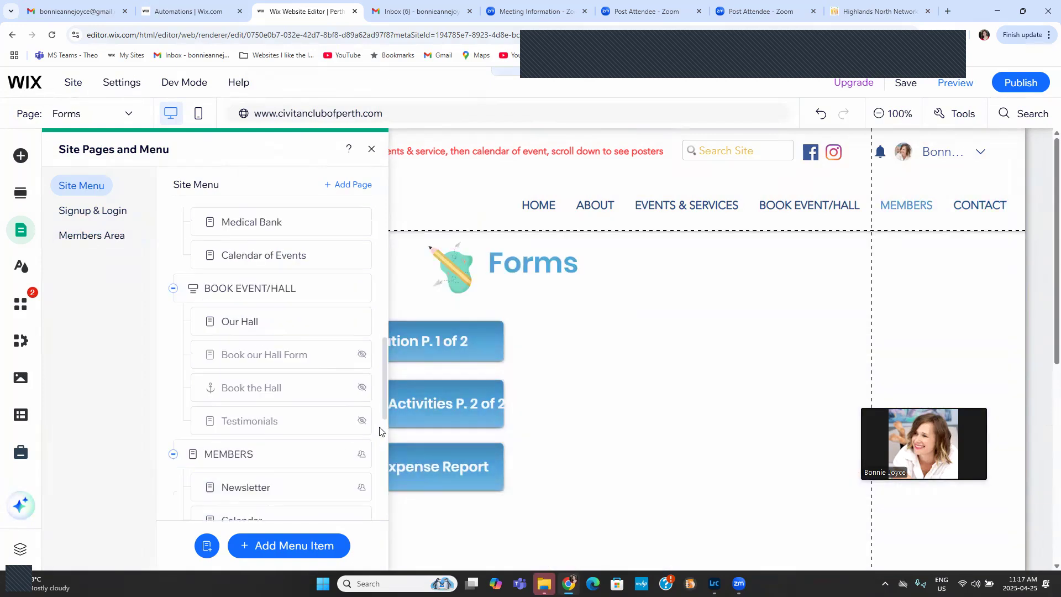
scroll(384, 407, up, 8)
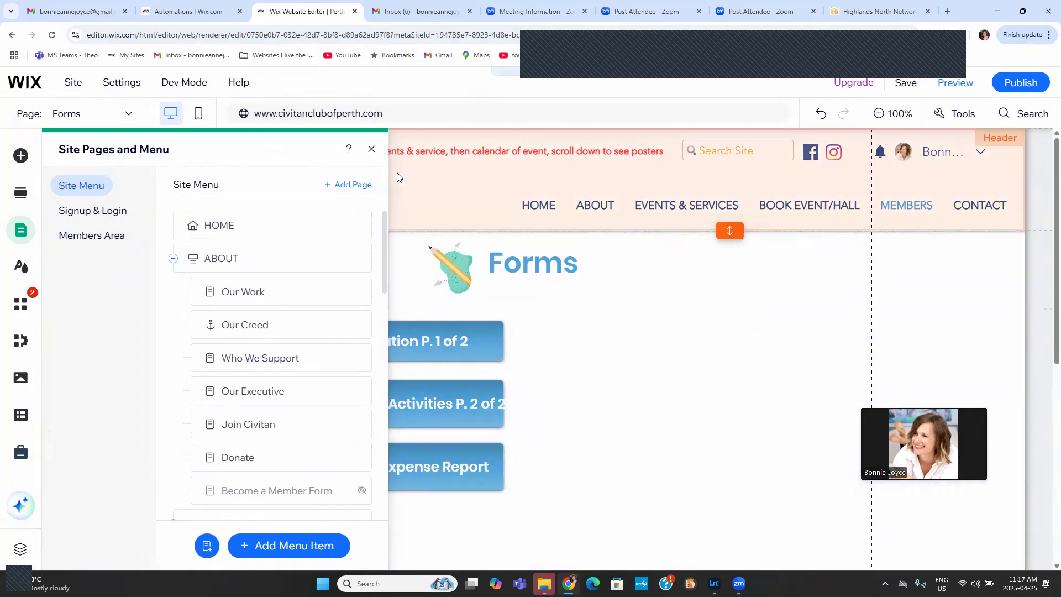
mouse_move(358, 303)
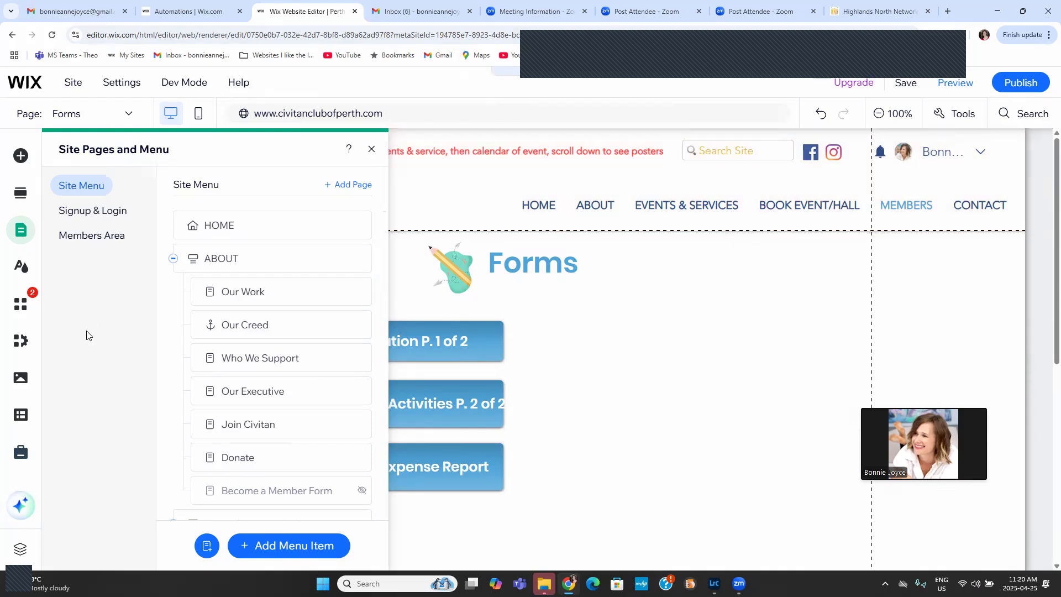
mouse_move(354, 233)
click(372, 151)
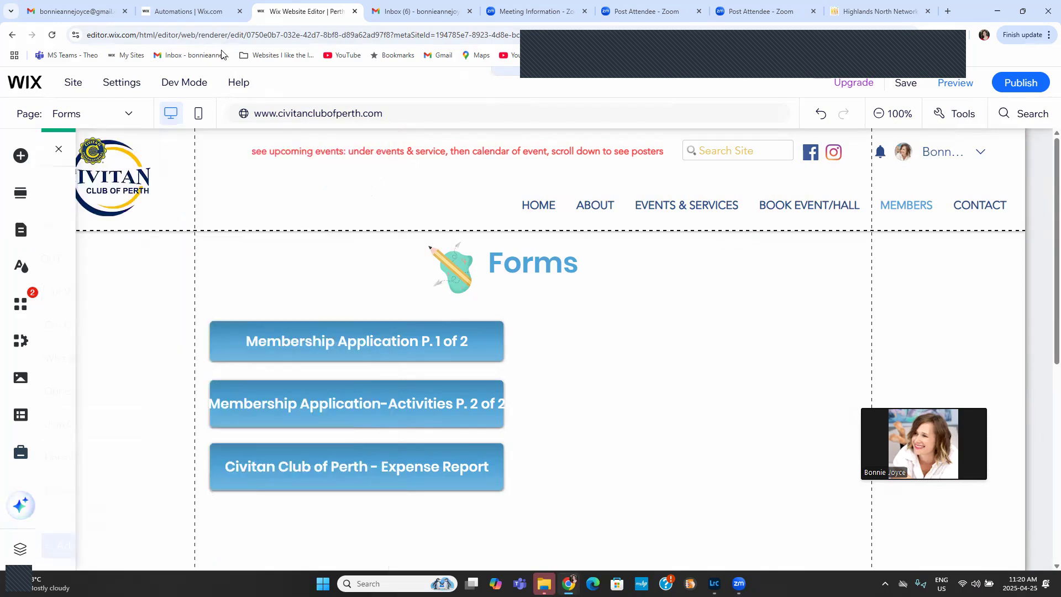
- Open the Members section's Calendar page and review it from the heading through the month grid to the footer
click(21, 229)
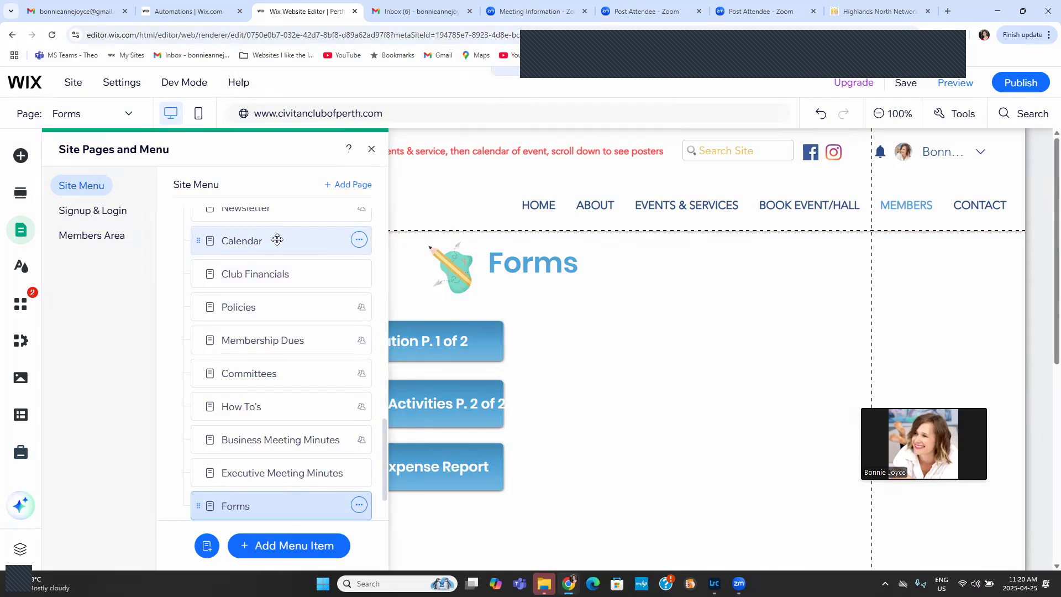
click(271, 243)
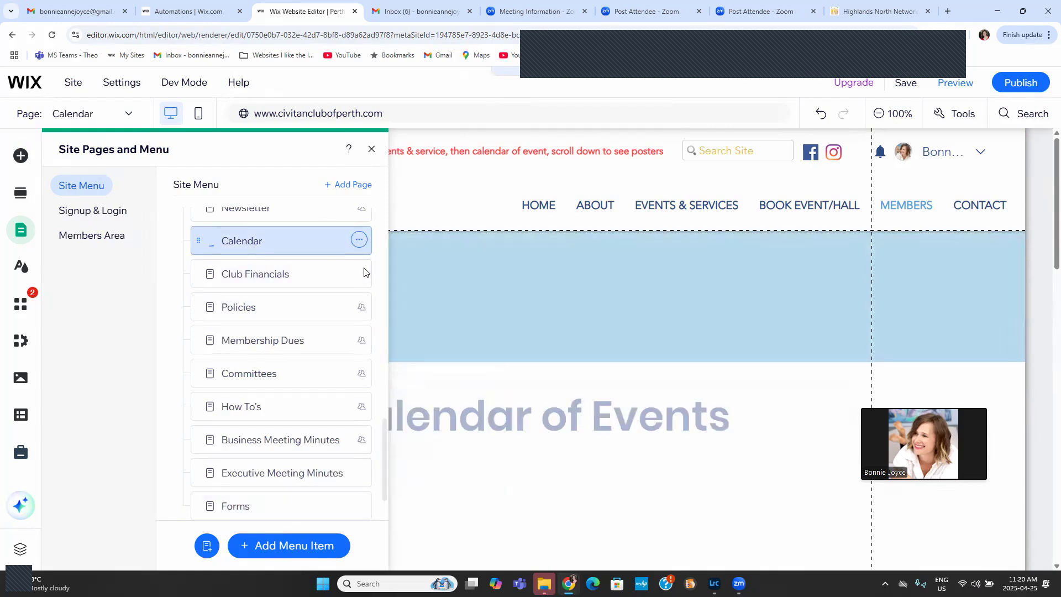
click(371, 150)
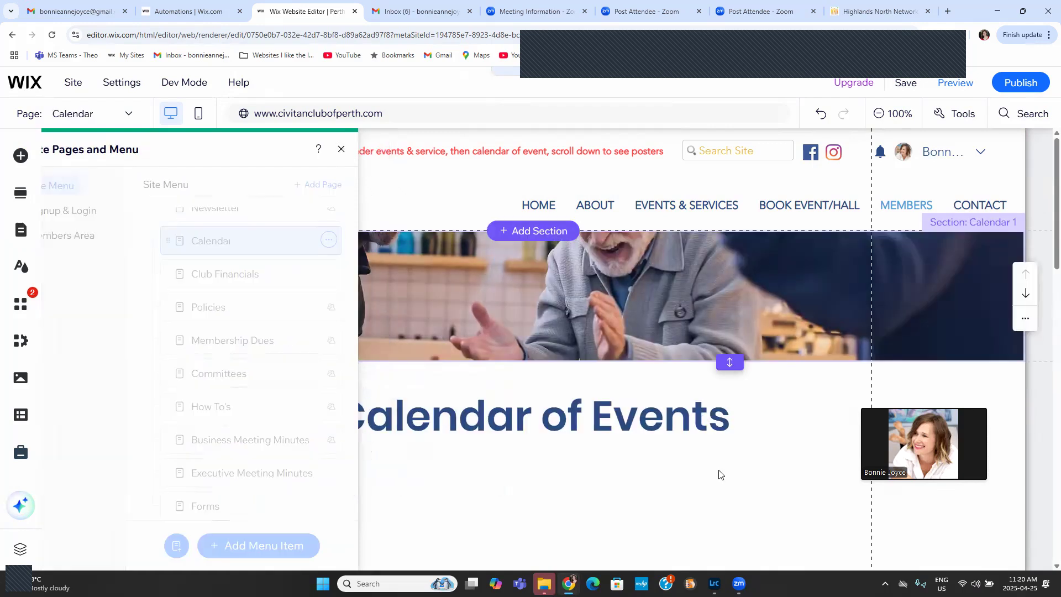
scroll(718, 472, down, 3)
scroll(710, 461, down, 2)
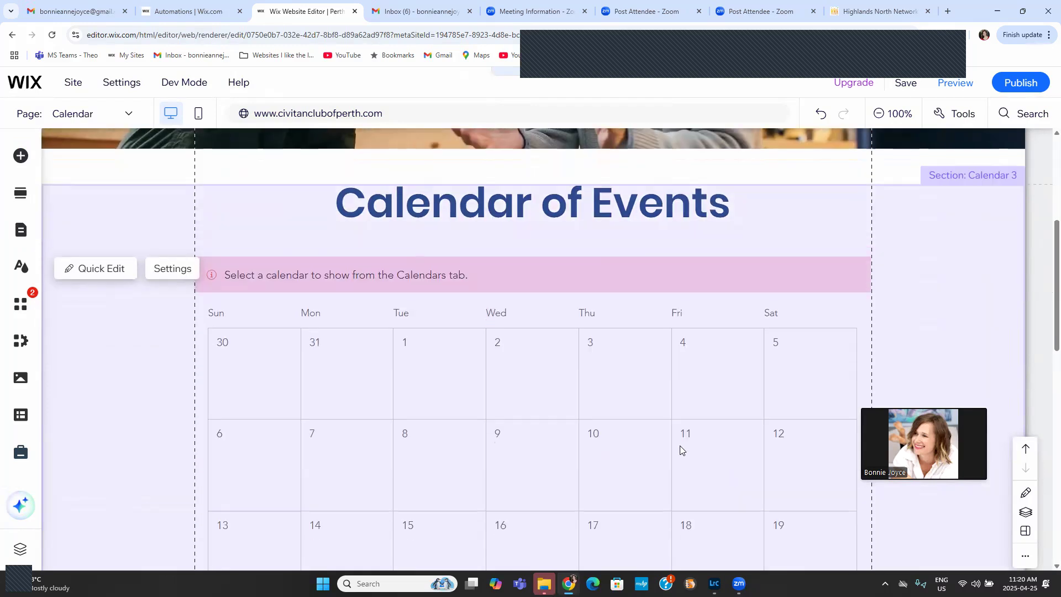
scroll(651, 429, down, 2)
scroll(647, 420, down, 4)
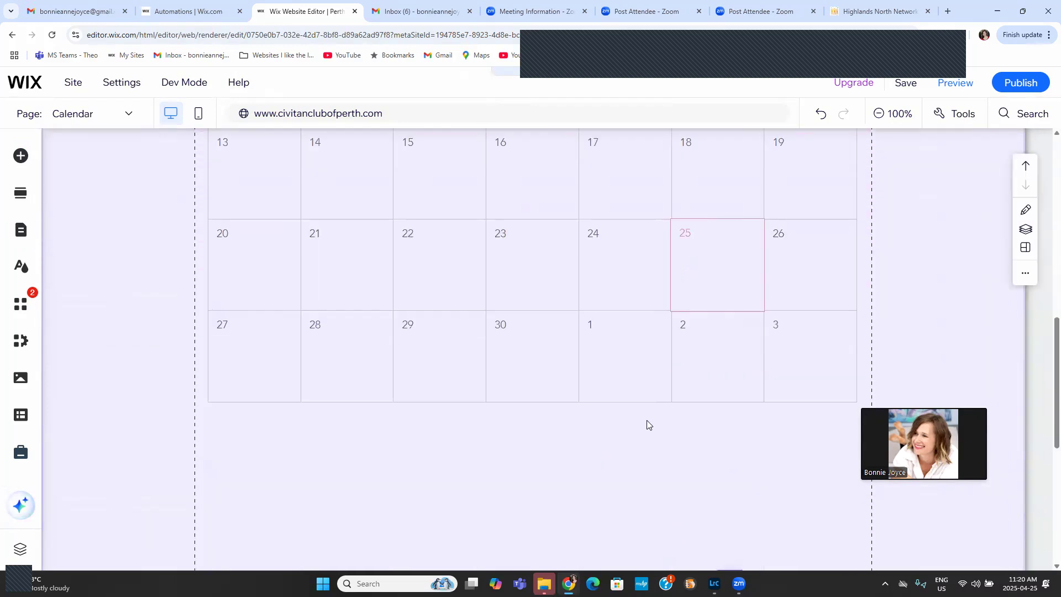
scroll(647, 420, down, 3)
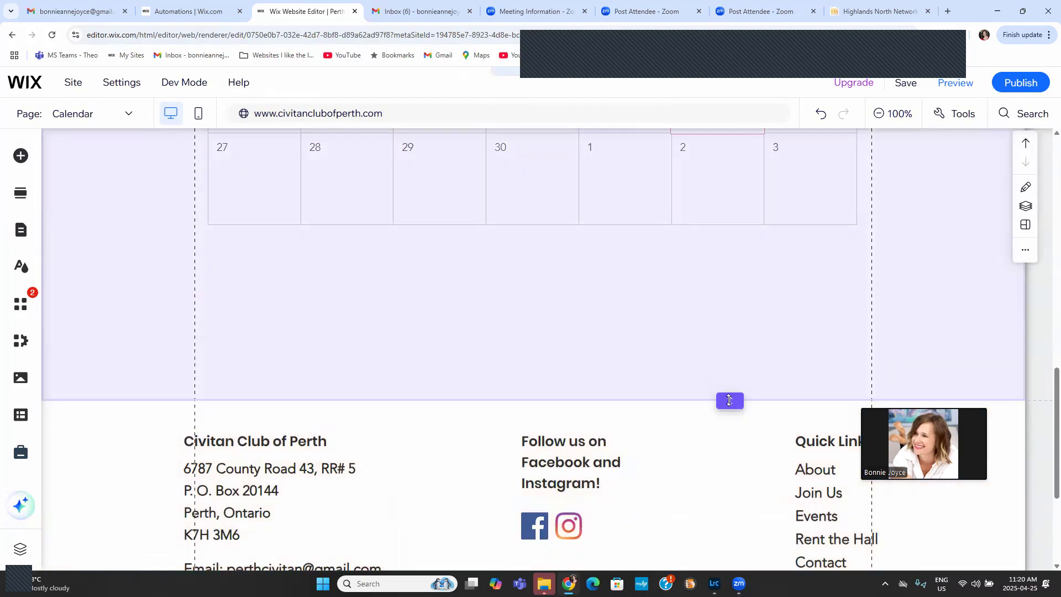
- Shorten the Google Event Calendar to end just below its last week row, and pull the section's lower edge up to match
click(710, 244)
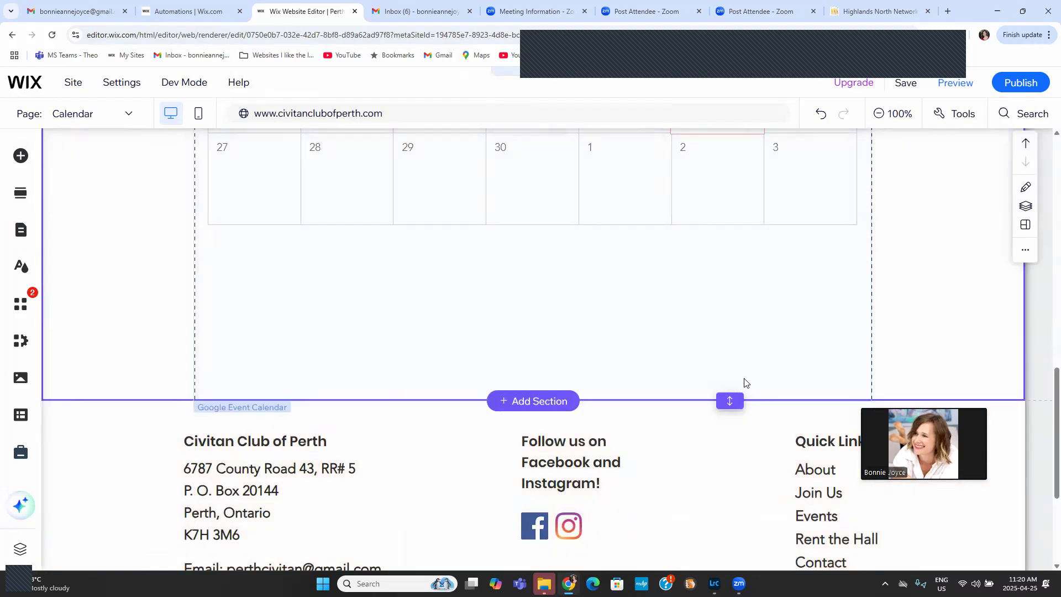
drag(729, 401, 729, 451)
click(718, 387)
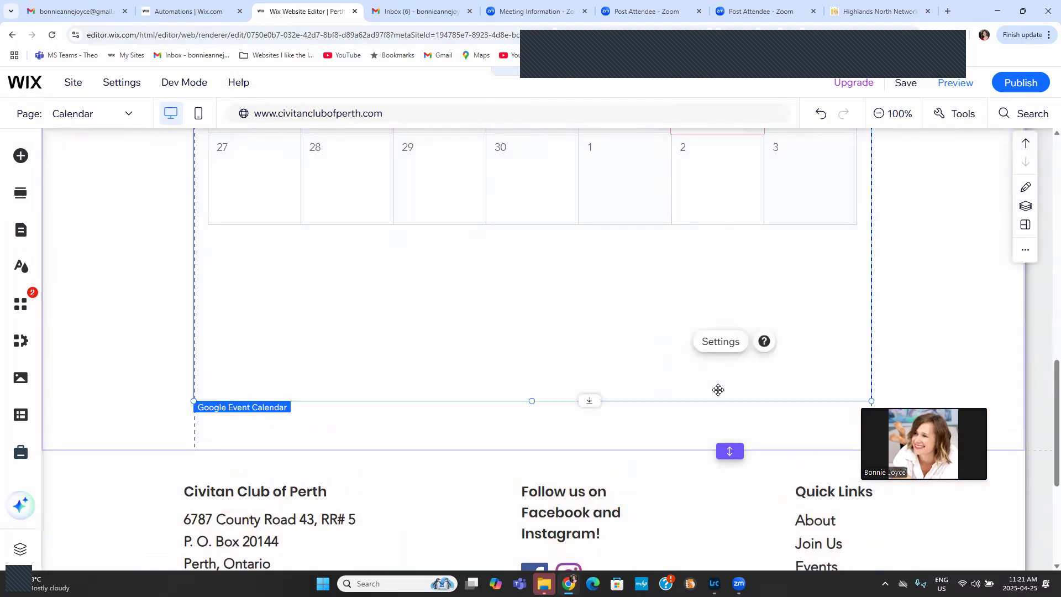
drag(705, 400, 692, 267)
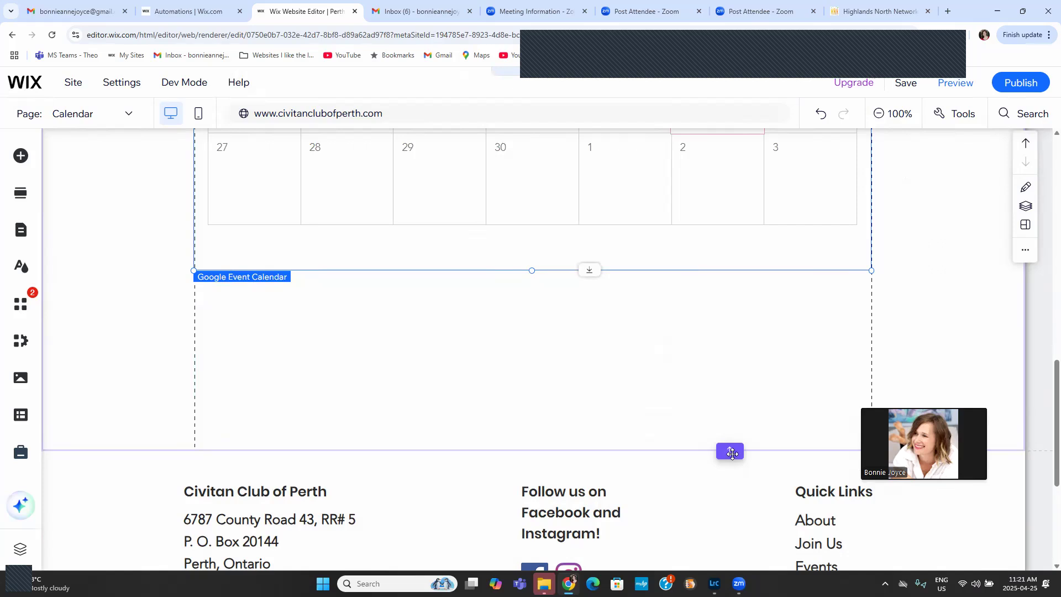
drag(729, 451, 753, 282)
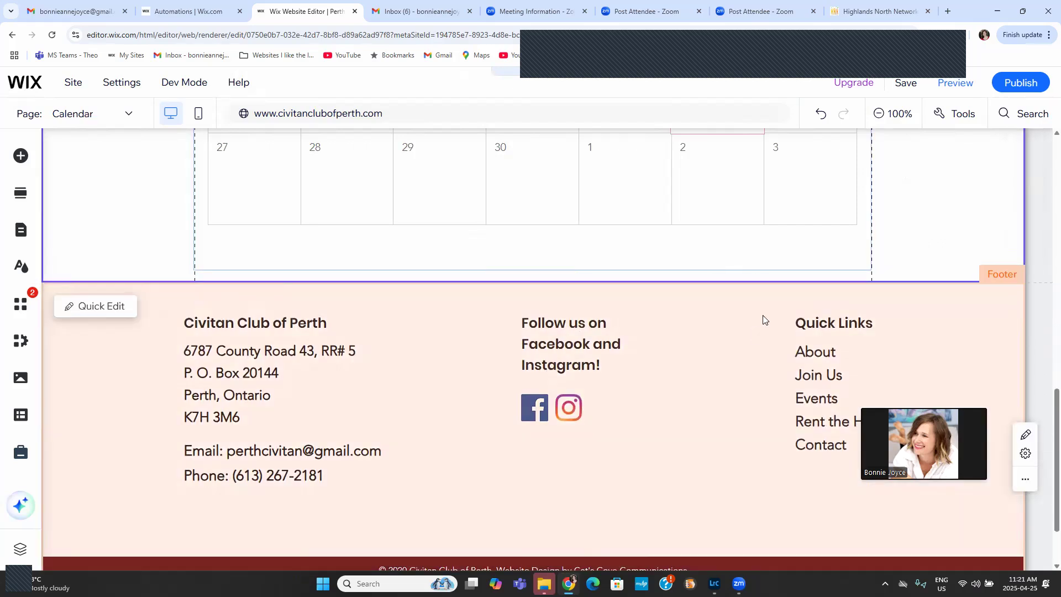
- Examine the Google Event Calendar's settings, including the account connection option and the calendars that can be shown to visitors
scroll(762, 314, up, 8)
click(718, 379)
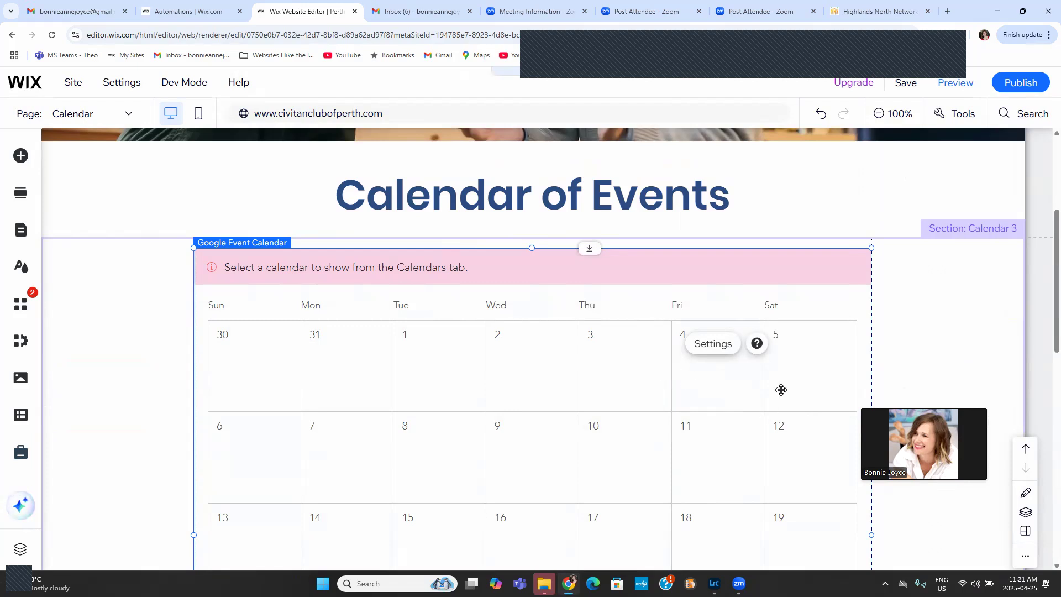
click(705, 345)
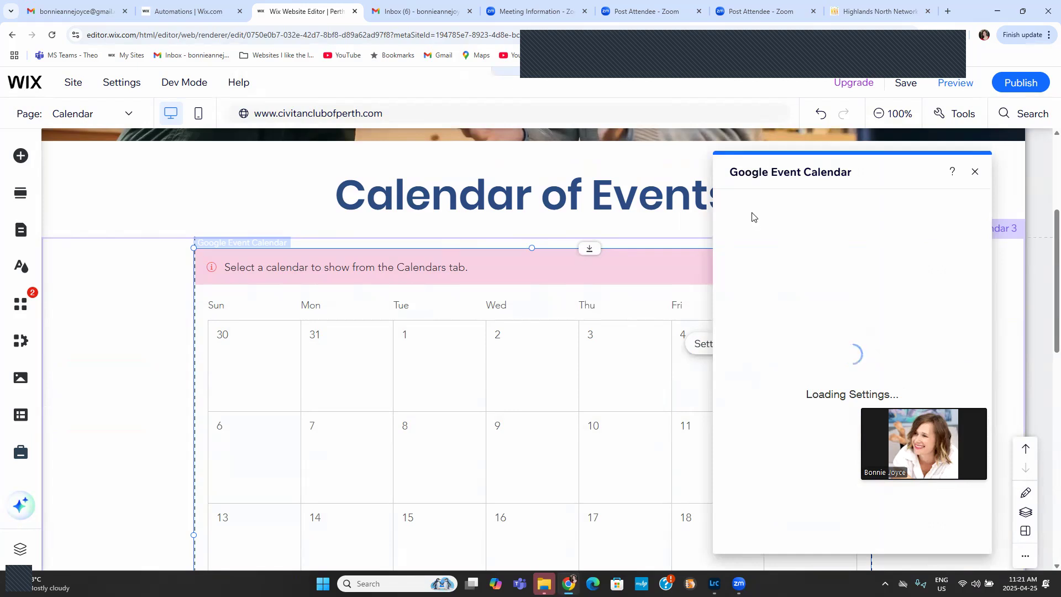
drag(781, 176, 476, 111)
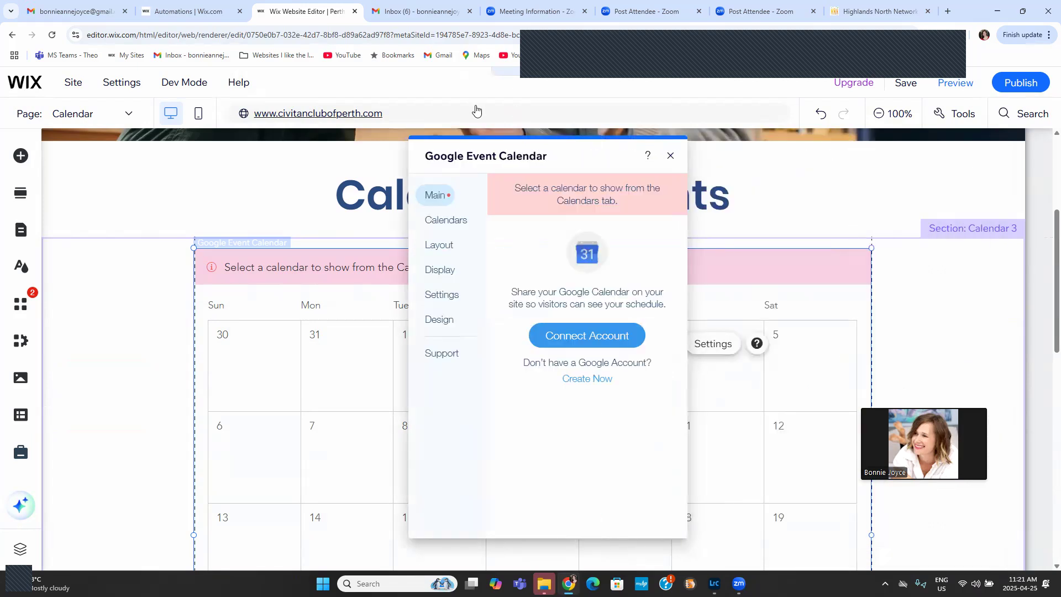
click(451, 221)
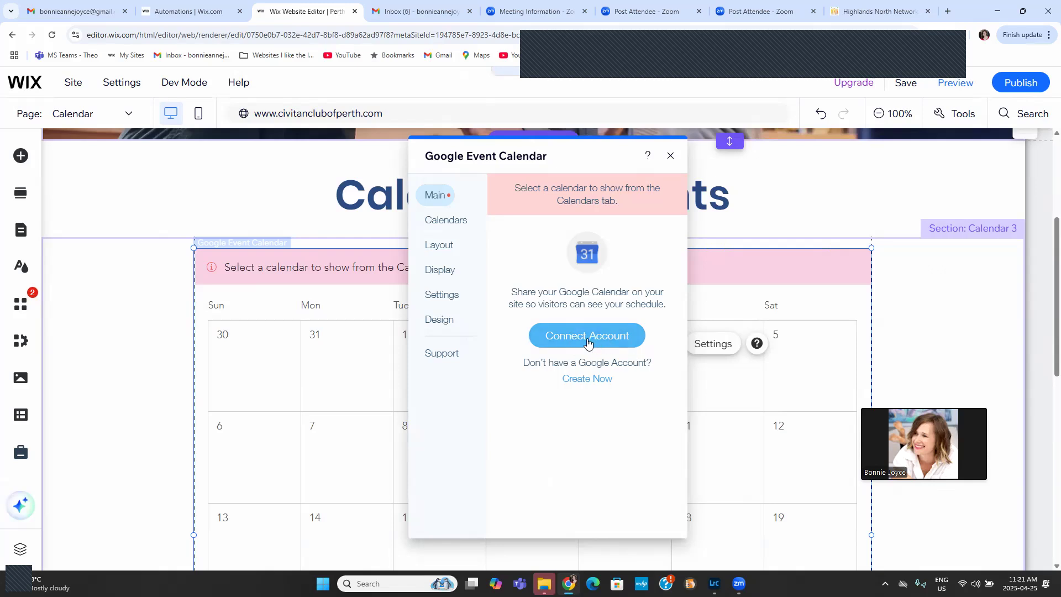
click(449, 221)
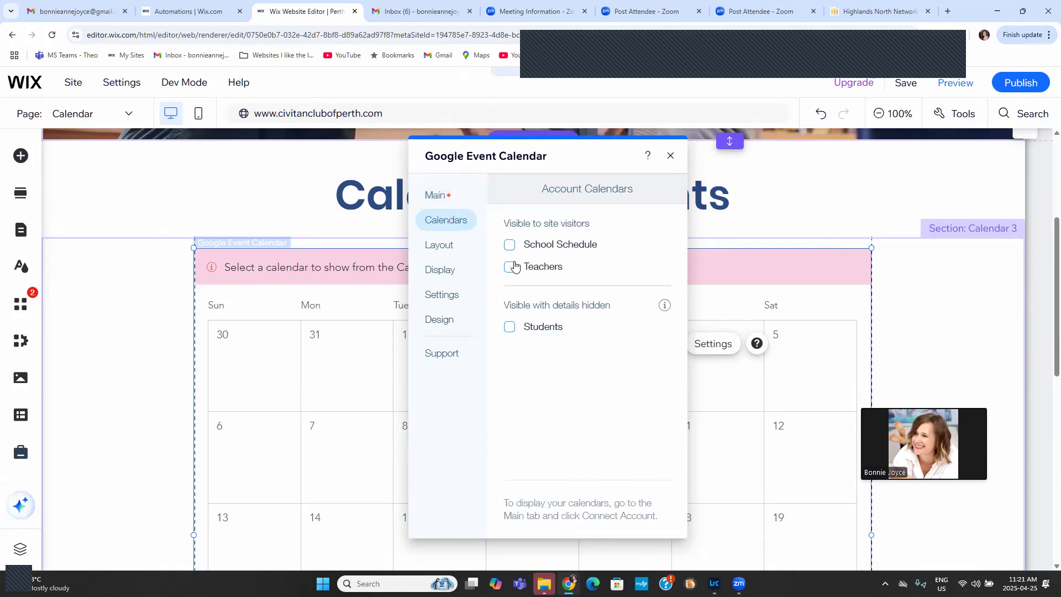
click(450, 204)
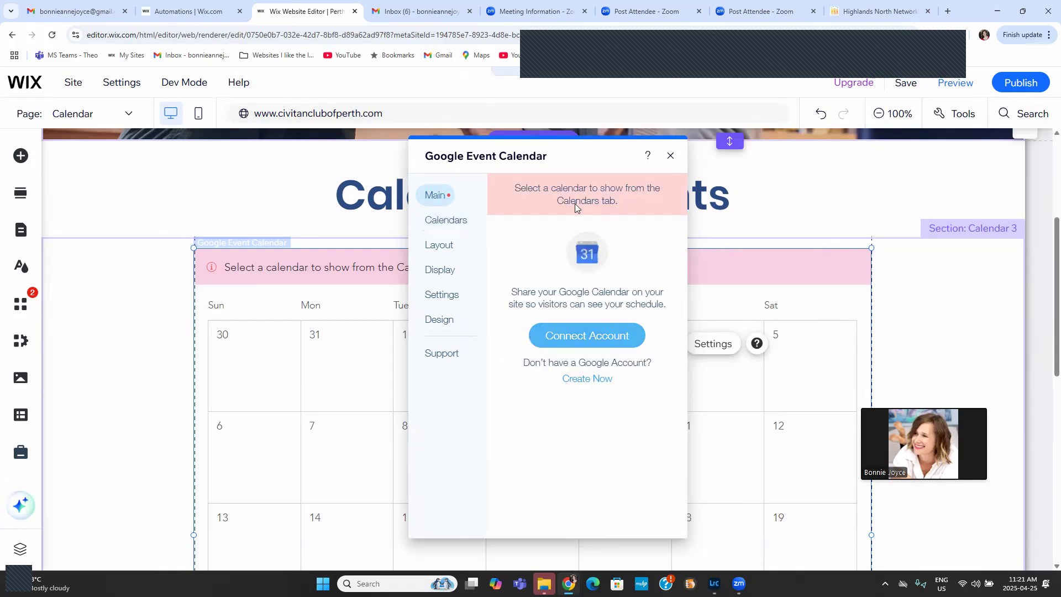
- Switch to the Highlands North Network site, examine its monthly events calendar as an example, and return to the Wix editor
click(871, 11)
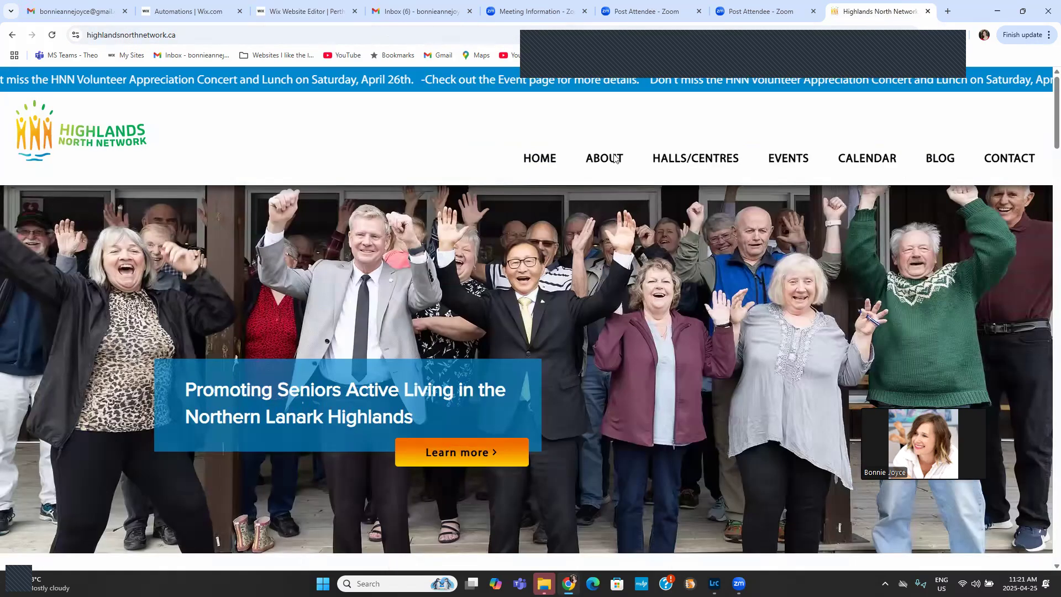
click(861, 165)
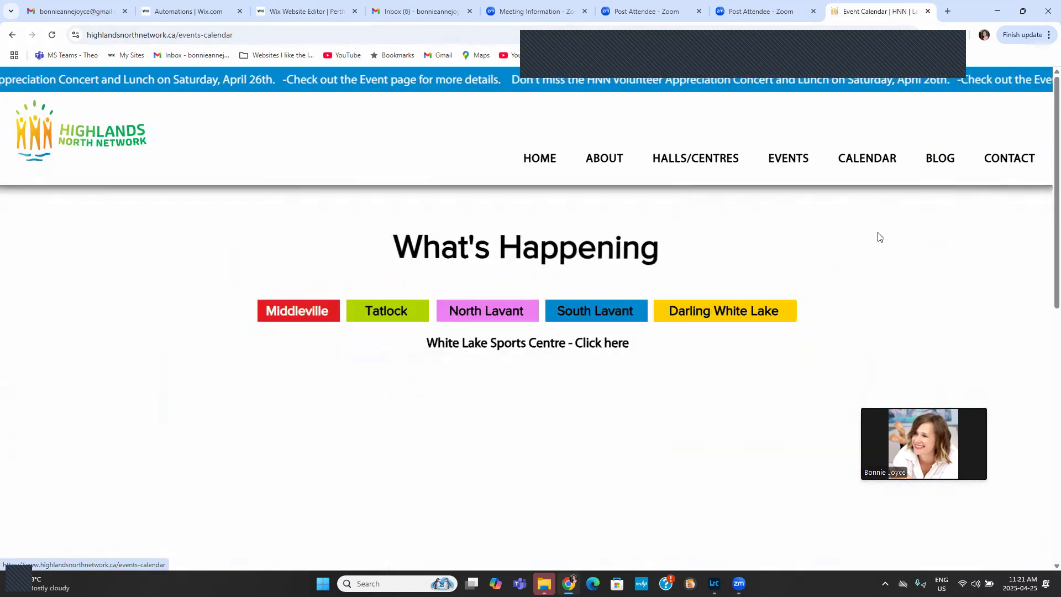
scroll(955, 291, down, 3)
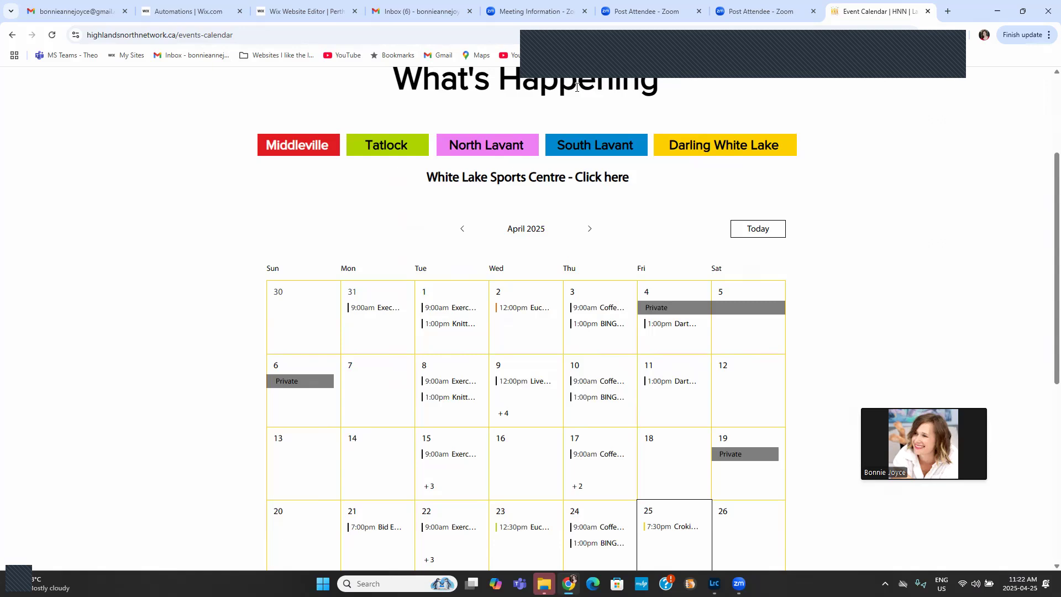
scroll(647, 283, down, 1)
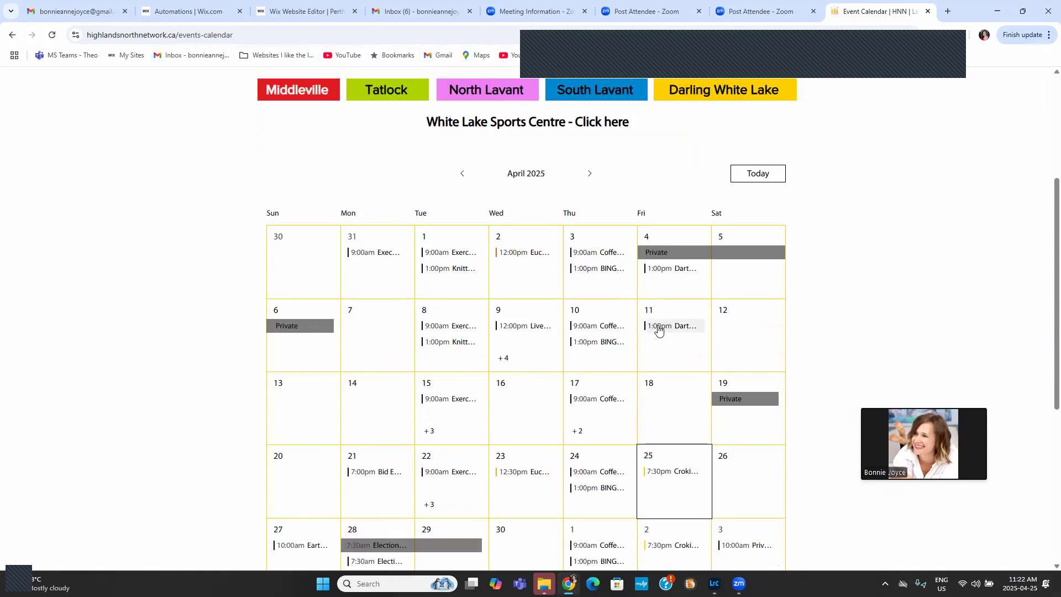
scroll(656, 326, down, 2)
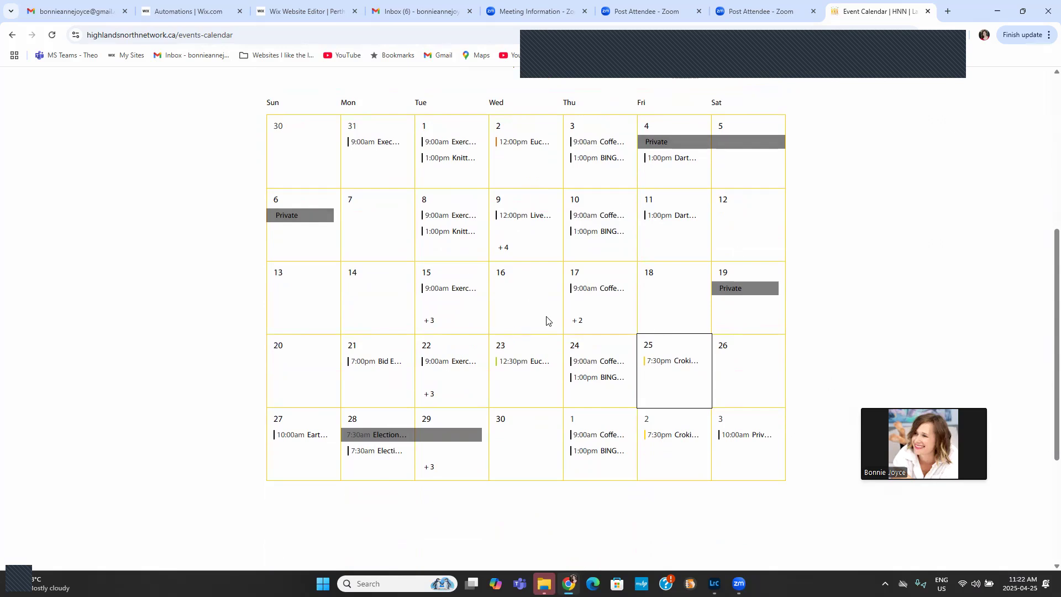
scroll(661, 359, up, 2)
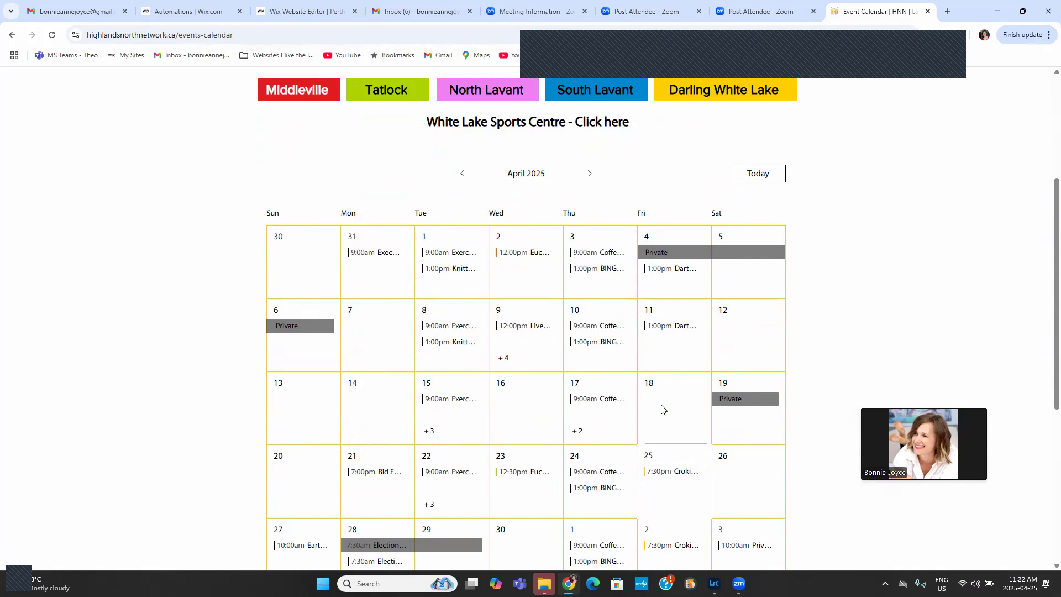
click(399, 13)
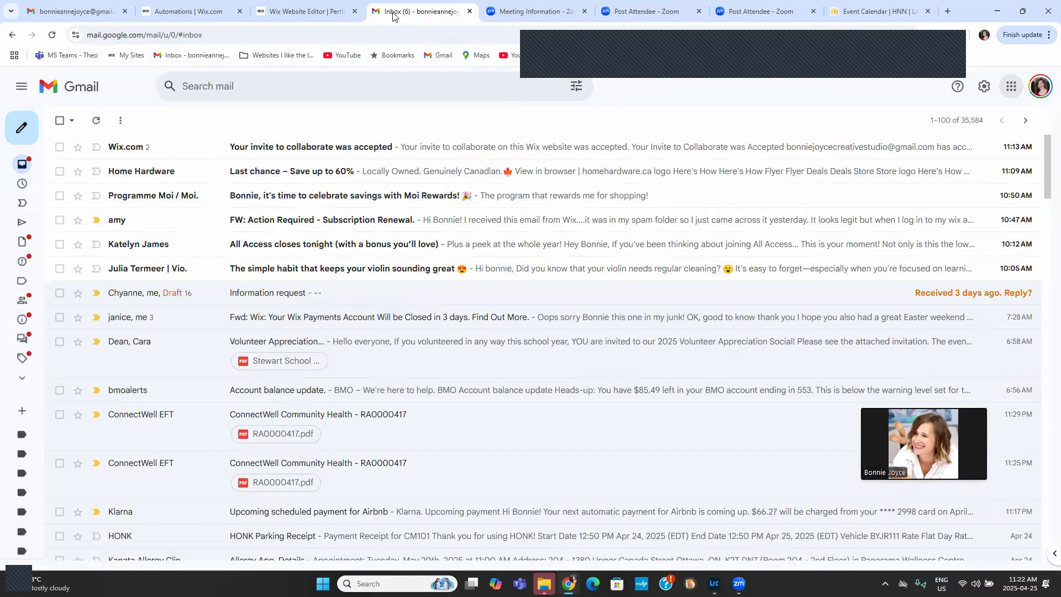
click(312, 12)
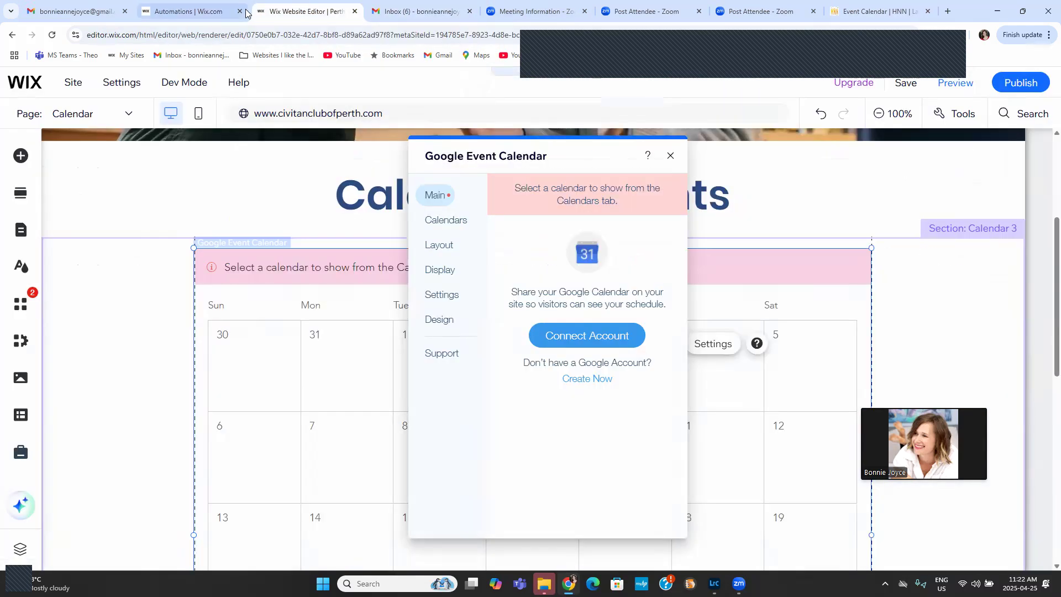
- Bring up the Google account chooser for connecting the event calendar, and dismiss it and the settings without choosing an account
click(670, 158)
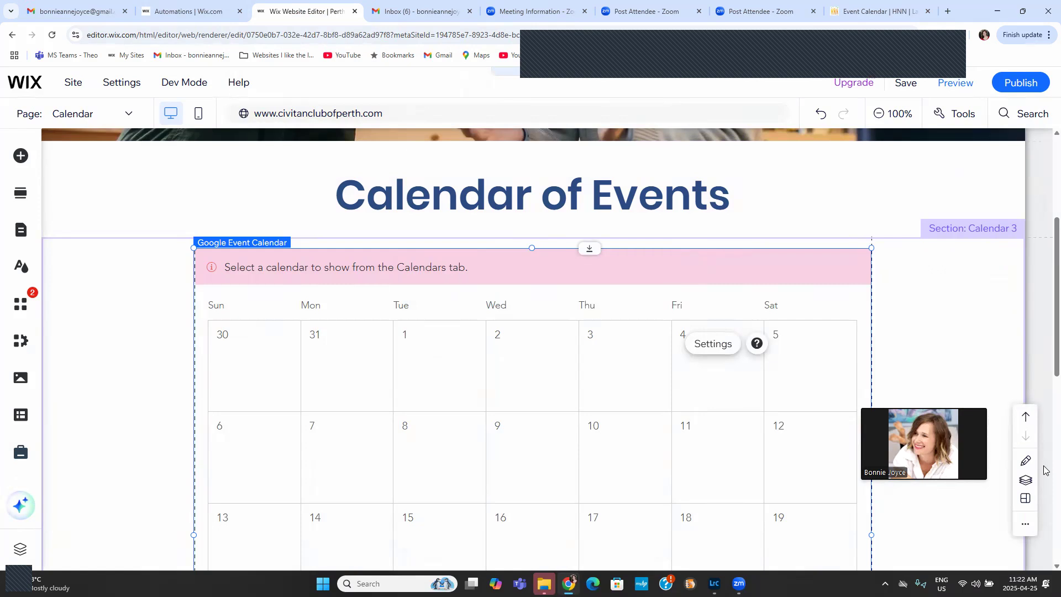
click(721, 345)
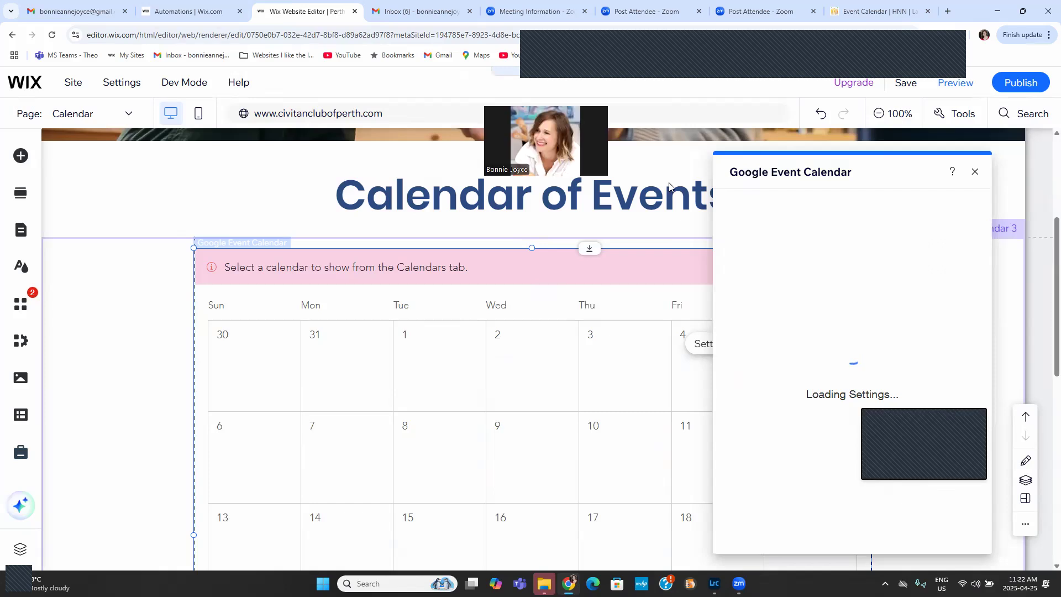
click(879, 353)
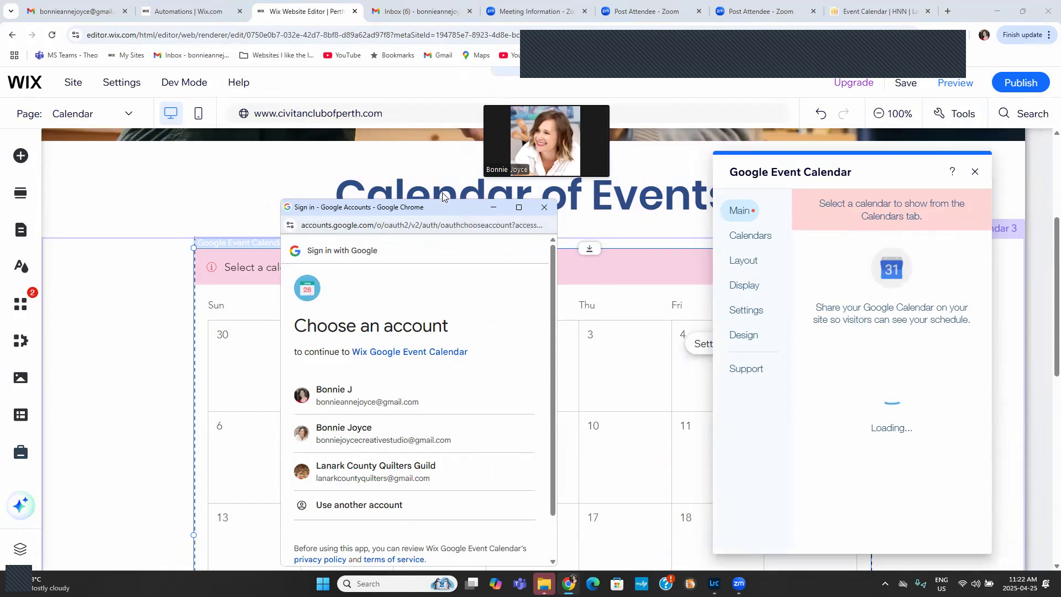
drag(443, 207, 377, 112)
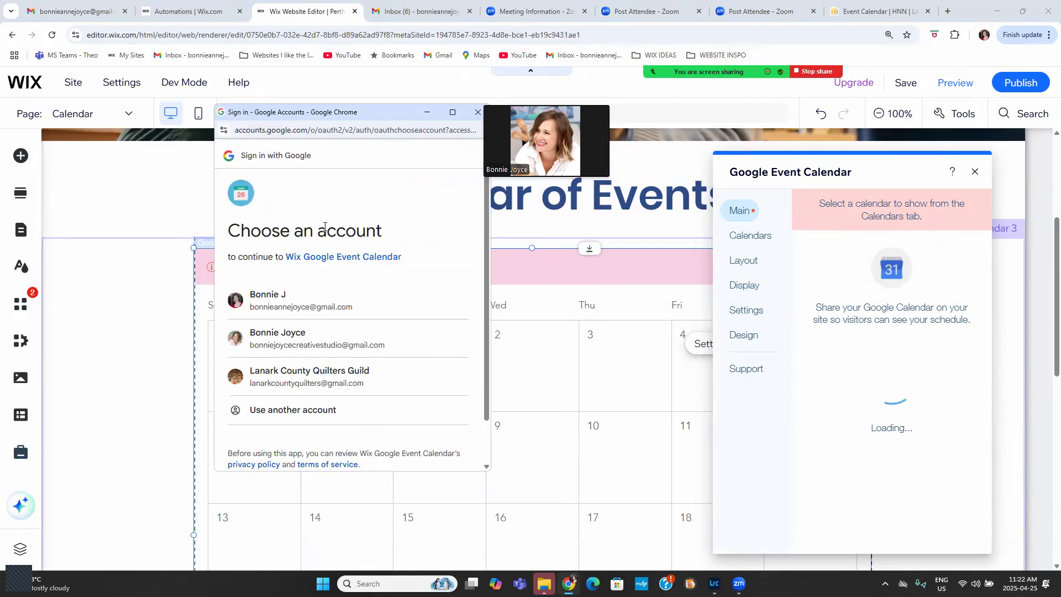
click(479, 114)
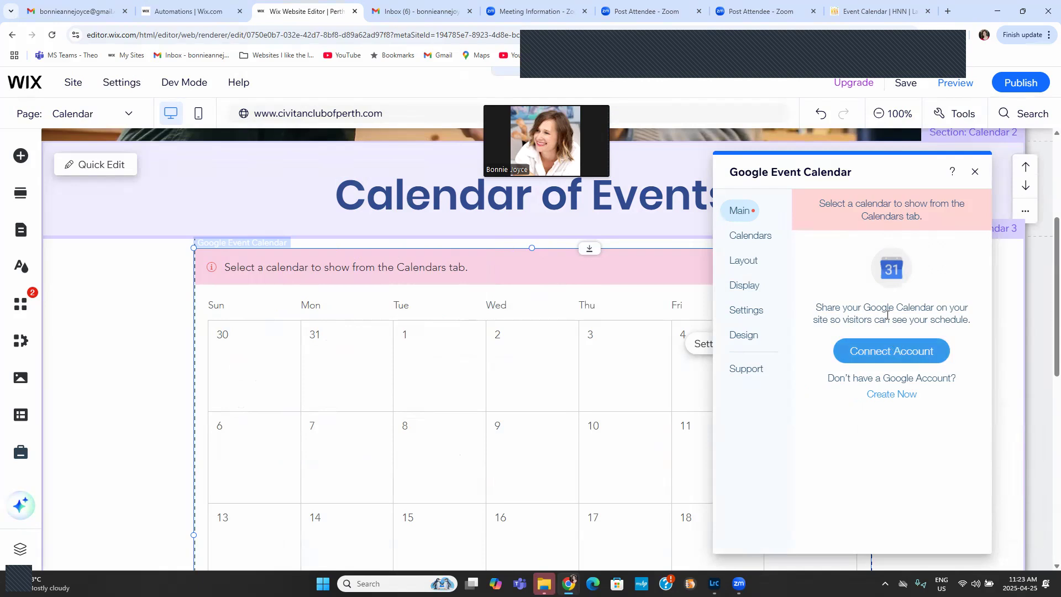
click(975, 172)
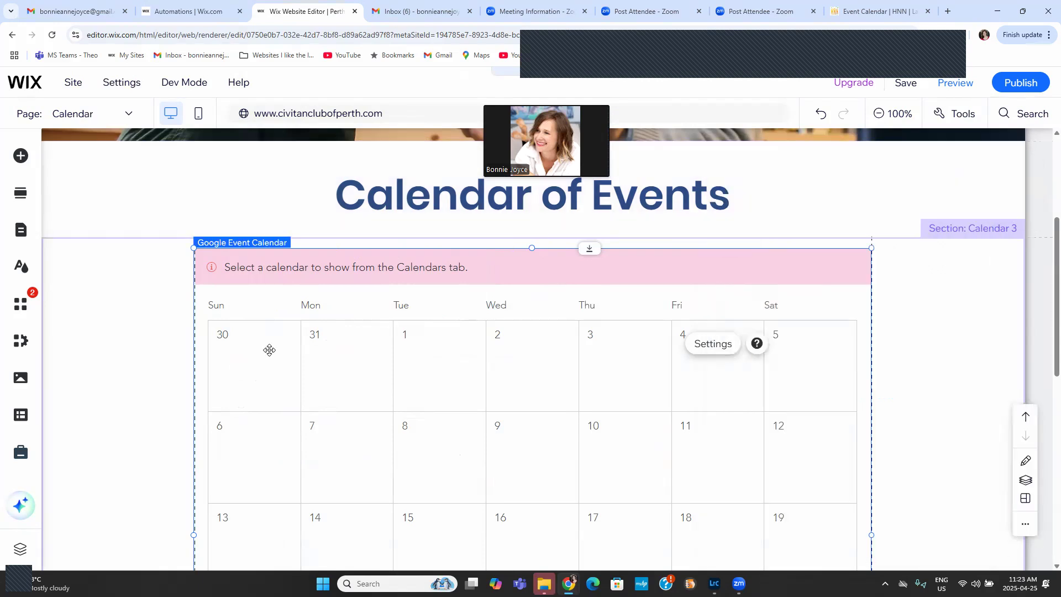
- Review the Google Event Calendar's main settings once more, close them, and return to the top of the Calendar page
click(482, 374)
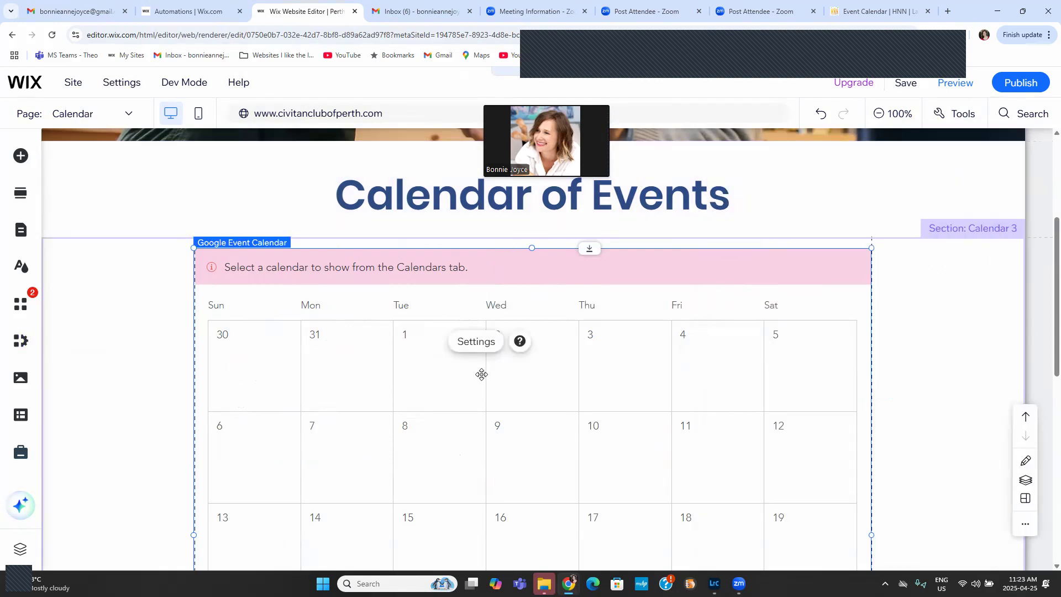
click(481, 343)
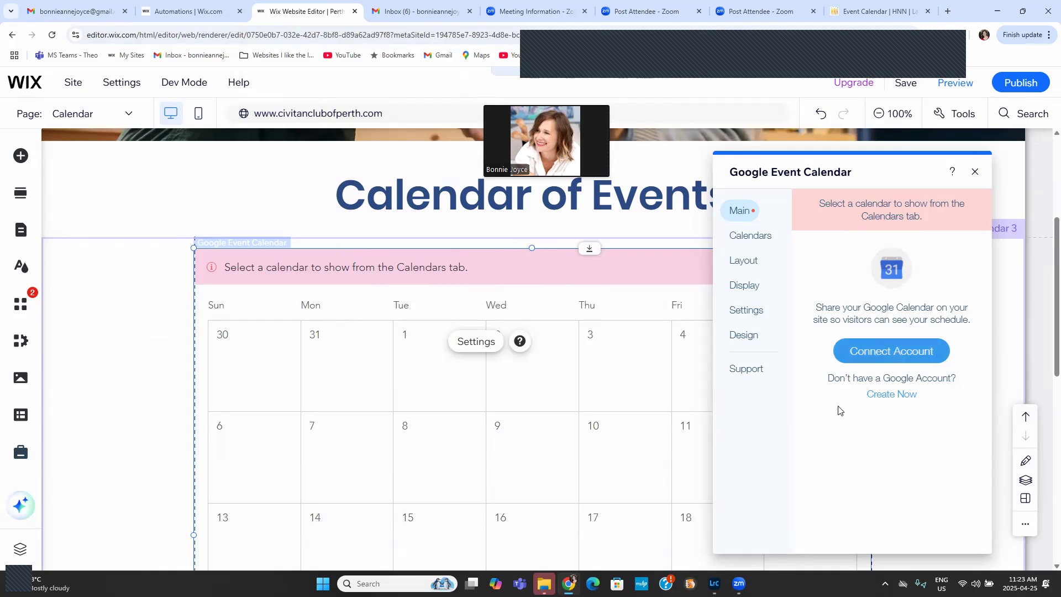
click(974, 173)
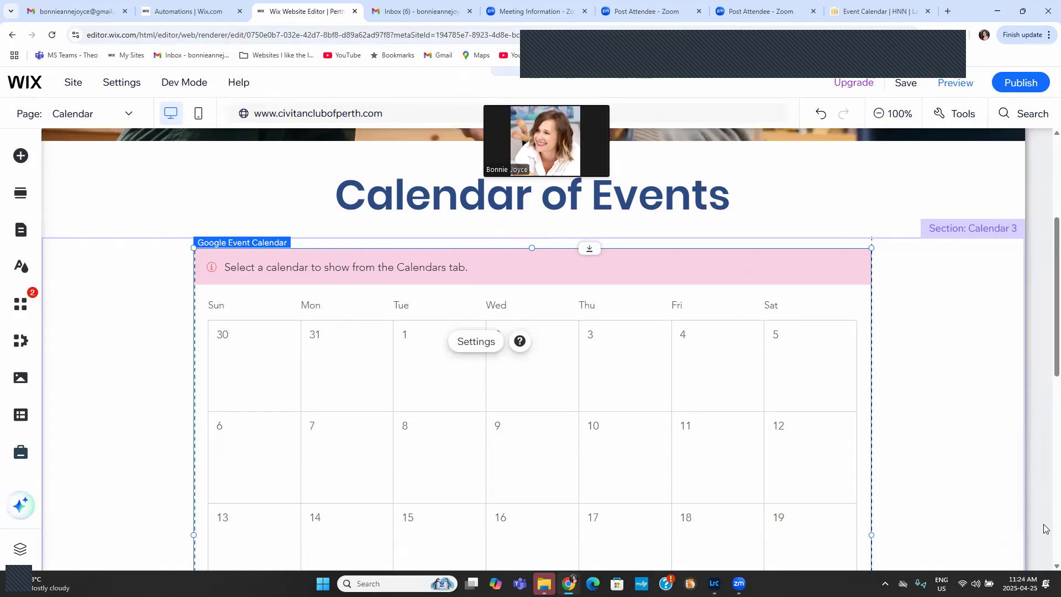
click(887, 454)
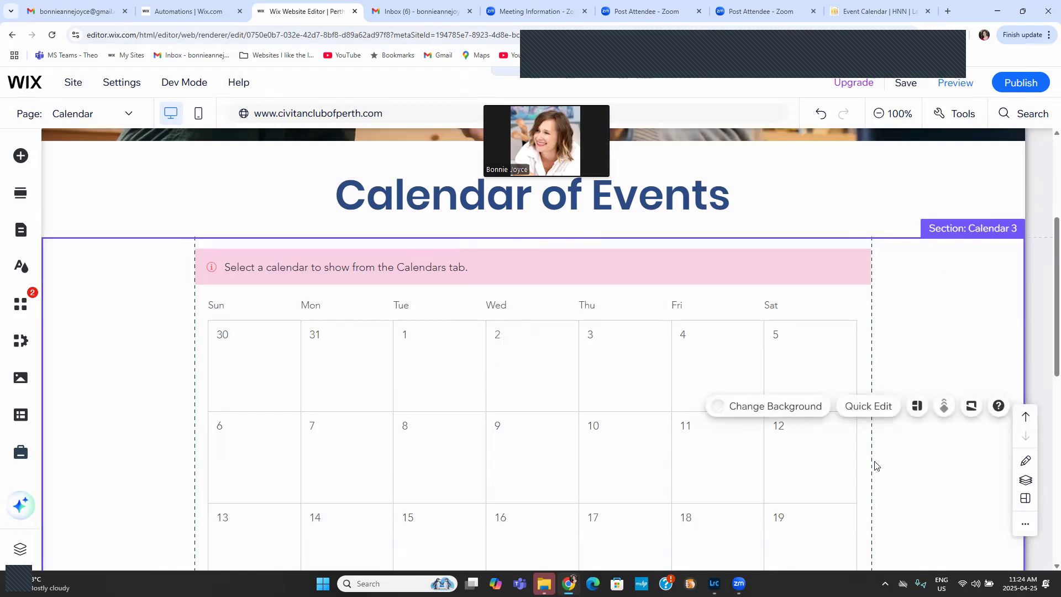
scroll(829, 453, up, 3)
scroll(810, 447, up, 1)
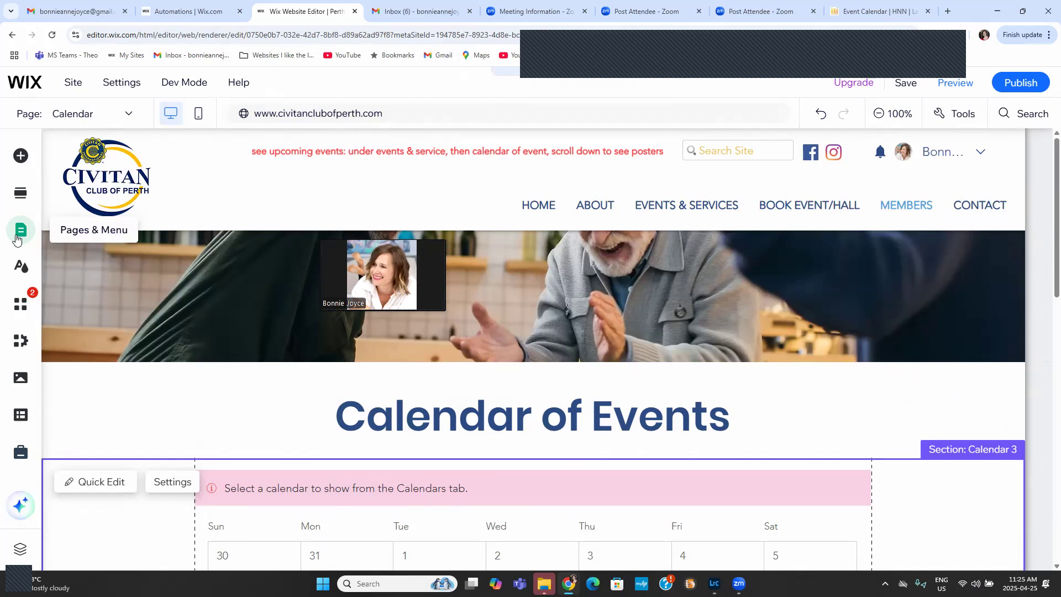
- Look through the site menu's page list down to the members' pages and CONTACT, and close the list
click(16, 238)
scroll(223, 308, down, 2)
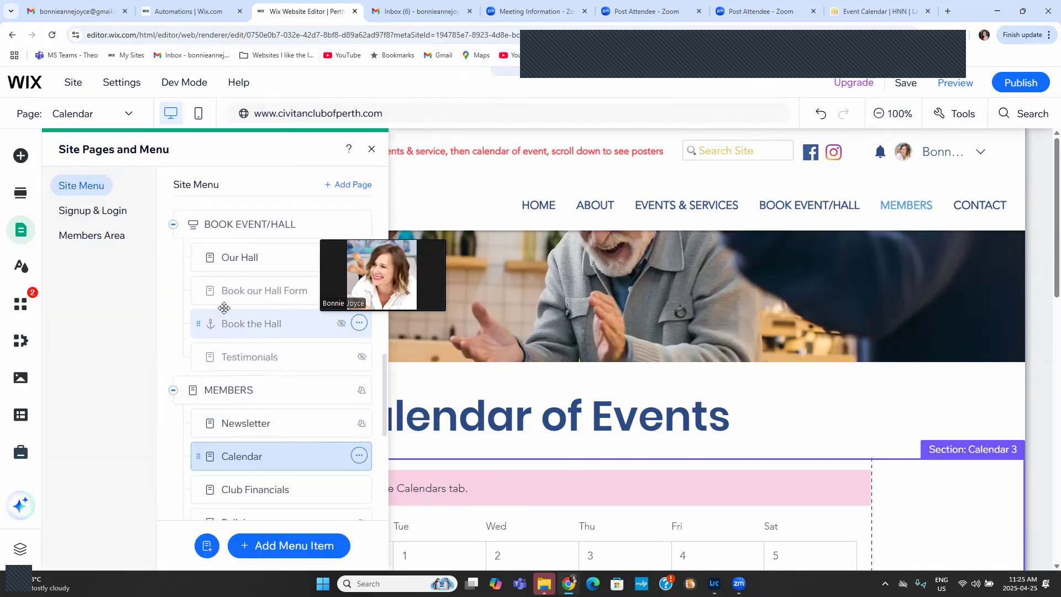
scroll(224, 308, down, 2)
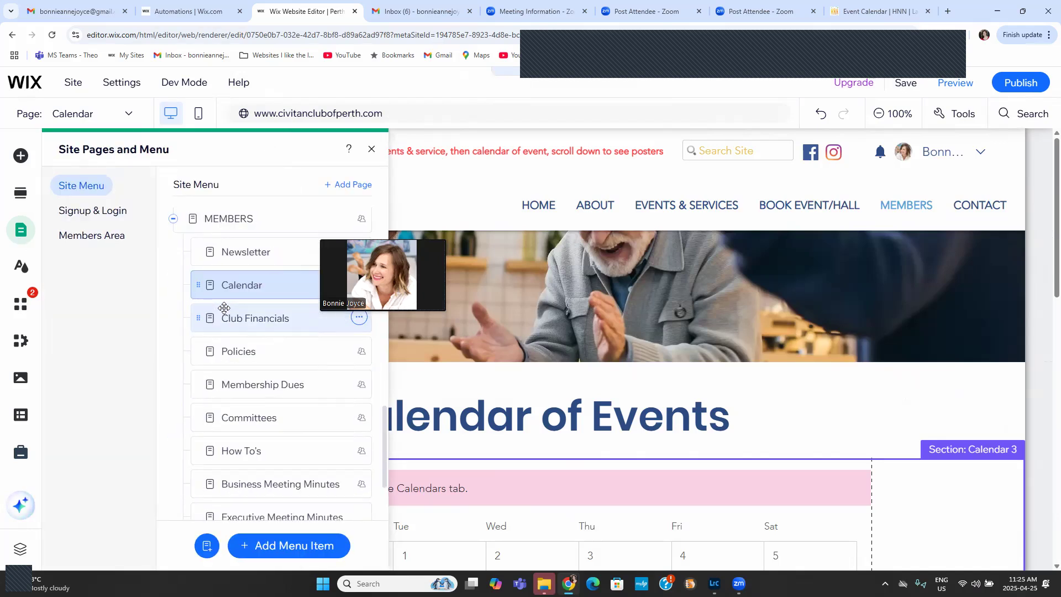
scroll(223, 307, down, 2)
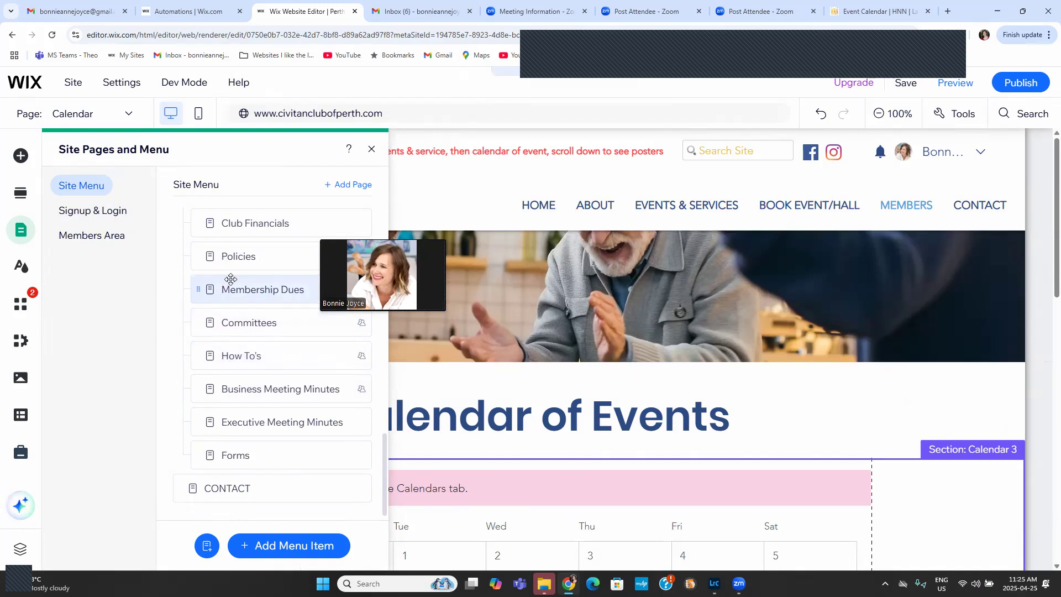
click(372, 149)
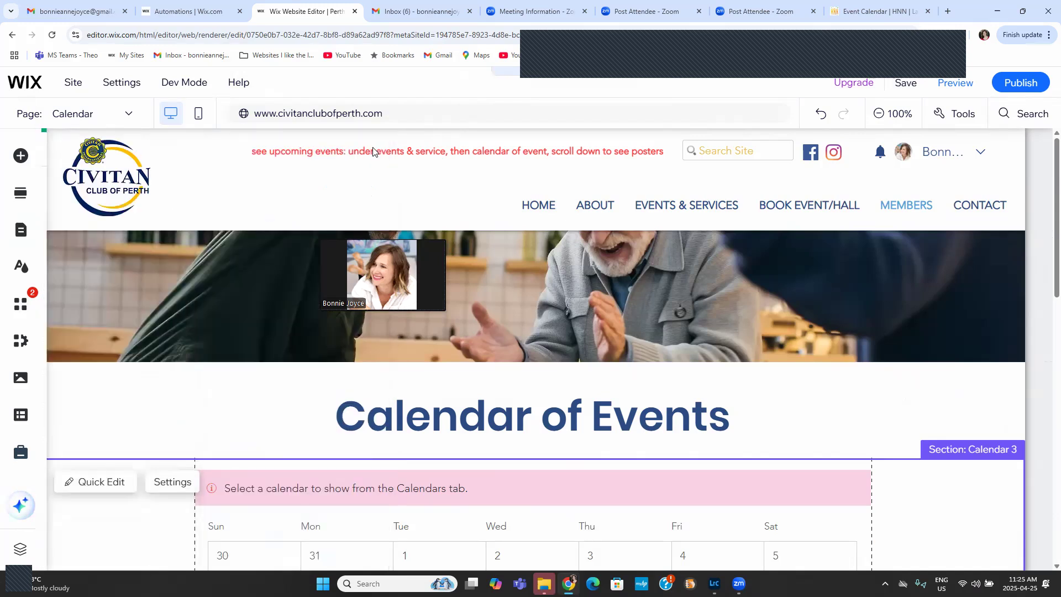
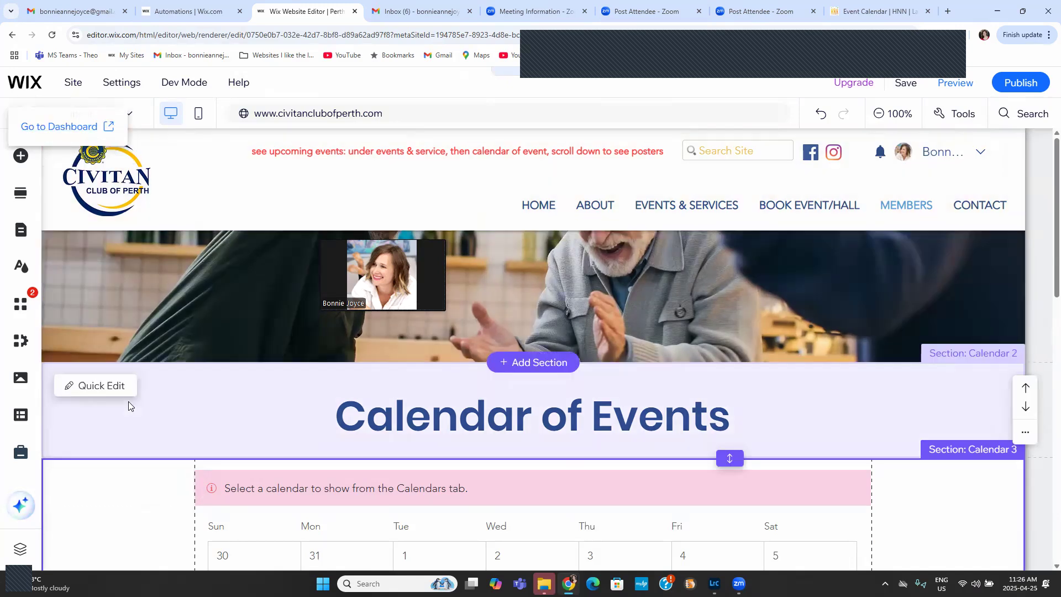
- Move the login bar in the header slightly left, closer to the social media icons
click(918, 152)
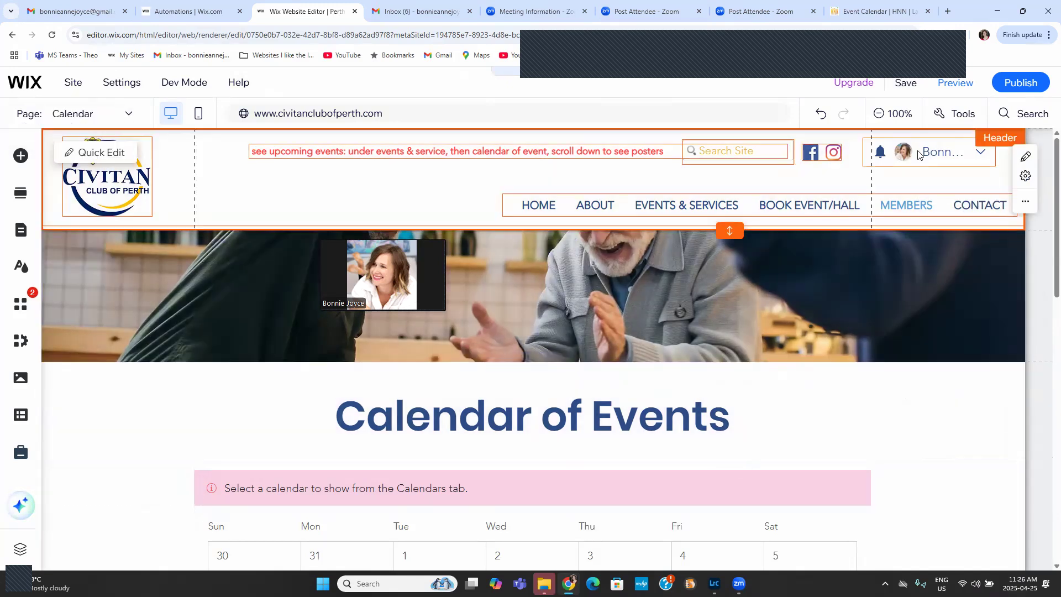
click(919, 153)
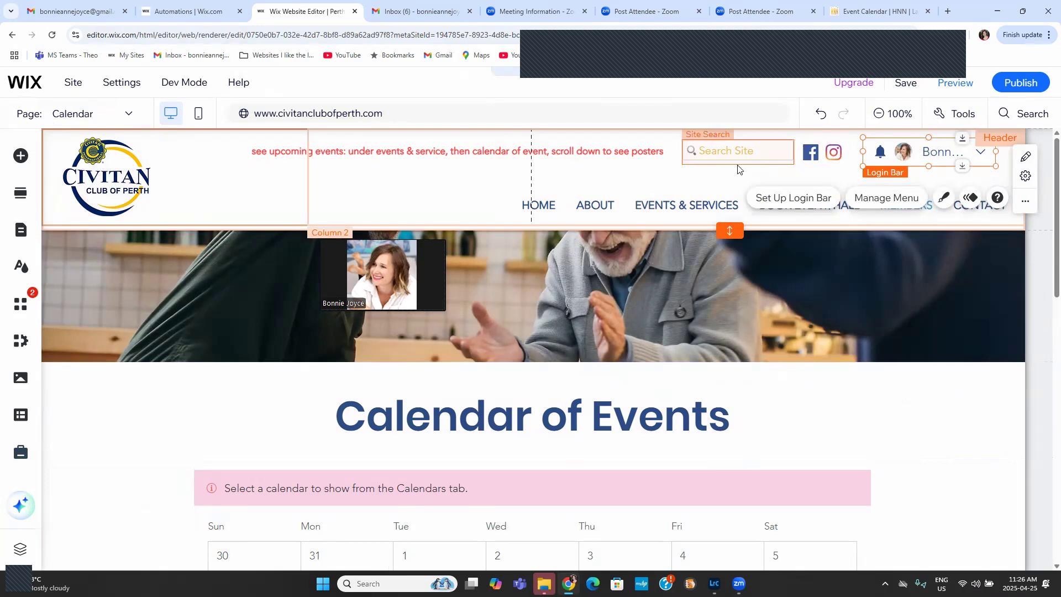
click(718, 178)
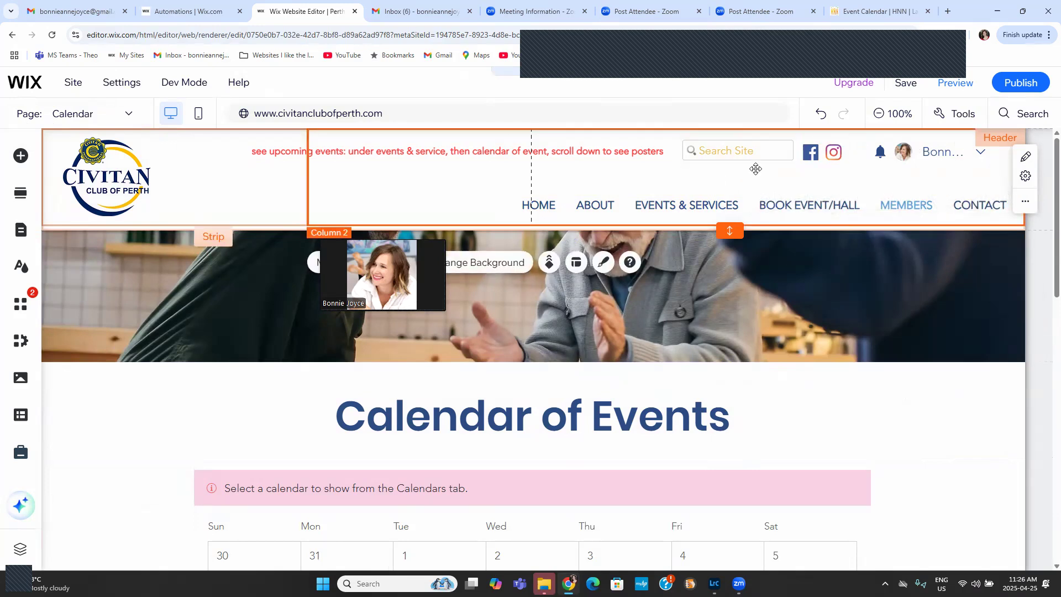
click(926, 156)
drag(925, 157, 914, 154)
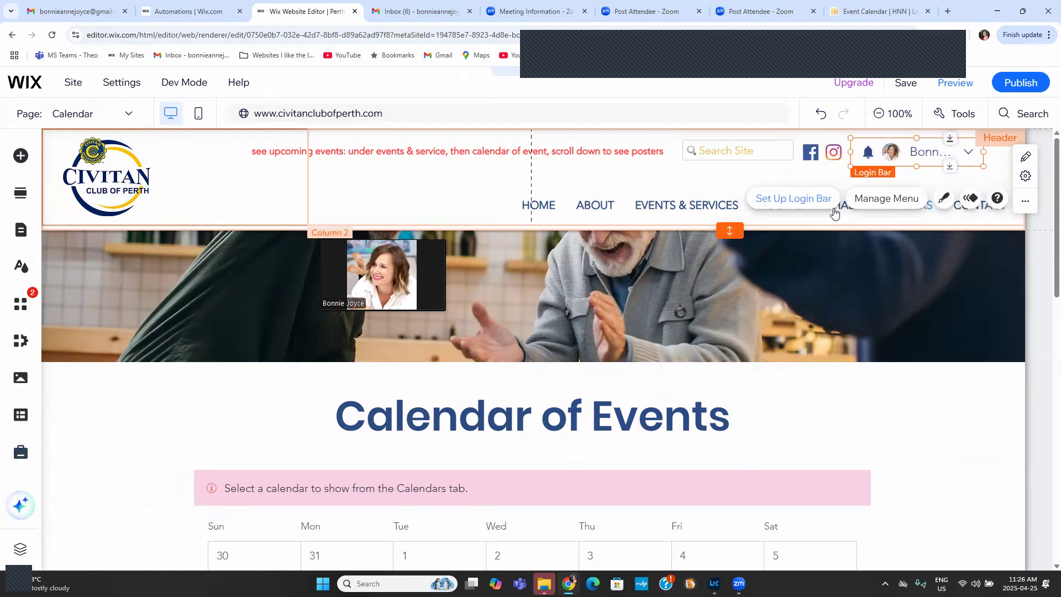
- Publish the site, dismiss the publishing confirmation, and return to the Calendar page's title section
mouse_move(1012, 88)
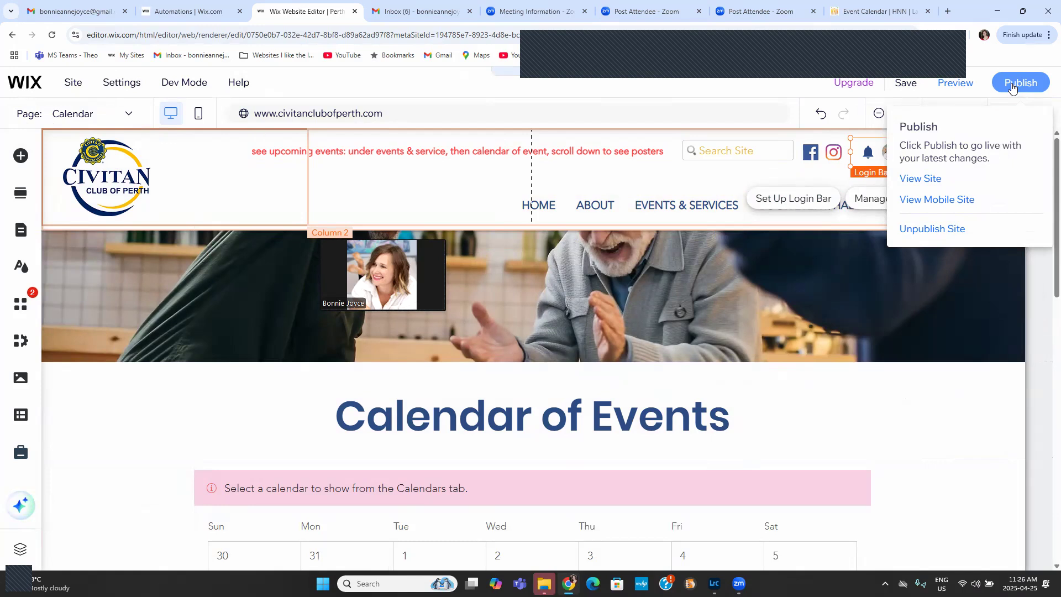
click(1011, 82)
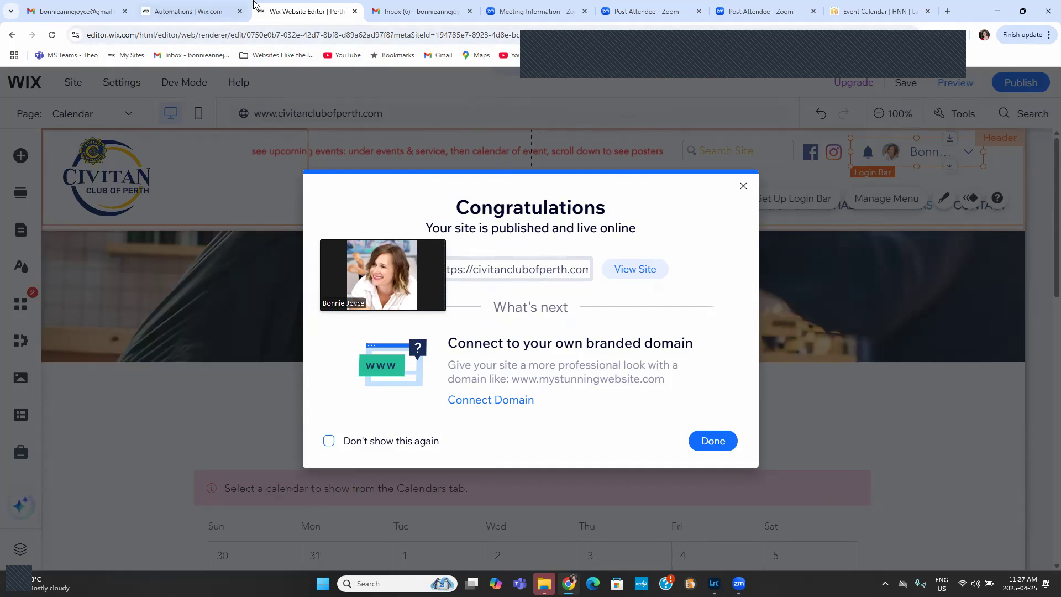
click(733, 441)
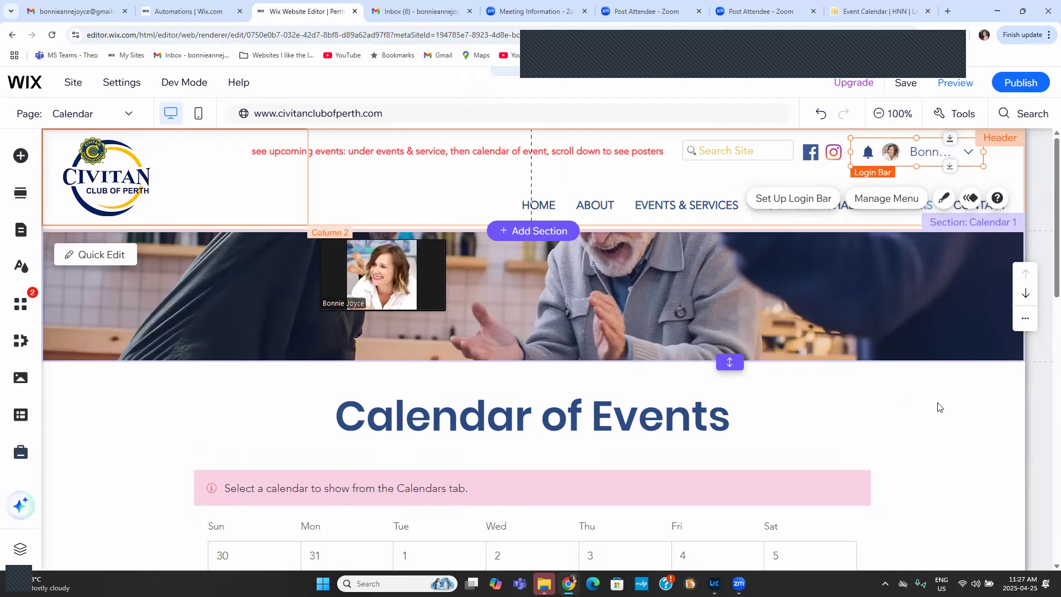
click(912, 403)
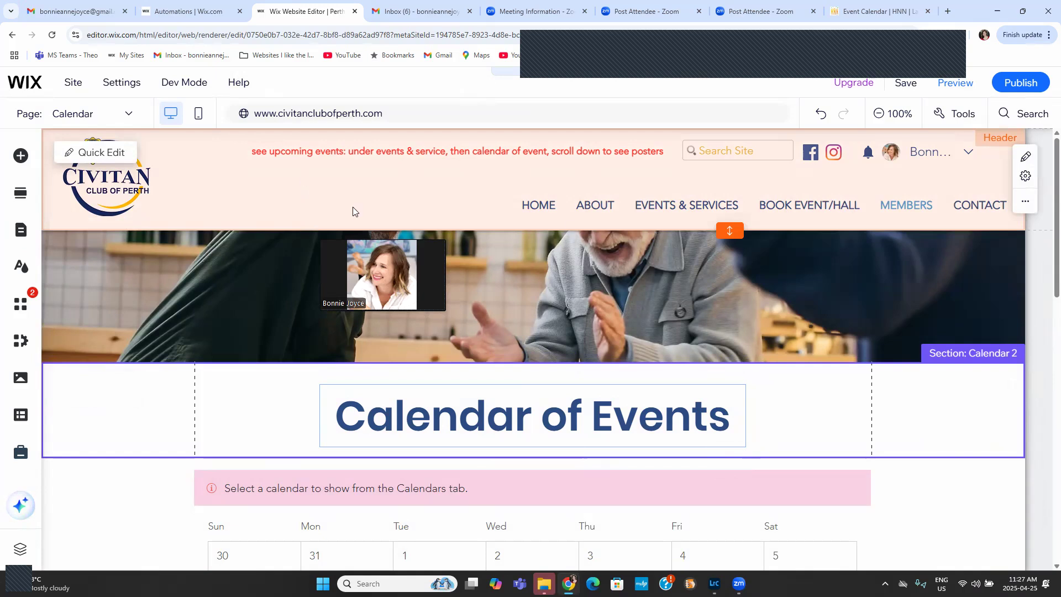
- Switch to the Wix site dashboard and bring up the Website & SEO overview for Perth Civitan
scroll(673, 213, down, 2)
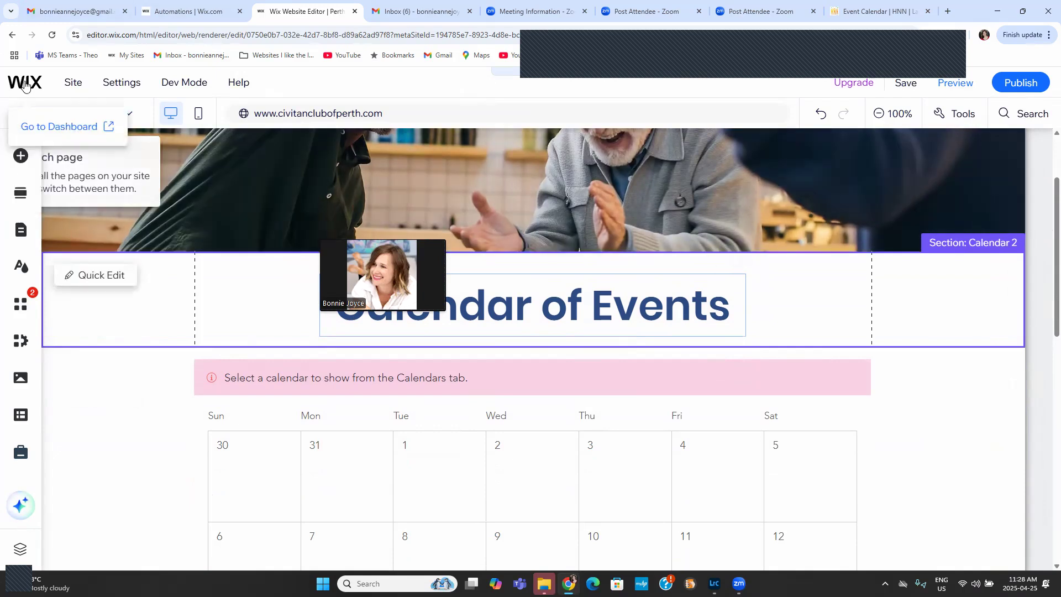
click(172, 12)
click(72, 140)
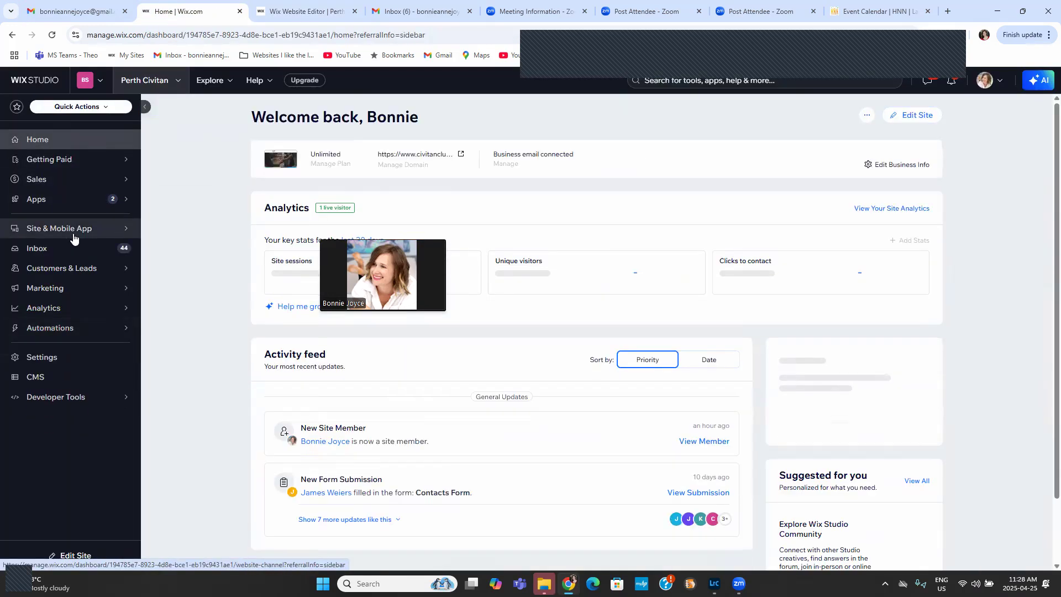
mouse_move(87, 230)
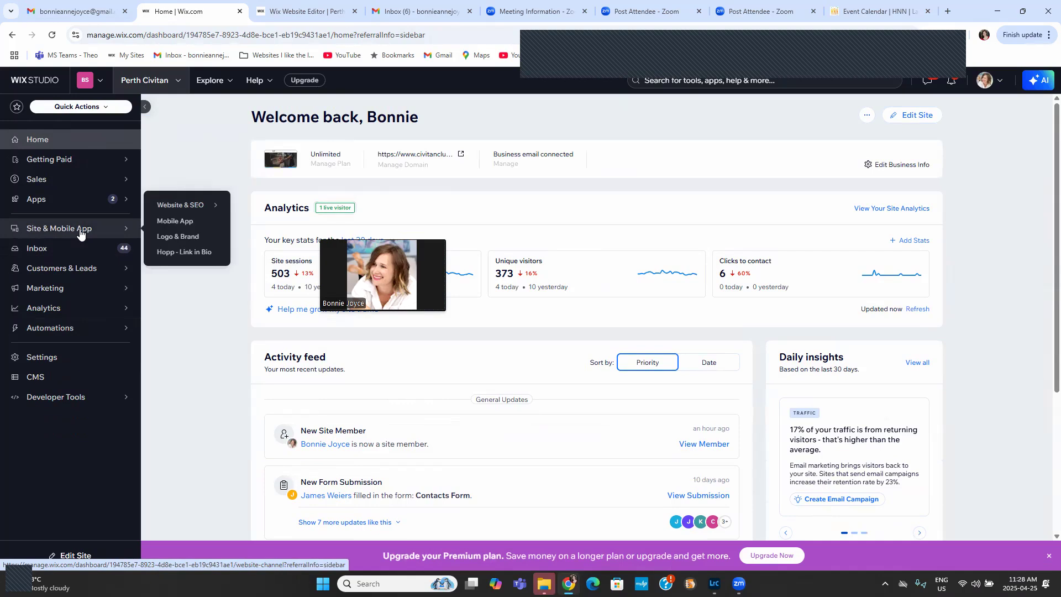
click(185, 206)
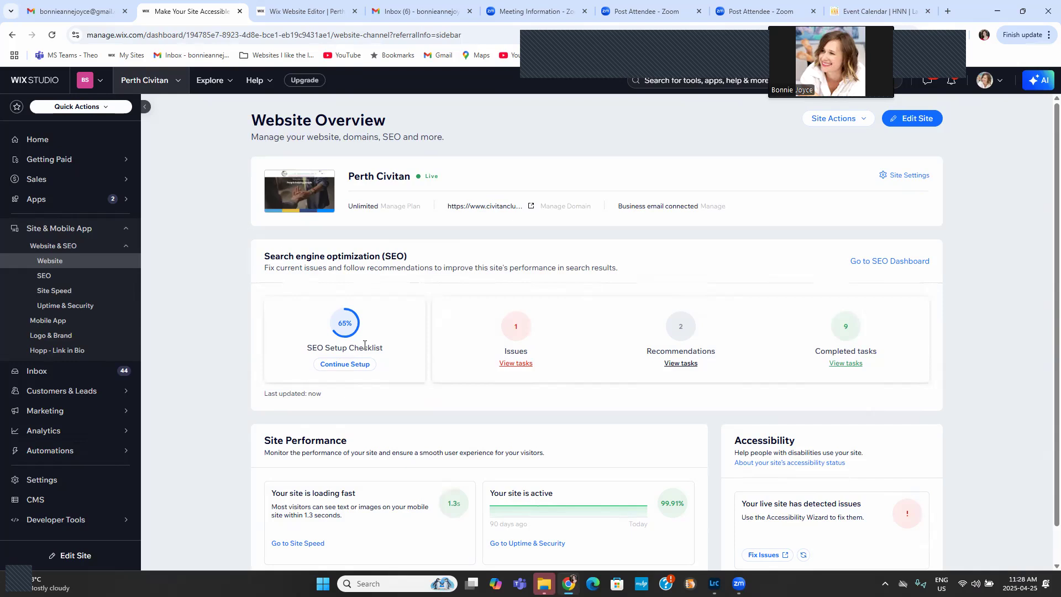
- Examine the SEO Setup Checklist's tasks for the homepage in Step 1 and for the site pages in Step 2
click(379, 363)
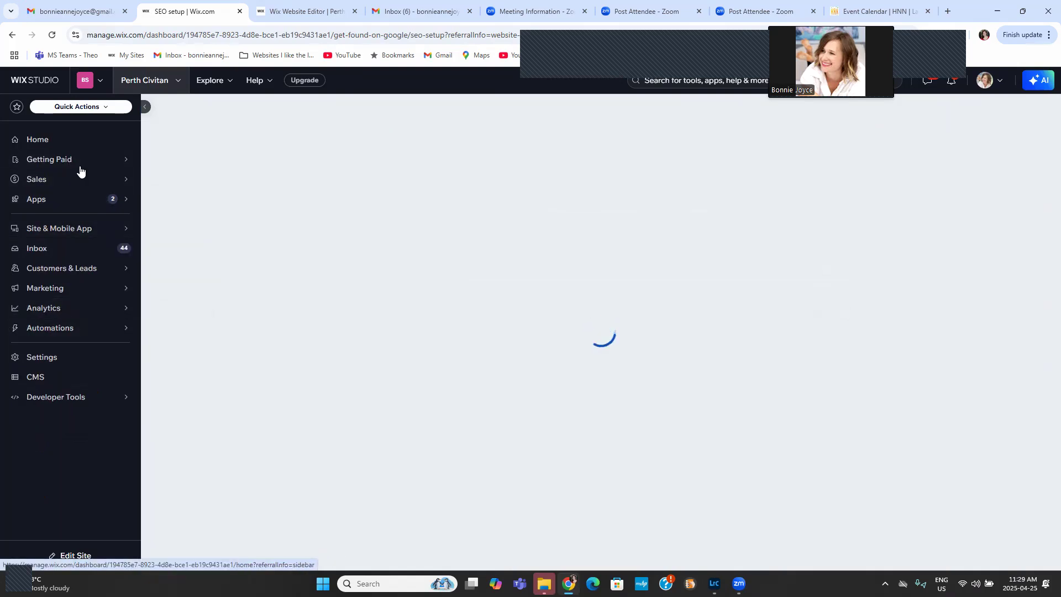
mouse_move(73, 233)
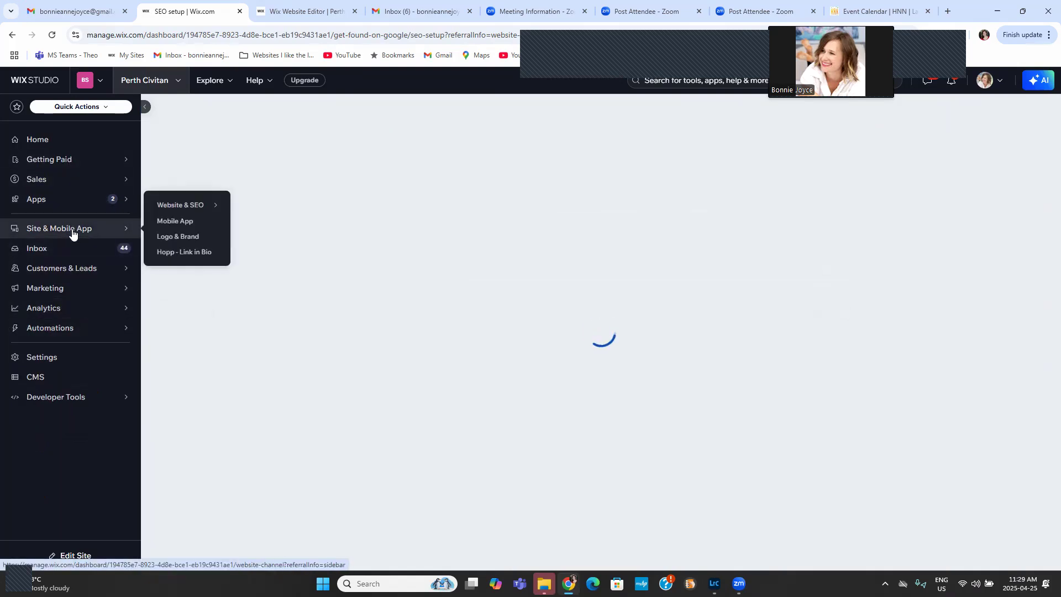
mouse_move(173, 210)
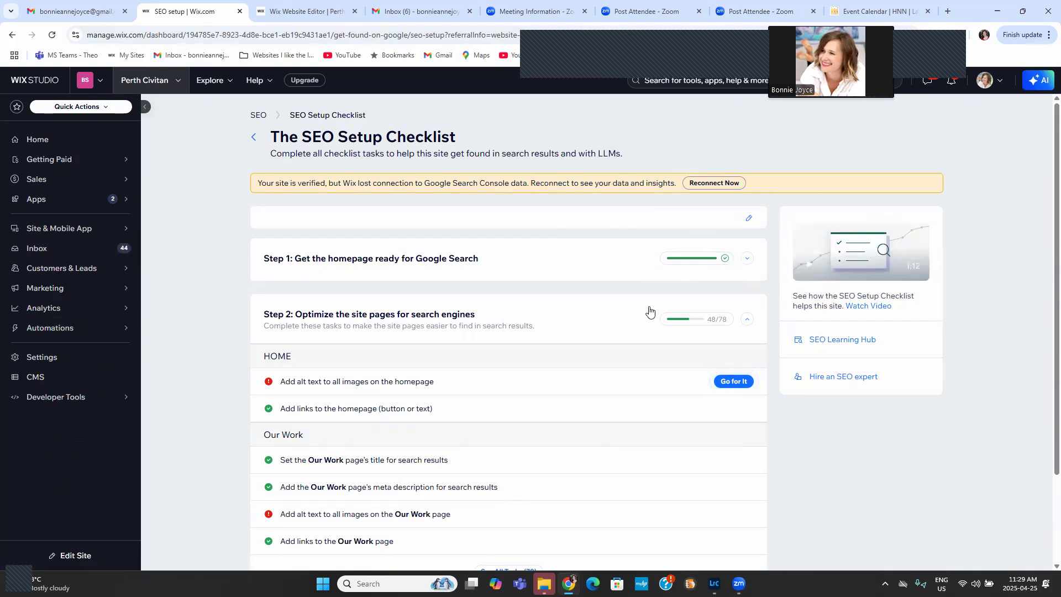
click(751, 262)
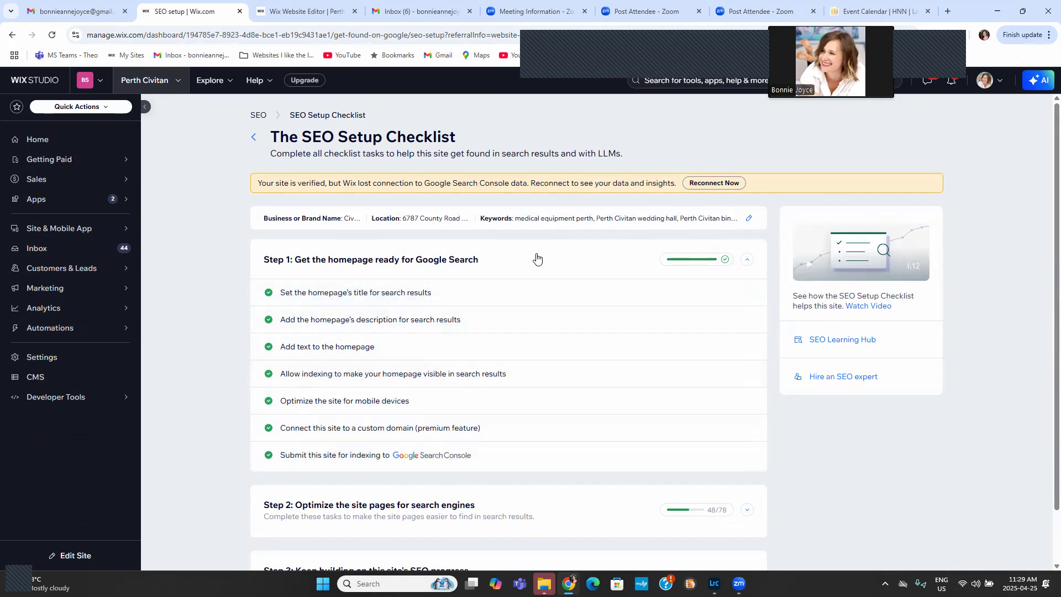
scroll(516, 331, down, 2)
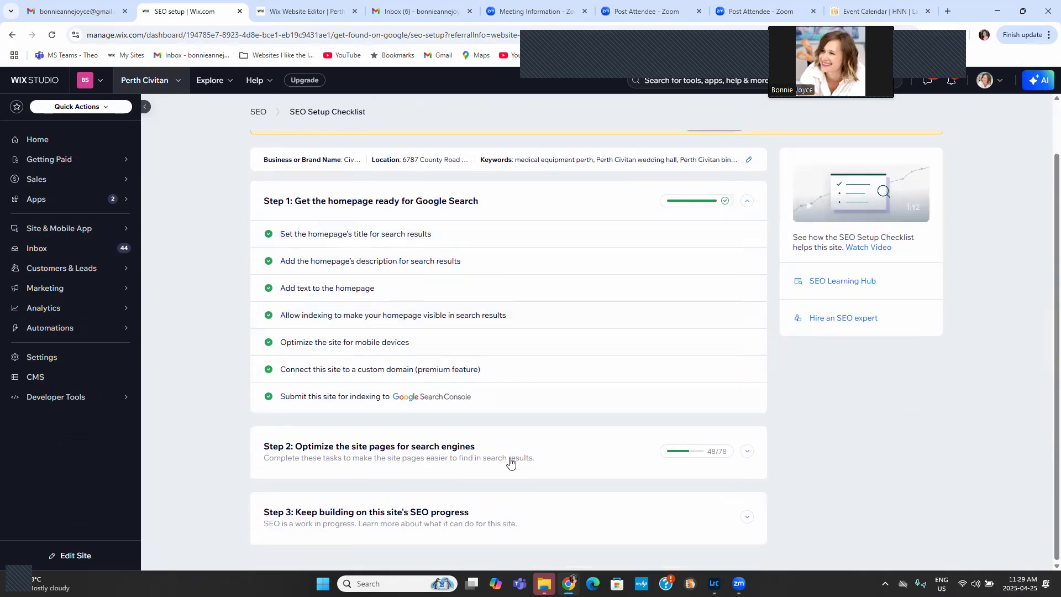
click(747, 453)
mouse_move(314, 405)
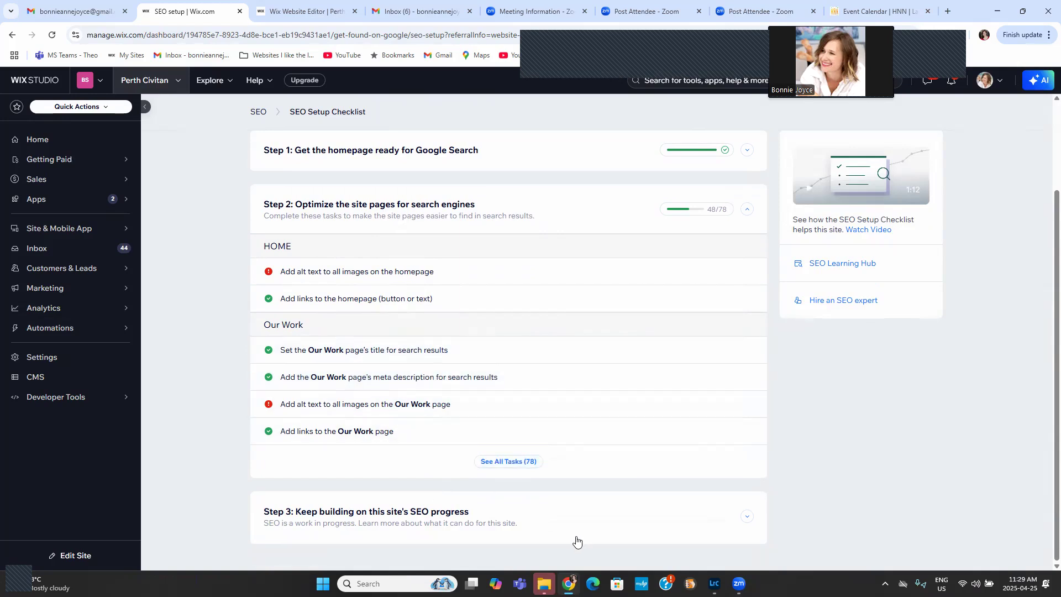
- Return to the Wix editor and review the HOME page's SEO basics, including its title tag and meta description
click(289, 12)
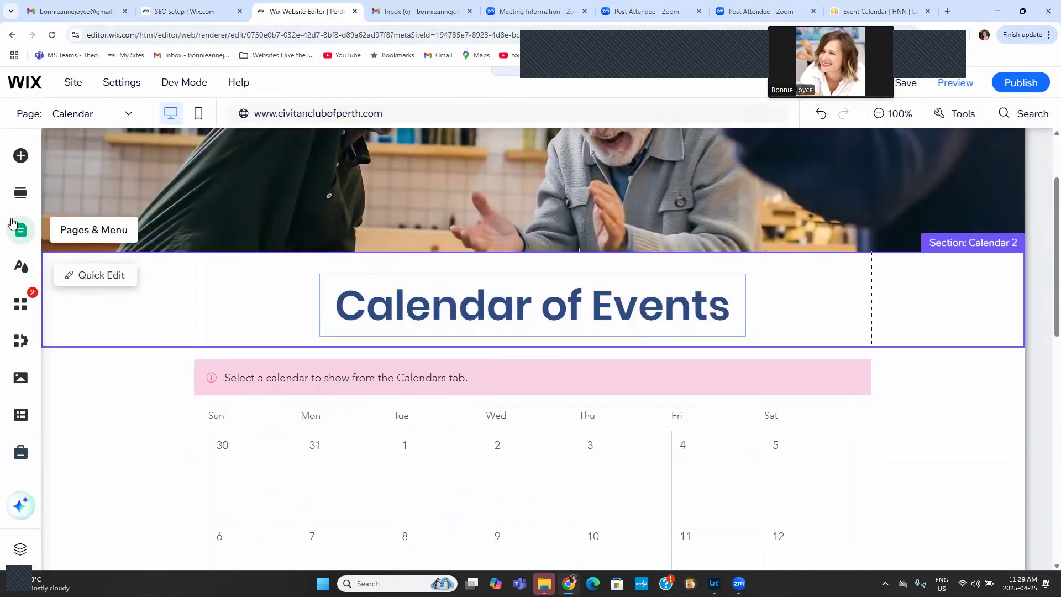
click(21, 232)
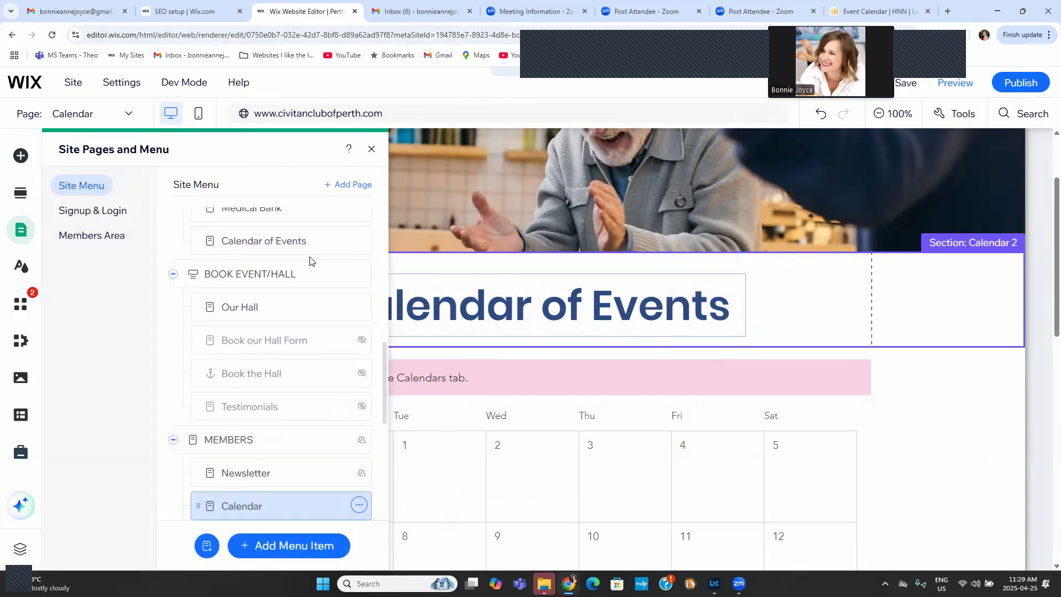
scroll(309, 252, up, 10)
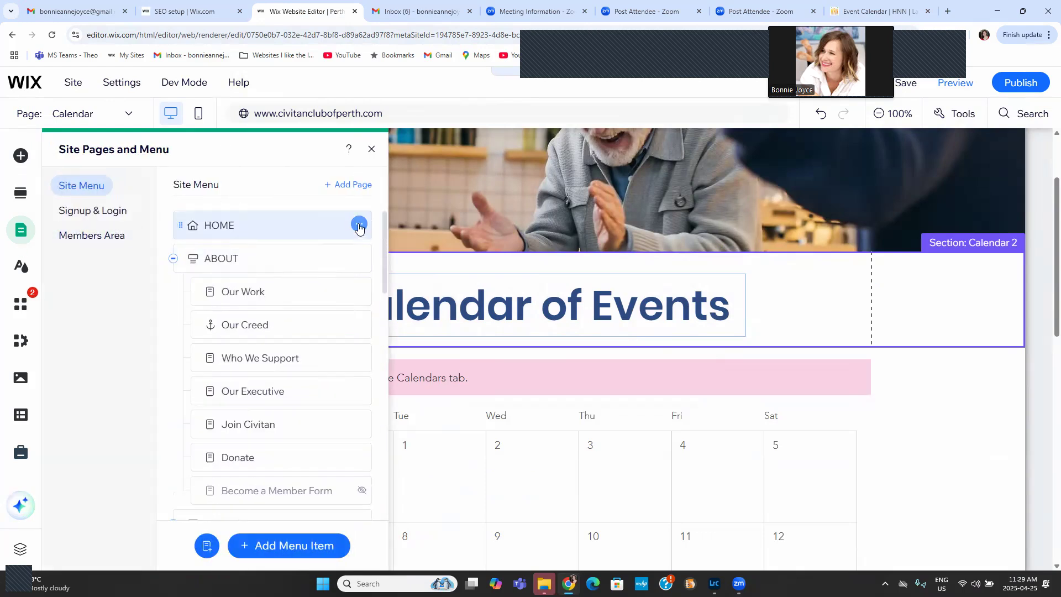
click(359, 226)
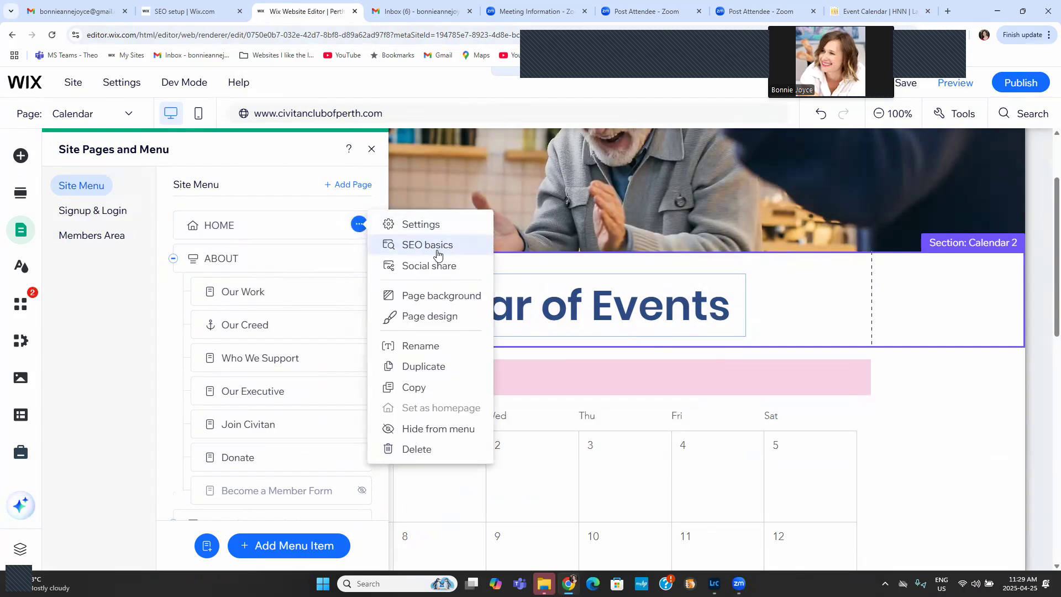
click(437, 246)
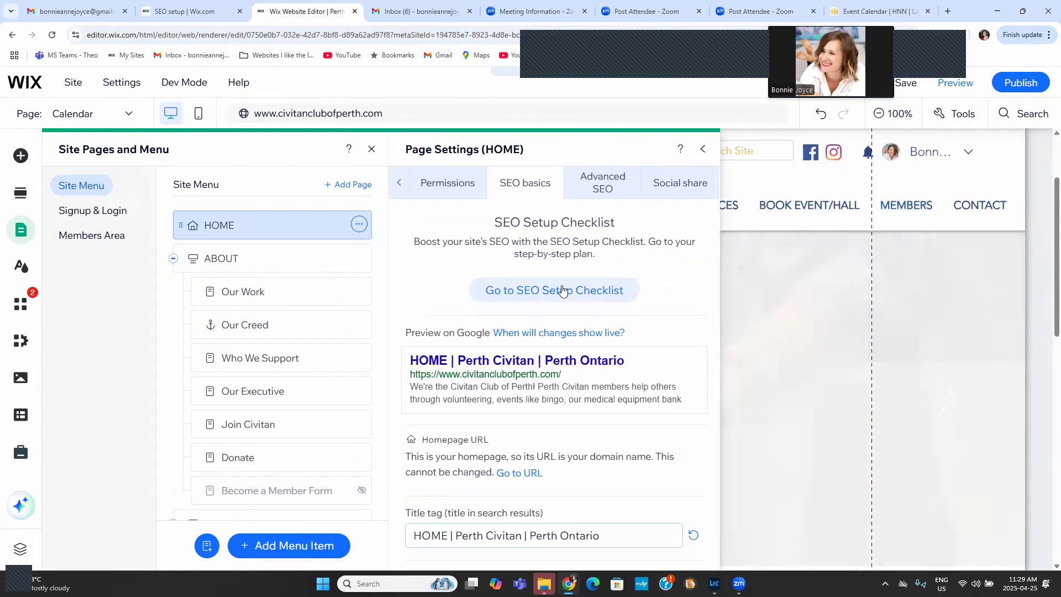
scroll(545, 452, down, 3)
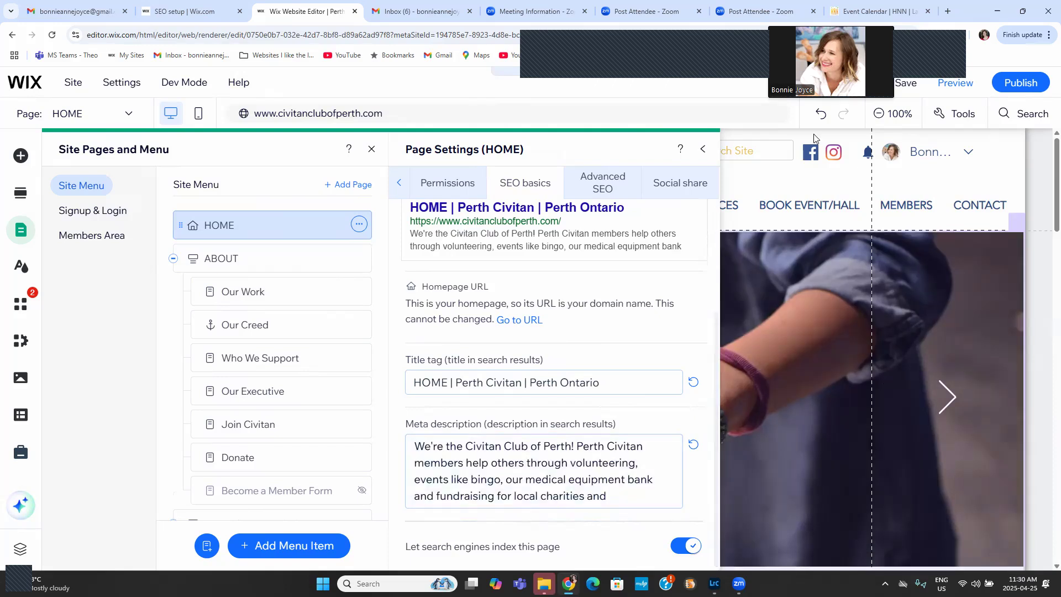
- Open Google in a new browser tab and search for "community organization"
click(947, 12)
text(google)
key(Return)
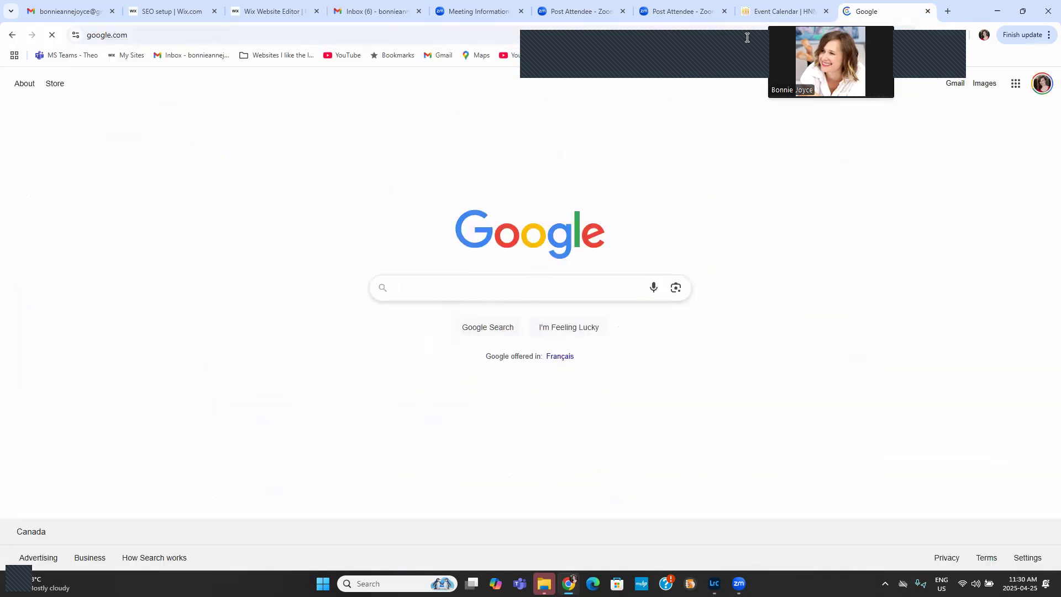
click(575, 279)
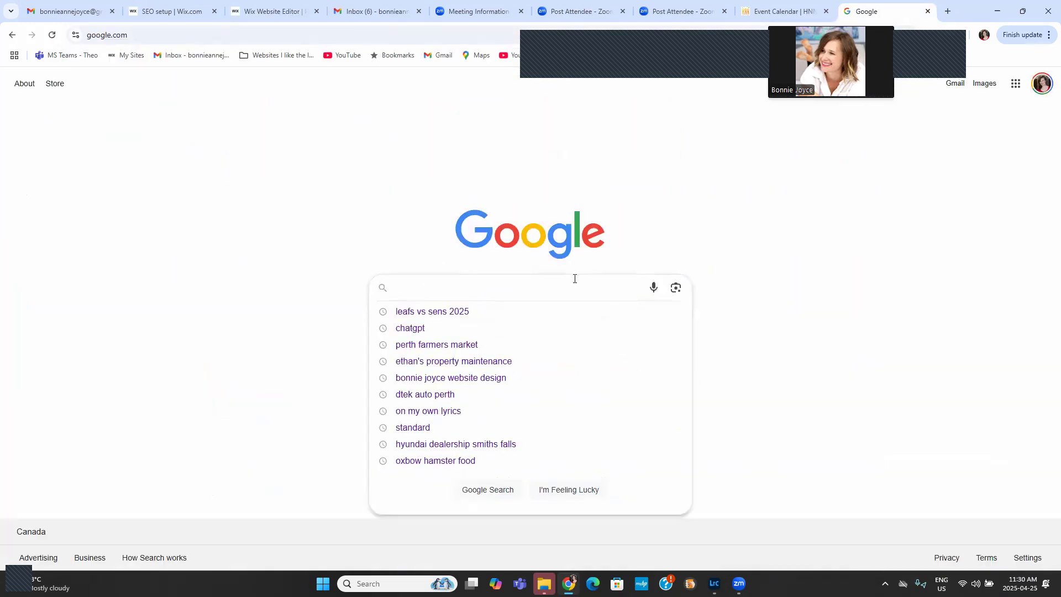
text(community organization)
key(Return)
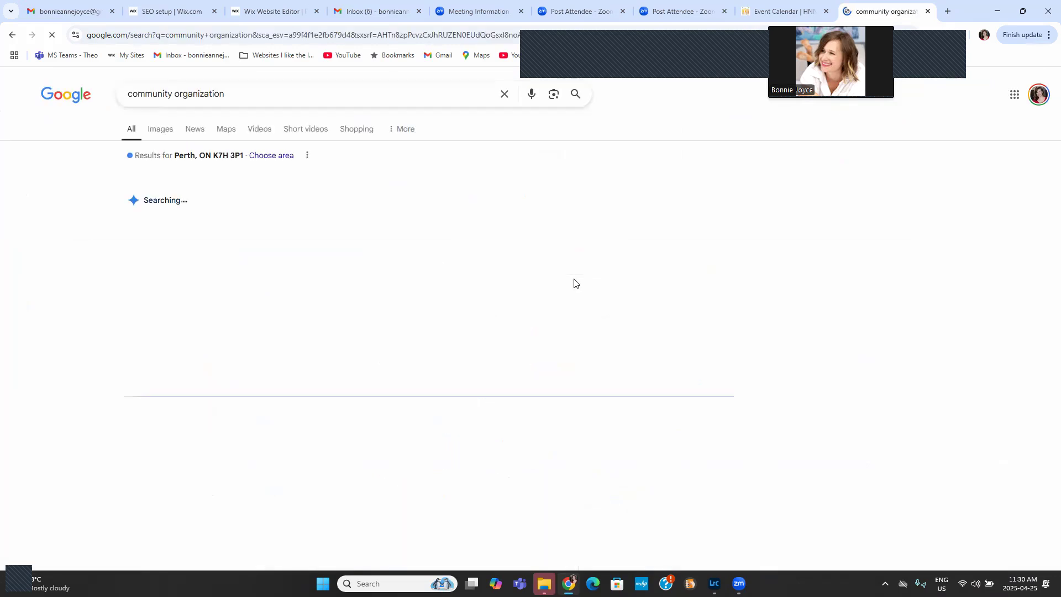
- Look through the Google results, from the overview and places to the titles and descriptions of the listed websites
scroll(484, 283, down, 3)
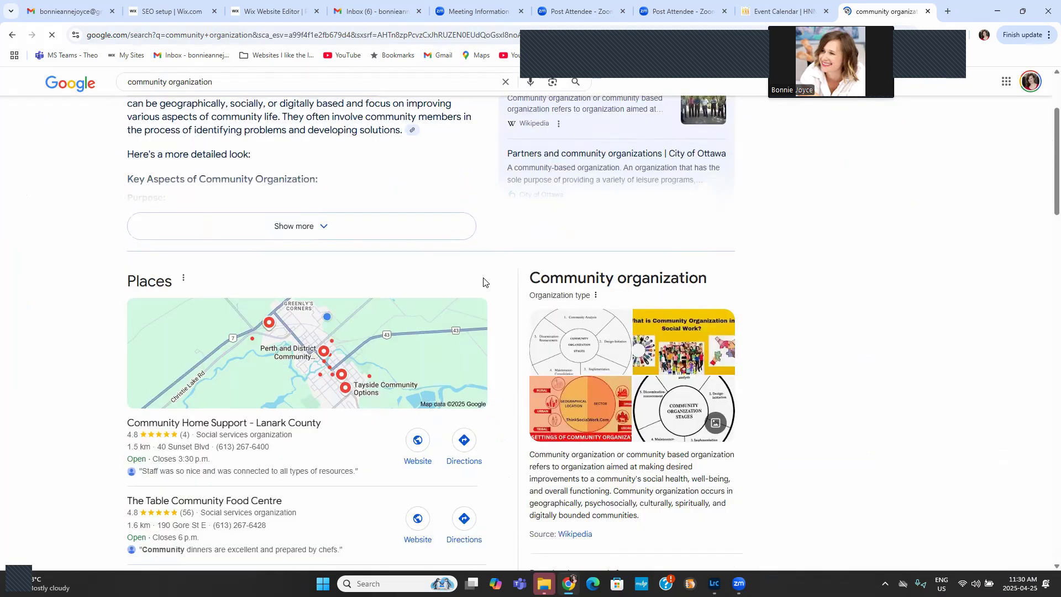
scroll(492, 276, down, 3)
scroll(500, 271, up, 5)
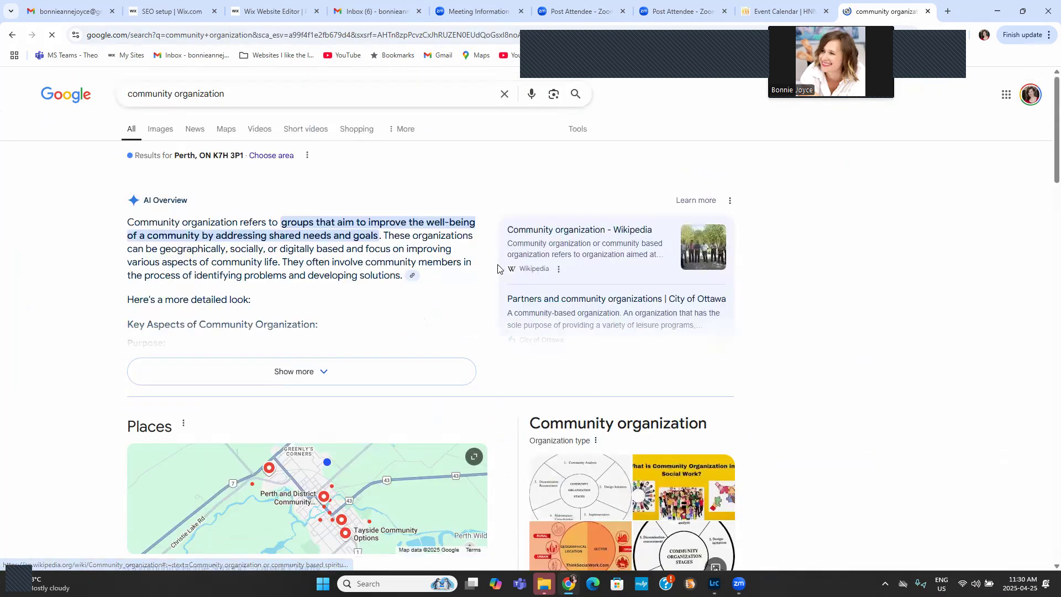
scroll(380, 337, down, 8)
scroll(381, 337, down, 7)
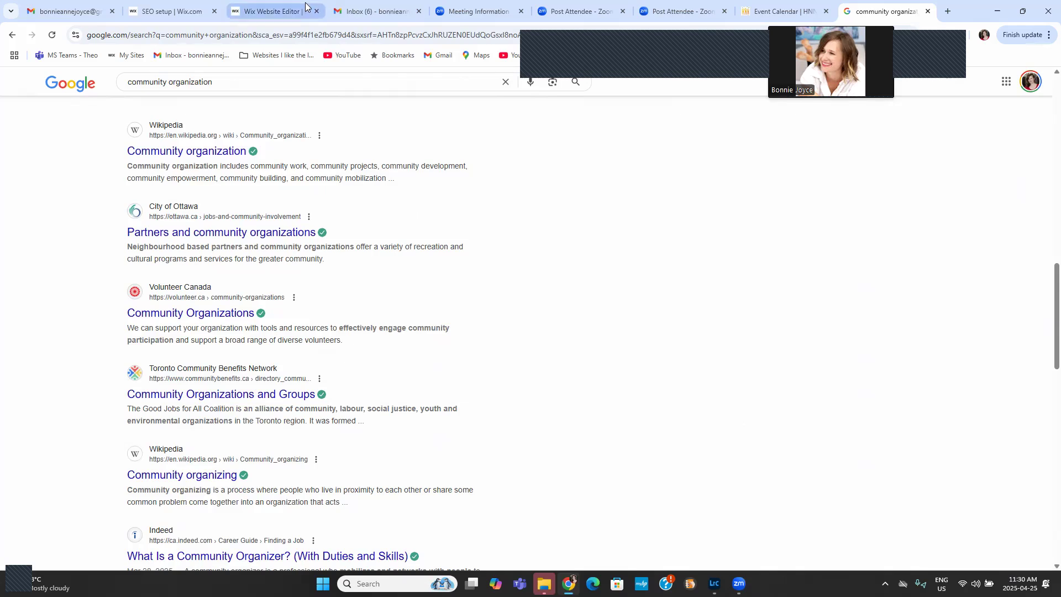
- Return to the Wix editor and highlight the word HOME in the homepage's title tag
click(280, 13)
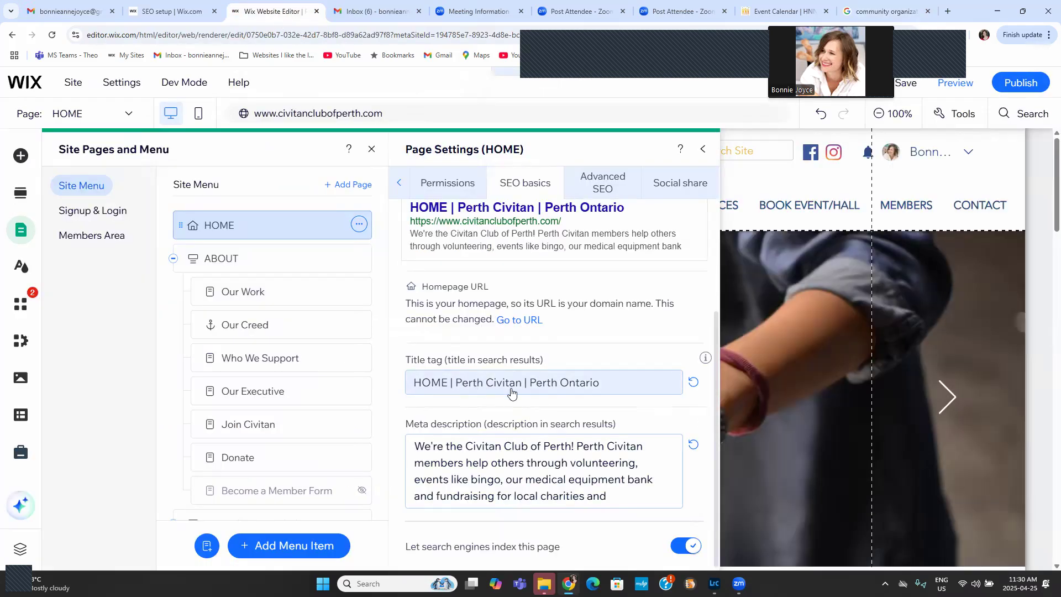
triple_click(464, 387)
drag(449, 385, 396, 372)
click(440, 381)
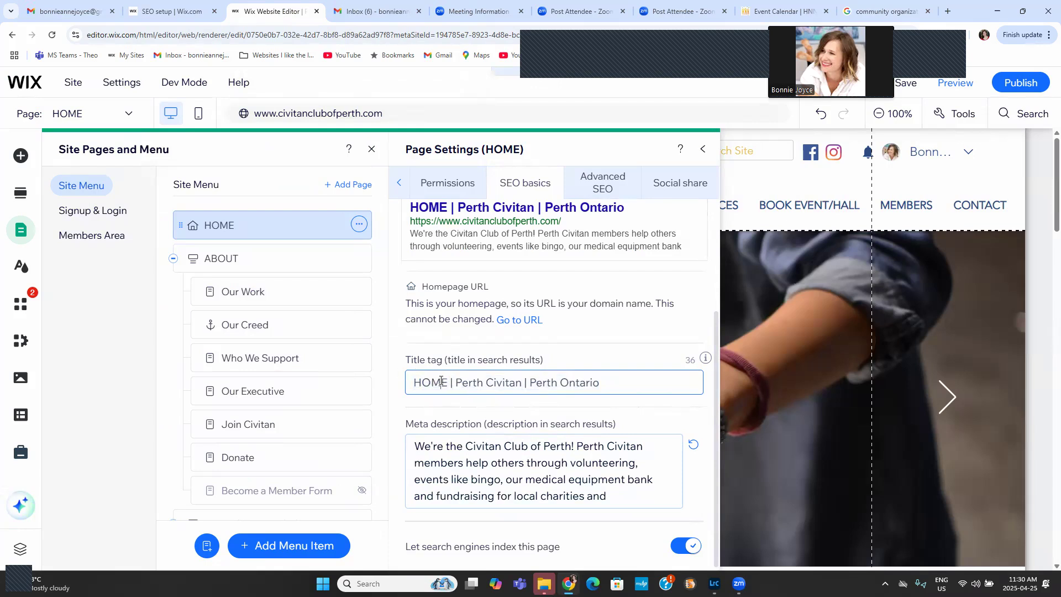
drag(448, 386, 405, 370)
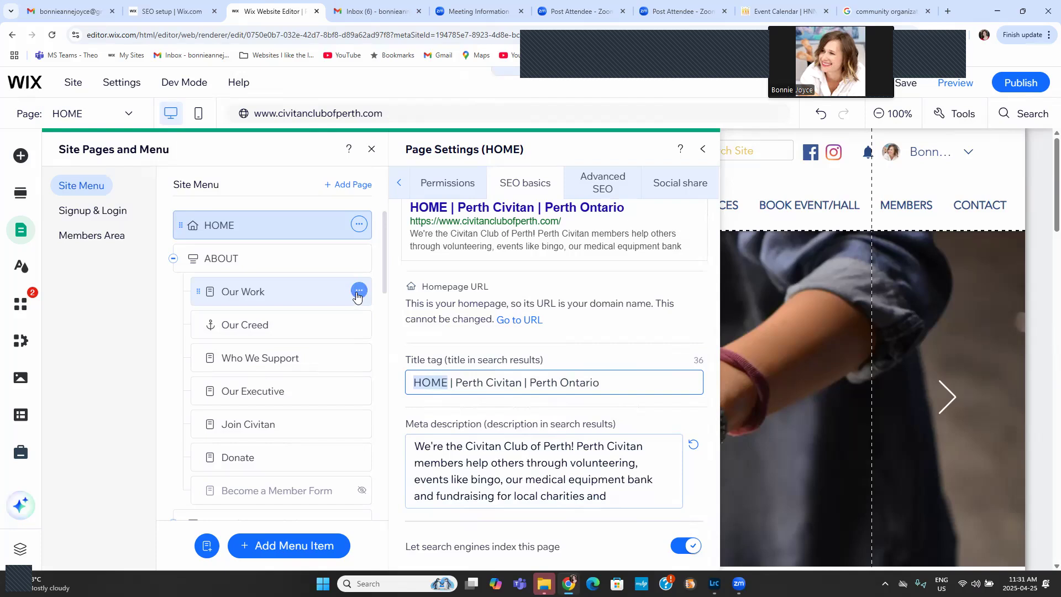
- Review the Our Work page's SEO basics, close its settings and look over the Who We Are text on the page
click(359, 291)
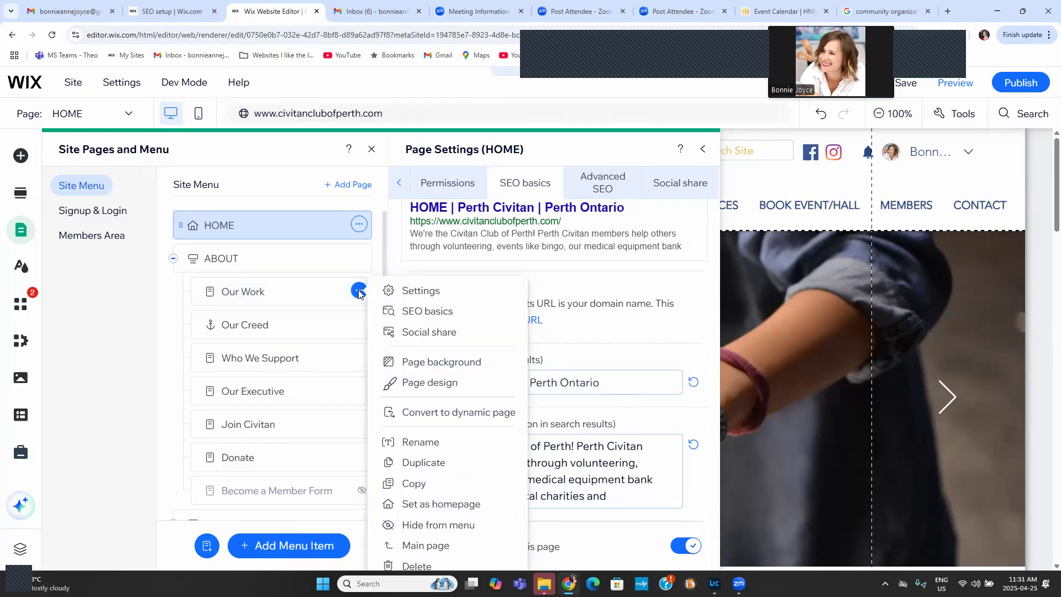
click(402, 314)
scroll(587, 427, down, 2)
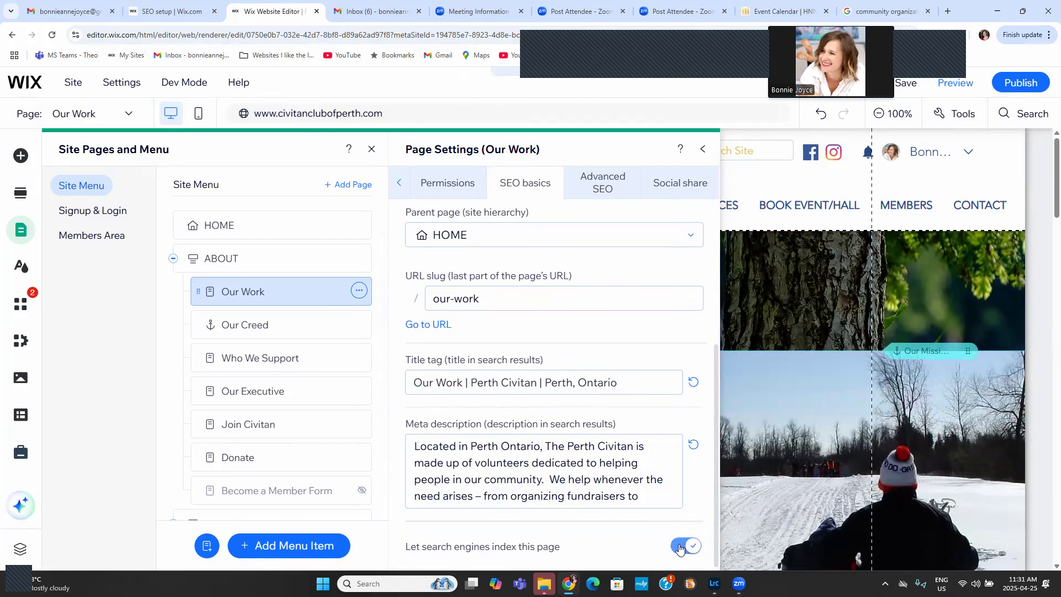
click(703, 151)
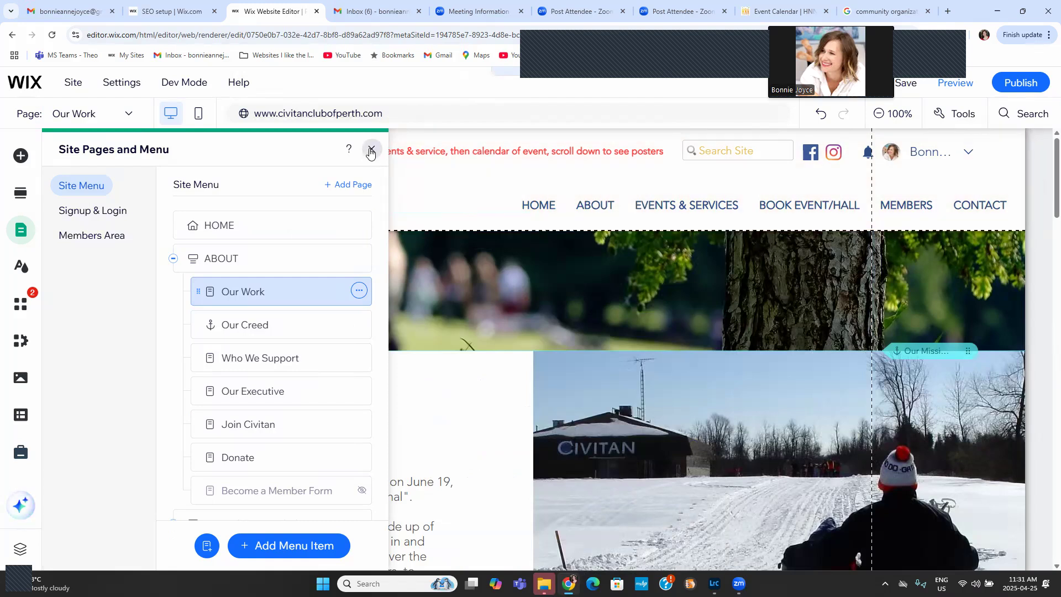
click(370, 150)
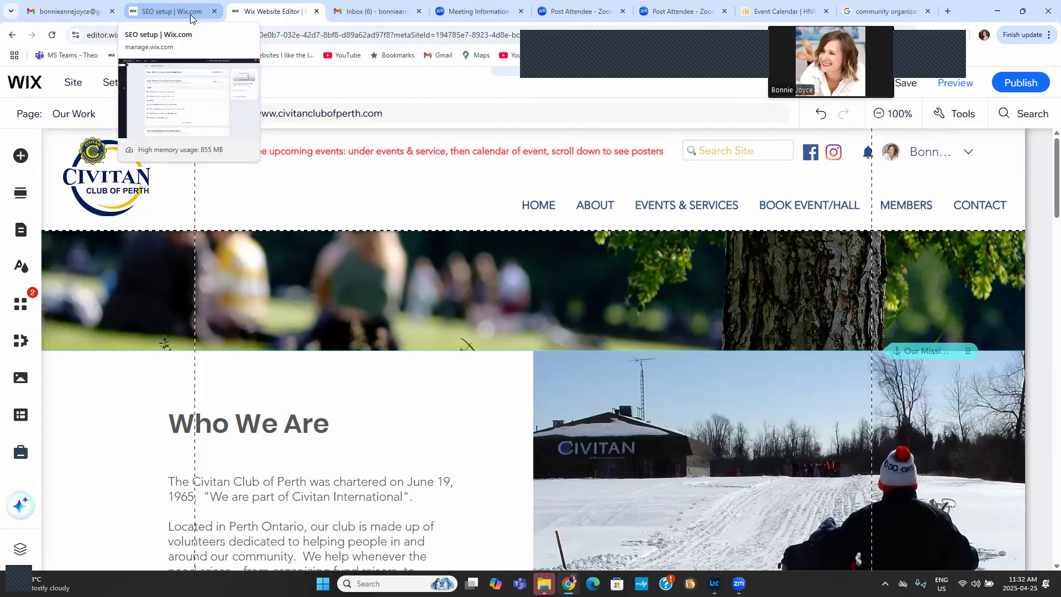
scroll(552, 545, down, 2)
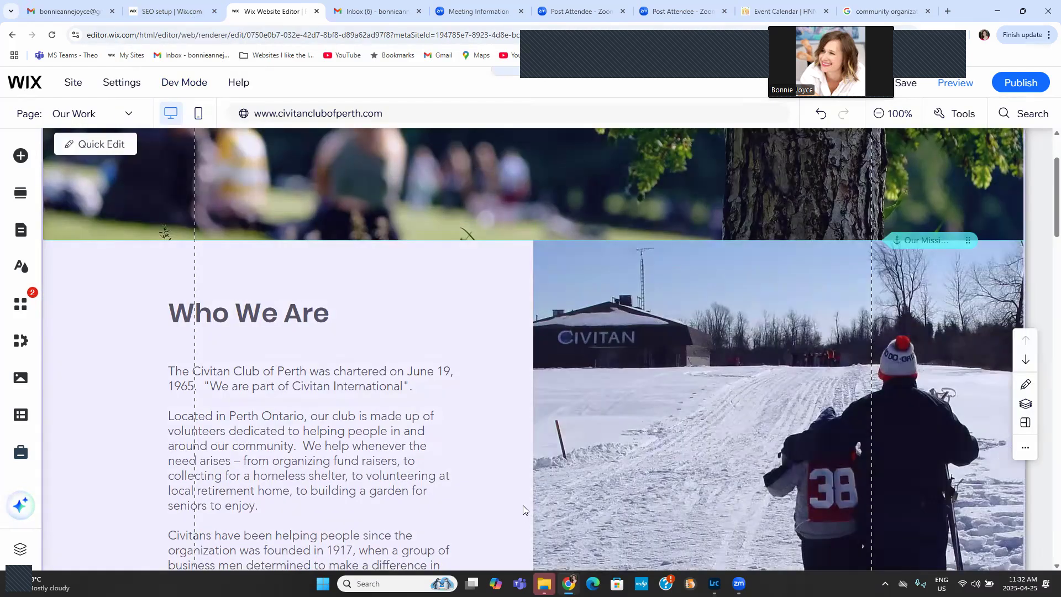
scroll(522, 505, down, 2)
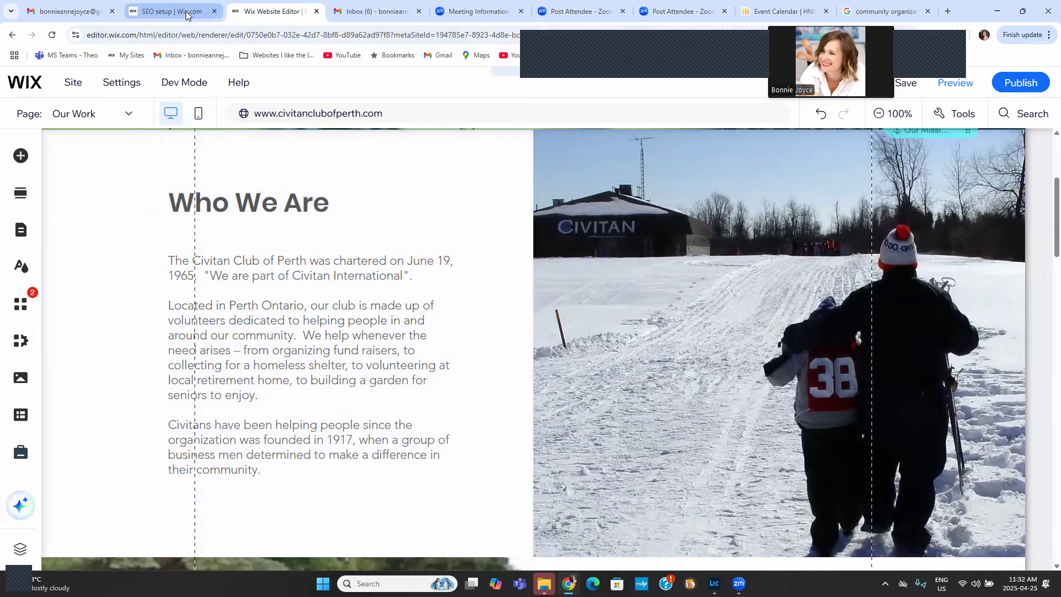
- Expand Step 1 of the SEO Setup Checklist and reconnect the site to Google Search Console, granting Wix SEO access to the owner's Google account
click(168, 12)
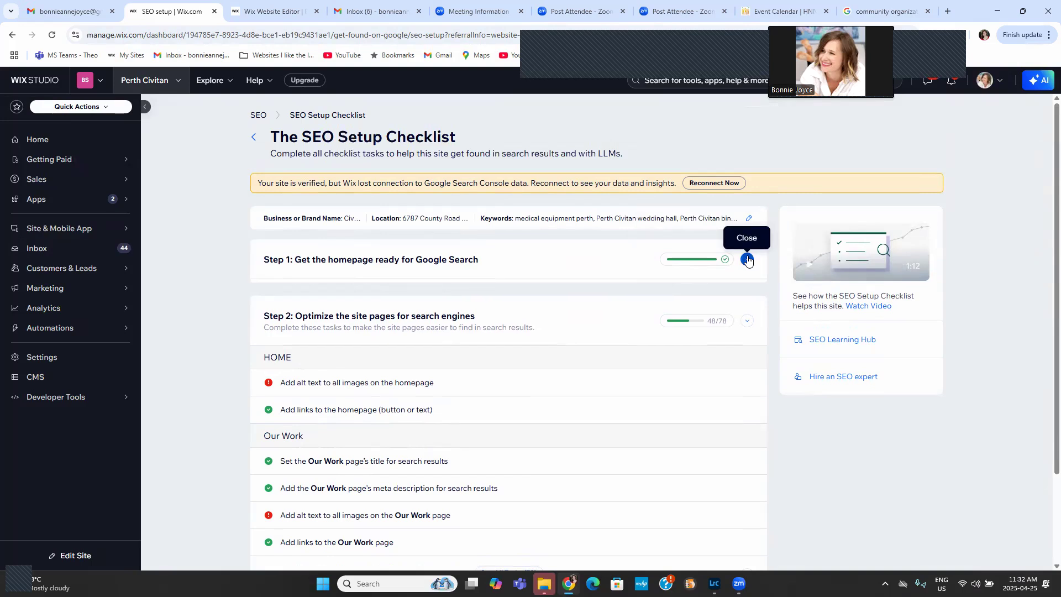
click(747, 259)
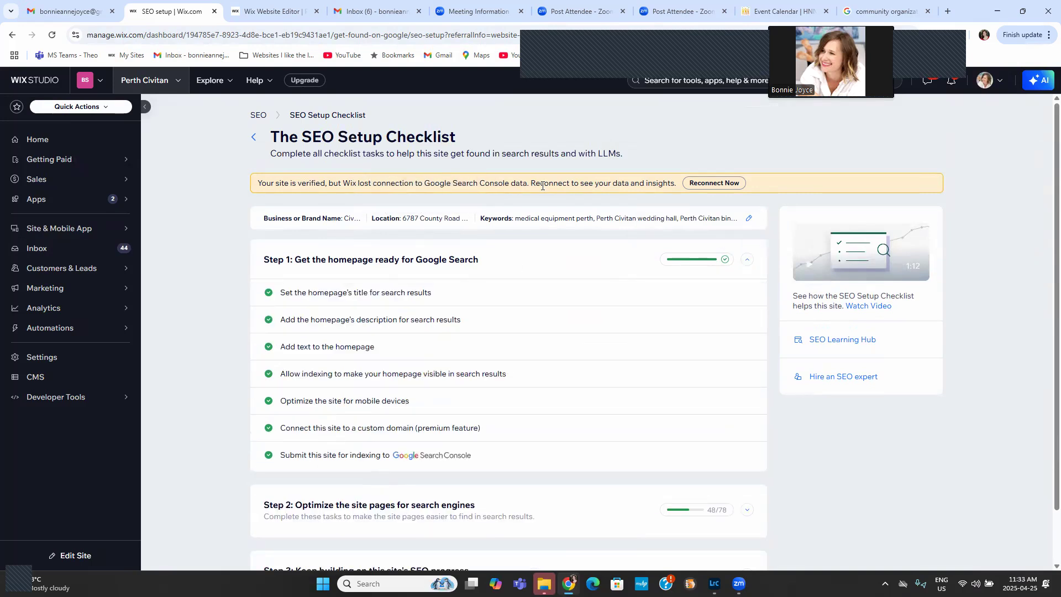
click(715, 184)
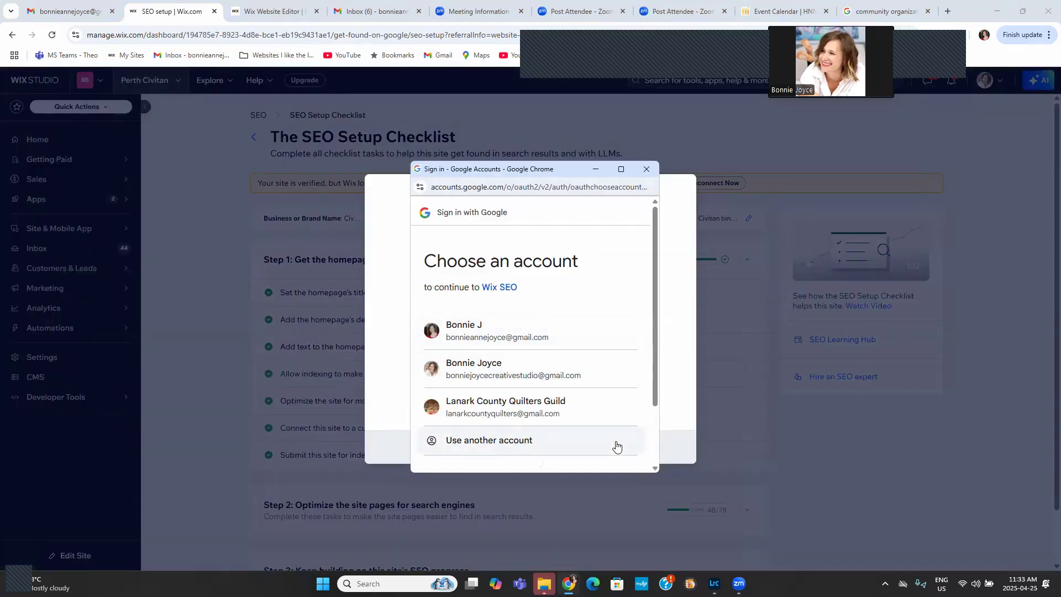
click(511, 333)
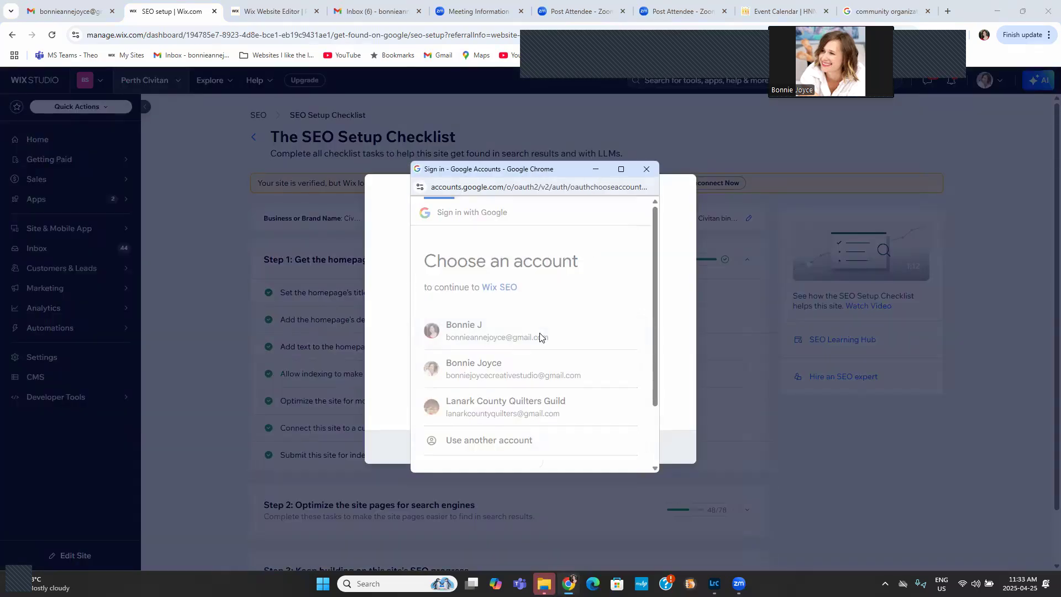
click(596, 444)
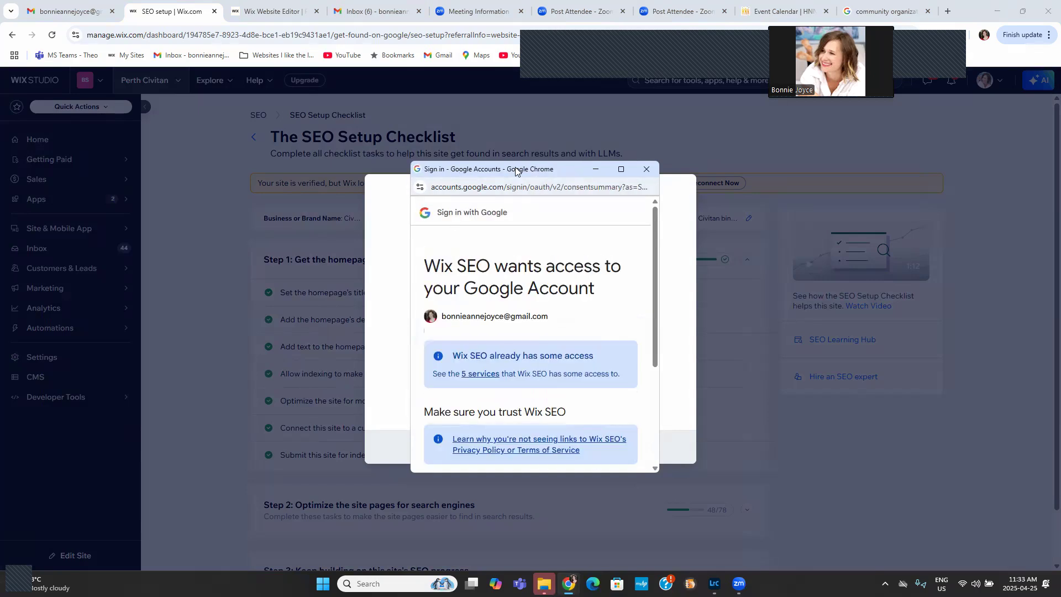
drag(515, 169, 176, 120)
scroll(227, 395, down, 3)
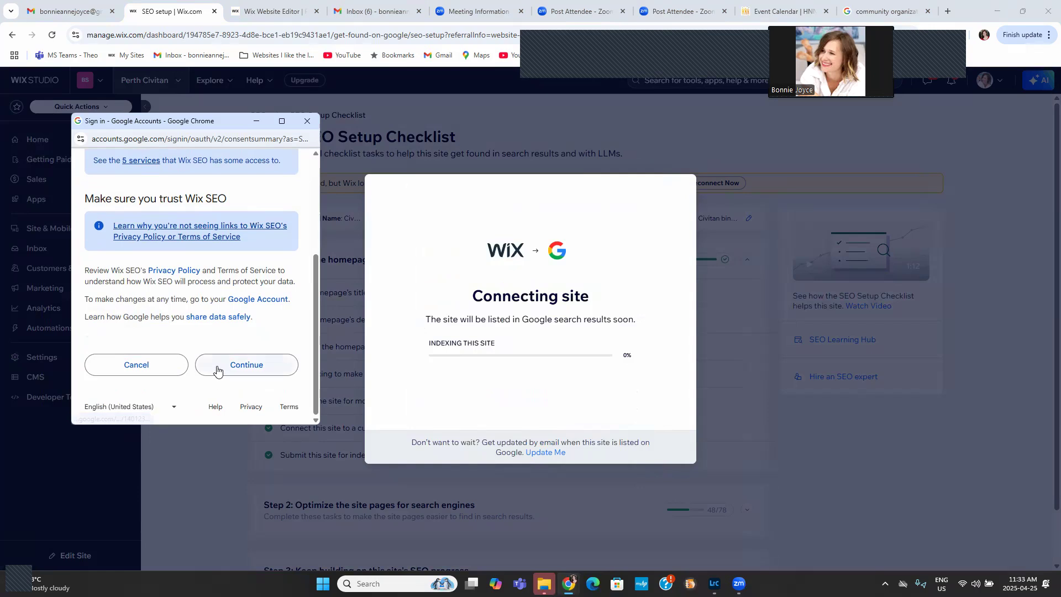
click(222, 369)
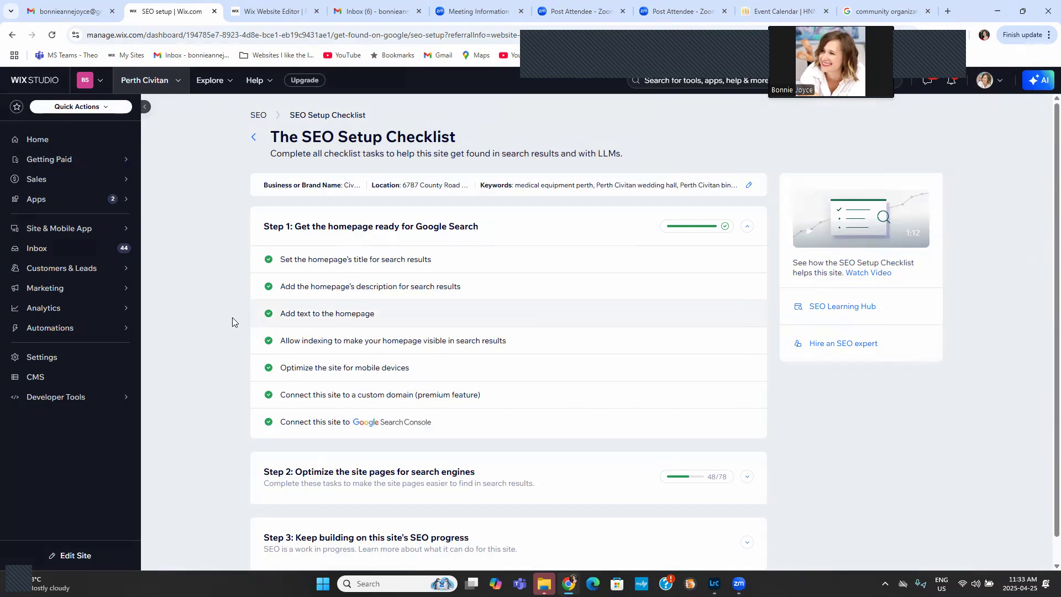
scroll(210, 316, down, 1)
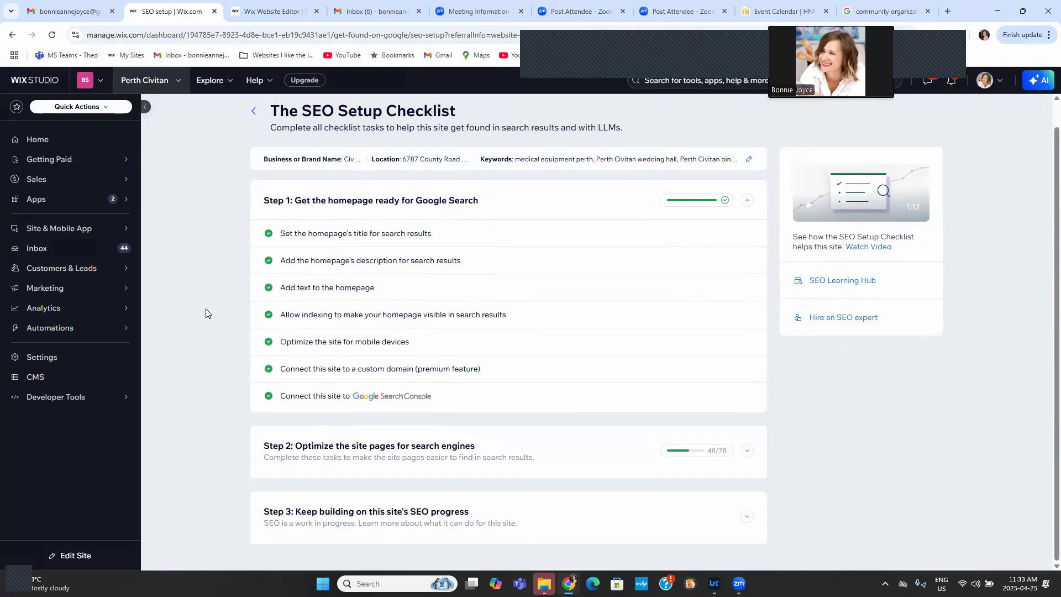
- Return to the Our Work page in the Wix editor and close the Site Pages and Menu panel
mouse_move(129, 228)
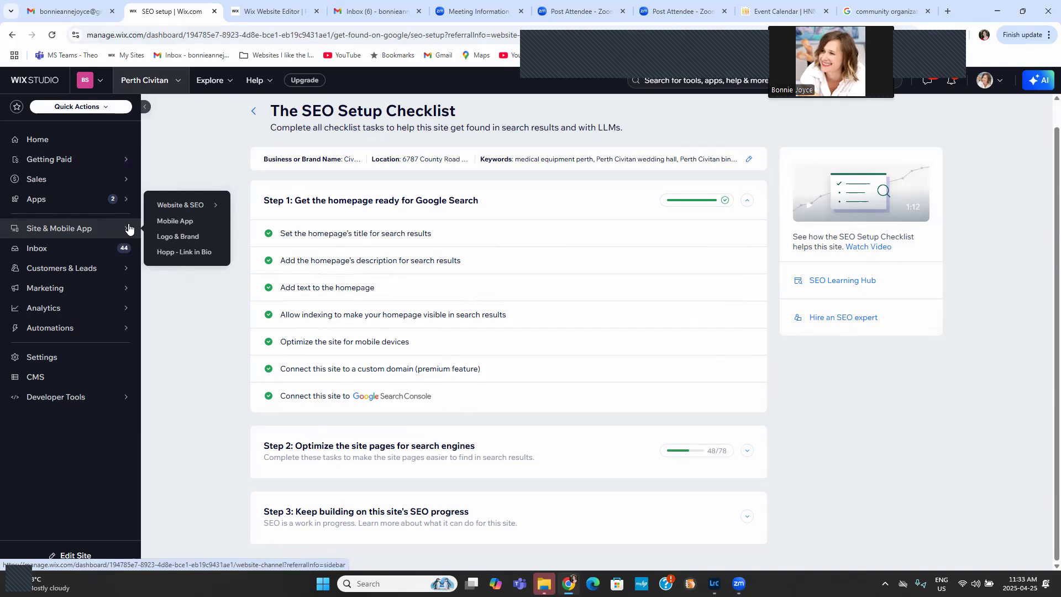
click(260, 18)
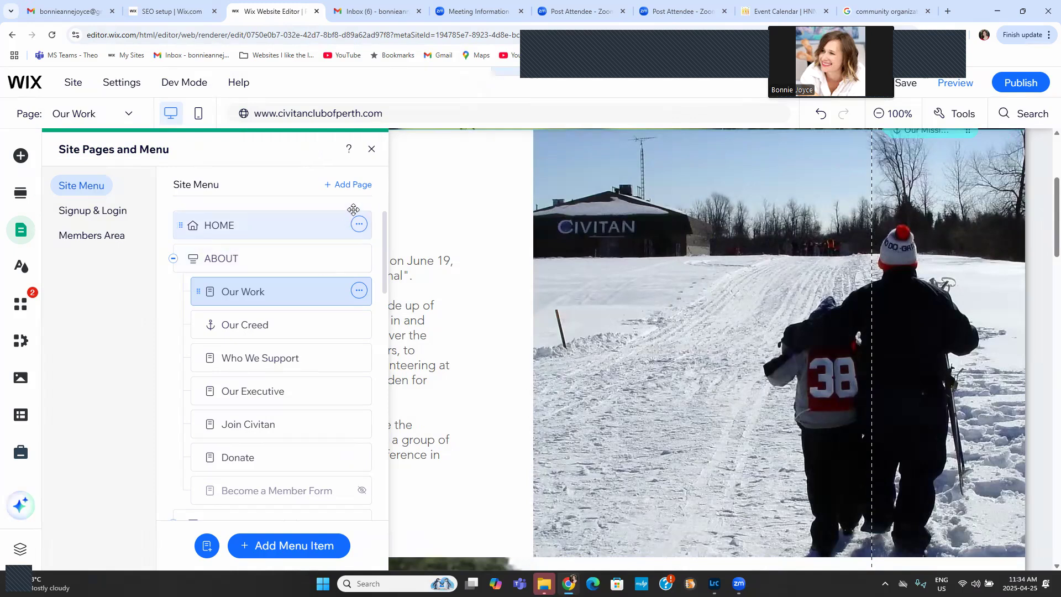
click(374, 154)
scroll(1046, 141, up, 4)
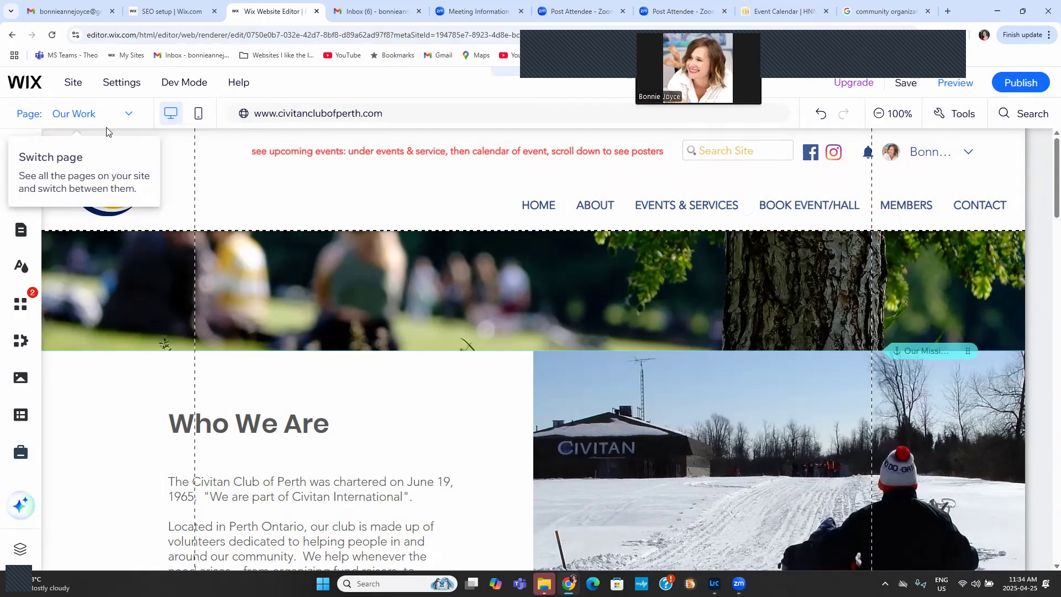
click(109, 133)
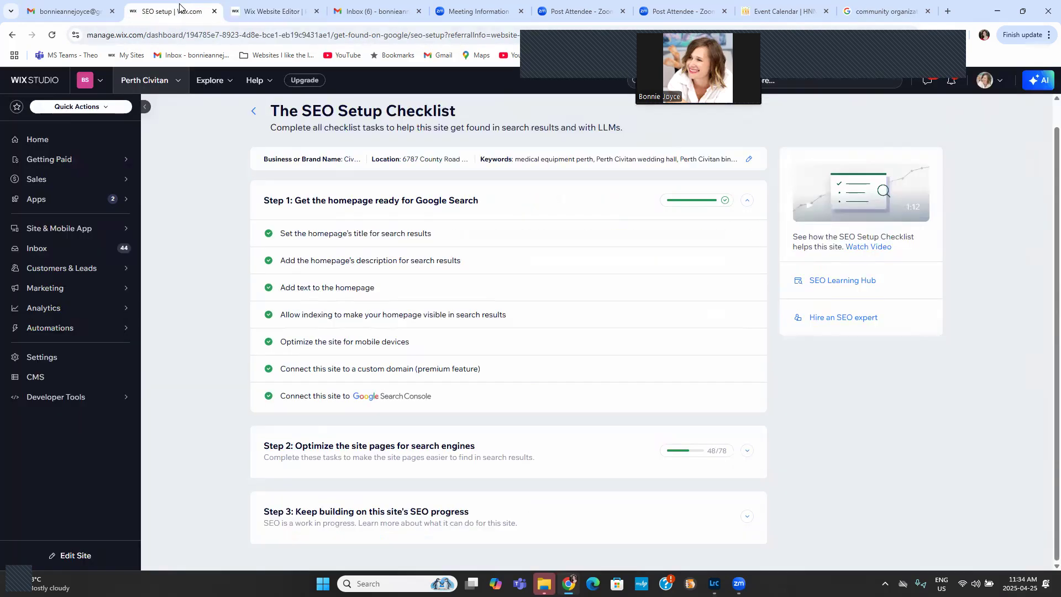
- Return to the Wix dashboard and view the SEO issue tasks from the Website & SEO overview
click(169, 11)
mouse_move(897, 13)
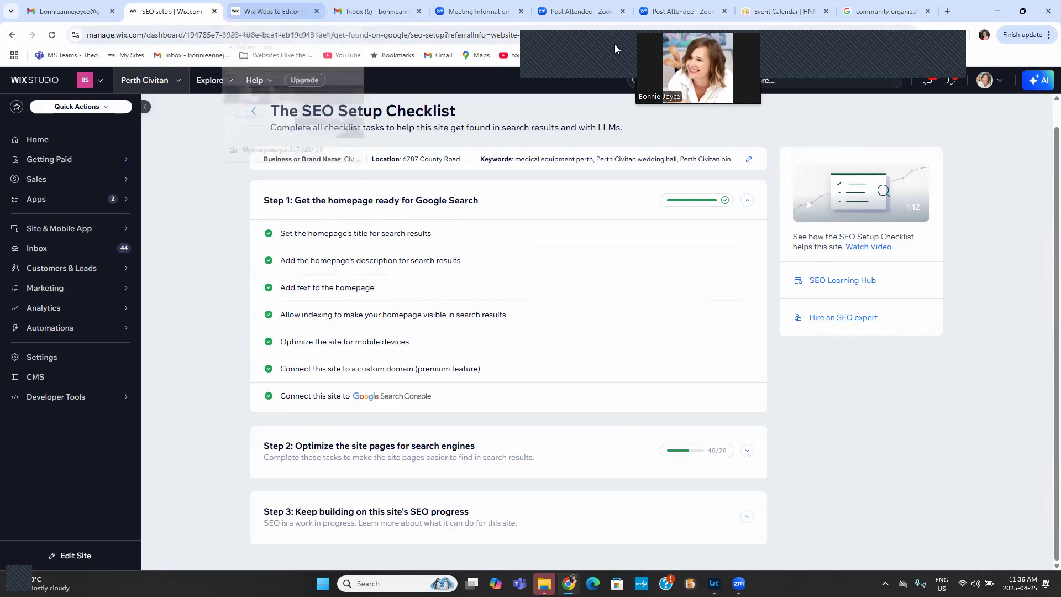
drag(709, 28, 539, 43)
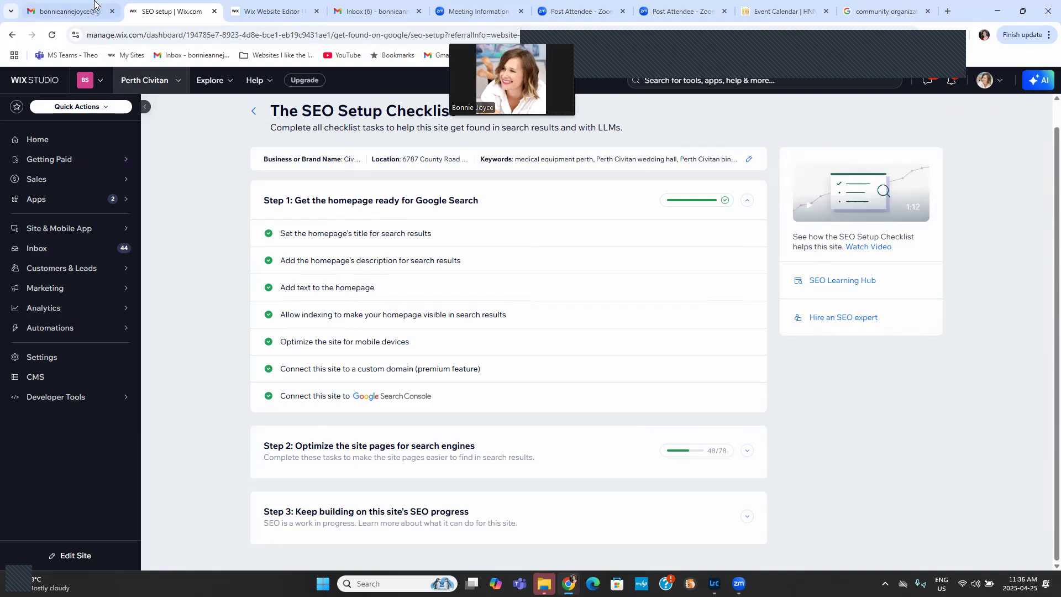
click(245, 8)
click(195, 9)
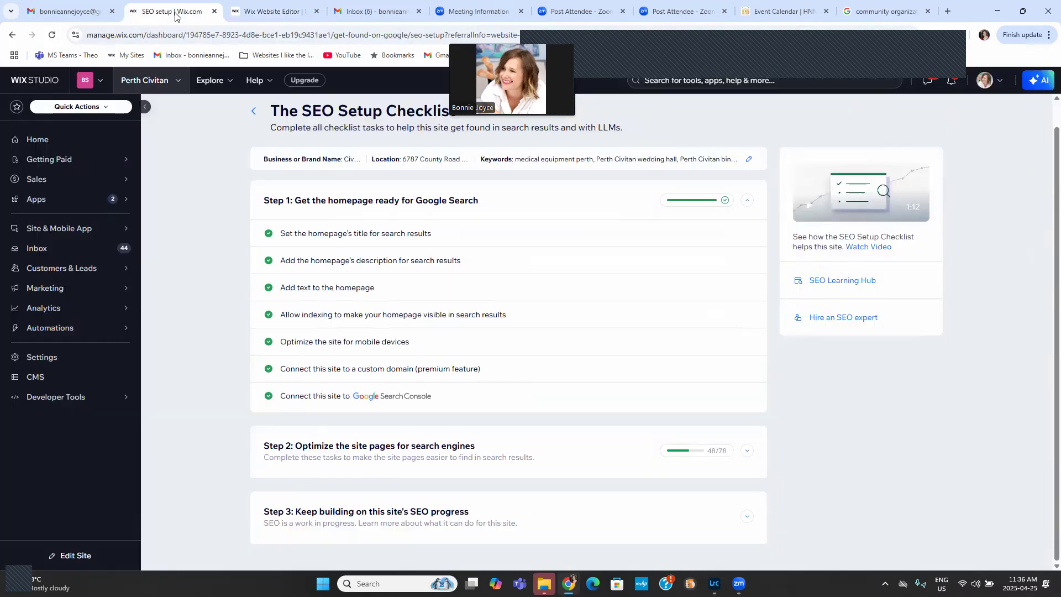
click(44, 138)
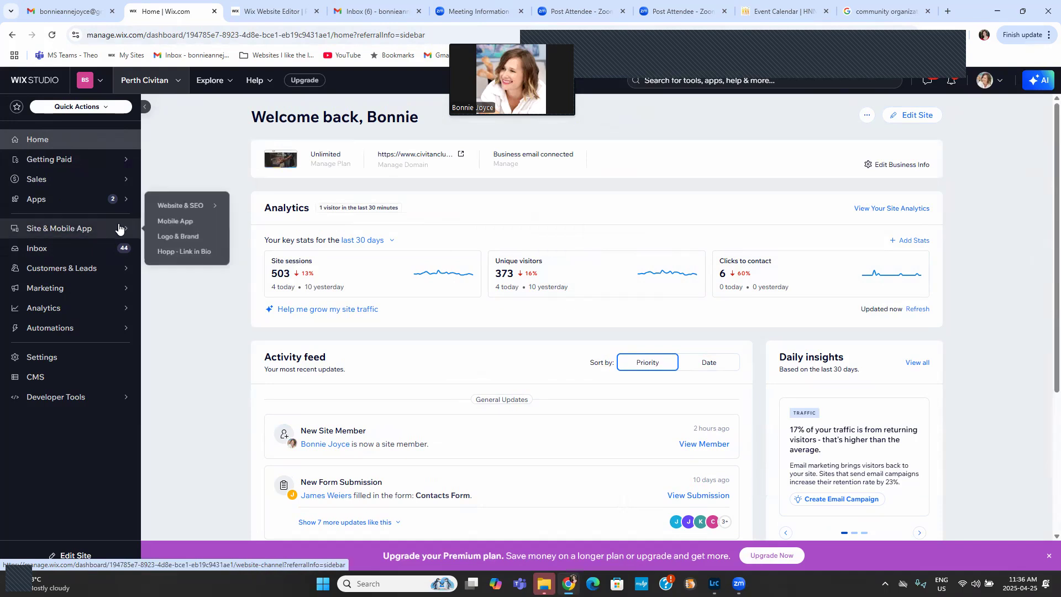
click(169, 205)
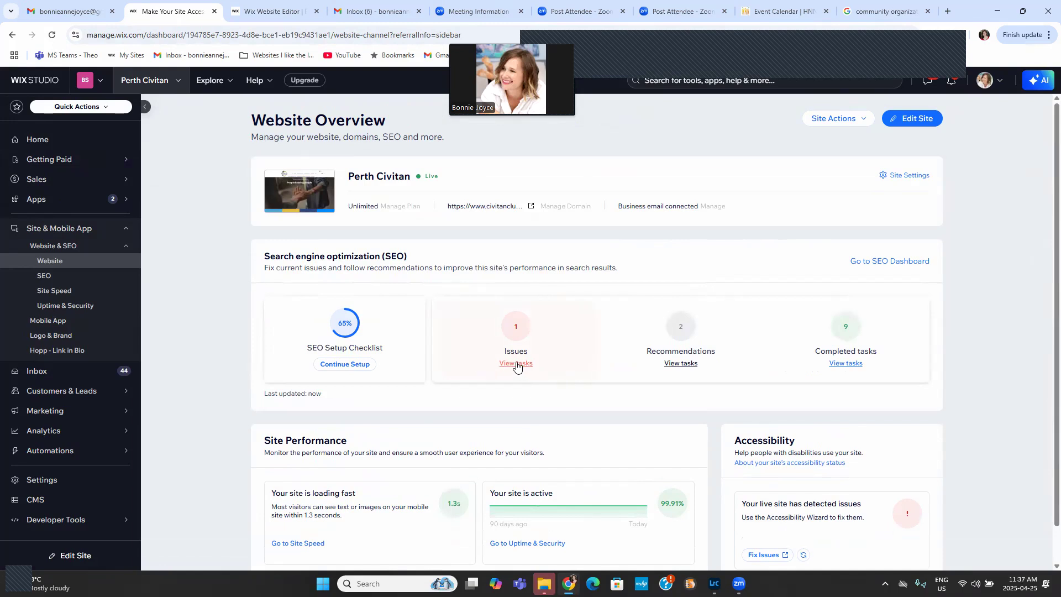
click(517, 365)
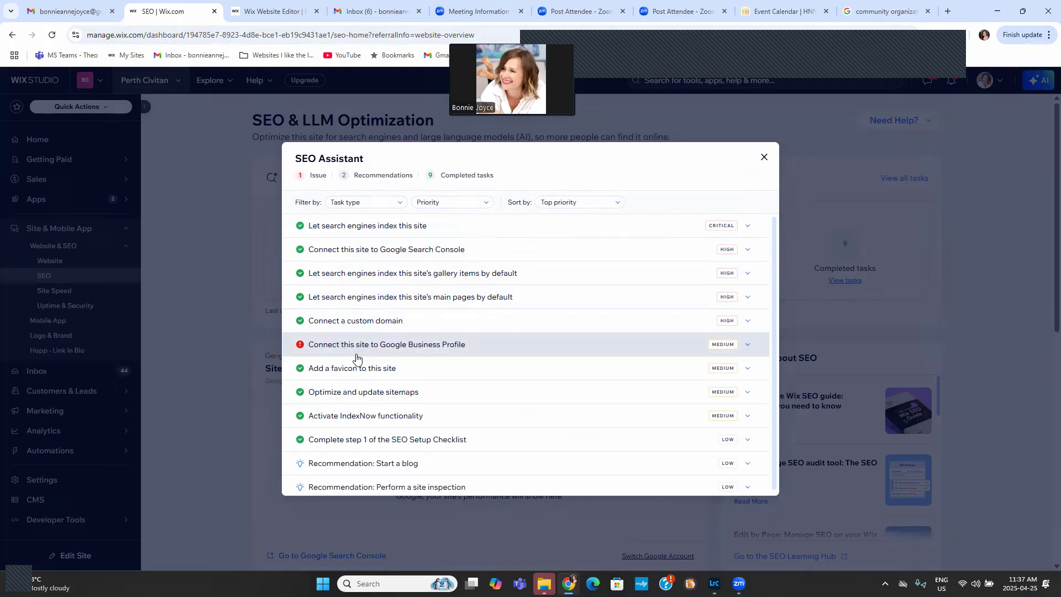
- Open a fresh Google page in the search results tab and search for the designer's own website design business
click(866, 18)
click(612, 39)
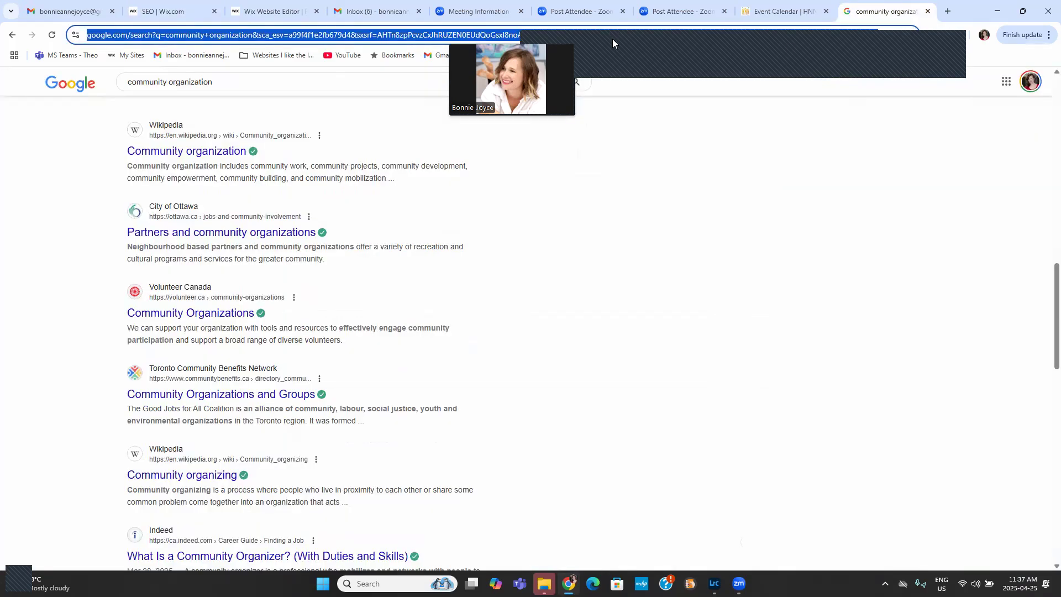
text(google)
key(Return)
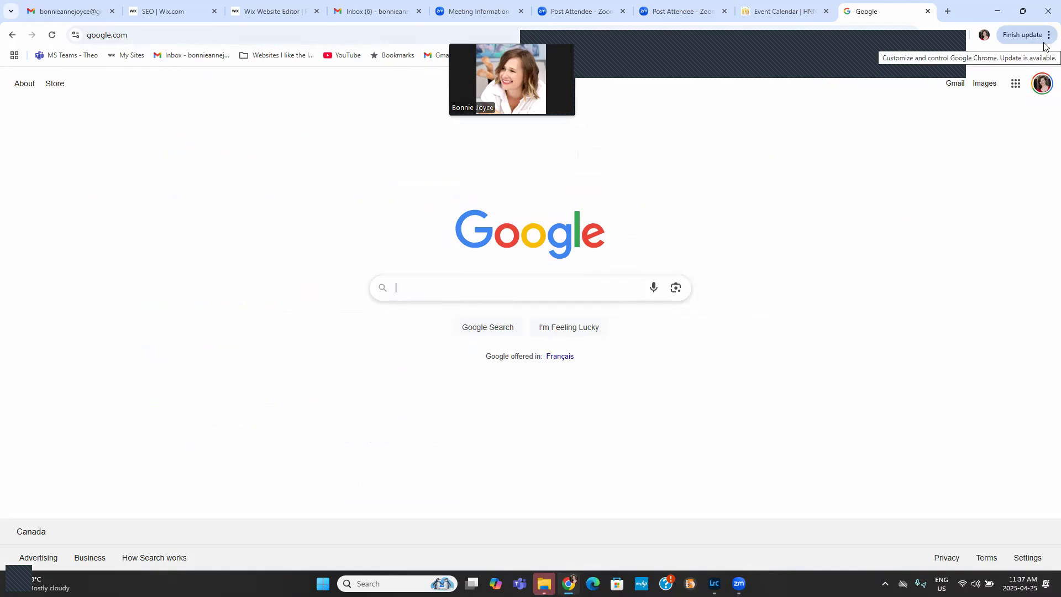
text(bonnie)
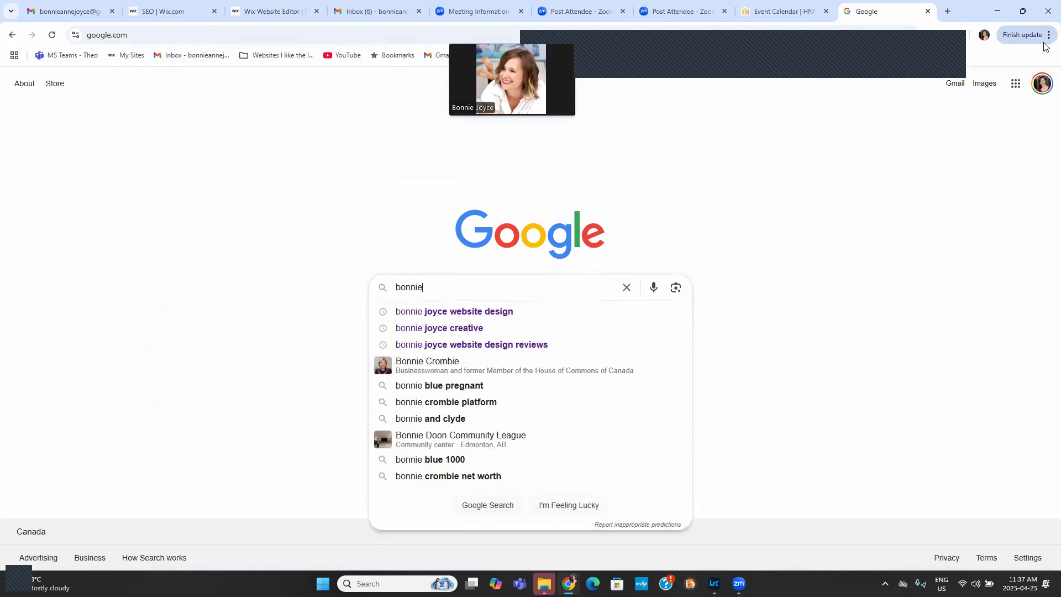
click(519, 311)
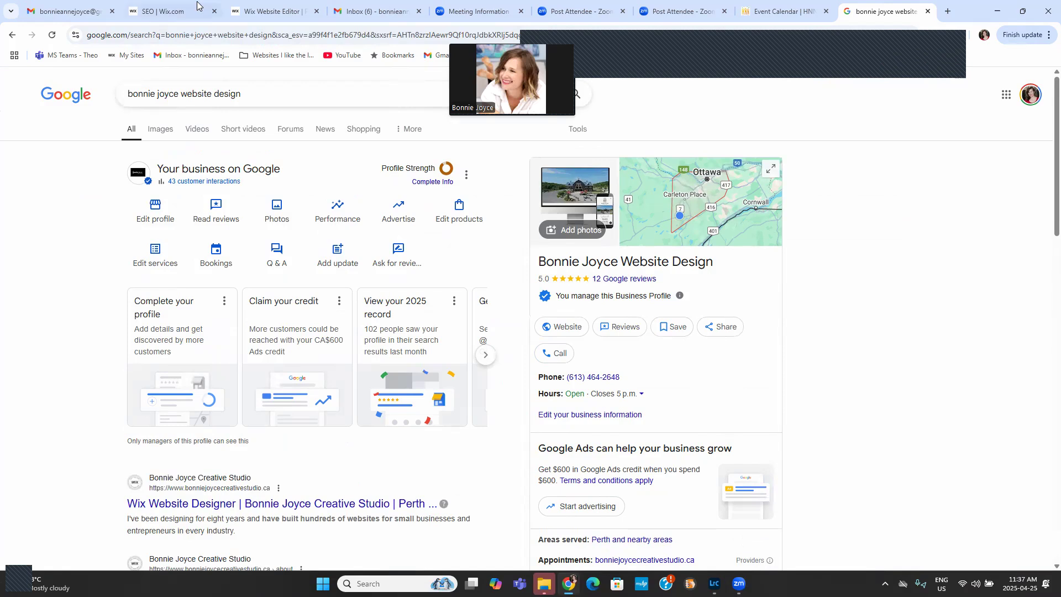
- Search Google for "perth civitan" and open the Civitan Club of Perth website from the business listing
drag(287, 99, 0, 0)
text(per)
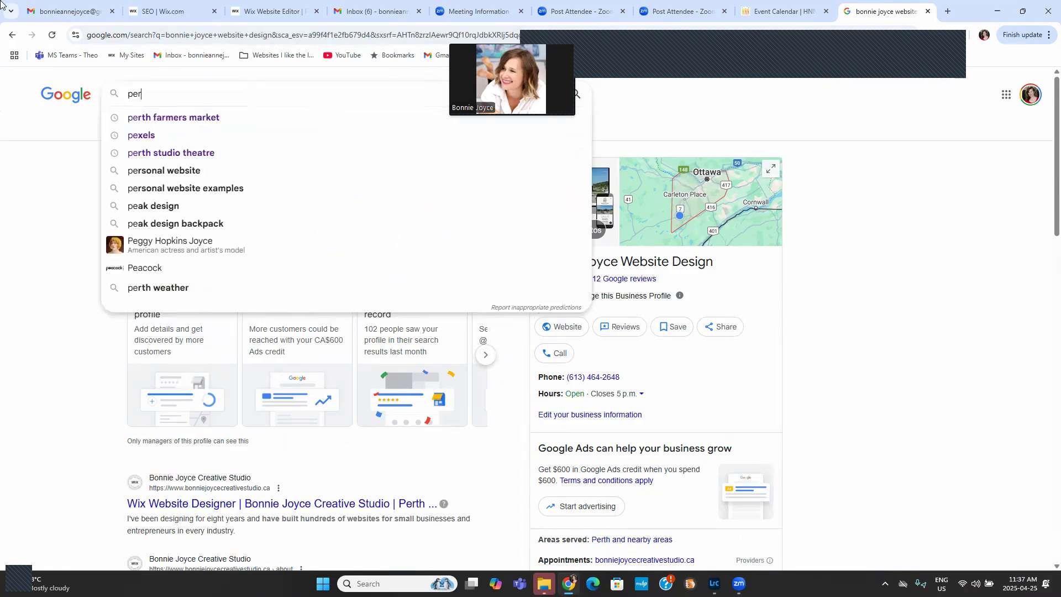
text(th civitan)
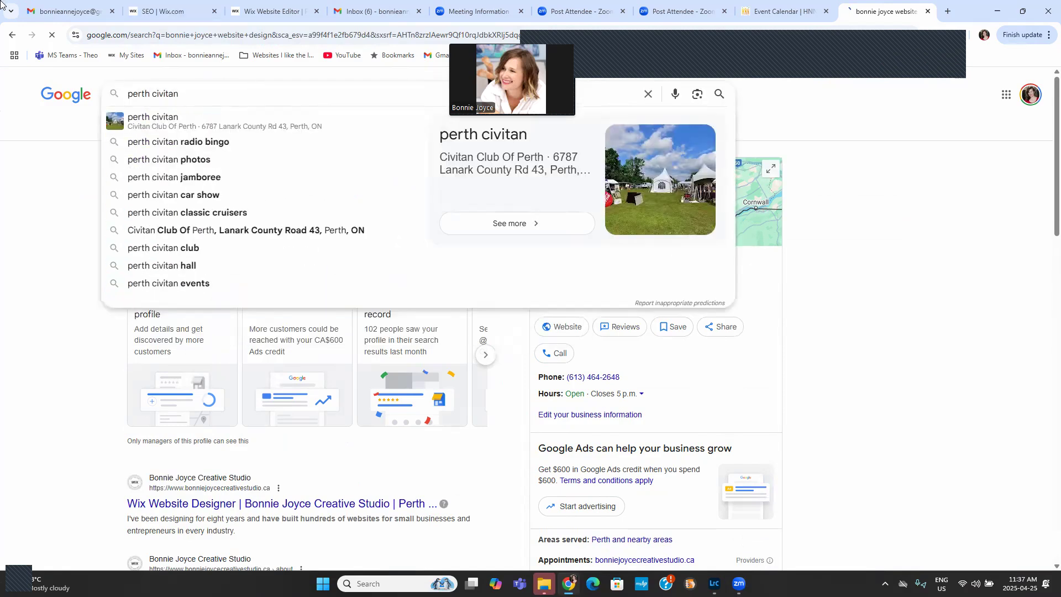
key(Return)
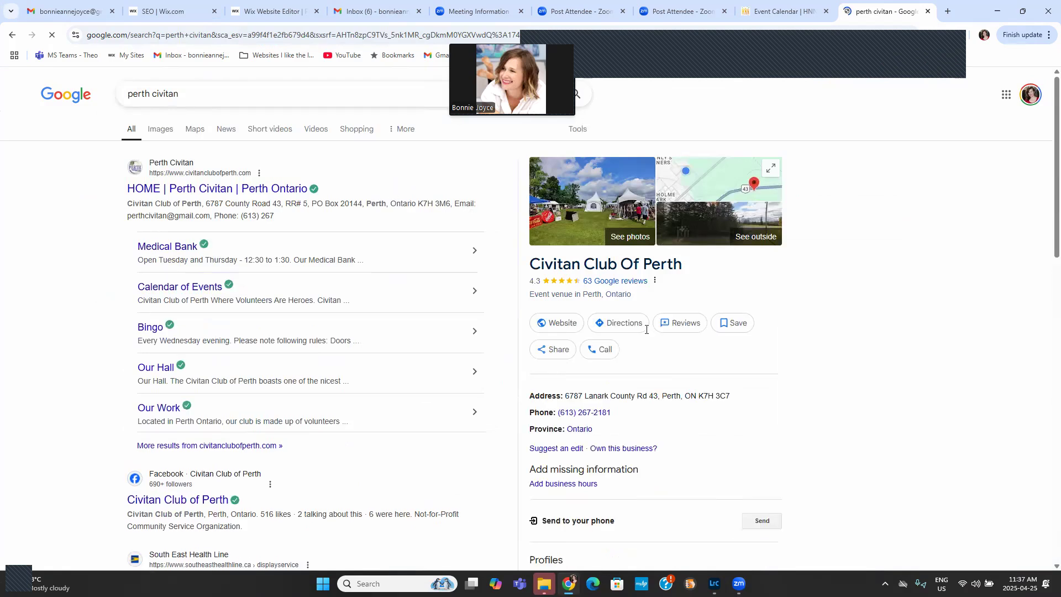
click(548, 327)
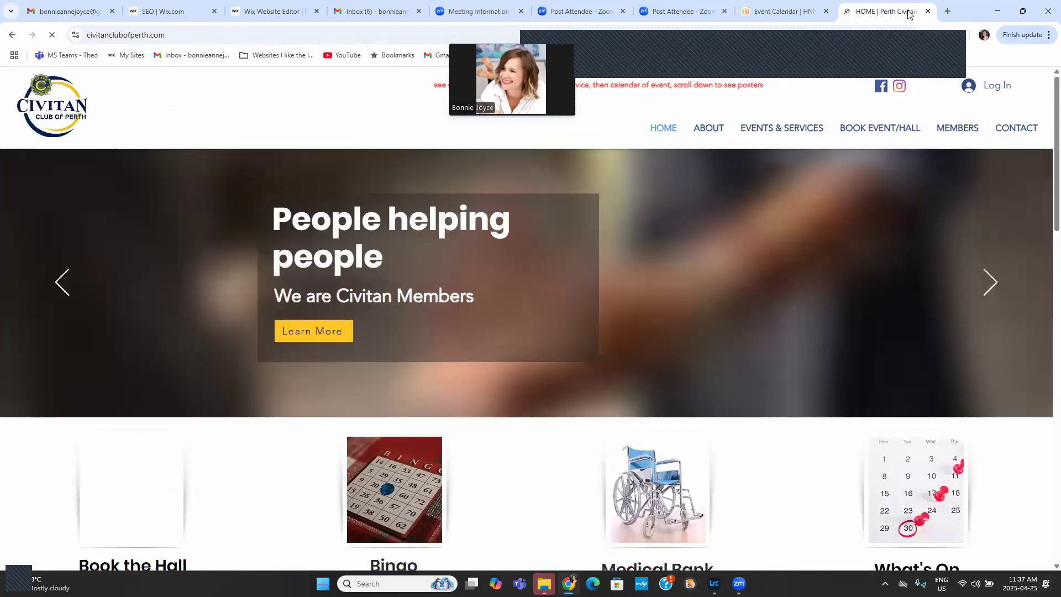
- Close the Civitan Club website and return to the SEO Assistant task list in the Wix dashboard
click(928, 11)
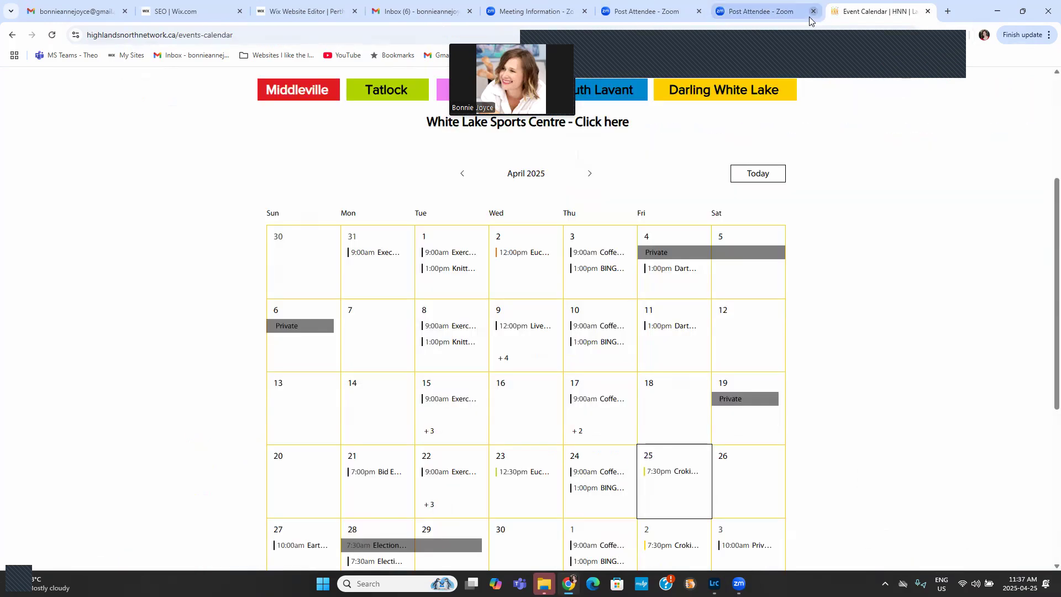
click(132, 10)
click(171, 13)
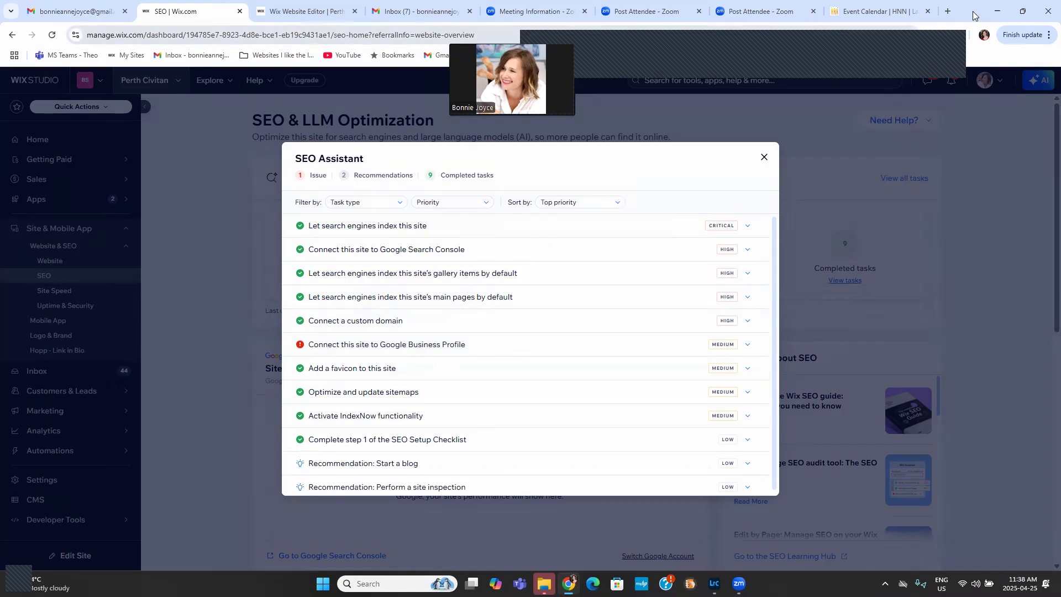
- Load the Google home page in a new browser tab
click(948, 11)
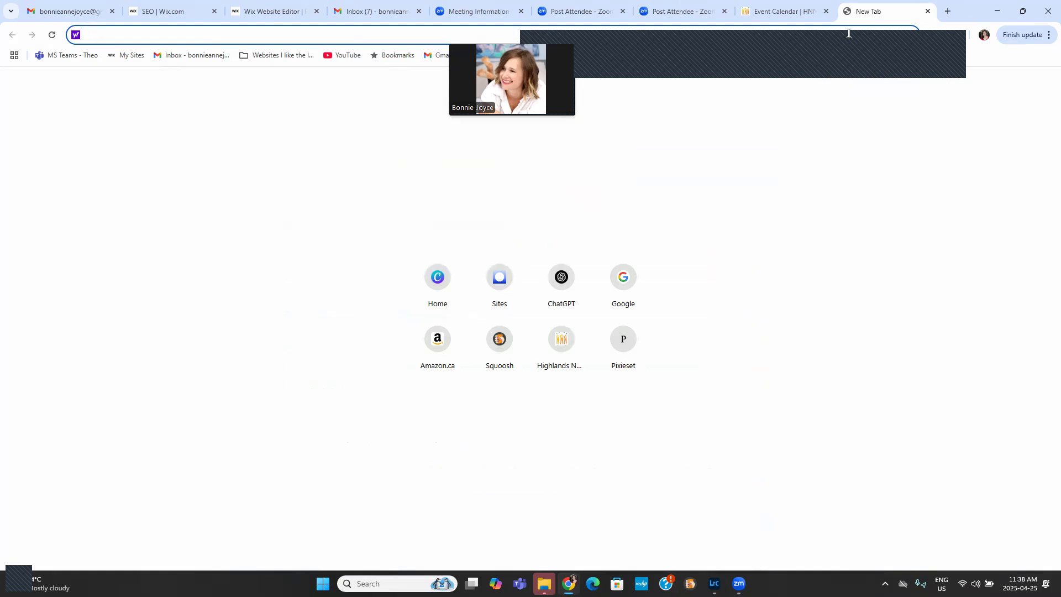
text(google)
key(Return)
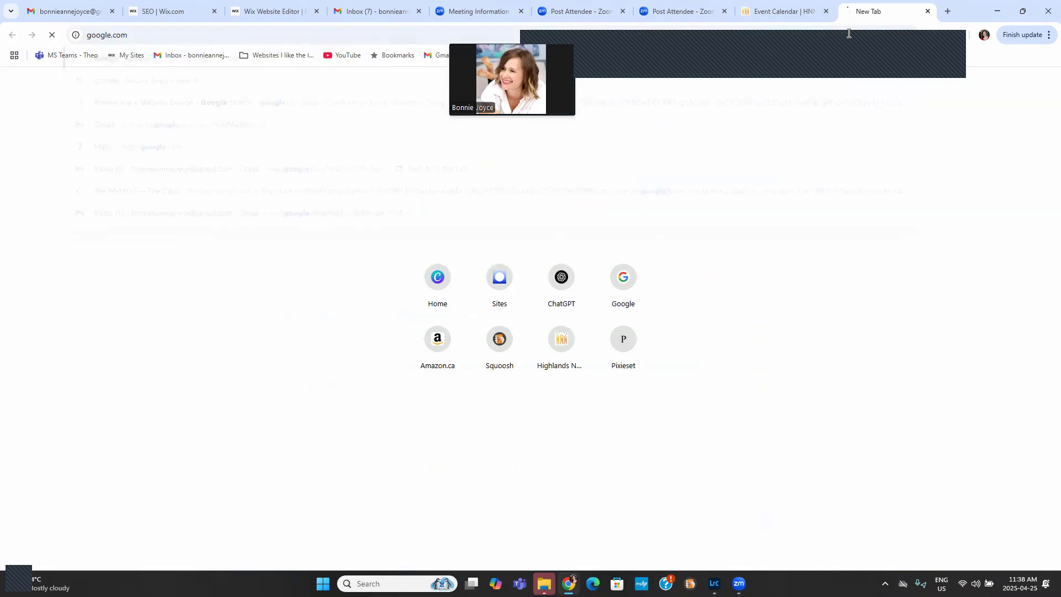
- Go to Google Business Profile Manager from the Gmail account and open the photography business's profile
click(376, 13)
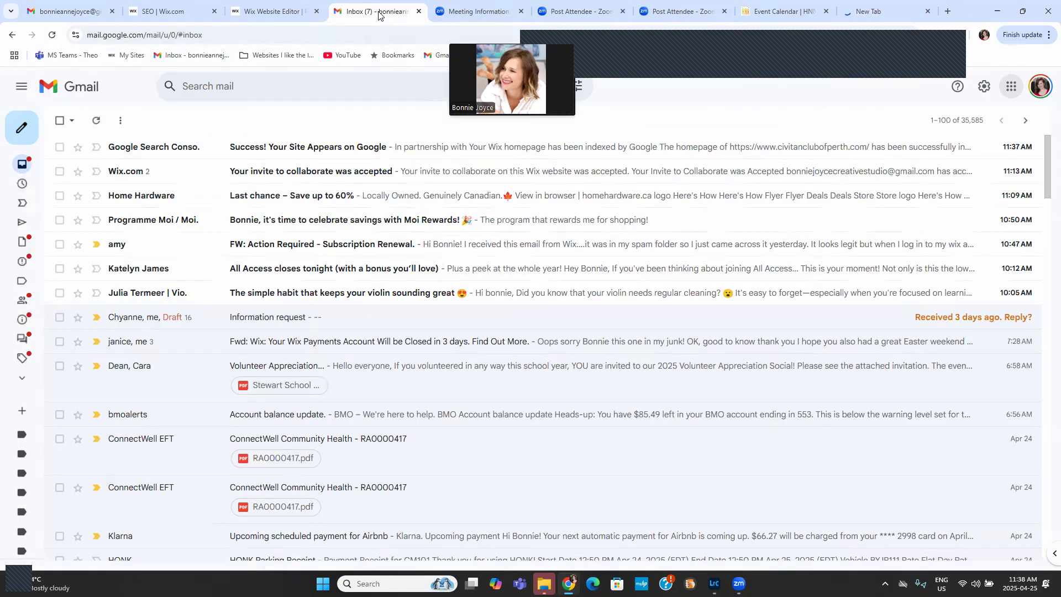
click(1011, 86)
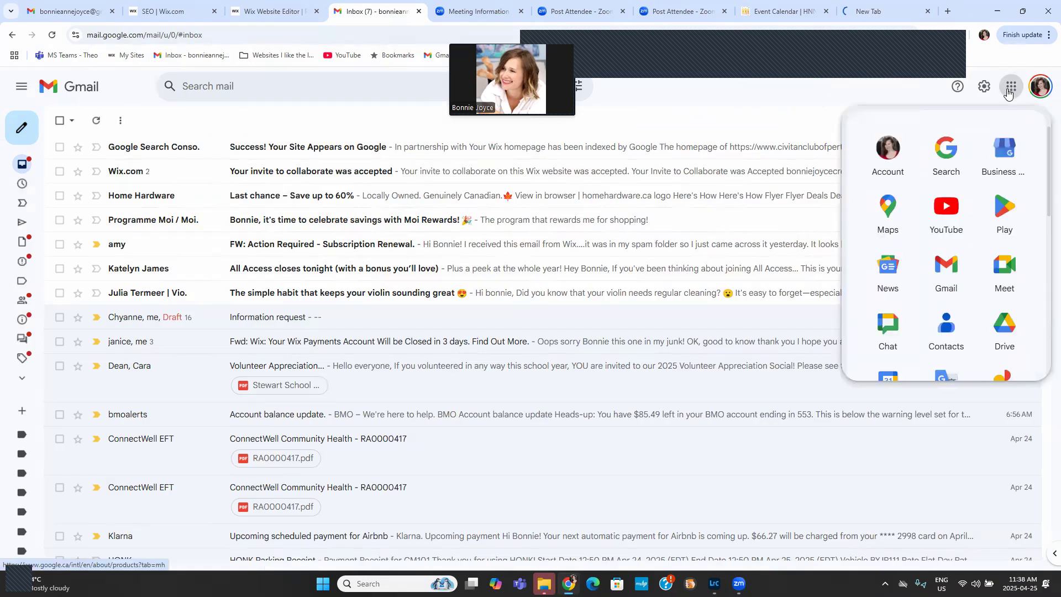
click(1000, 152)
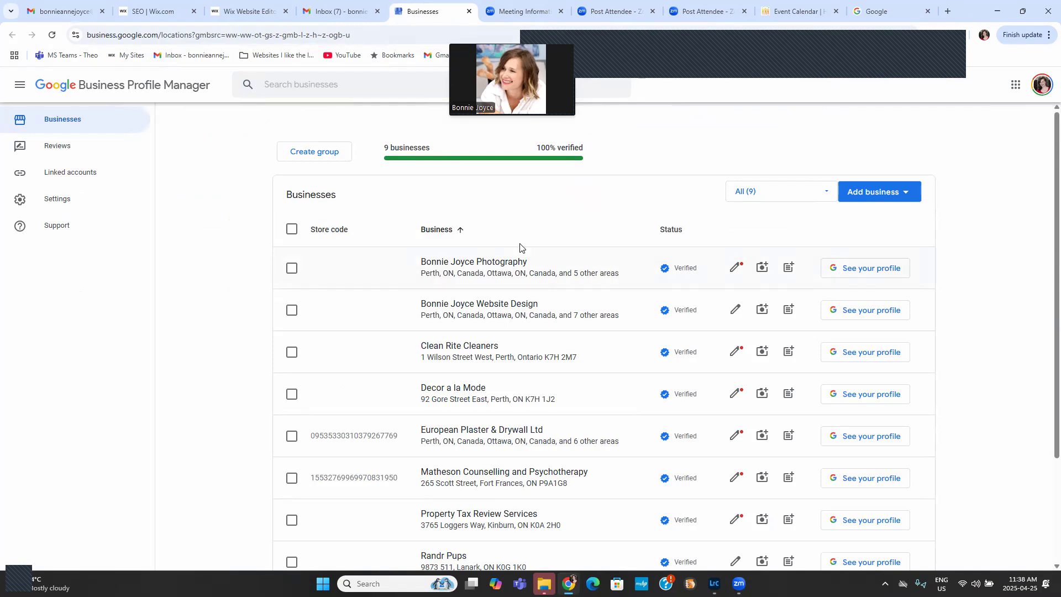
scroll(542, 278, down, 2)
scroll(541, 278, up, 2)
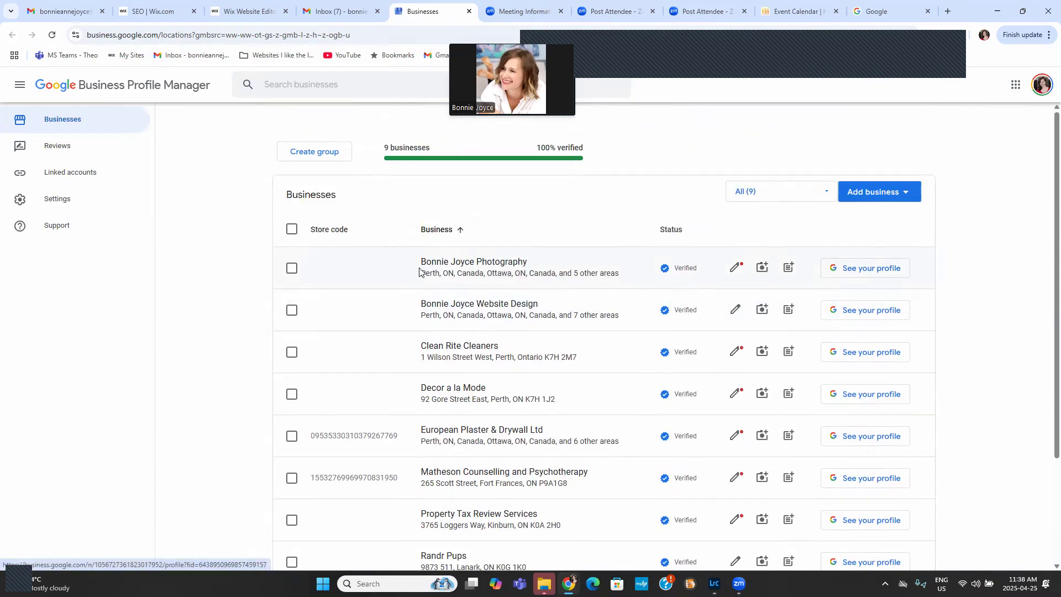
click(473, 262)
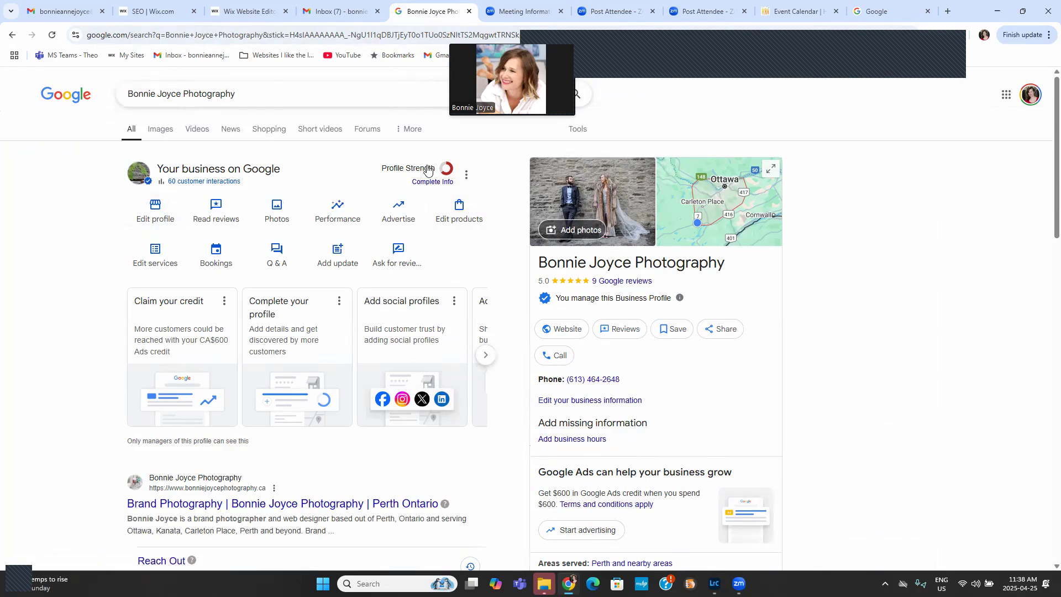
- Switch to the Wix website editor and open the HOME page for editing
click(251, 14)
click(162, 12)
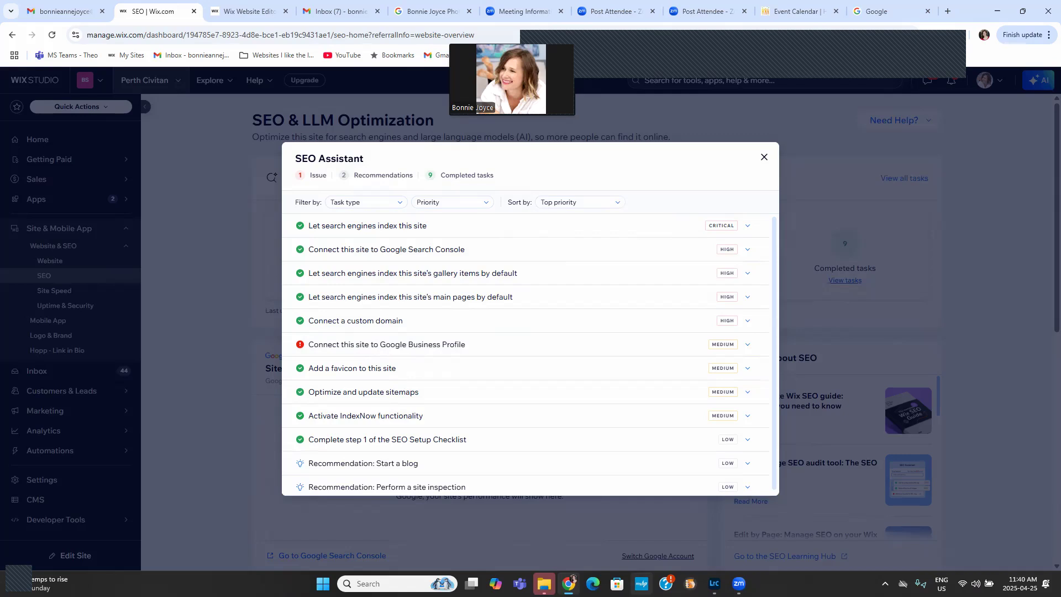
click(243, 12)
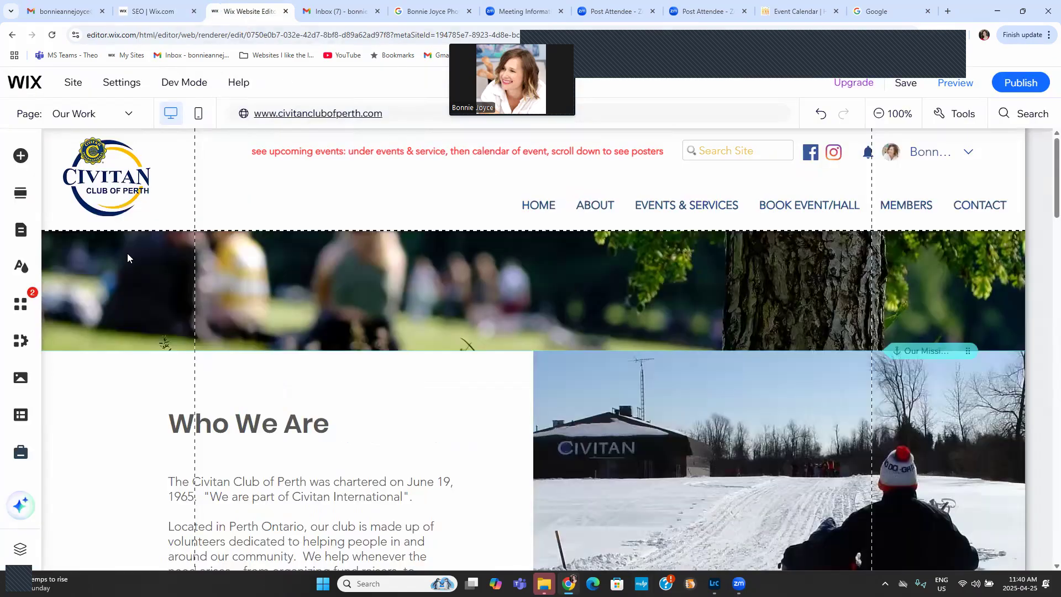
click(20, 229)
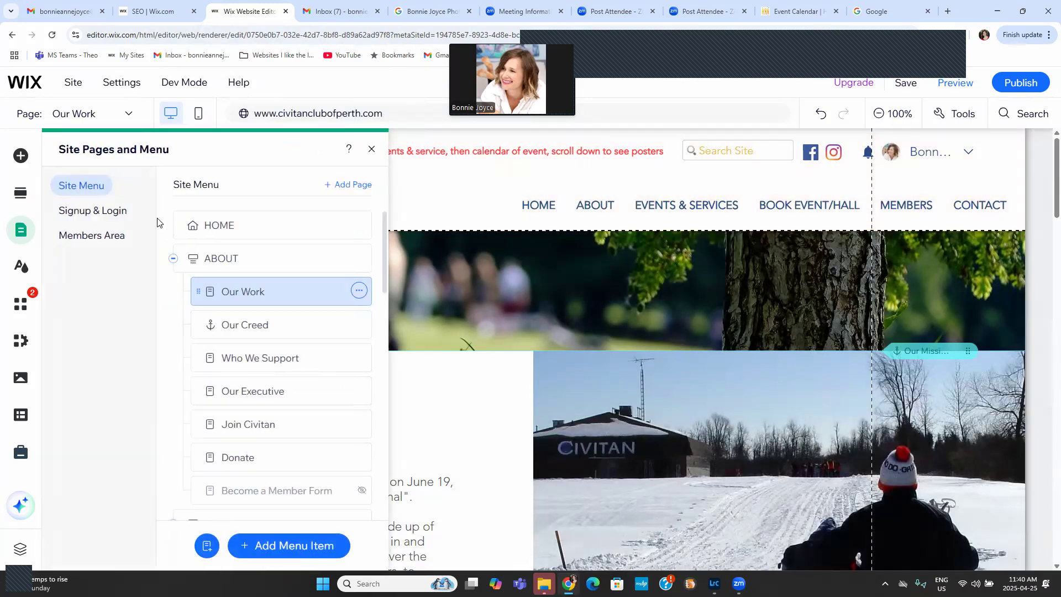
click(237, 225)
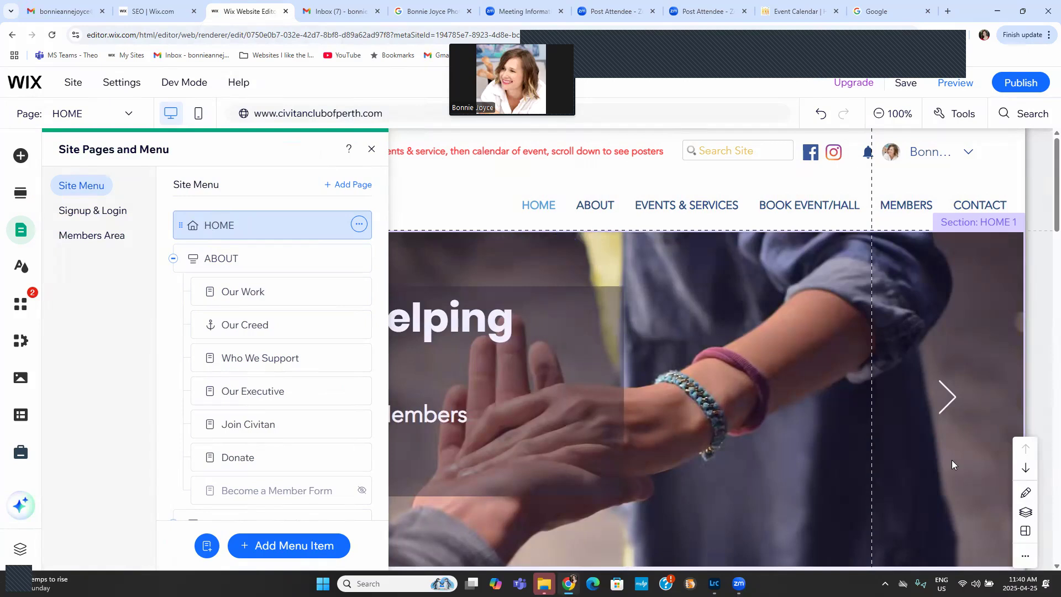
click(611, 378)
double_click(520, 334)
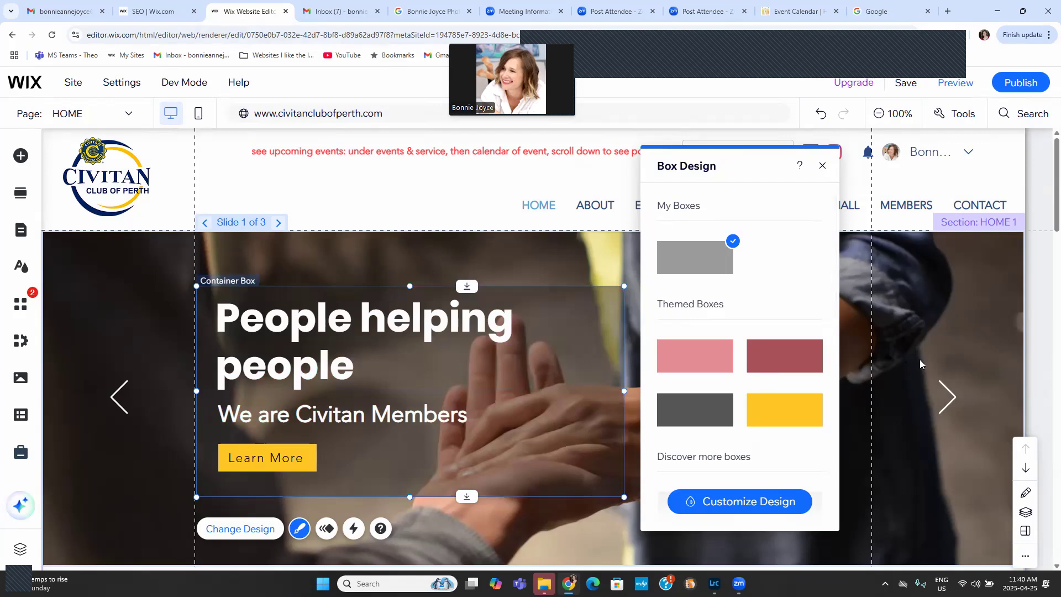
click(919, 360)
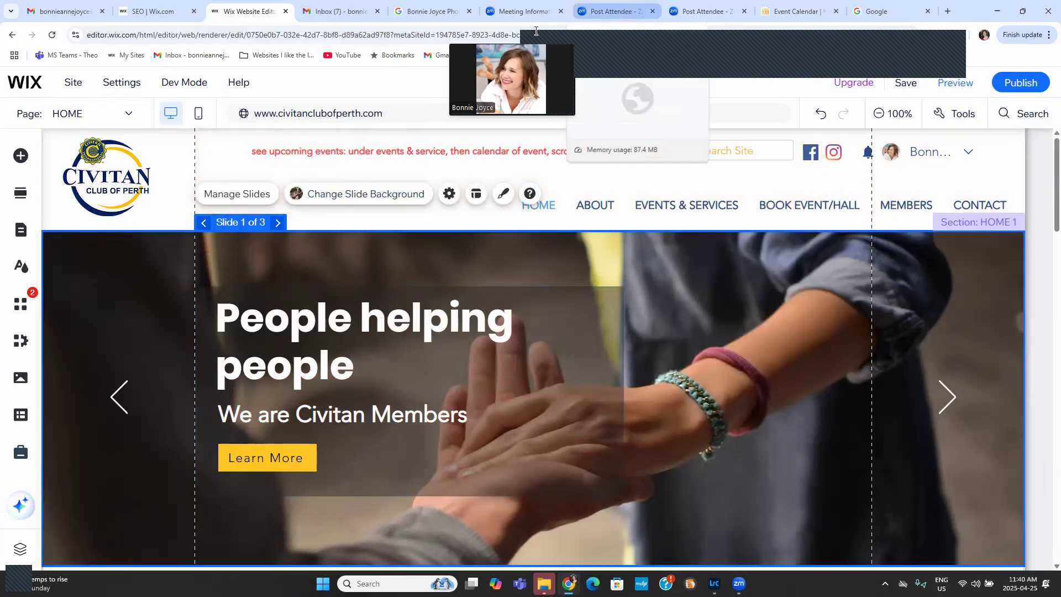
- Review the SEO Assistant's task for connecting the site to Google Business Profile, and close the task list
click(158, 16)
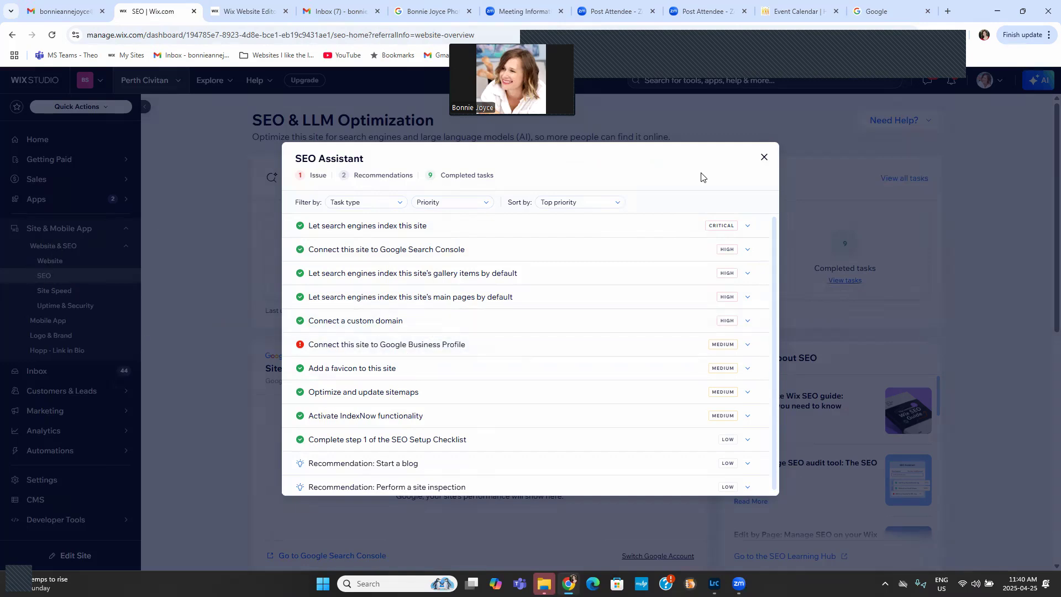
click(352, 350)
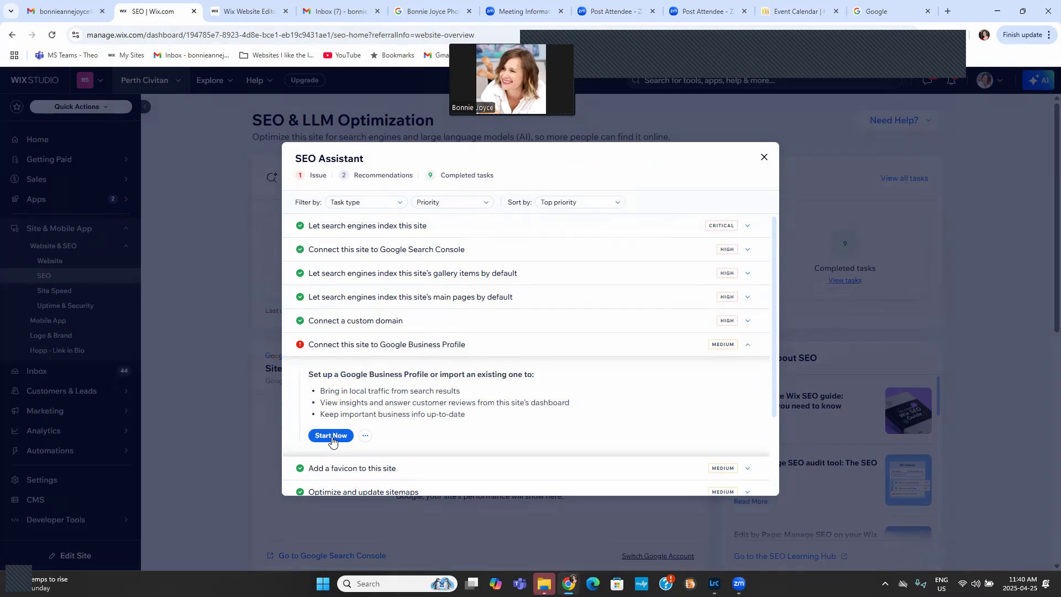
click(763, 158)
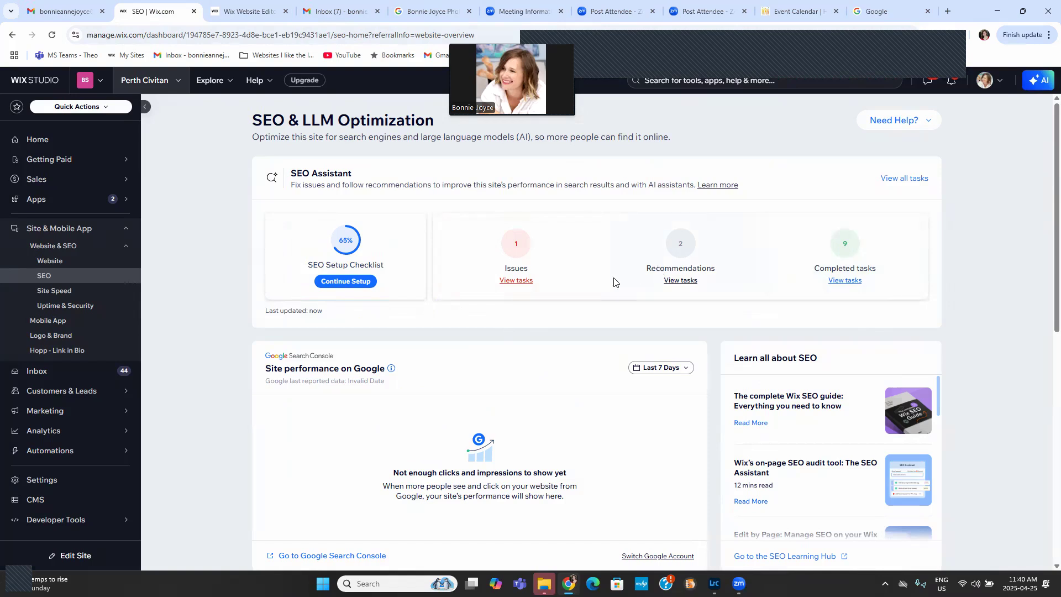
- Look through the Tools and settings section of the SEO & LLM Optimization page
scroll(566, 277, down, 3)
scroll(567, 277, down, 4)
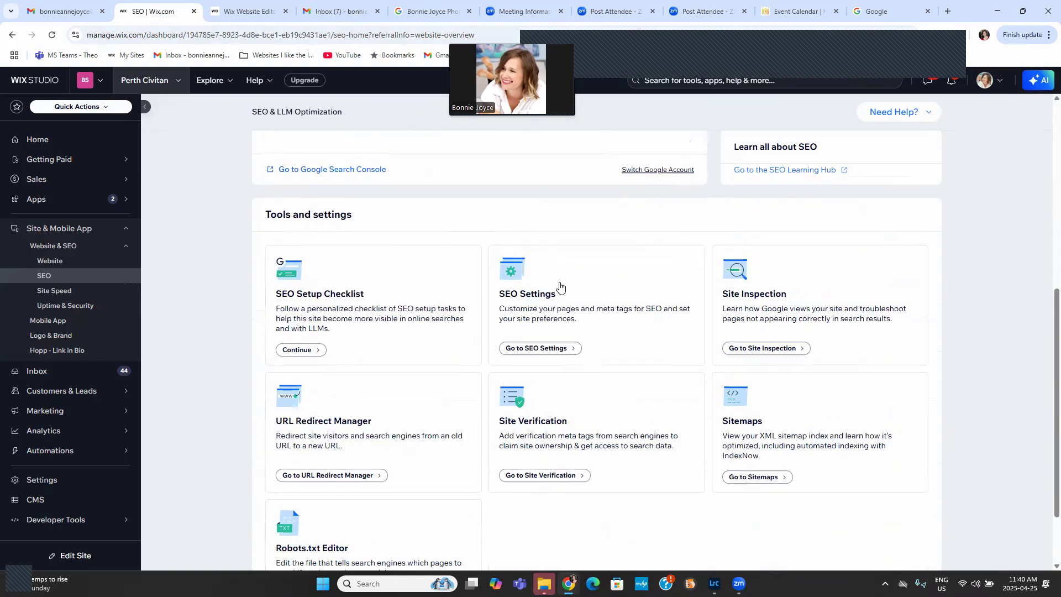
scroll(558, 289, down, 2)
scroll(559, 290, up, 9)
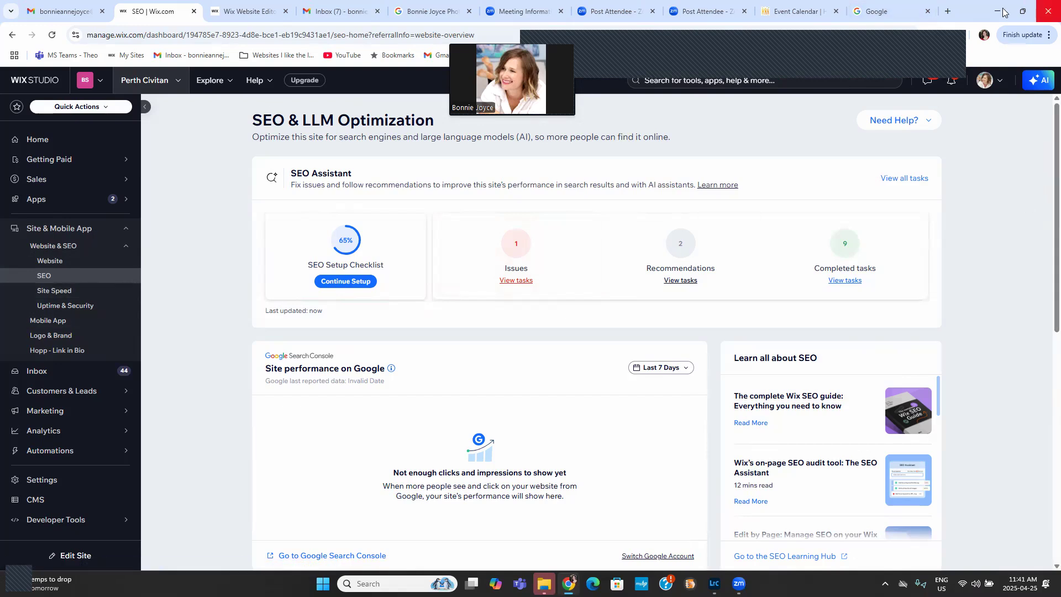
click(898, 10)
click(865, 39)
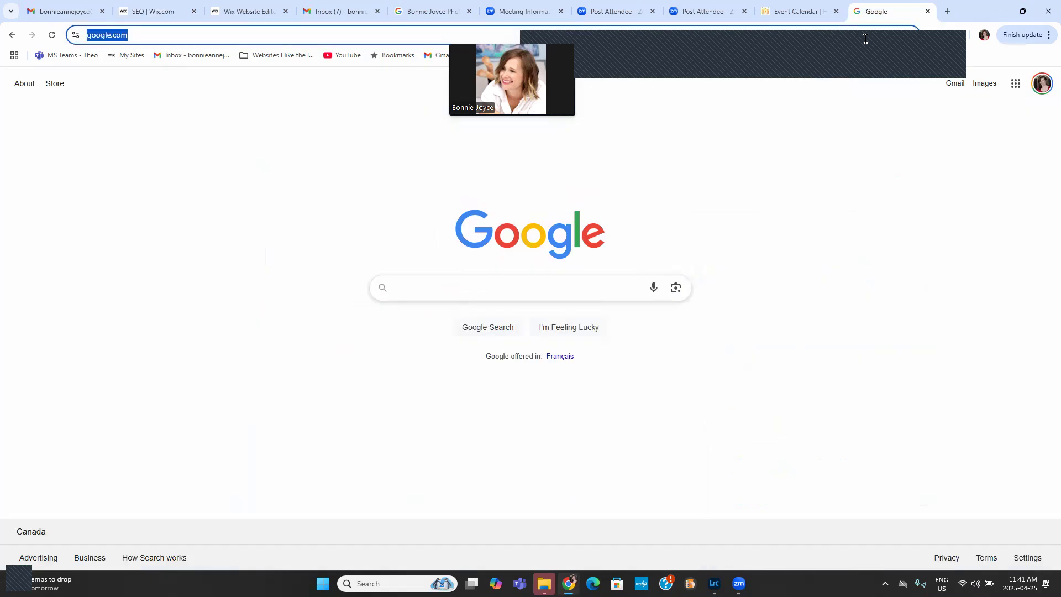
text(almonte vivi)
key(BackSpace)
key(BackSpace)
key(BackSpace)
key(BackSpace)
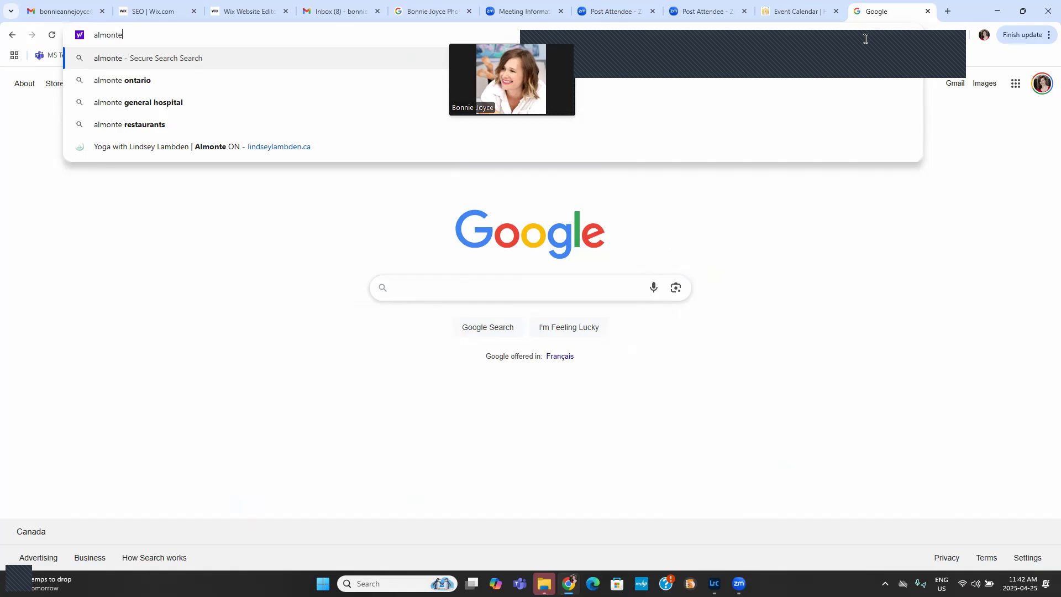
- Return to the Wix website editor and open the Calendar of Events page under EVENTS & SERVICES
click(263, 10)
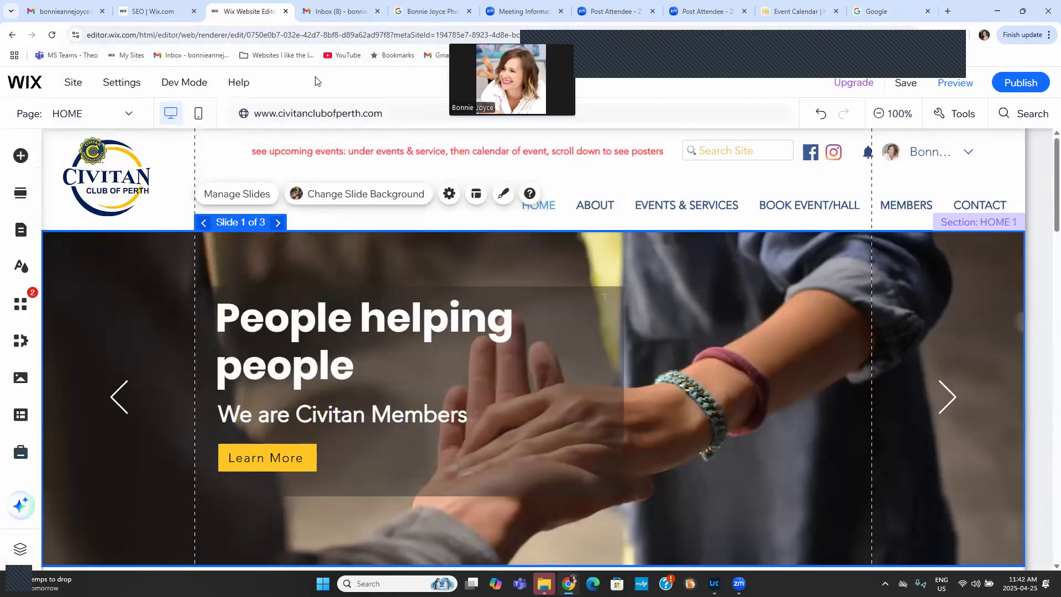
click(25, 236)
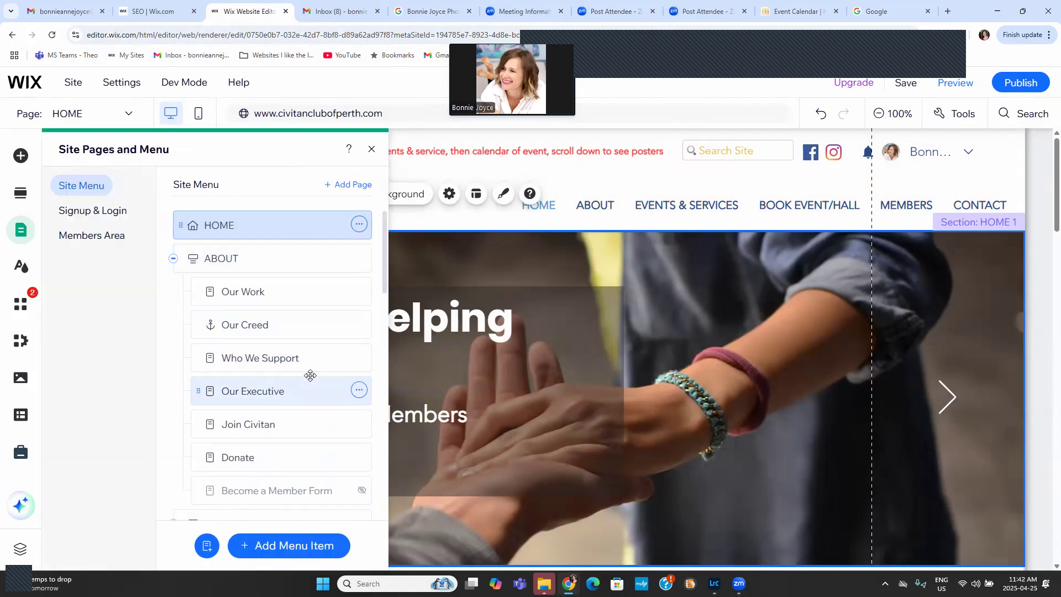
scroll(308, 374, down, 3)
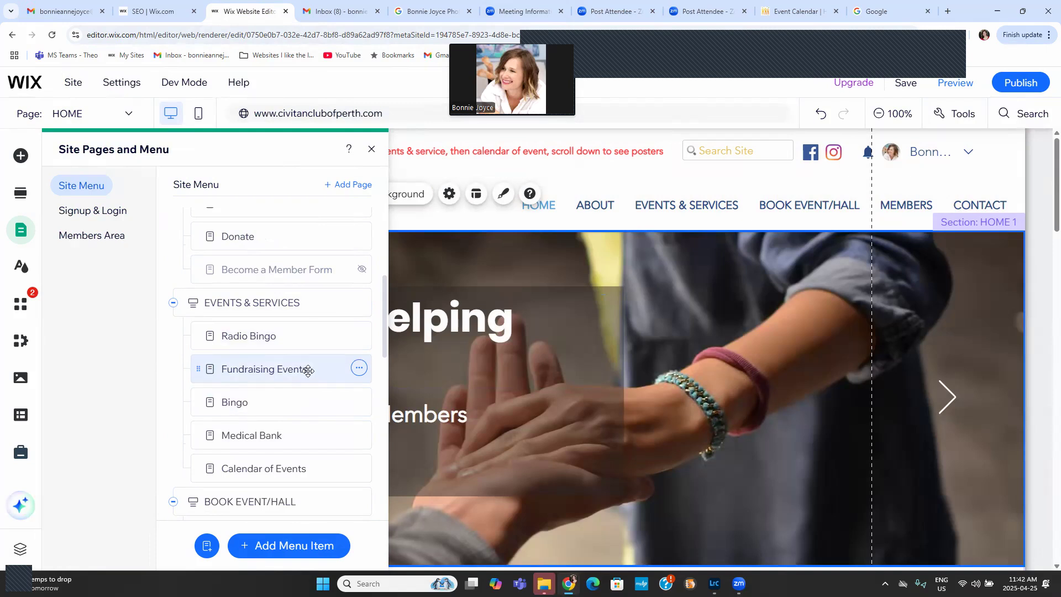
click(329, 468)
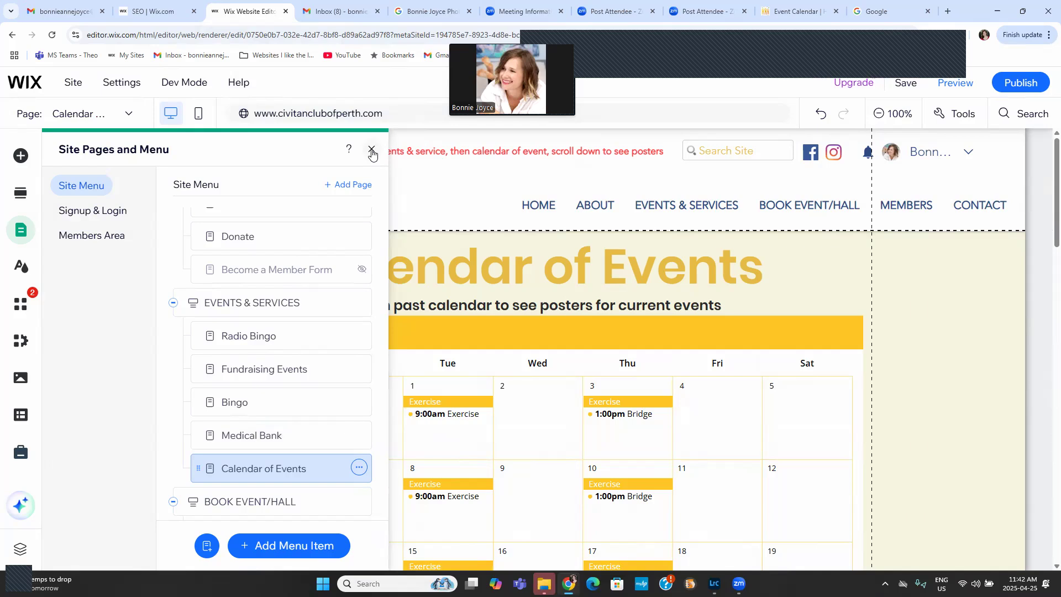
click(372, 152)
- Move the events calendar slightly down and to the left on the Calendar of Events page
scroll(717, 409, down, 3)
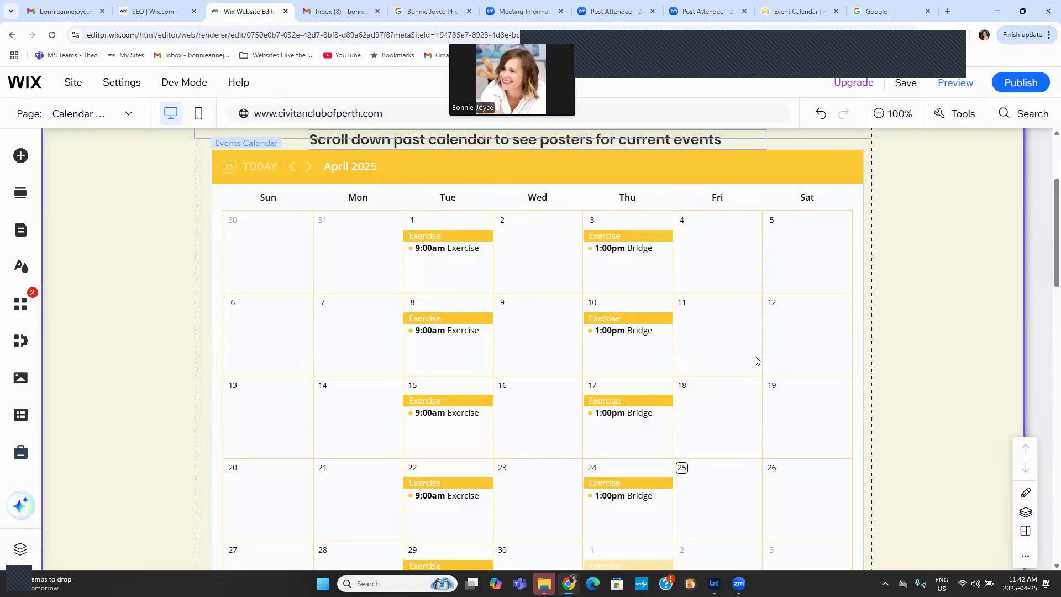
click(755, 359)
mouse_move(748, 376)
mouse_down()
mouse_move(752, 407)
mouse_move(743, 396)
mouse_up()
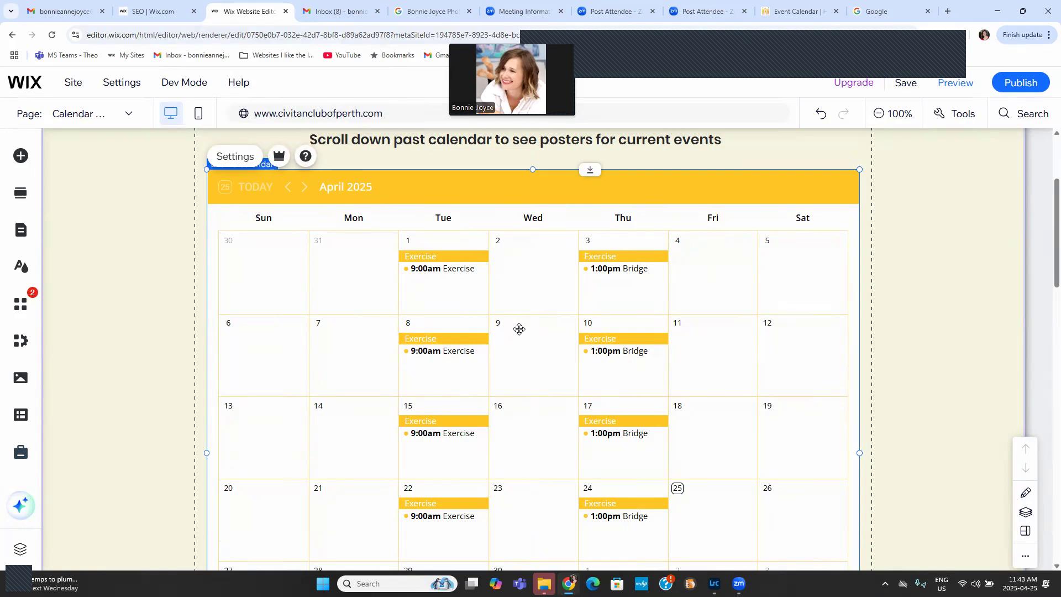
click(22, 235)
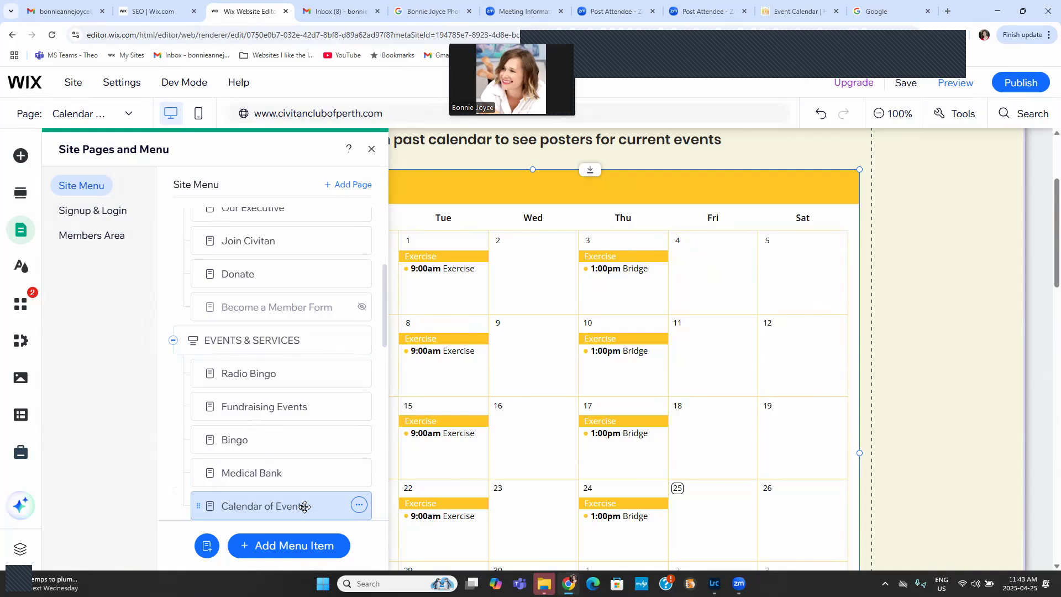
click(695, 365)
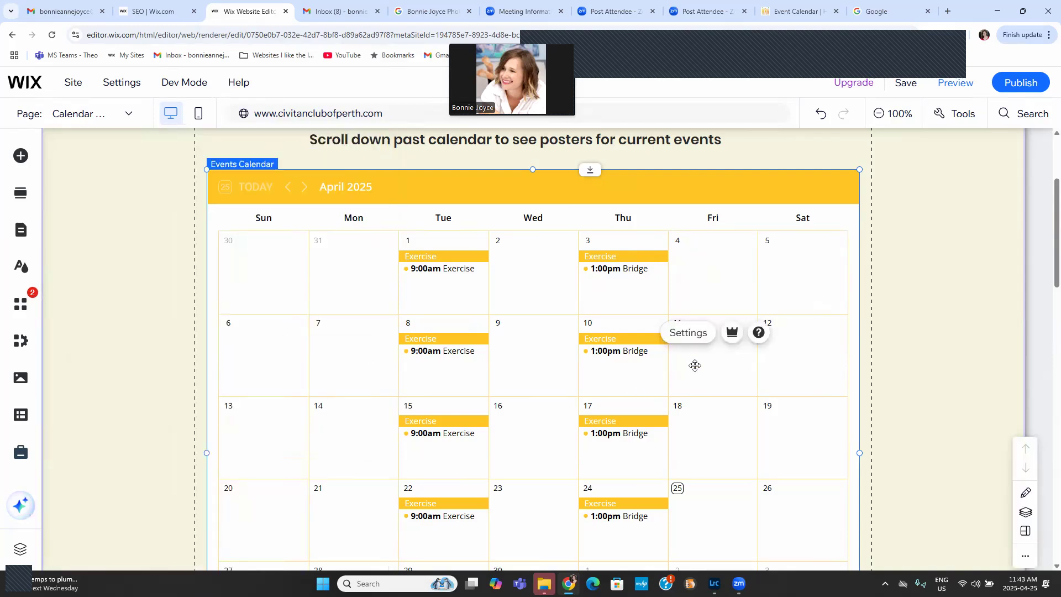
scroll(667, 342, down, 2)
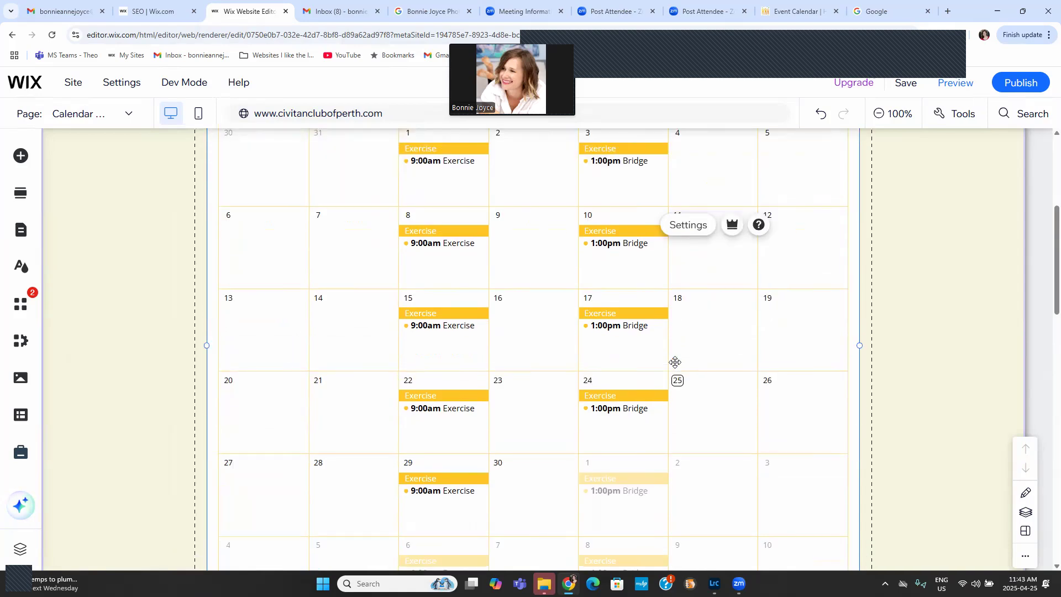
- Look over the calendar and event posters on the Calendar of Events page, and the pages listed in the site menu
scroll(670, 367, down, 10)
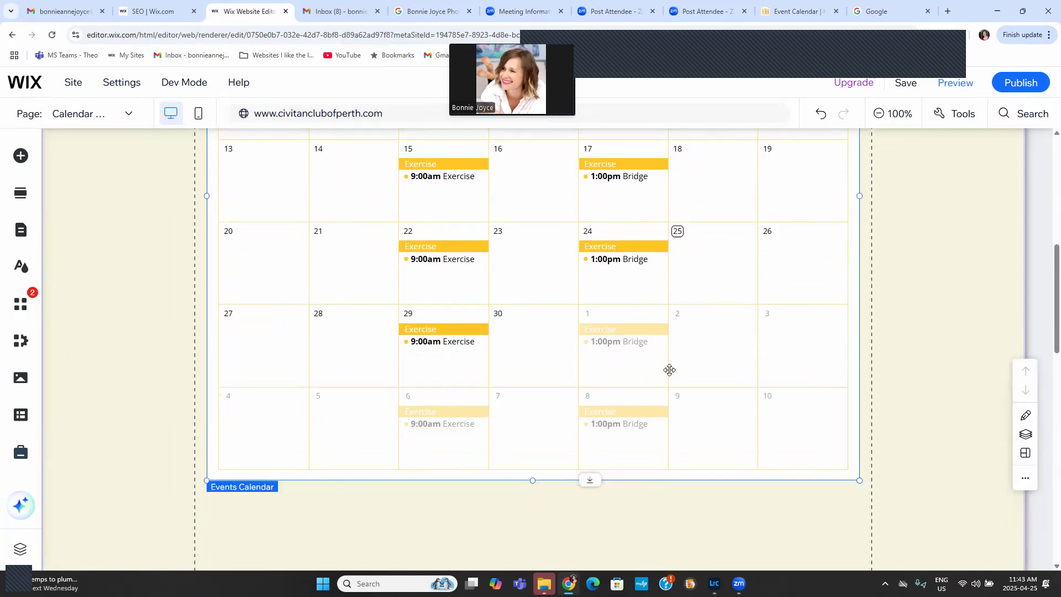
scroll(625, 356, up, 7)
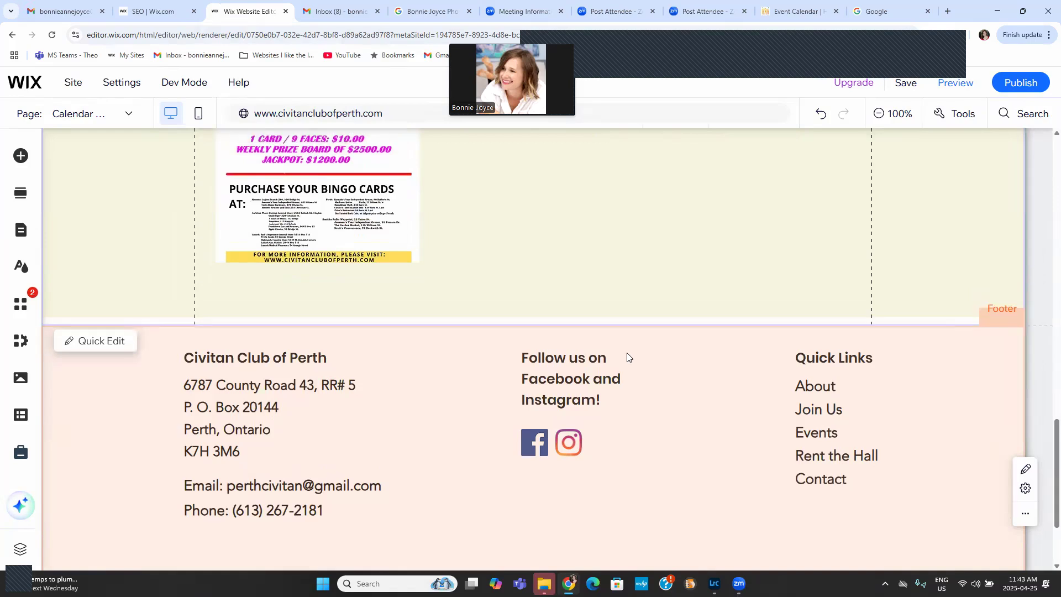
scroll(461, 315, up, 3)
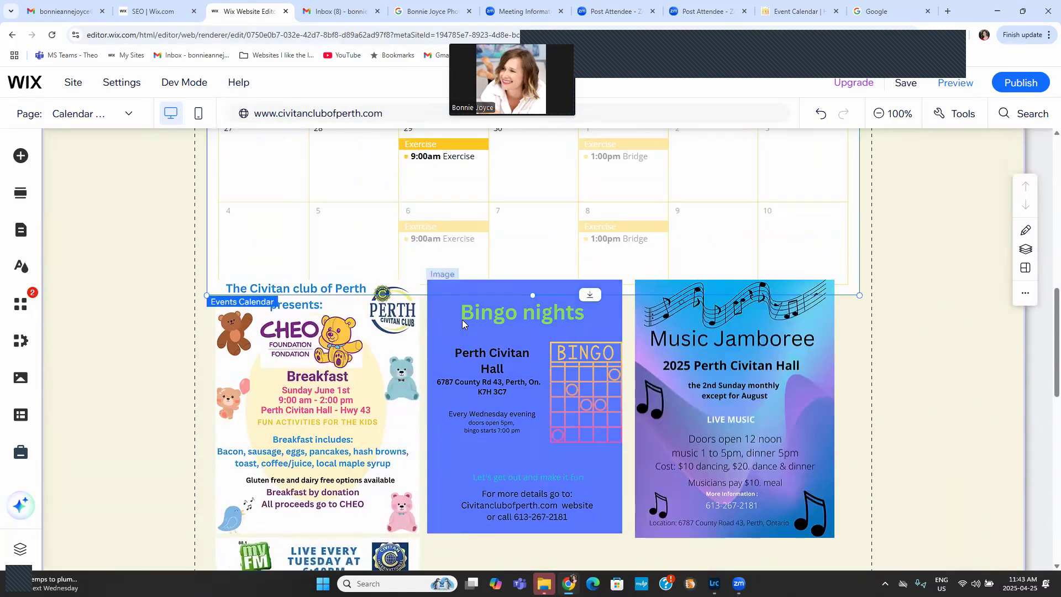
click(575, 418)
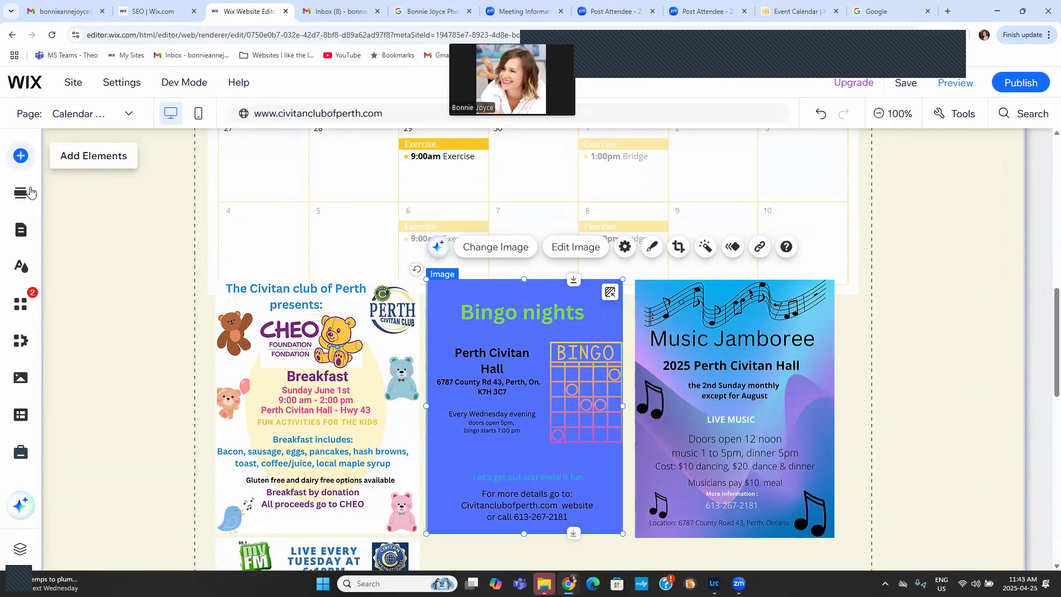
click(22, 231)
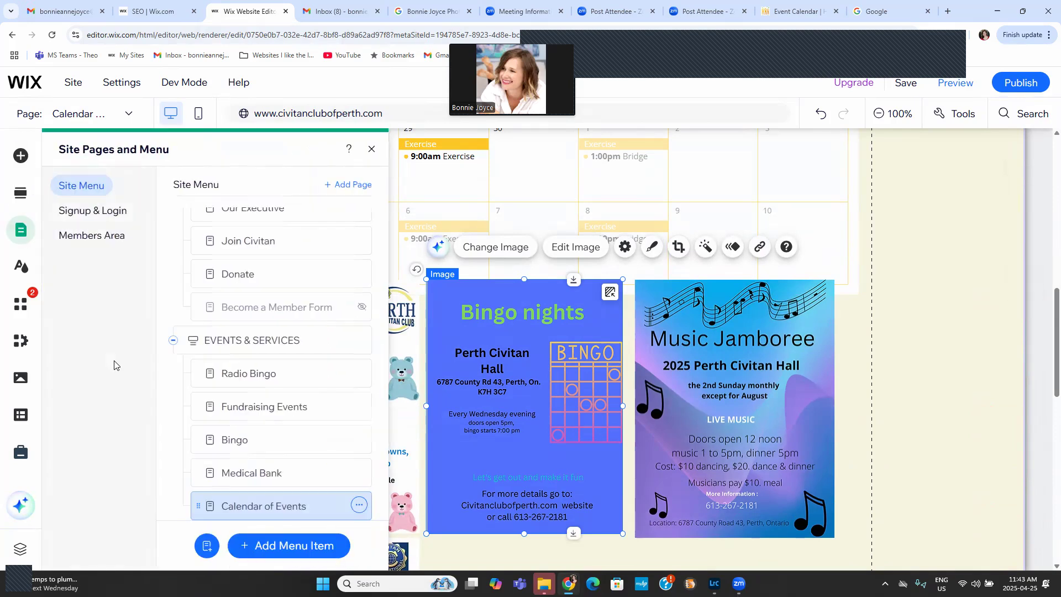
scroll(221, 420, down, 2)
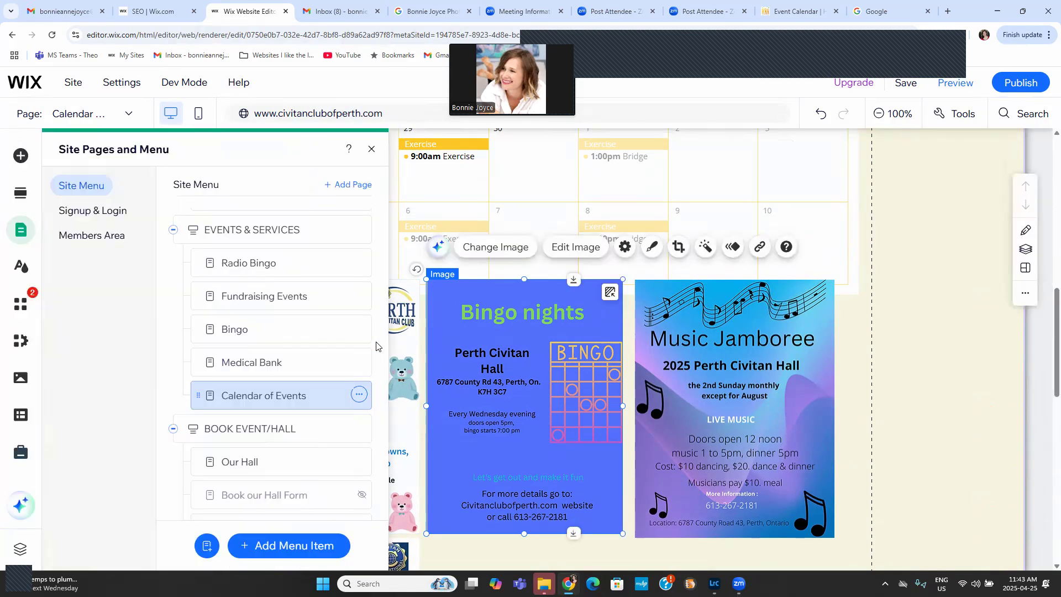
mouse_move(364, 334)
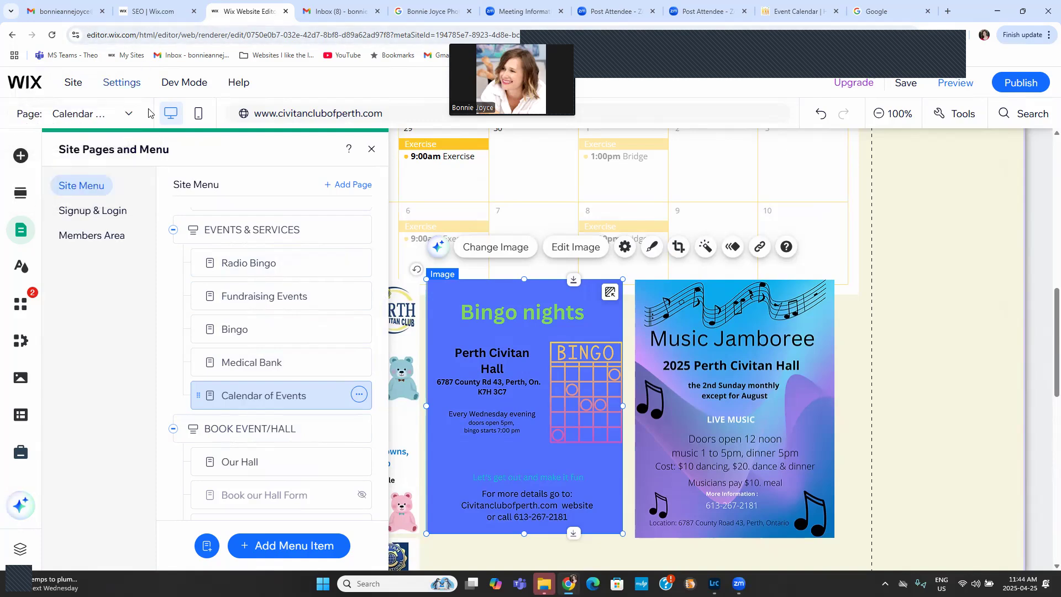
- Add the Events app to the site from the available elements
click(21, 155)
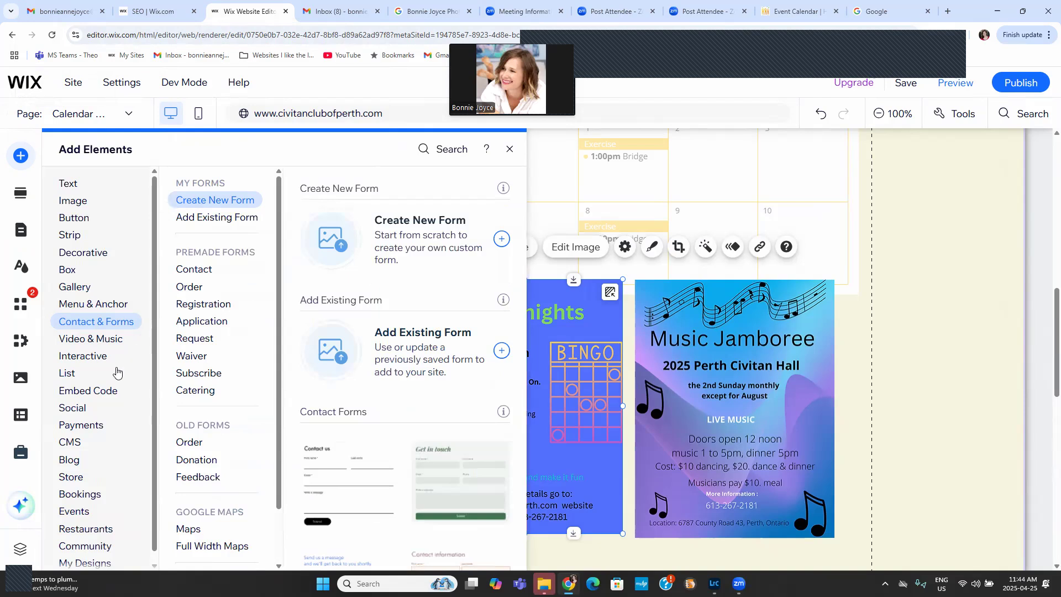
click(89, 339)
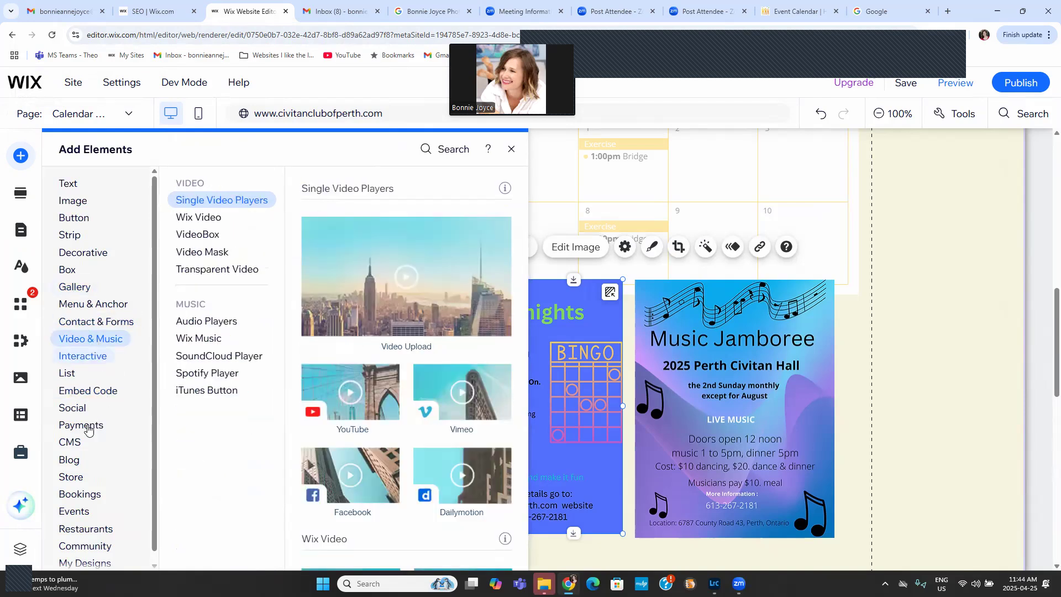
mouse_move(87, 517)
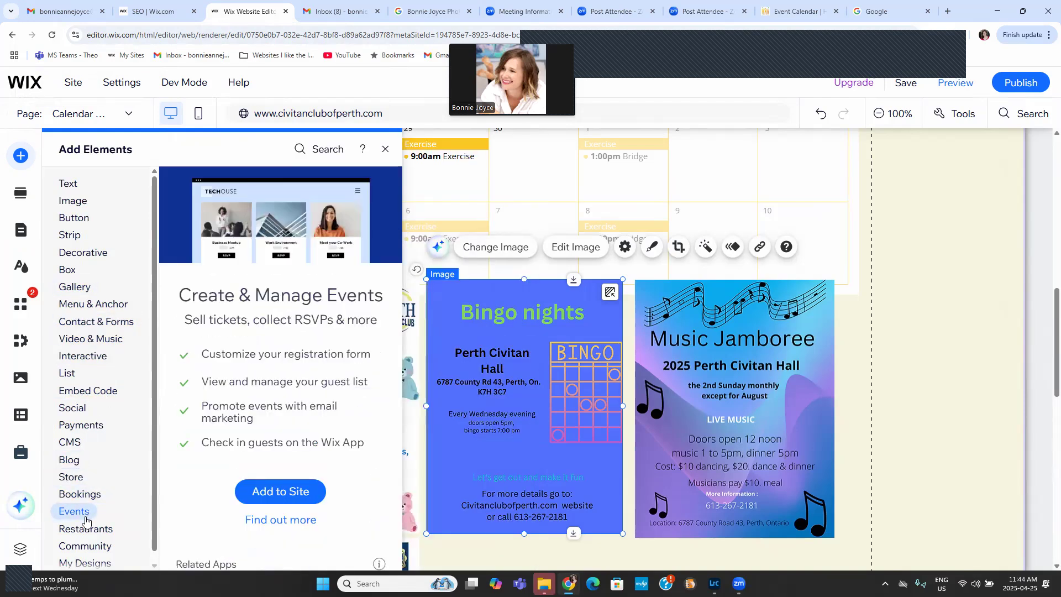
click(288, 494)
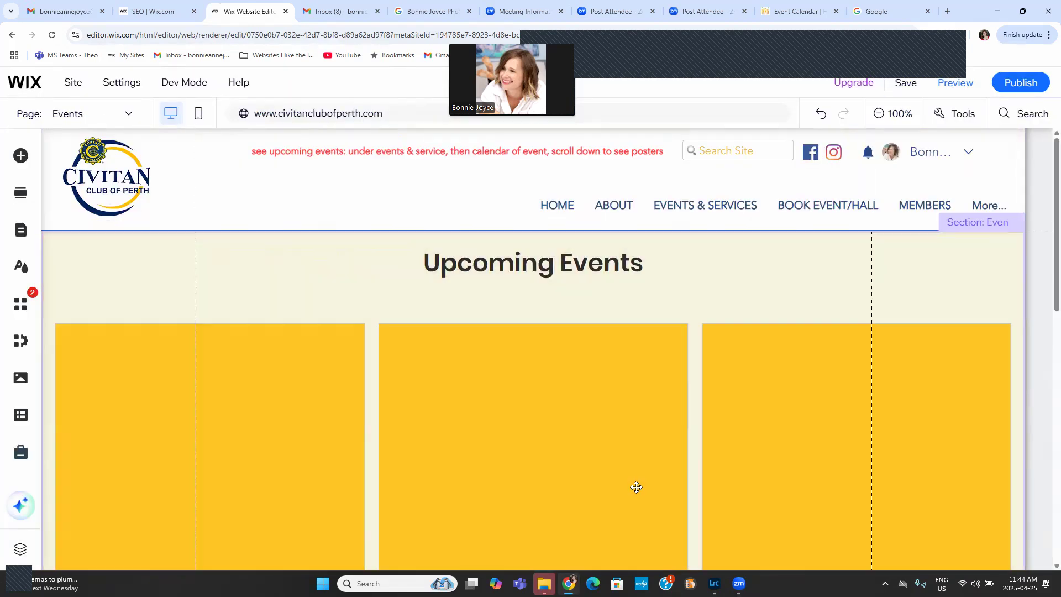
- Look through the sample events in the Upcoming Events list and open its event management
click(635, 487)
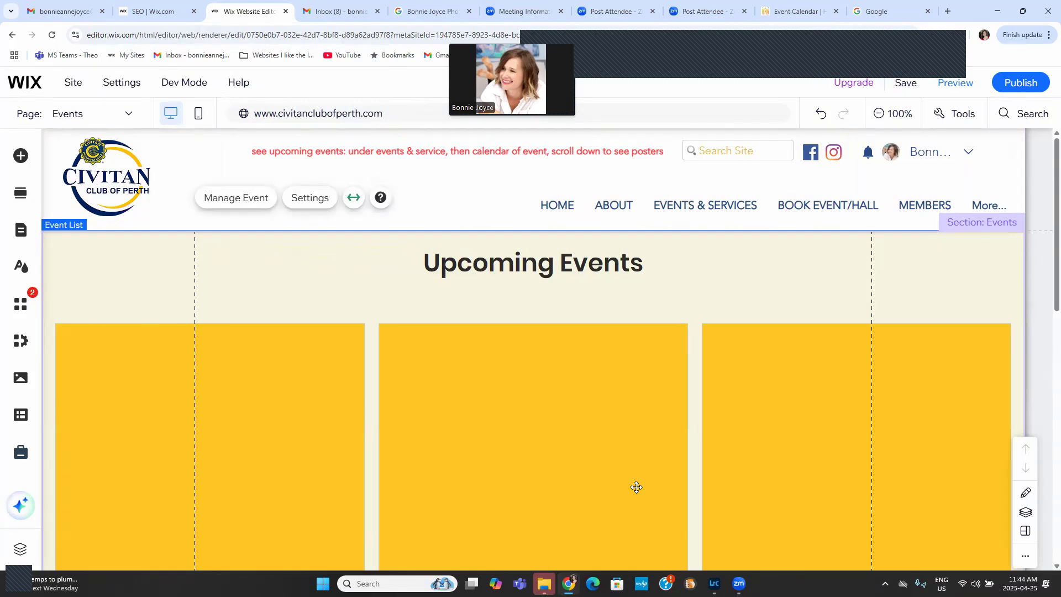
scroll(310, 353, down, 3)
scroll(335, 358, down, 1)
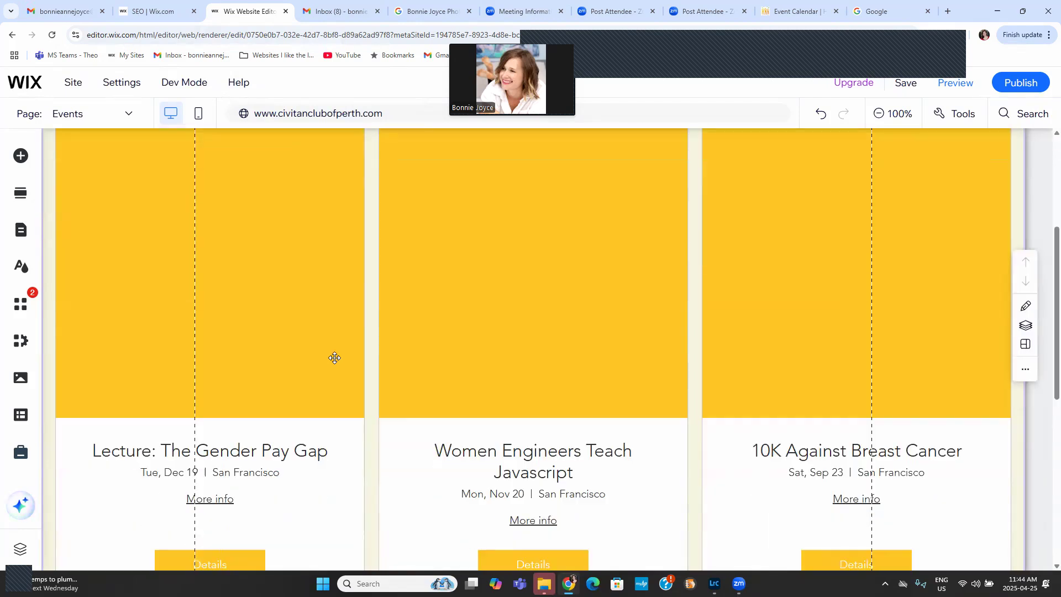
scroll(335, 358, down, 1)
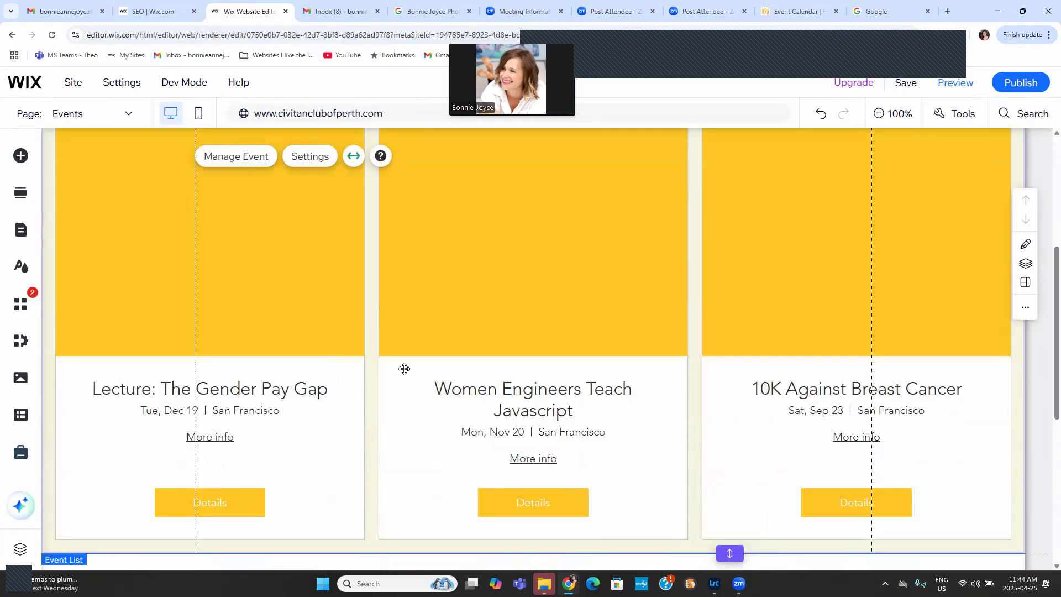
scroll(440, 369, up, 4)
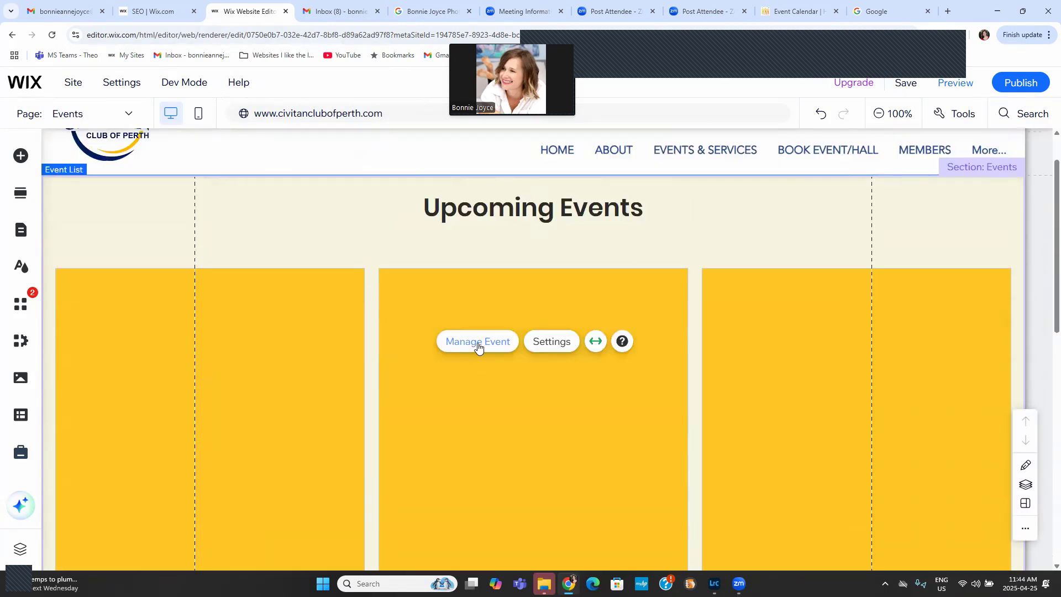
click(477, 347)
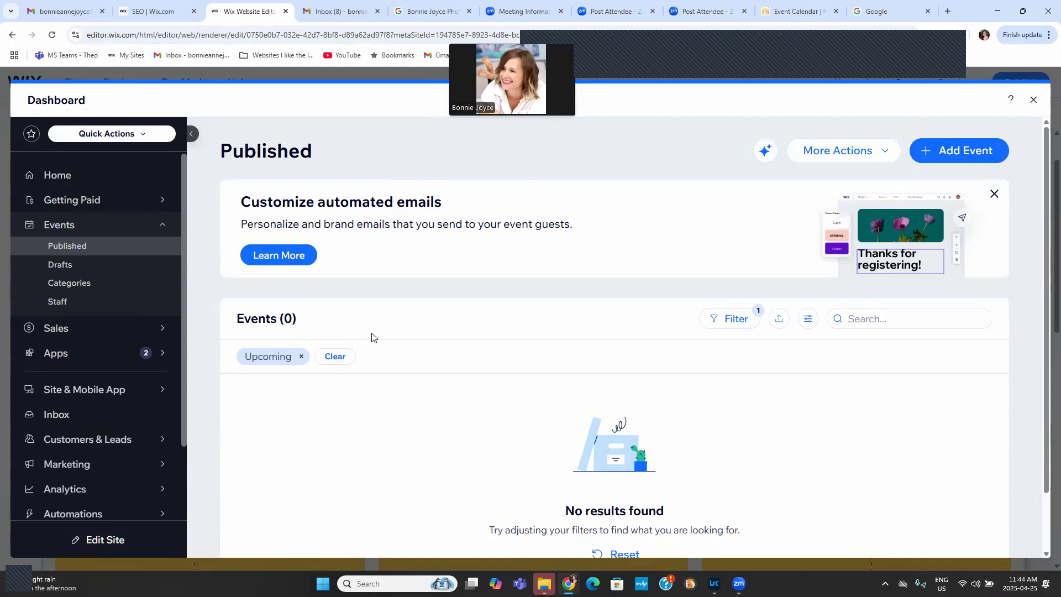
- Start a new event and set its type to RSVP event
click(955, 156)
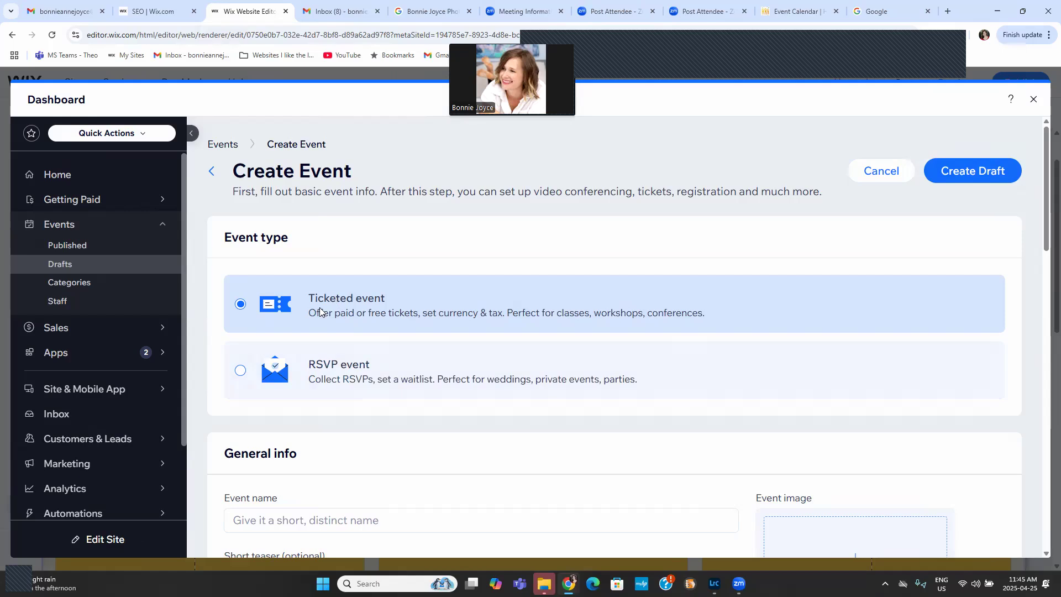
click(241, 370)
scroll(597, 445, down, 3)
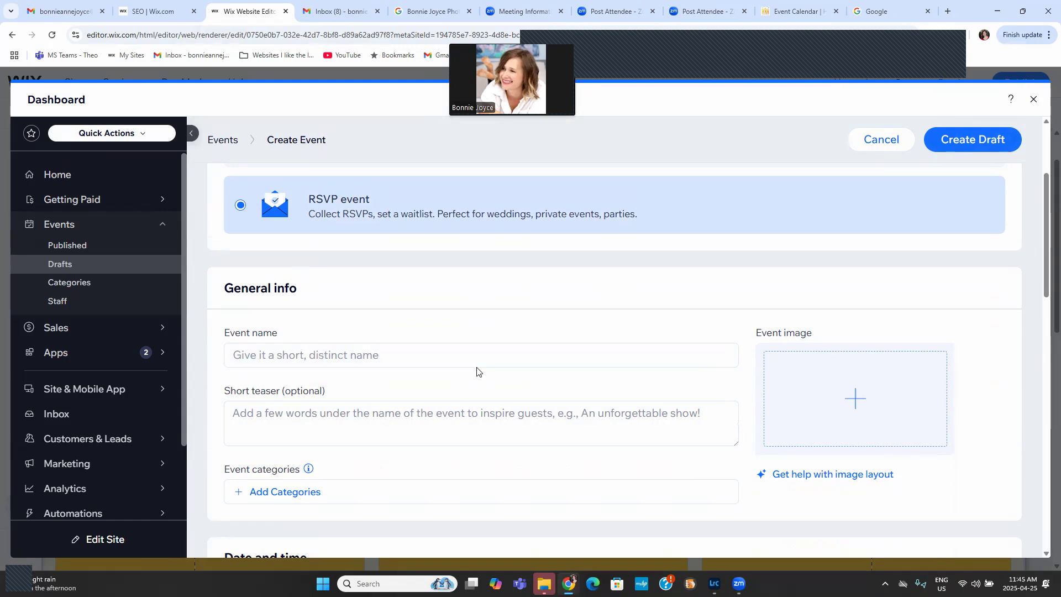
- Name the event Bingo
click(425, 359)
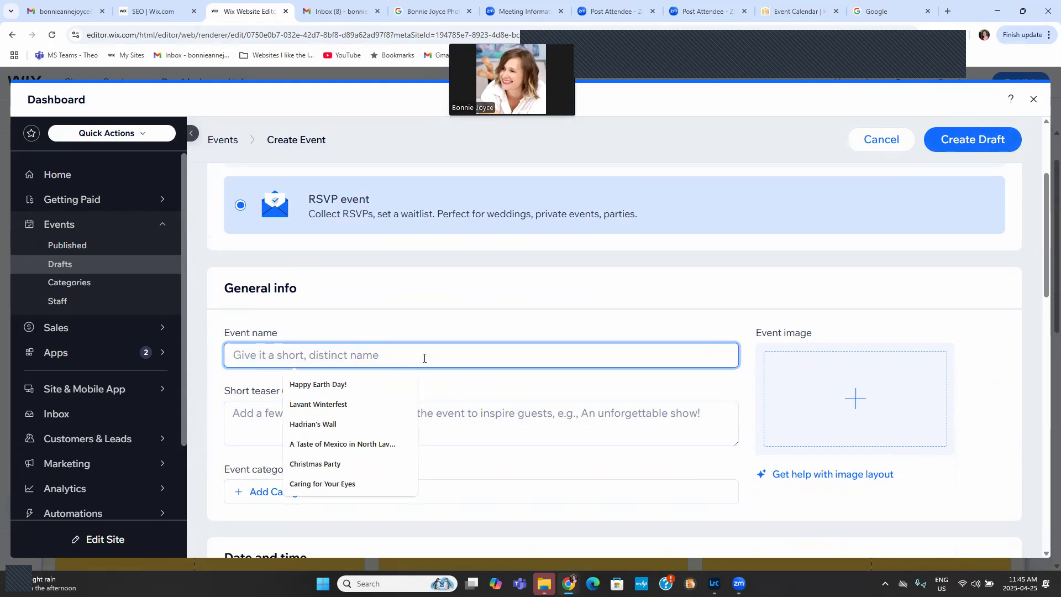
click(408, 311)
click(390, 357)
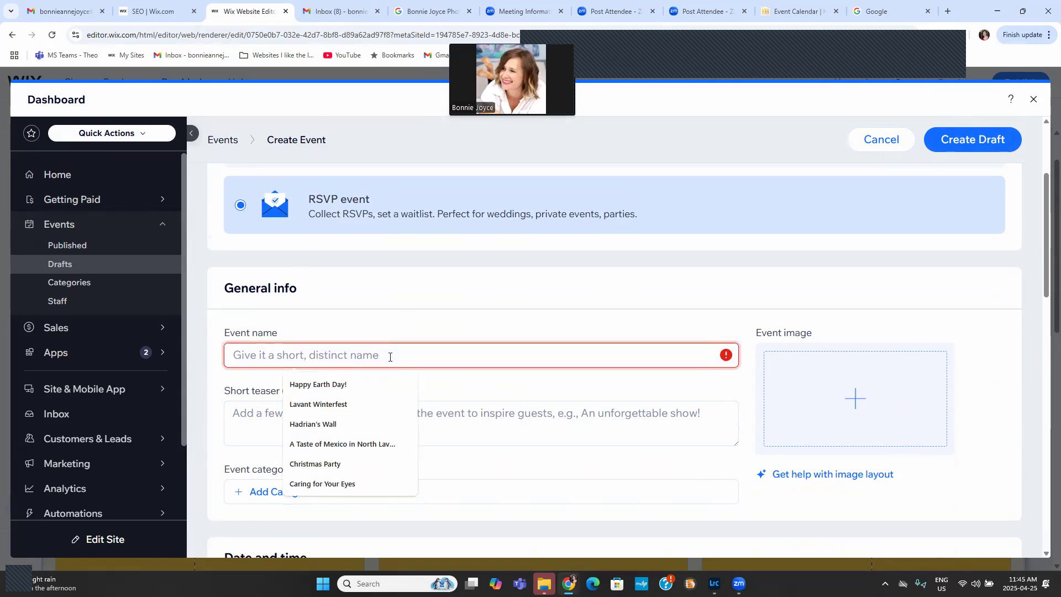
text(60)
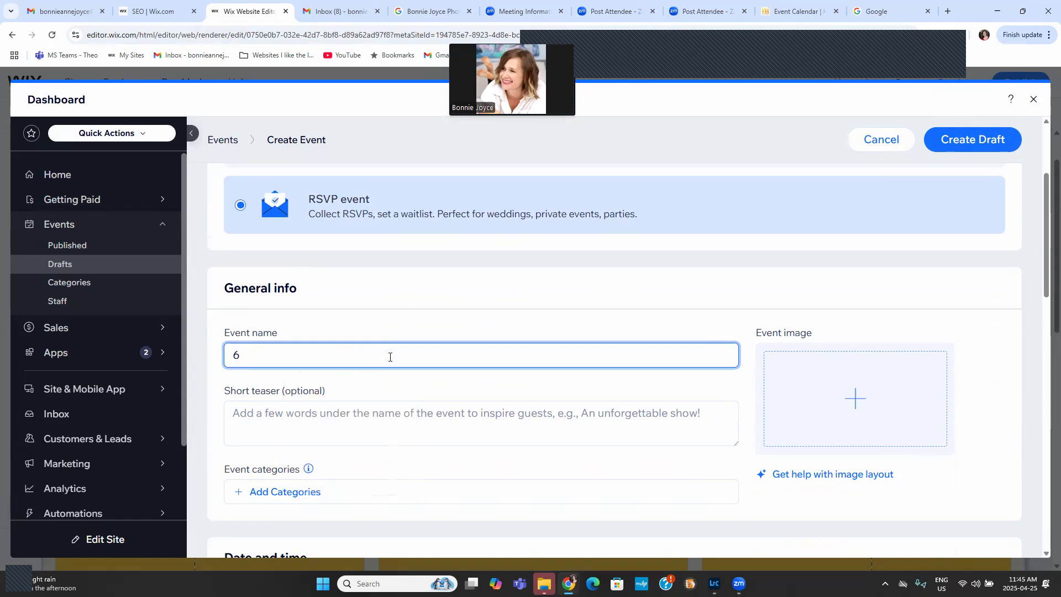
key(BackSpace)
text(Meatp)
key(BackSpace)
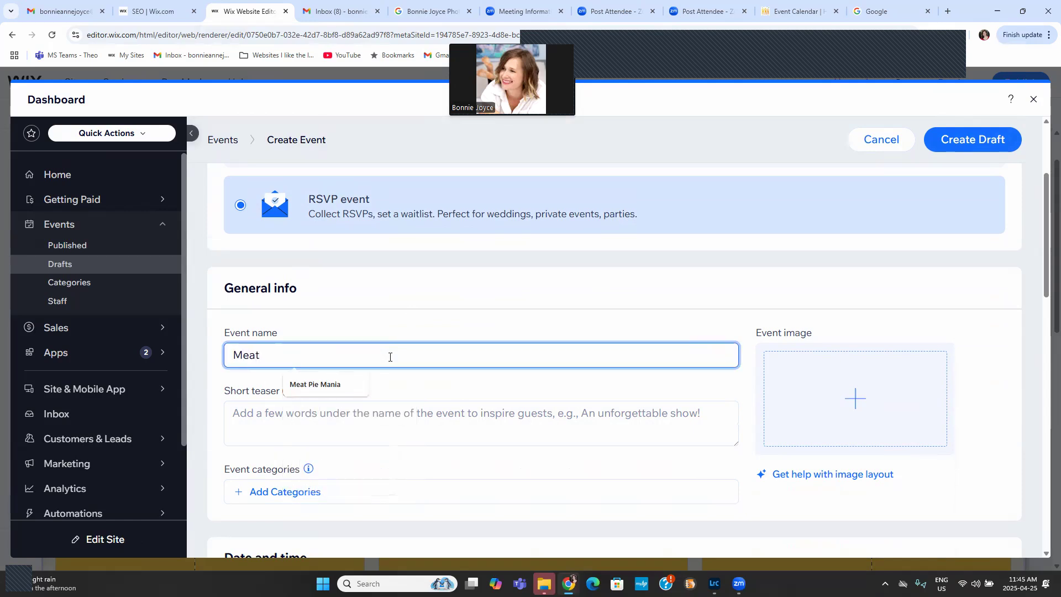
key(BackSpace)
key(BackSpace)
text(Bingo)
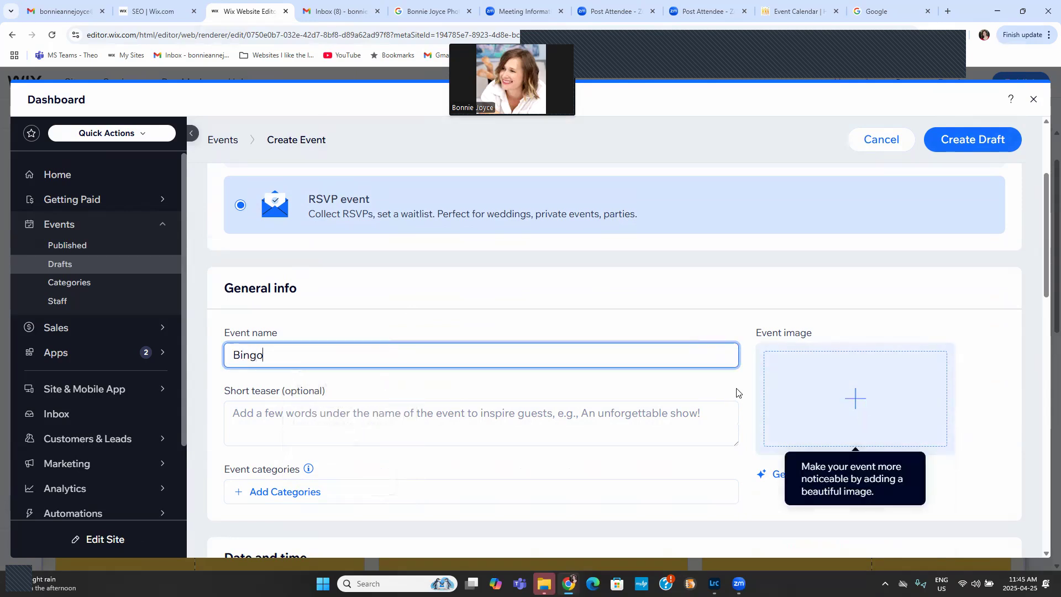
- Make the event a recurring event and look through the form's Location and About the event sections
click(415, 419)
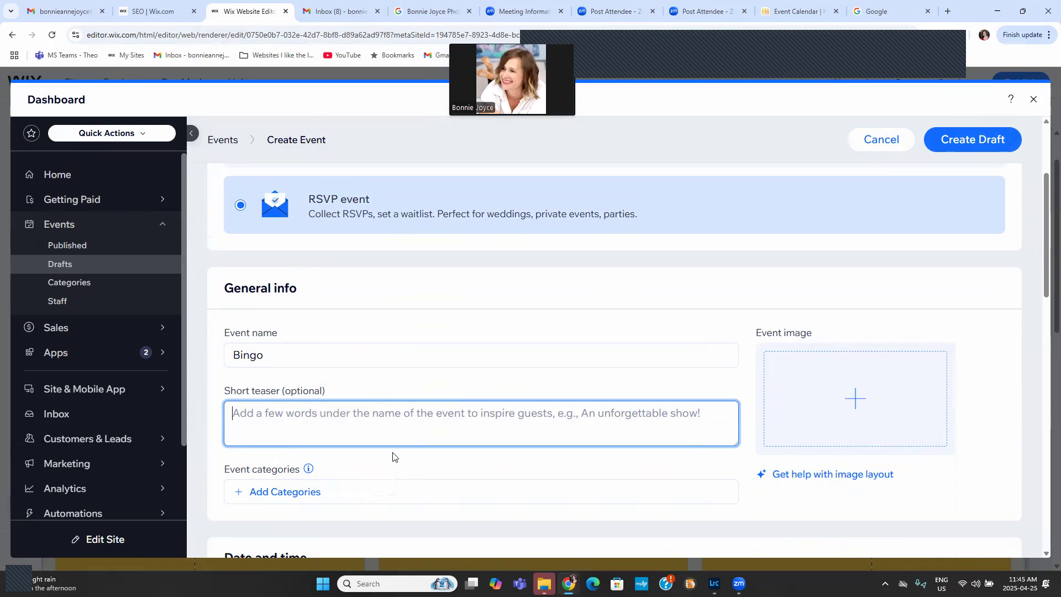
scroll(370, 431, down, 4)
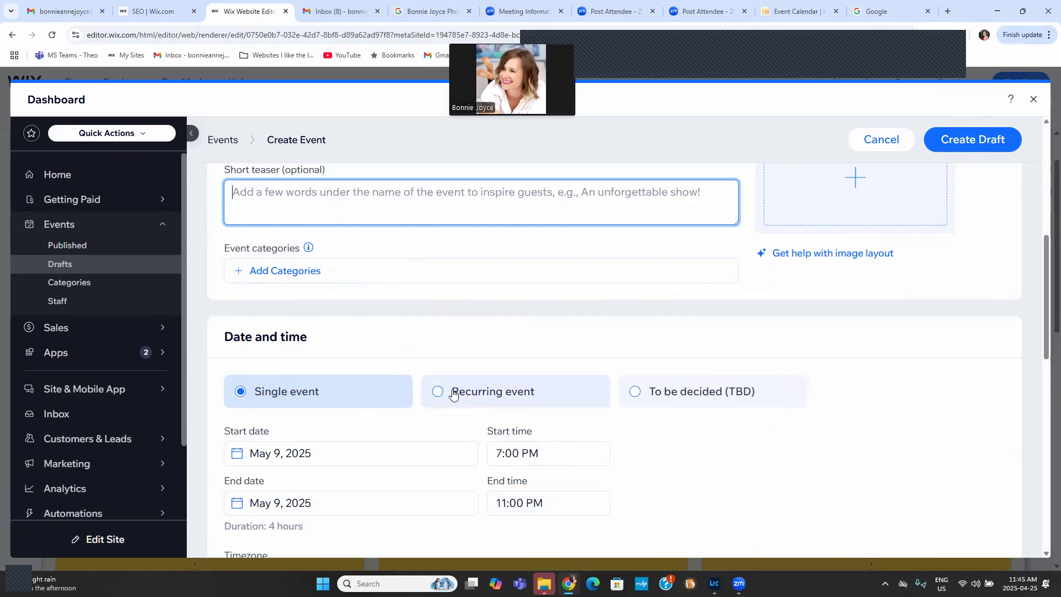
click(438, 393)
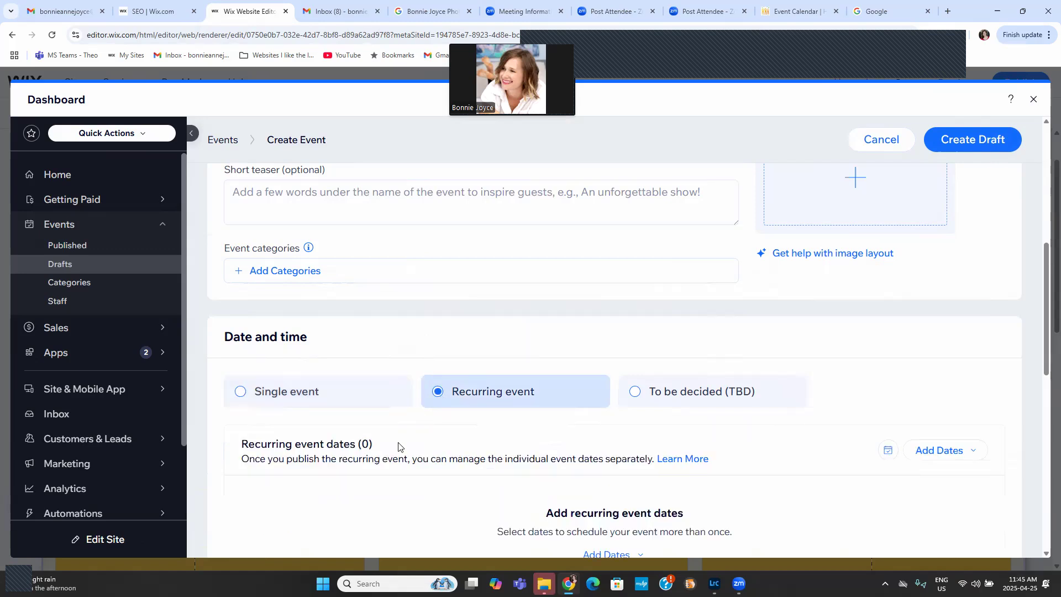
scroll(505, 442, down, 3)
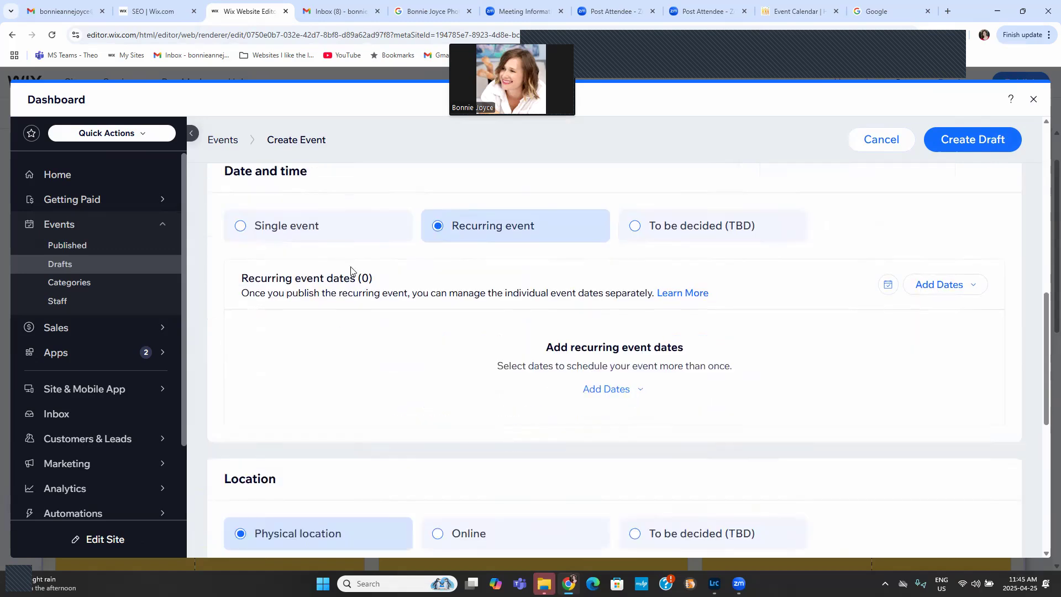
click(241, 226)
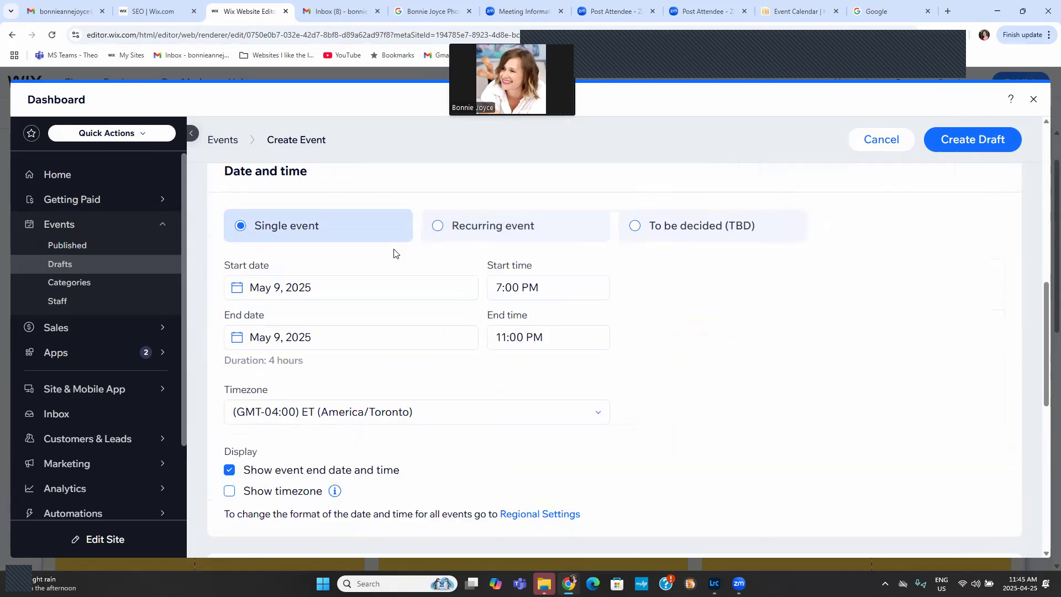
click(466, 236)
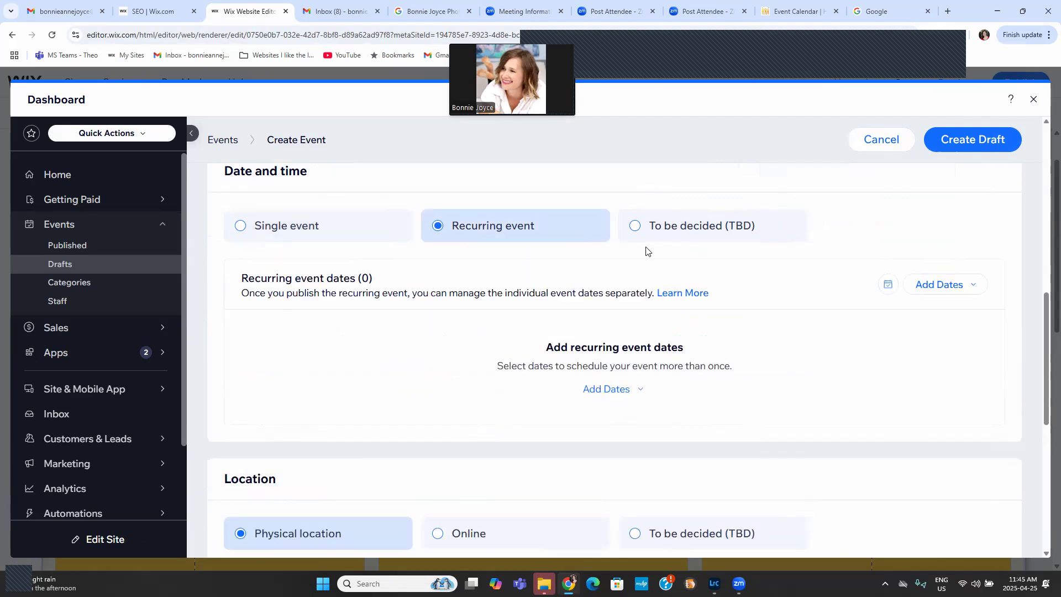
scroll(474, 263, down, 2)
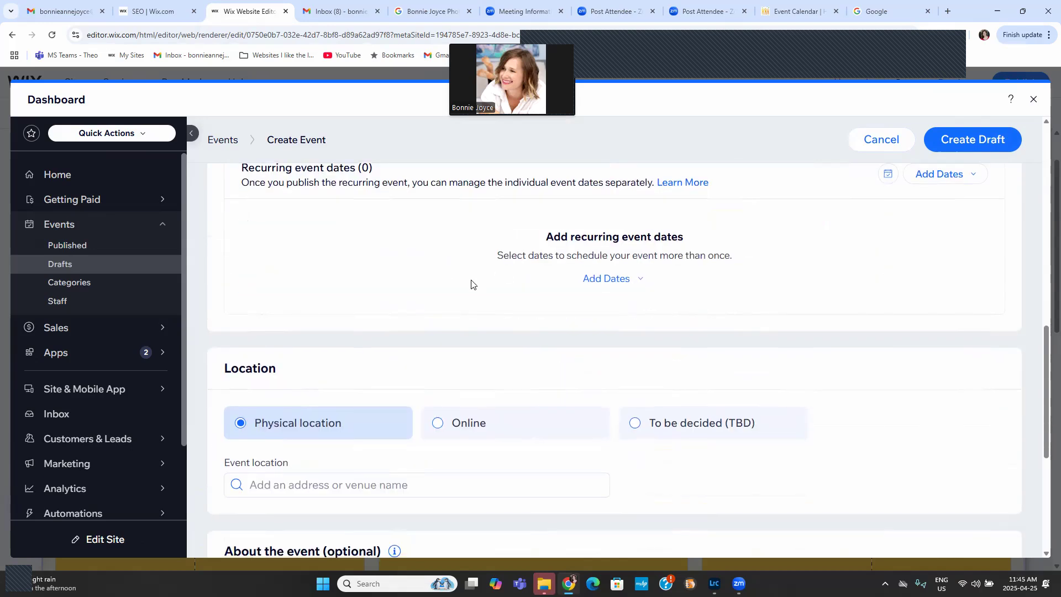
scroll(474, 283, down, 1)
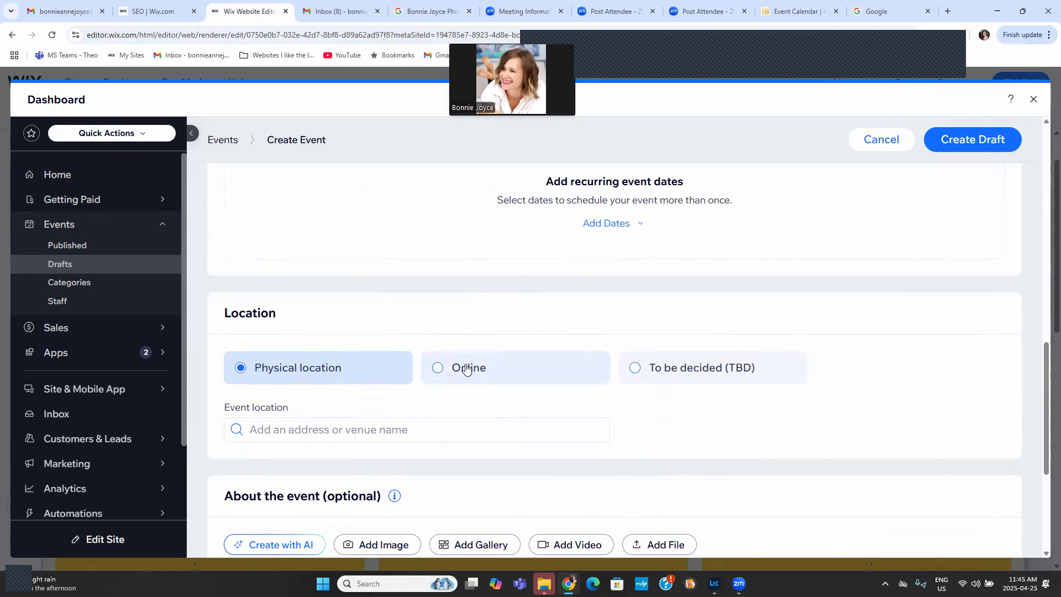
scroll(387, 442, down, 1)
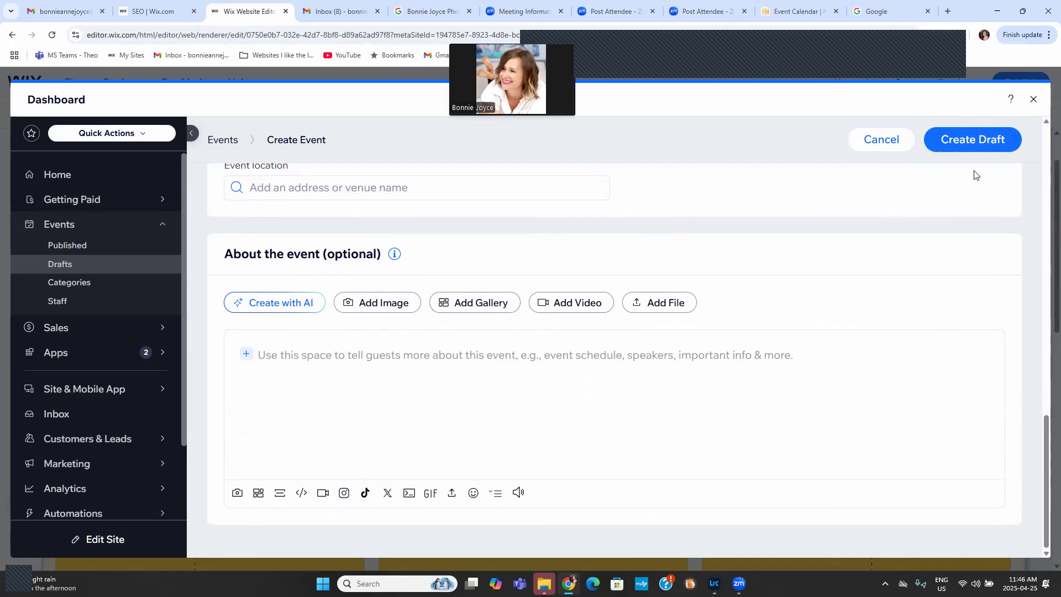
- Enter "Join us for Bingo" as the event's short teaser
scroll(632, 298, up, 12)
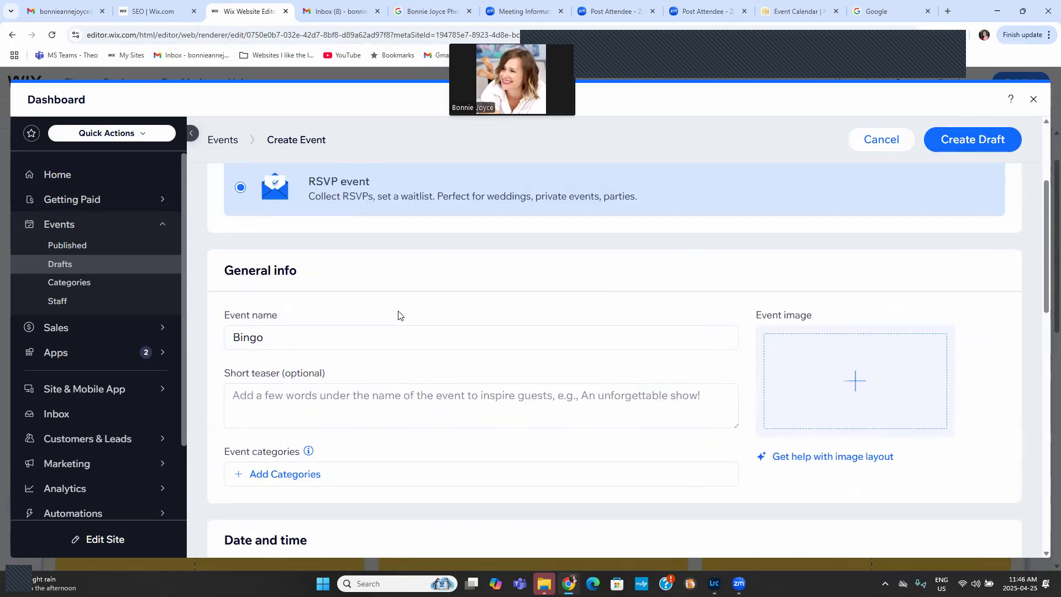
scroll(395, 321, up, 1)
scroll(370, 353, down, 2)
click(360, 331)
text(Join us for Bingo)
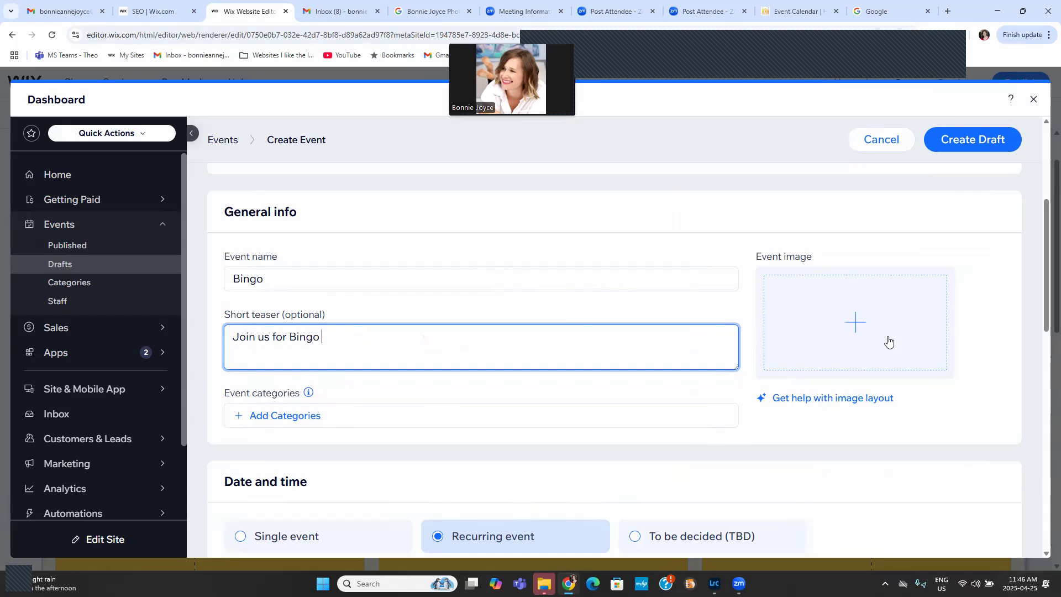
- Open the event image chooser and look through the "in house bingo info" folder in Site Files
click(840, 315)
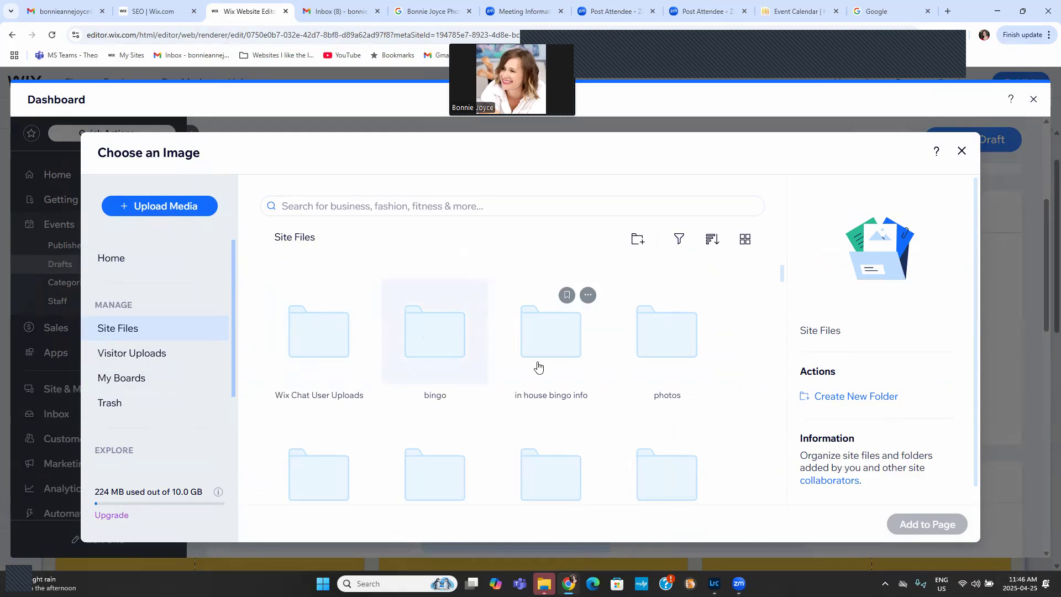
double_click(537, 360)
scroll(447, 354, down, 3)
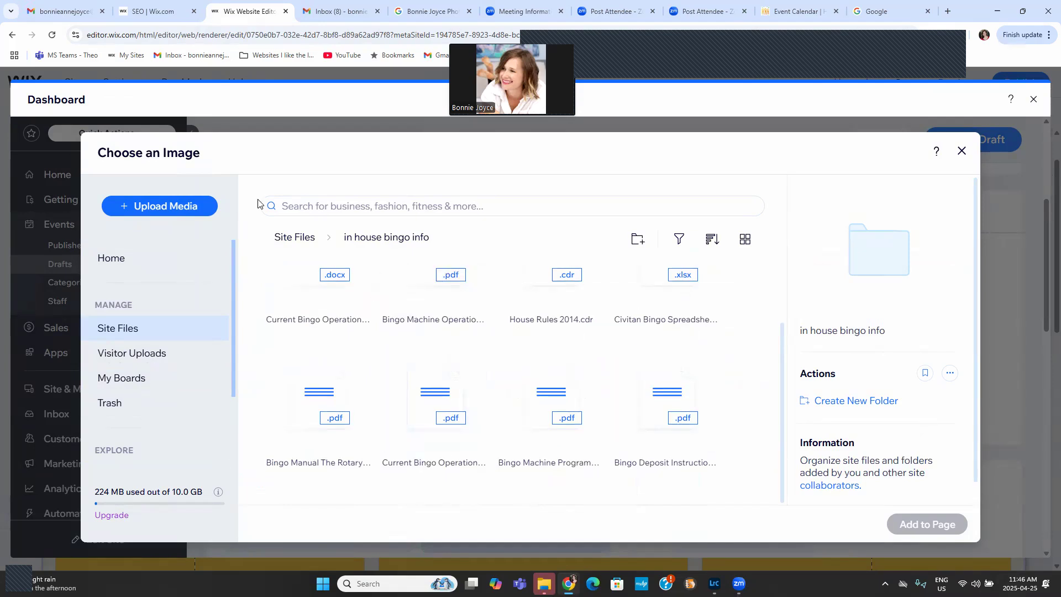
click(297, 239)
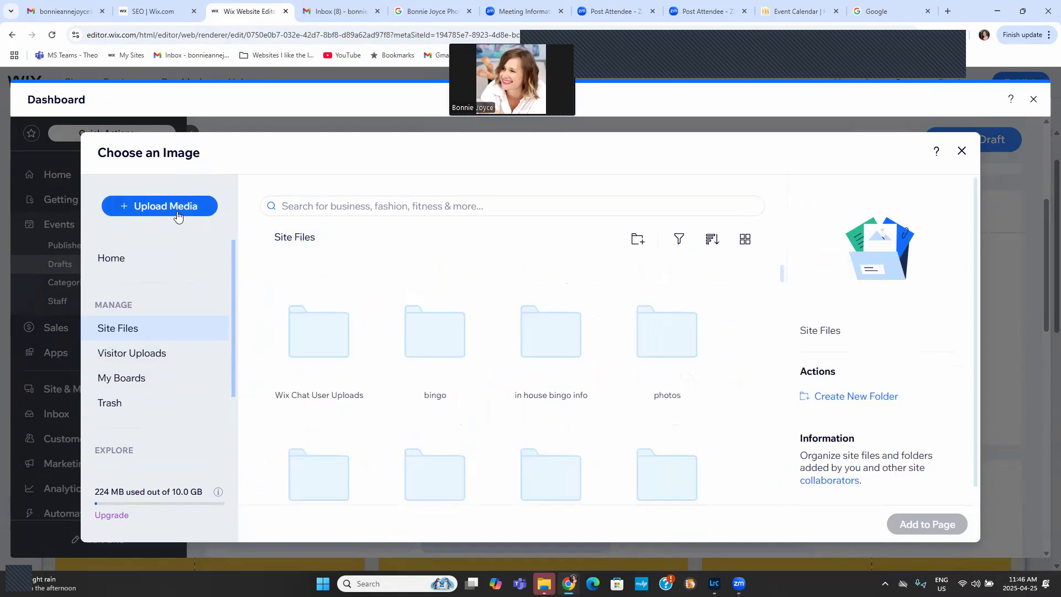
- Search Unsplash for "bingo" and add the photo of the bingo card on red plaid cloth as the event image
scroll(161, 364, down, 2)
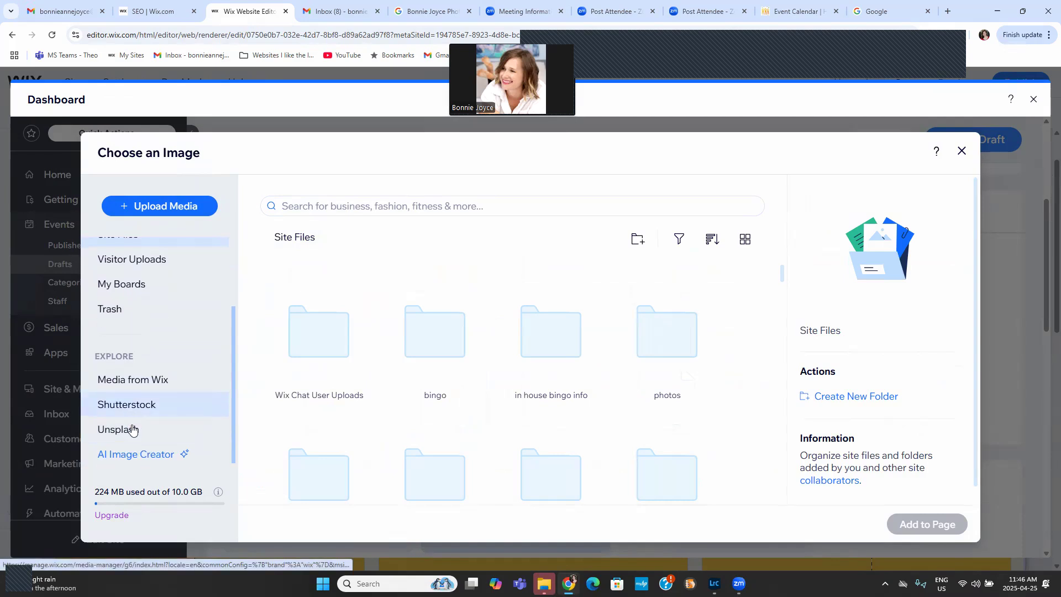
click(372, 206)
text(bingo)
key(Return)
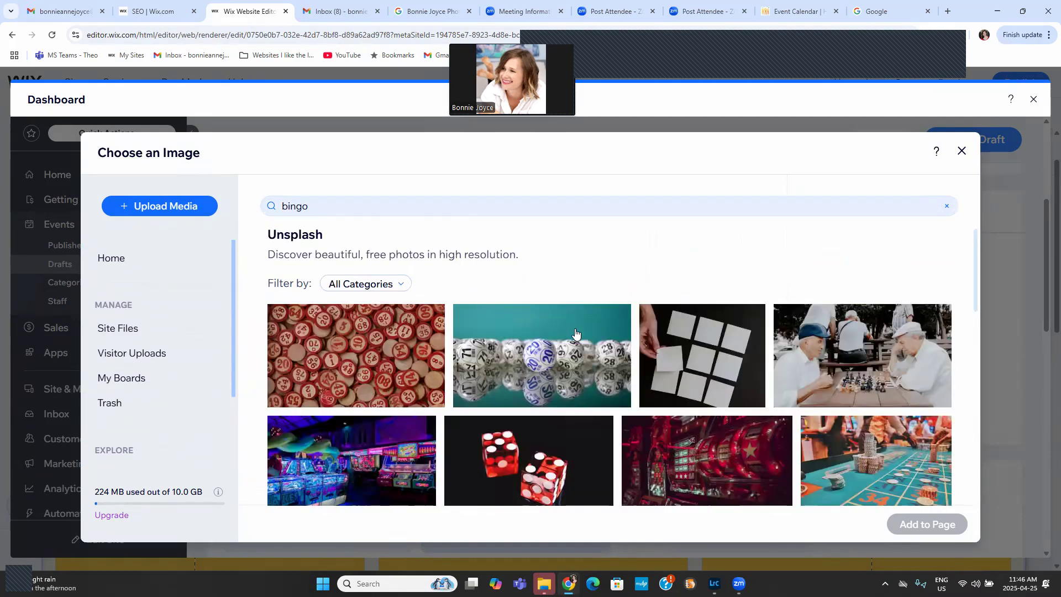
scroll(696, 346, down, 3)
scroll(713, 377, down, 2)
scroll(715, 378, up, 4)
scroll(717, 377, up, 2)
scroll(718, 375, down, 5)
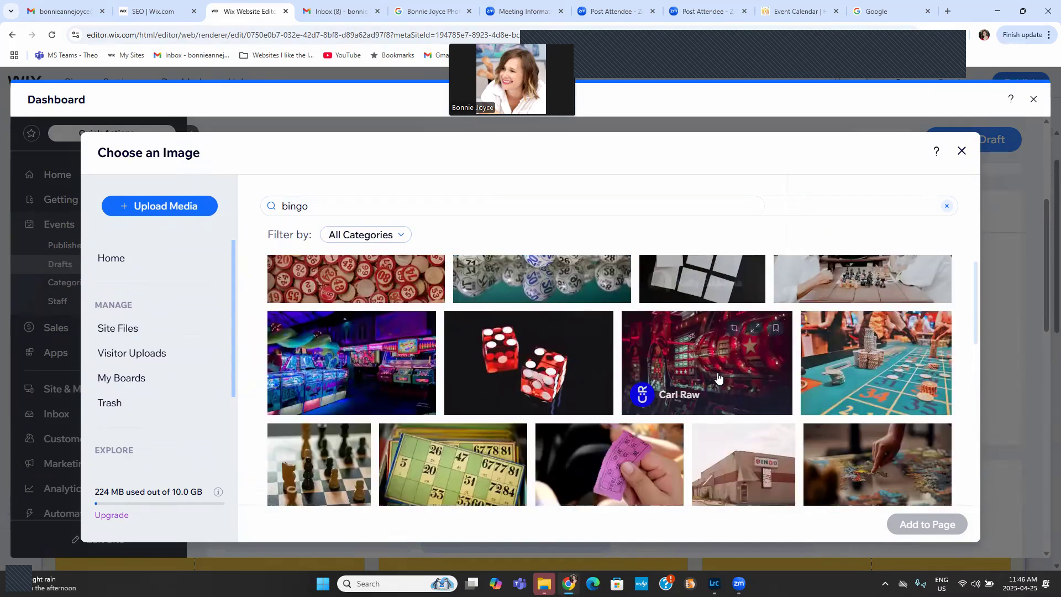
click(833, 411)
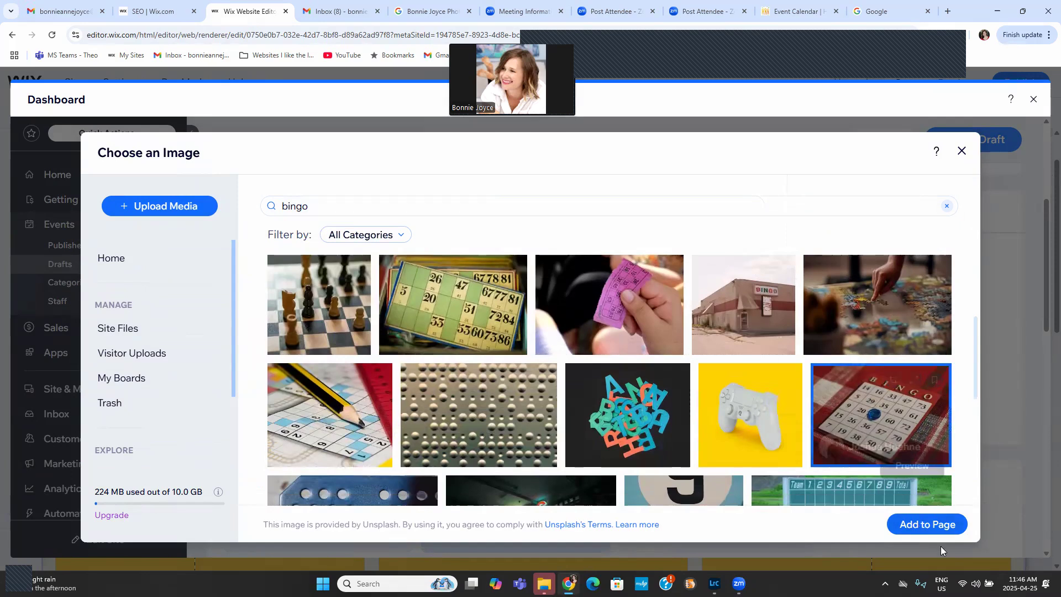
click(927, 524)
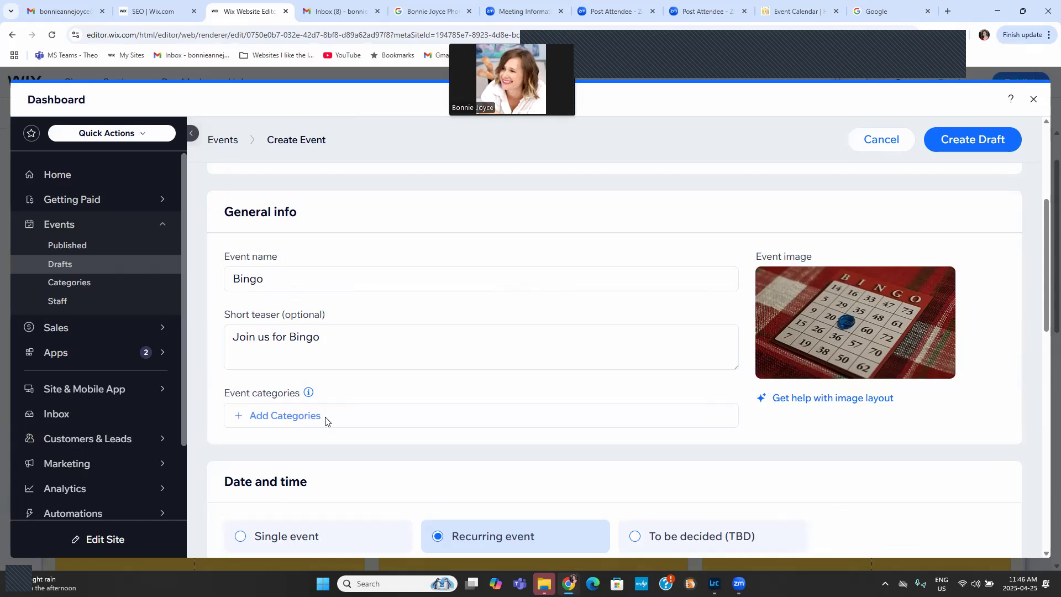
- Start adding repeating dates for the recurring event, with Wed, May 7, 2025 as the start date
scroll(327, 419, down, 4)
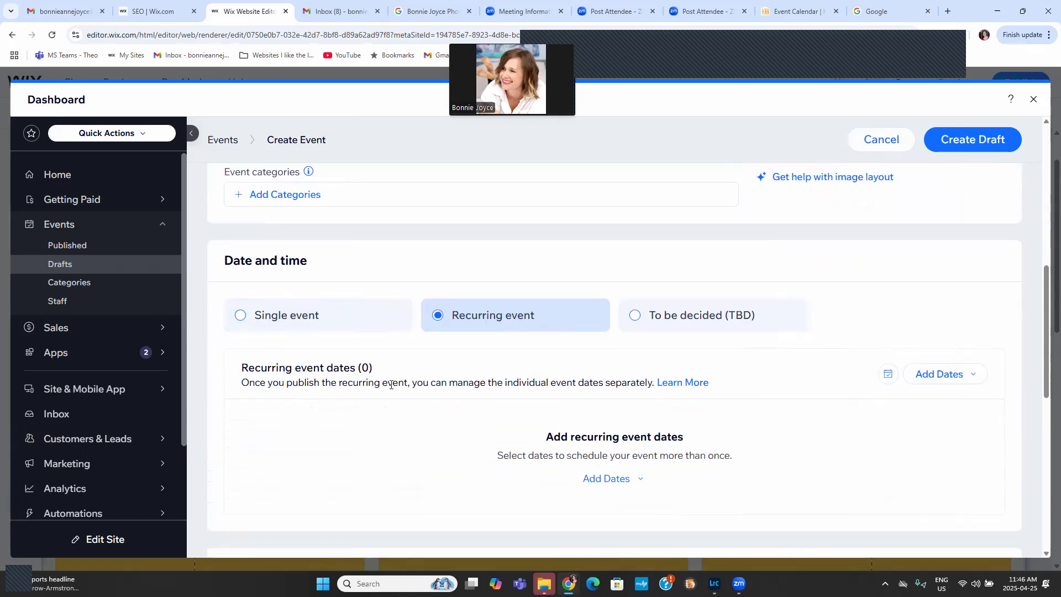
click(616, 484)
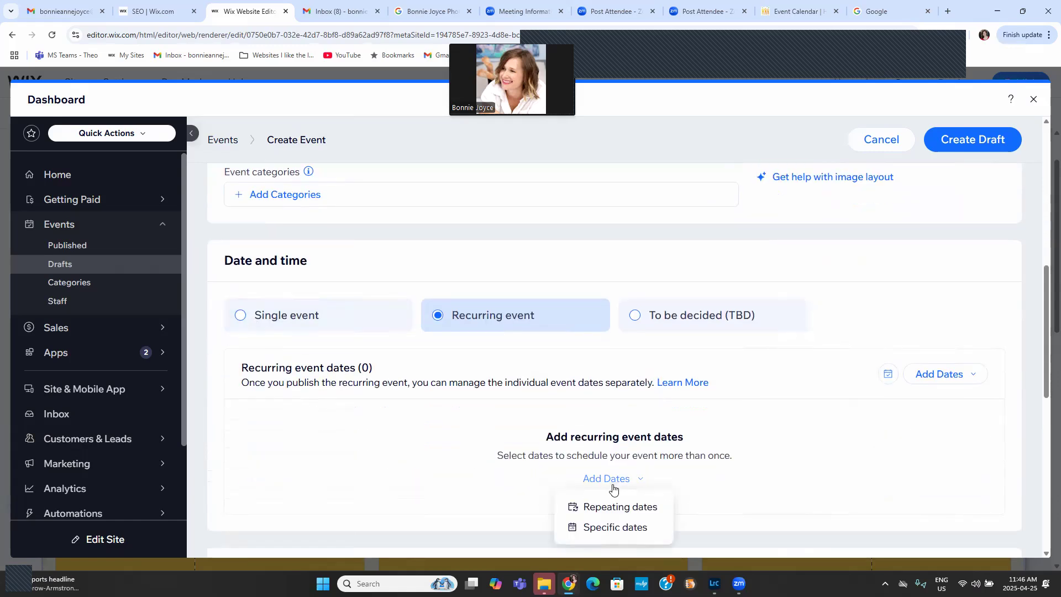
click(611, 512)
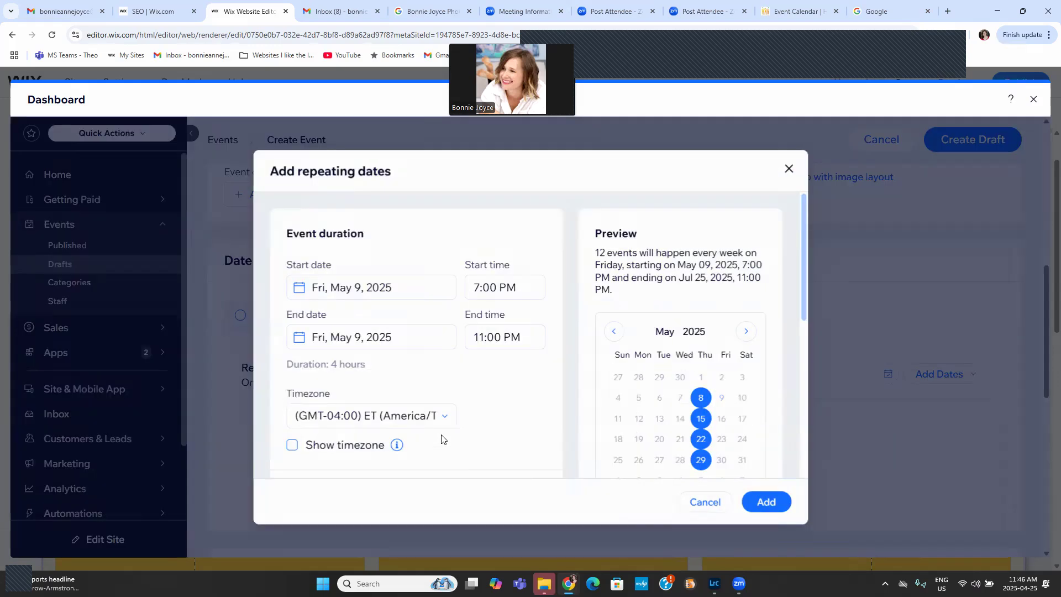
click(326, 287)
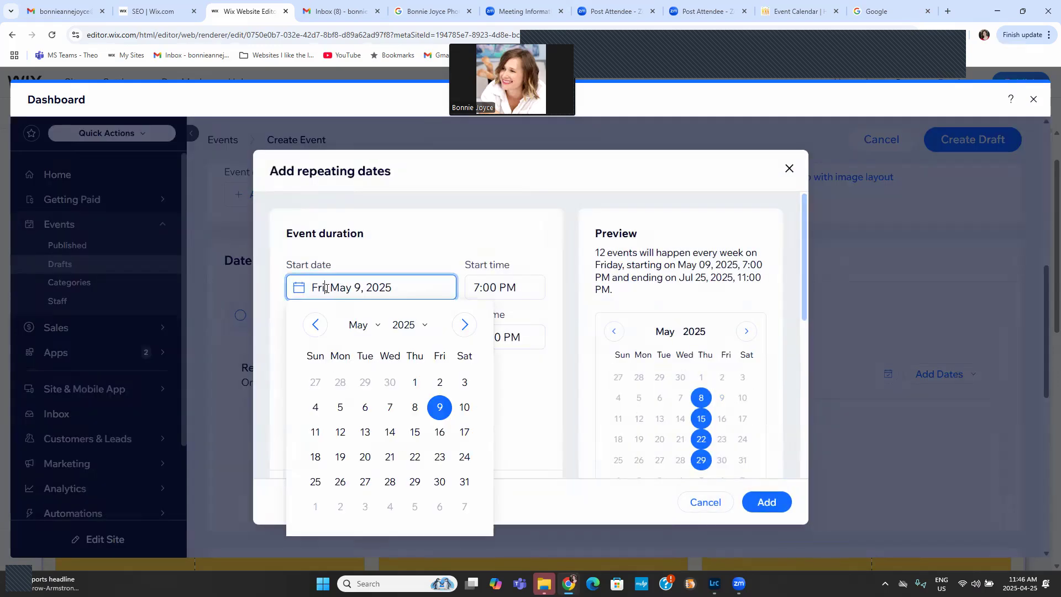
click(388, 409)
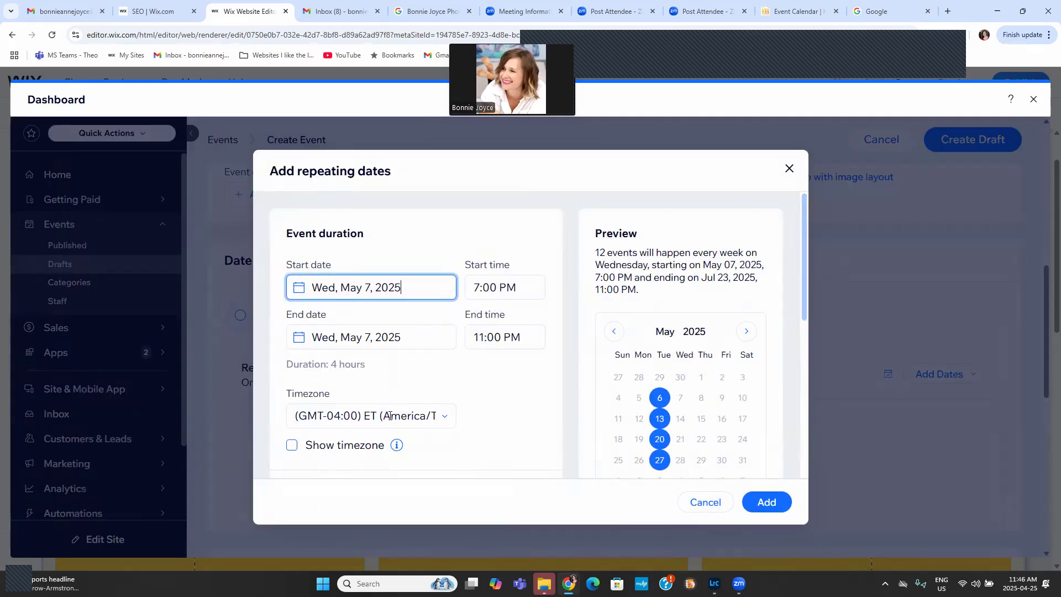
- Set the event's start time to 5:00 PM and its end time to 9:30 PM
click(482, 290)
scroll(486, 353, up, 3)
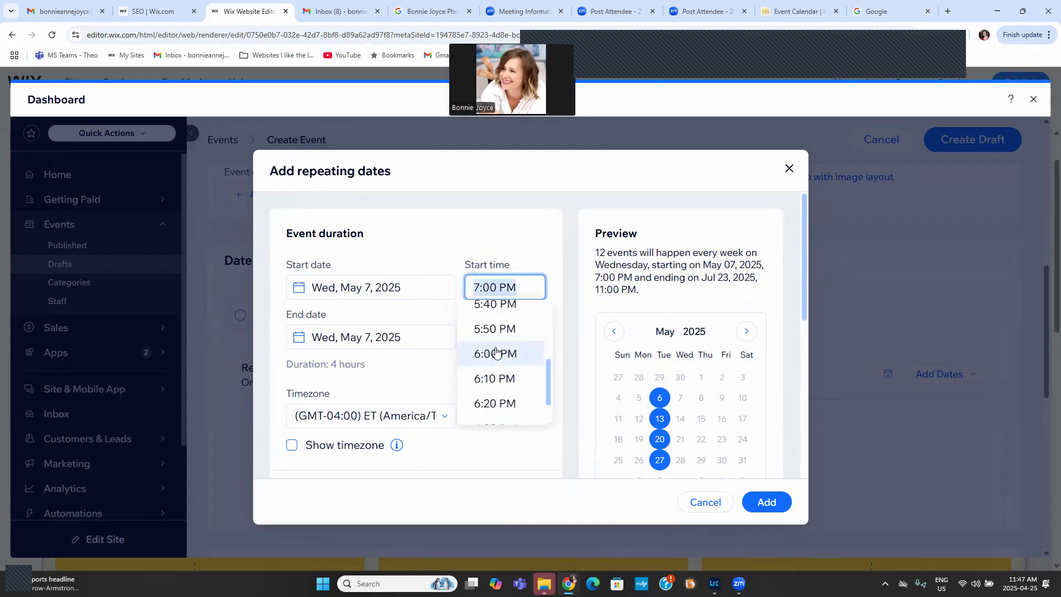
scroll(494, 344, up, 3)
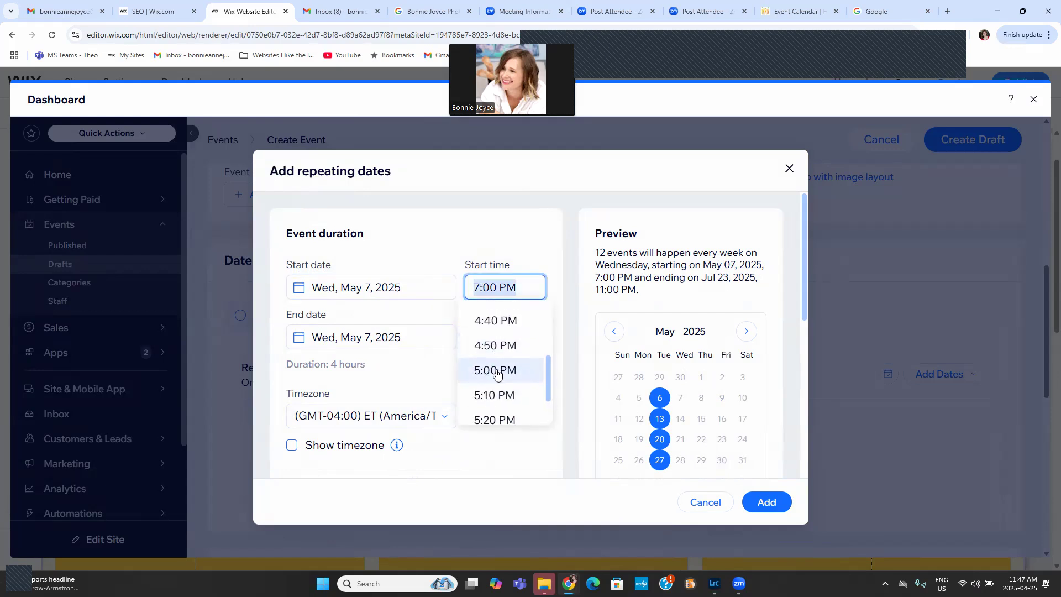
click(491, 368)
click(491, 340)
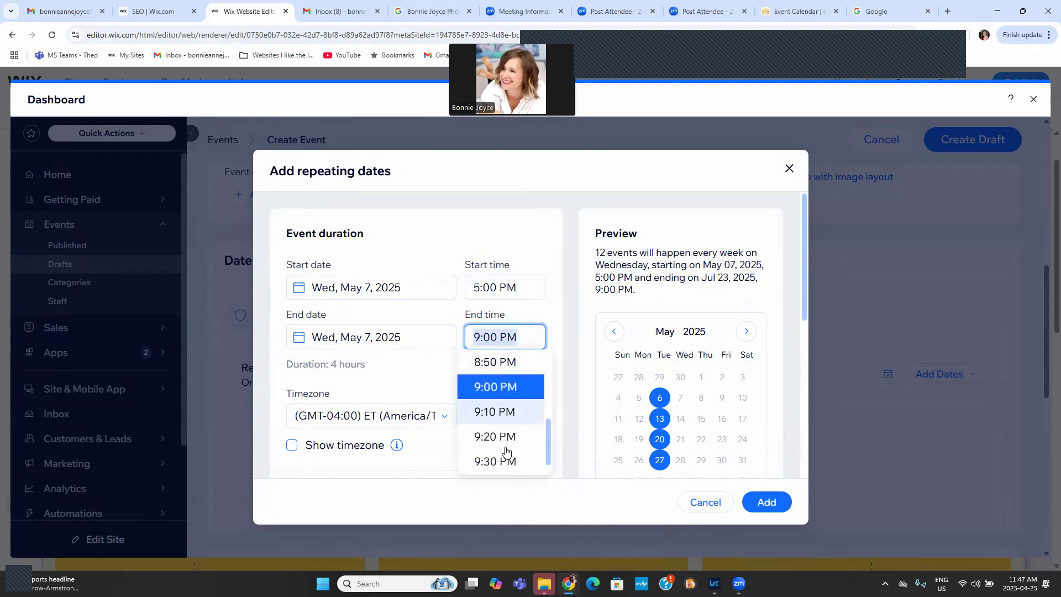
scroll(496, 412, down, 1)
click(496, 409)
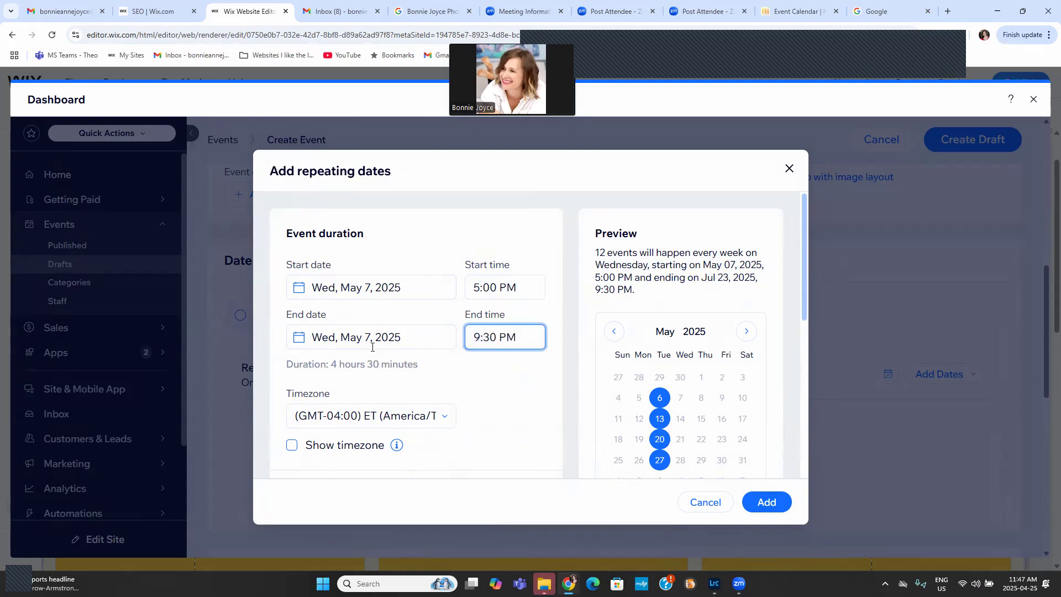
- Review the event recurrence and ending settings, keeping the series set to end after a number of events
scroll(309, 406, down, 3)
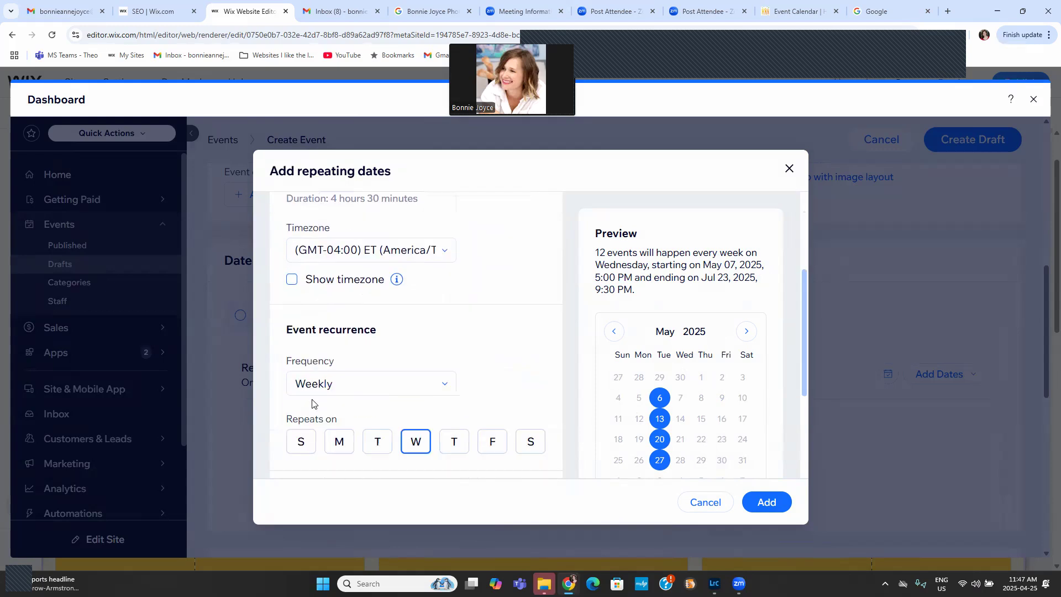
scroll(330, 397, down, 3)
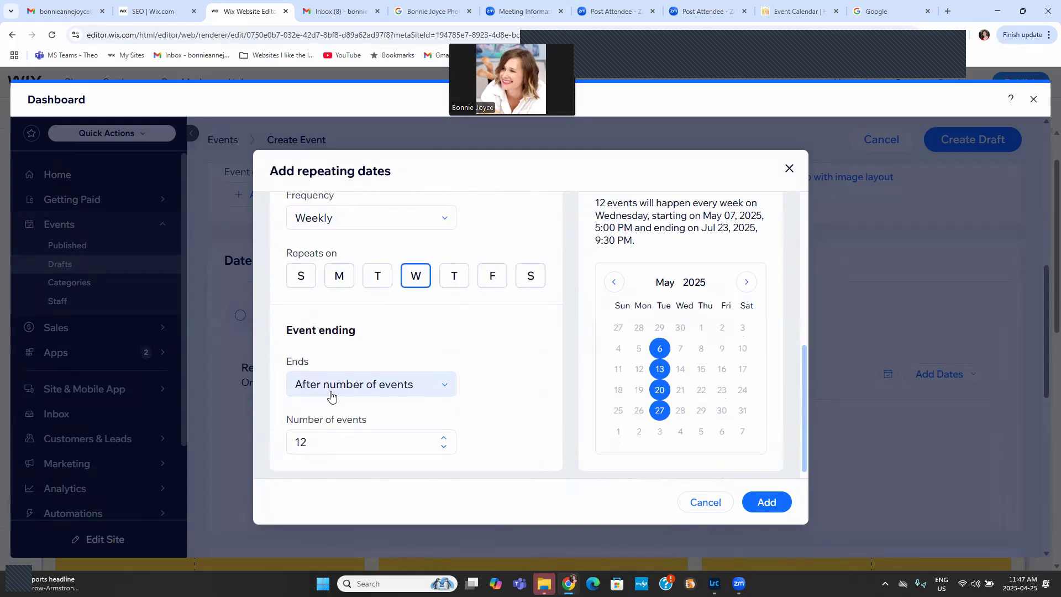
scroll(332, 435, down, 1)
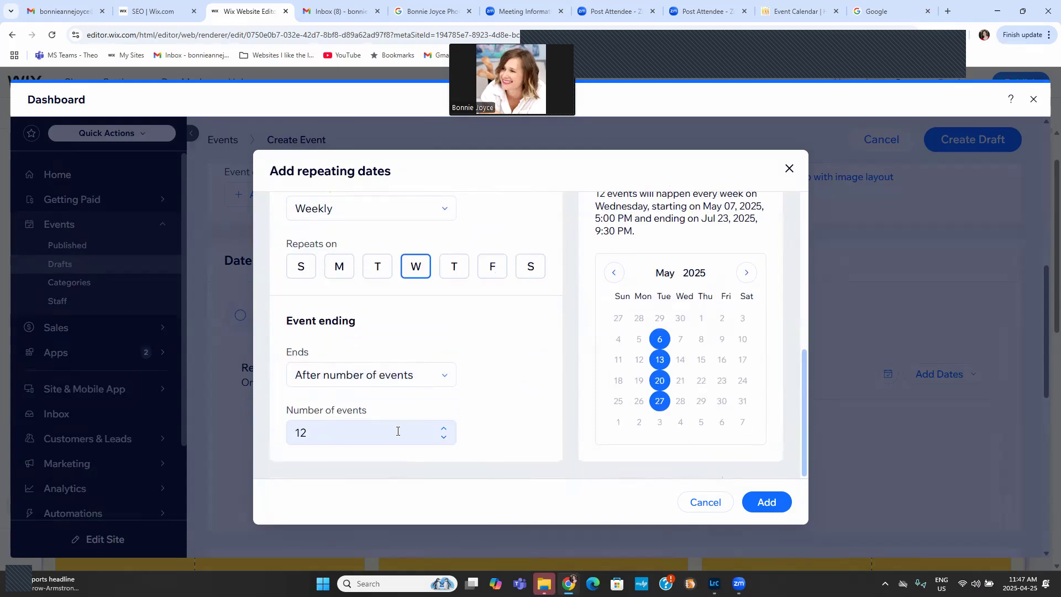
click(426, 375)
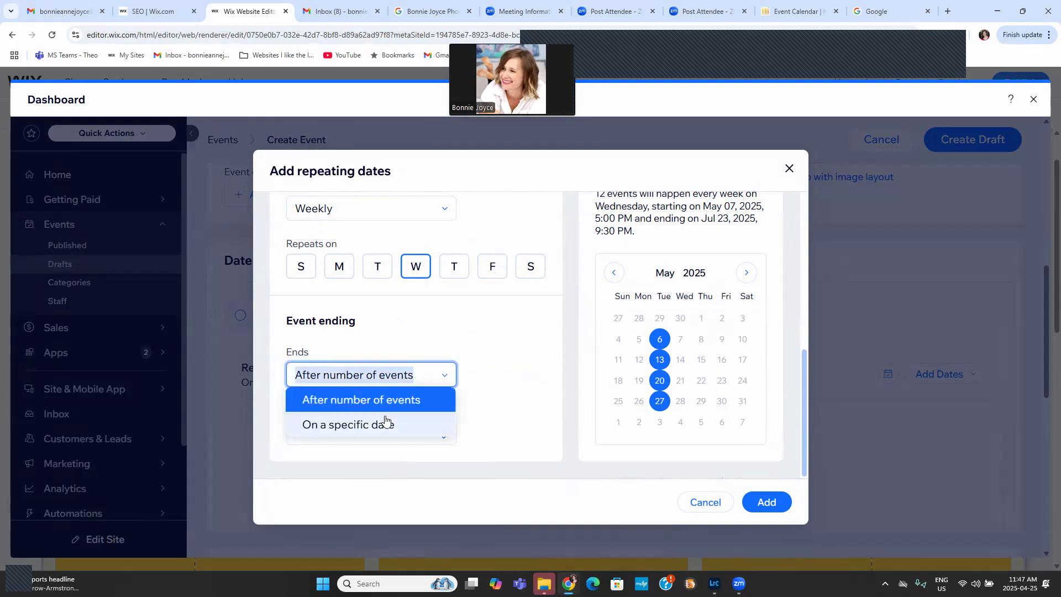
click(381, 399)
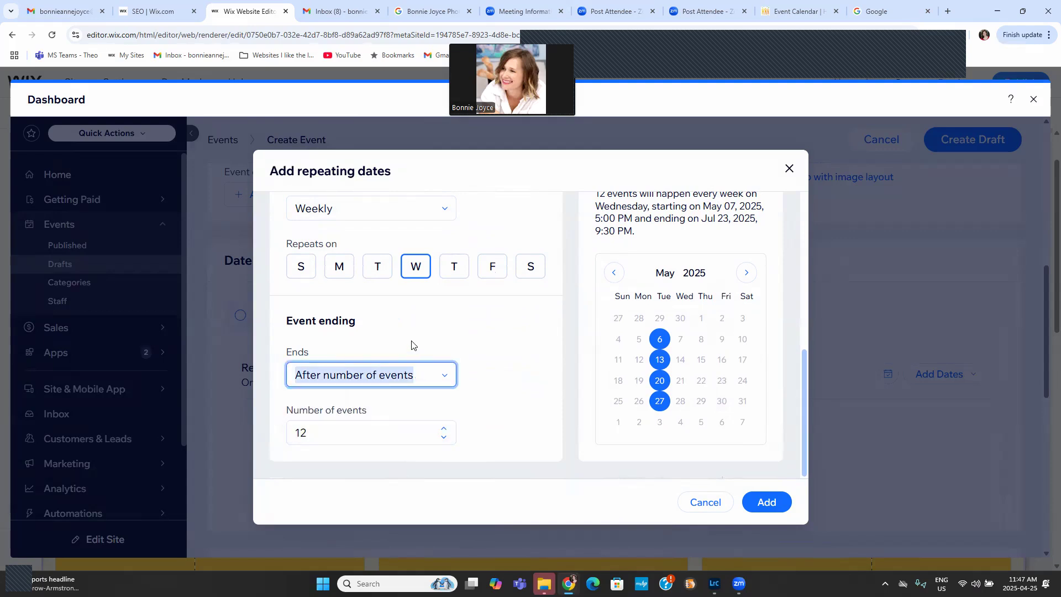
click(434, 432)
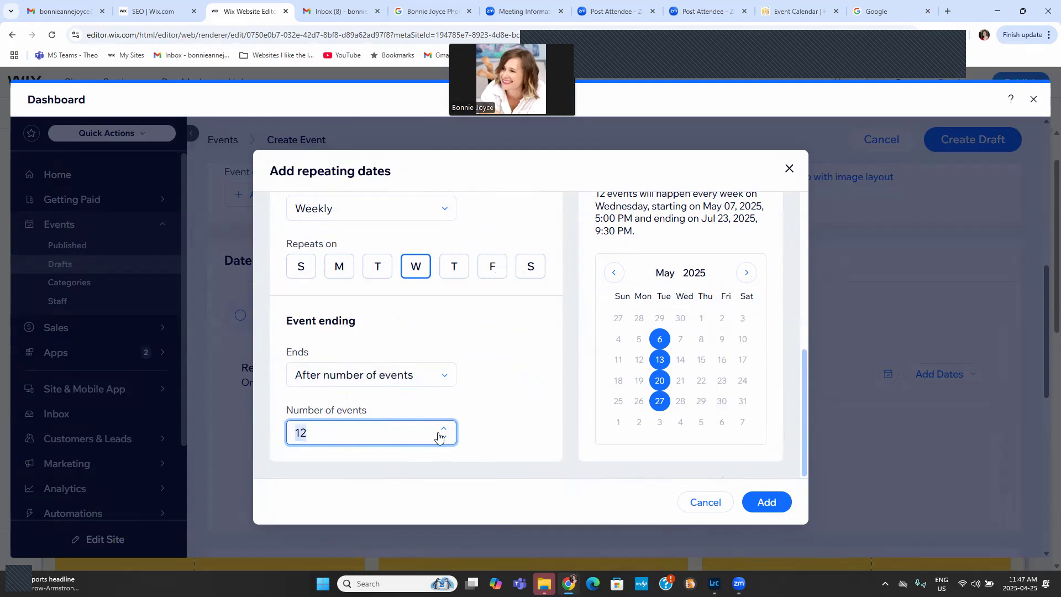
click(476, 370)
scroll(474, 371, up, 5)
scroll(475, 370, up, 2)
scroll(474, 370, down, 5)
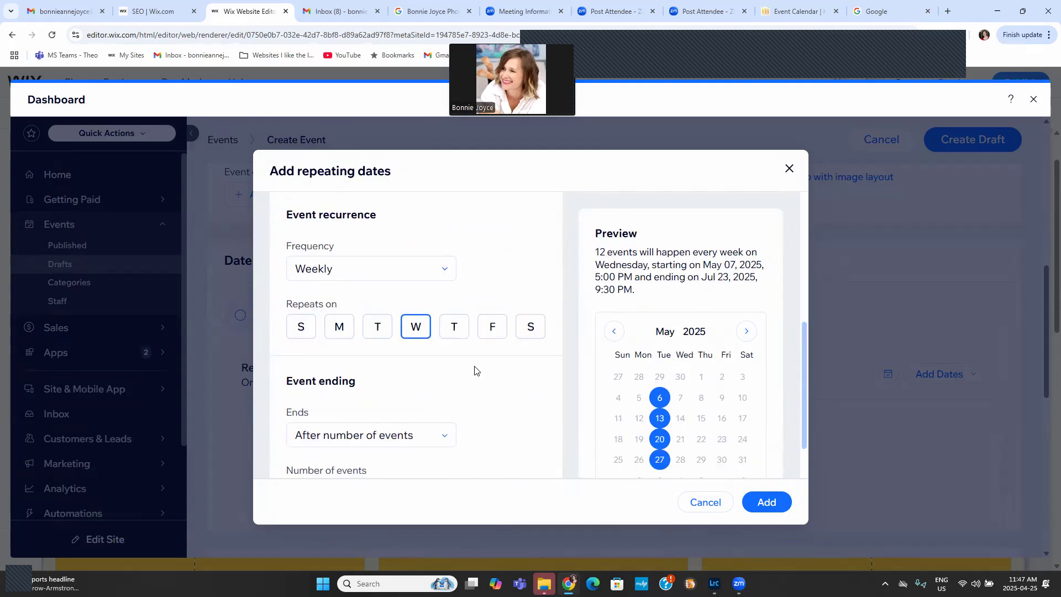
scroll(474, 370, down, 1)
- Set the number of events to 20 and add the repeating dates to the event
click(380, 430)
click(444, 429)
click(444, 429)
click(444, 429)
click(445, 429)
click(444, 429)
click(444, 429)
click(444, 429)
click(444, 429)
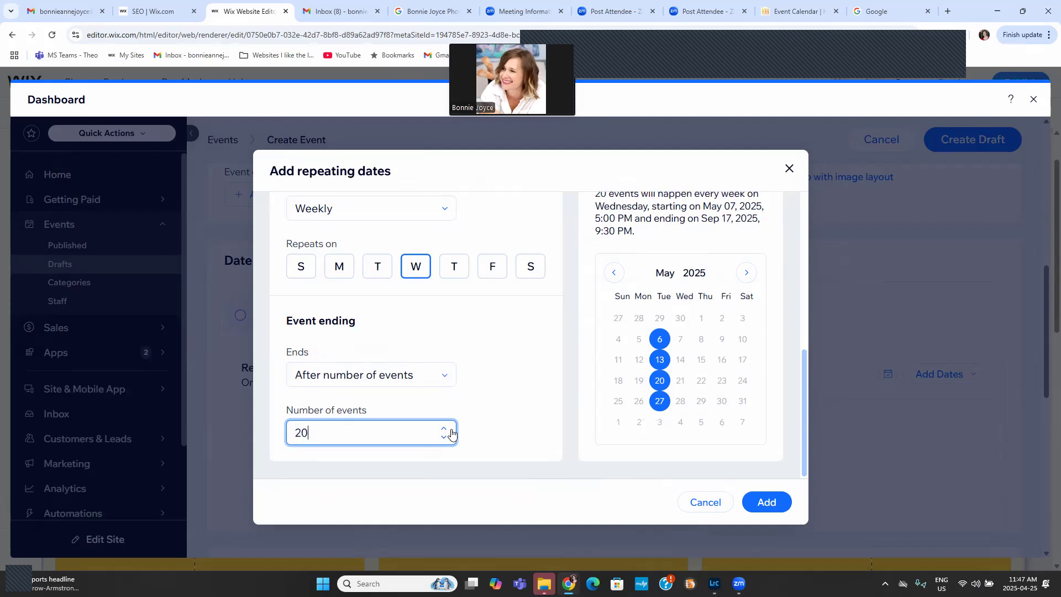
click(765, 503)
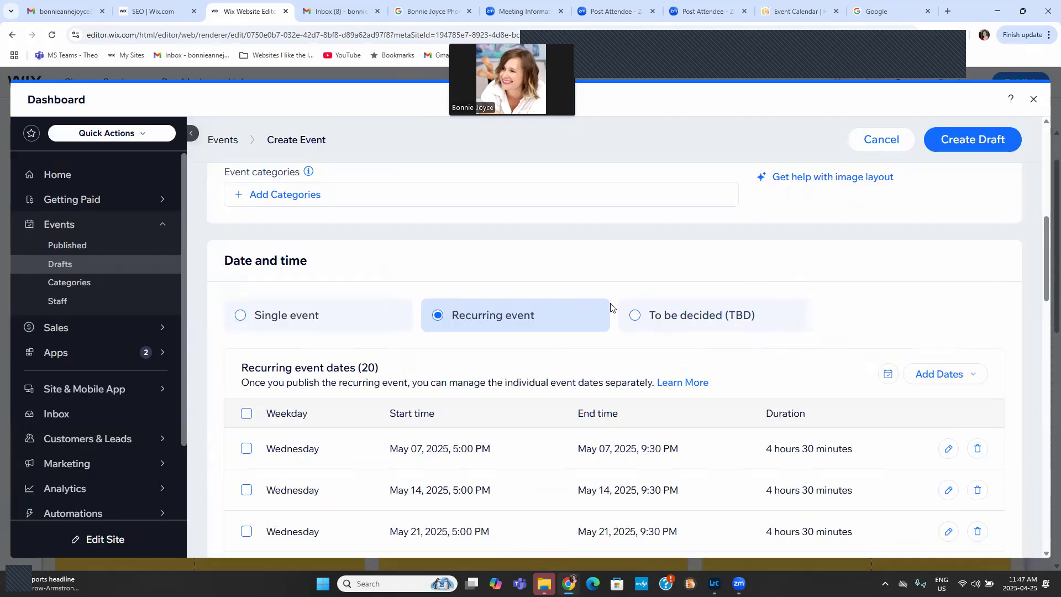
- Search for "Perth Civitan" as the physical event location and choose the Civitan Club Of Perth
scroll(794, 324, down, 5)
scroll(787, 315, down, 12)
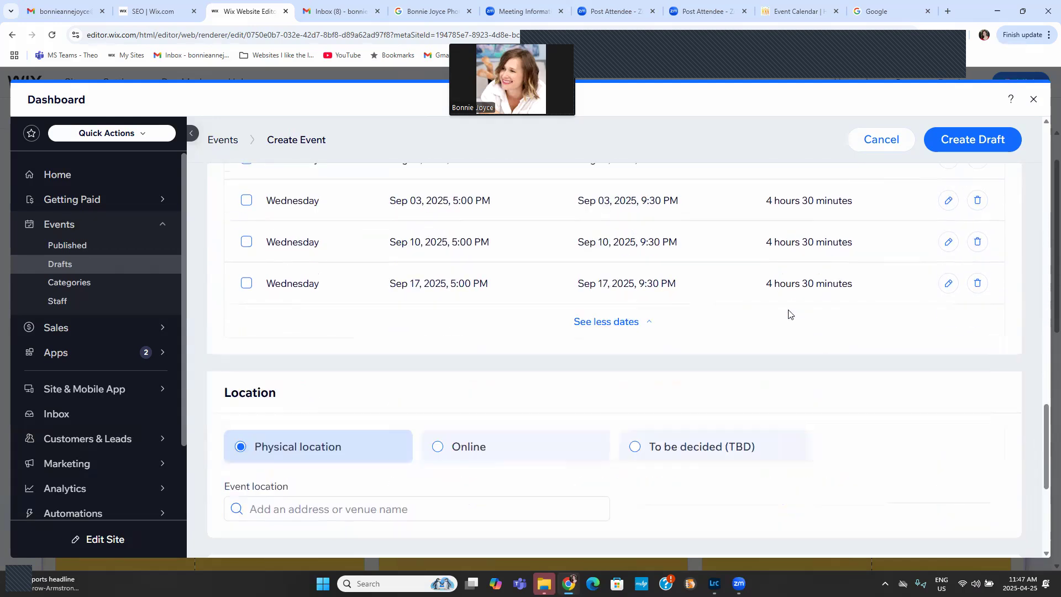
scroll(788, 314, down, 1)
scroll(694, 293, down, 4)
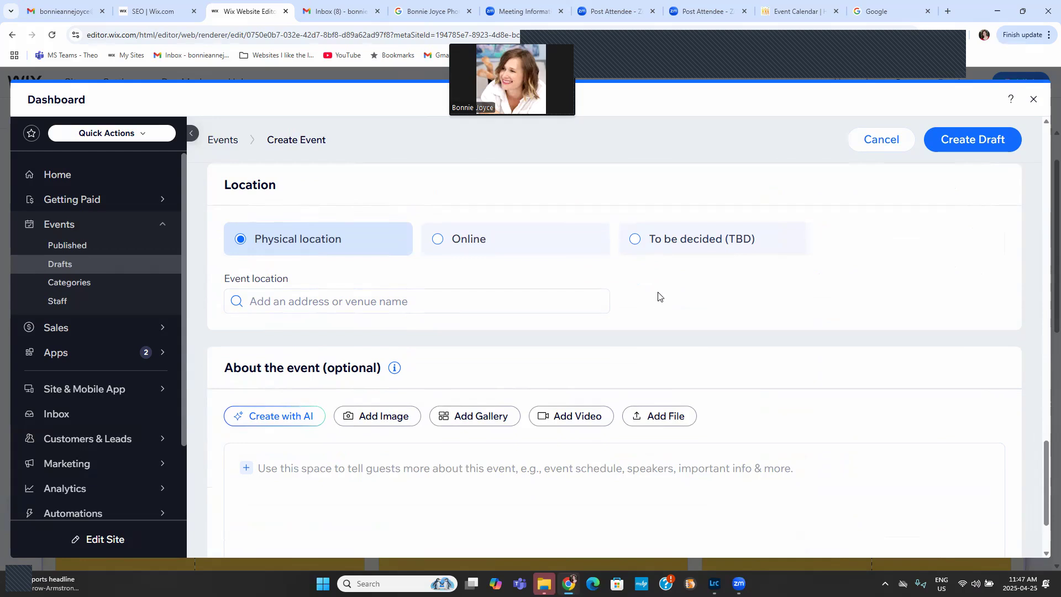
click(309, 302)
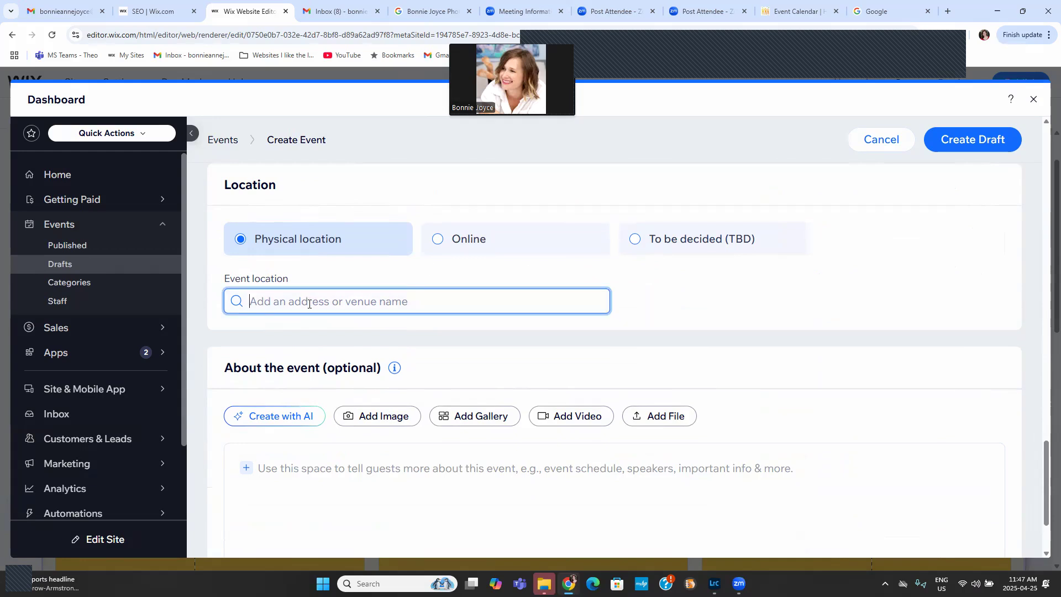
text(Perth Civitan)
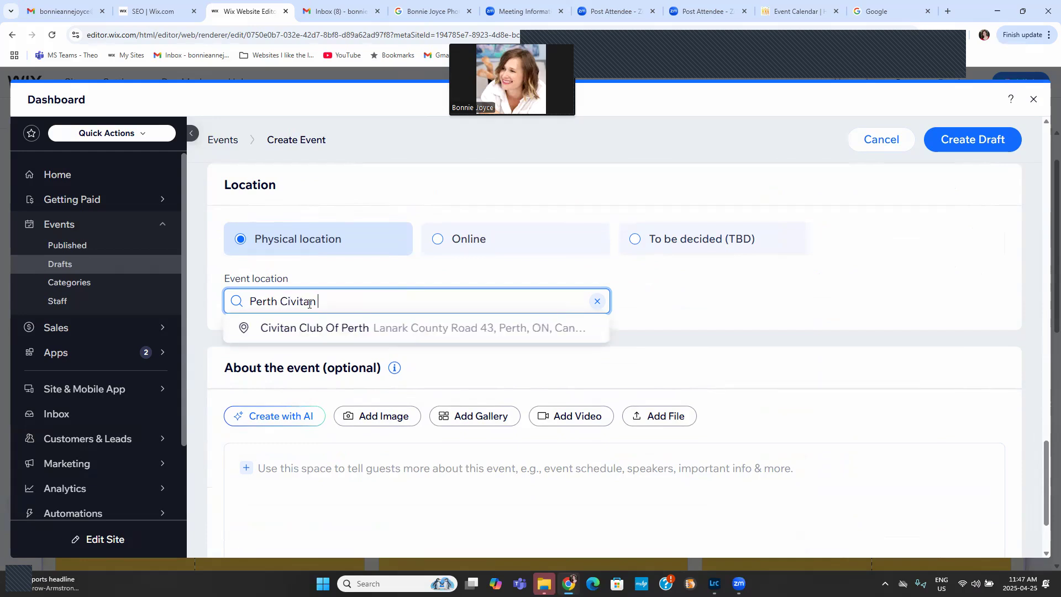
click(334, 329)
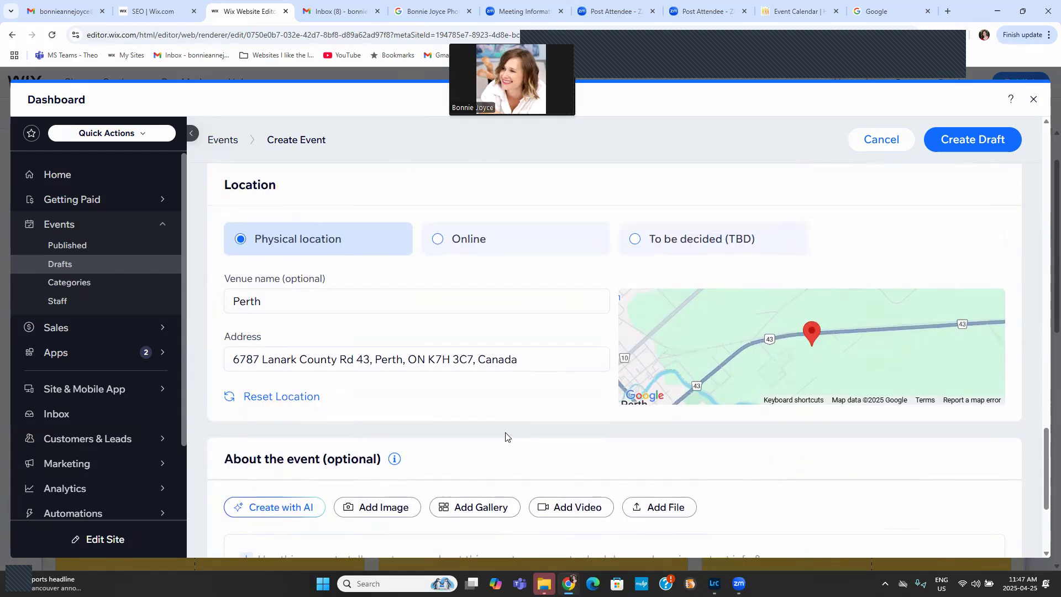
- Write the event description "Join us for Bingo every Wednesday at the Perth Civitan." with "Doors open at 5pm." on a new line
scroll(505, 436, down, 3)
click(487, 398)
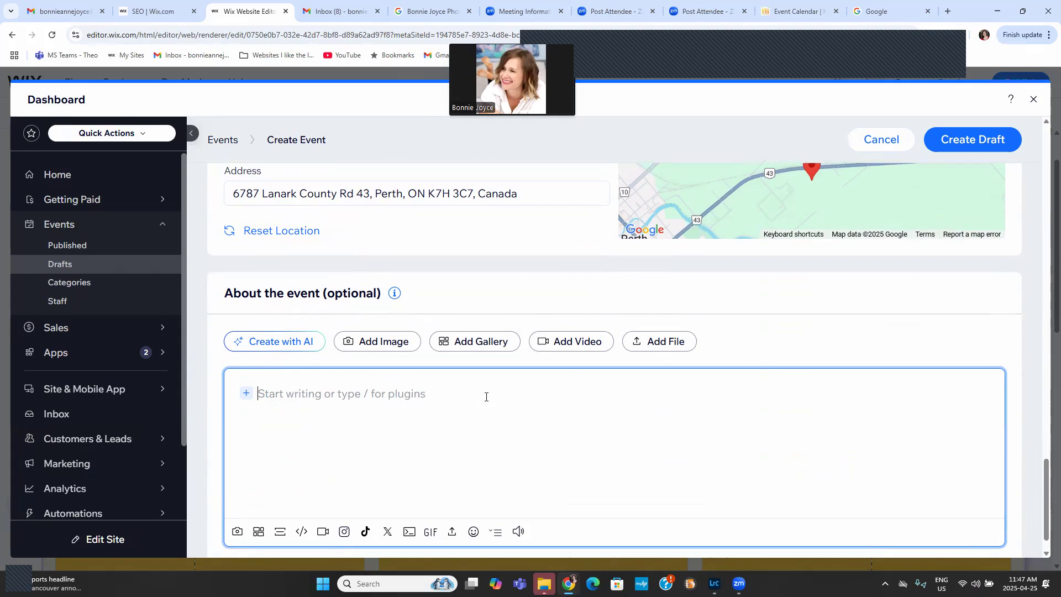
text(Join us for Bingo every)
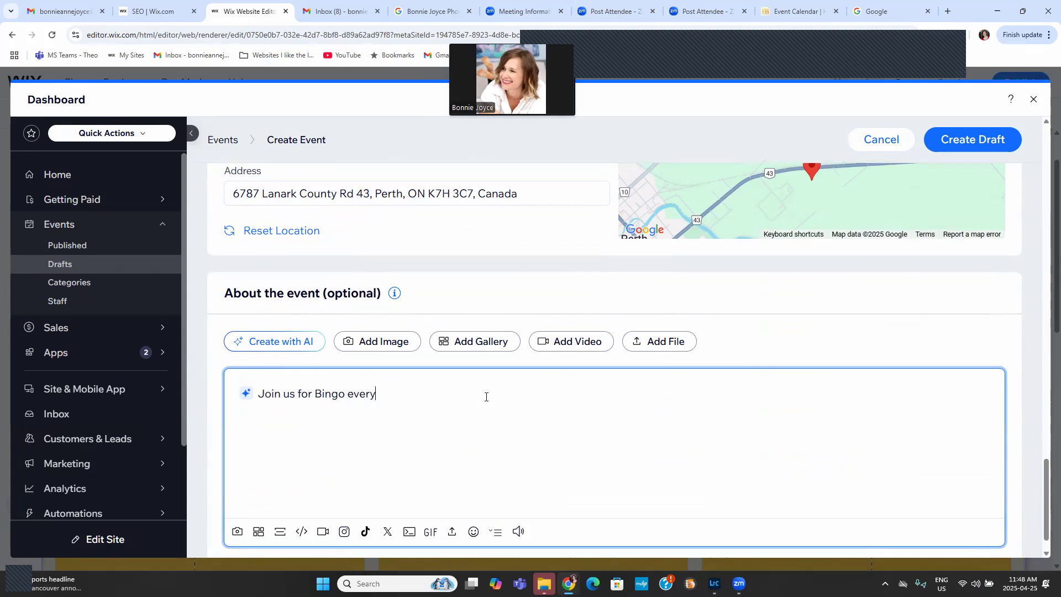
text( WE)
key(BackSpace)
text(nesday at the Perth Civitan)
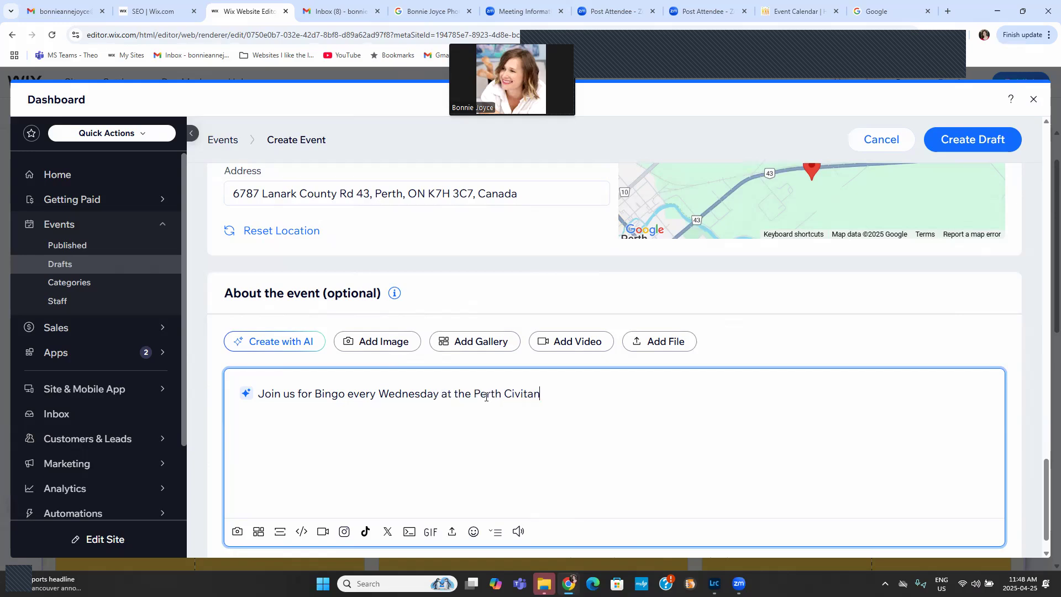
text(.)
key(Return)
text(Doors open at)
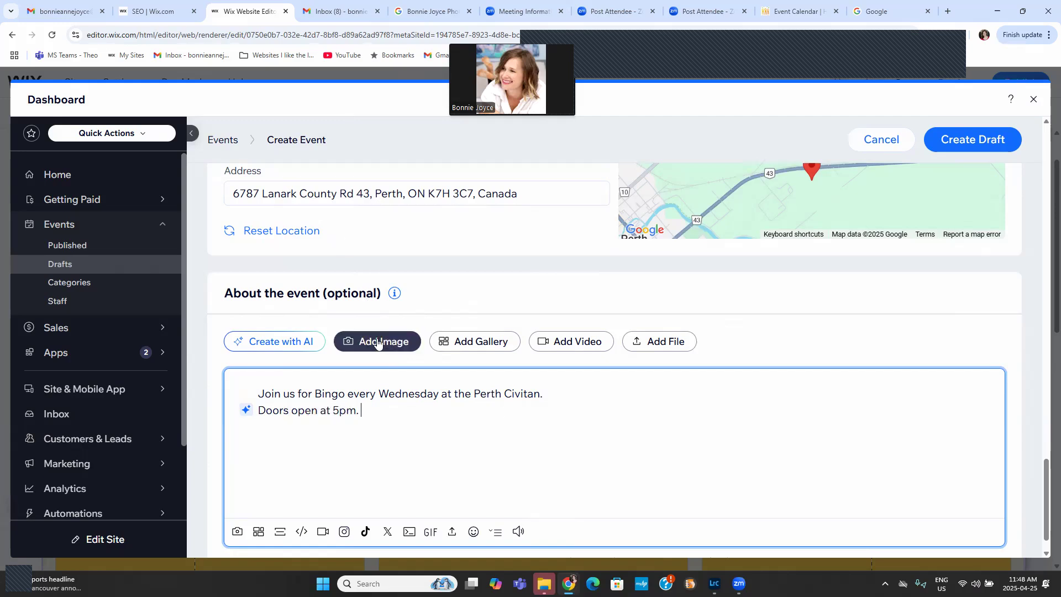
- Create the draft of the recurring Bingo event
scroll(473, 370, down, 1)
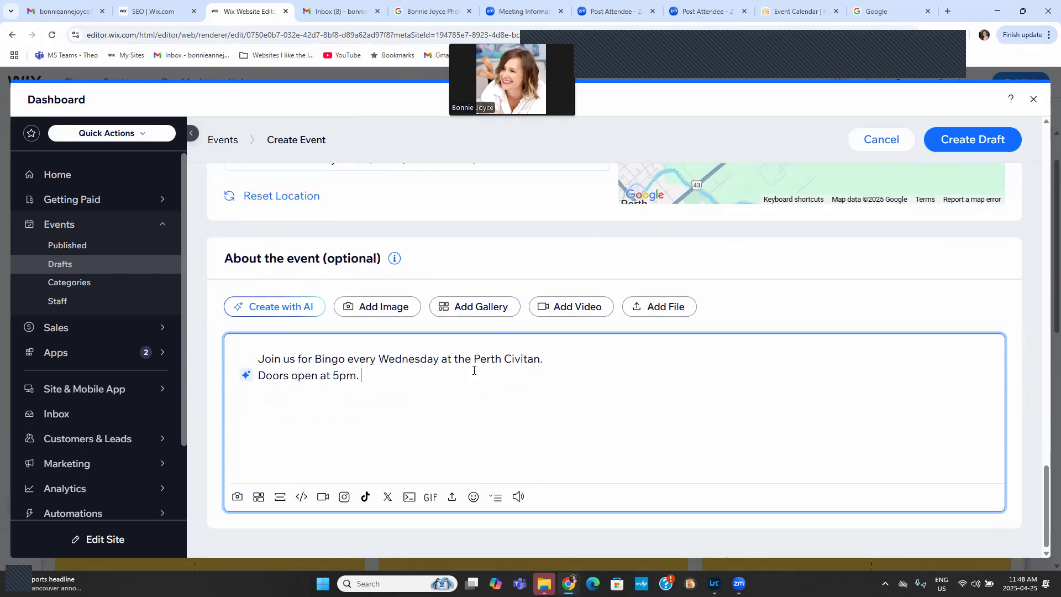
click(954, 143)
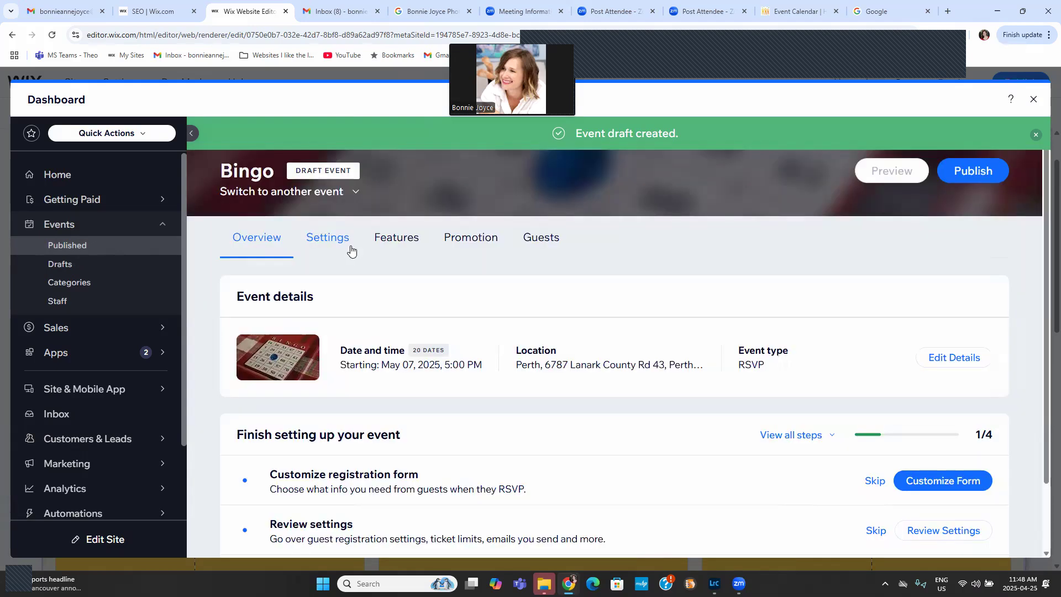
- Review the Bingo draft's settings for registration, form fields, messages, policies and guest emails
scroll(376, 206, down, 1)
click(327, 182)
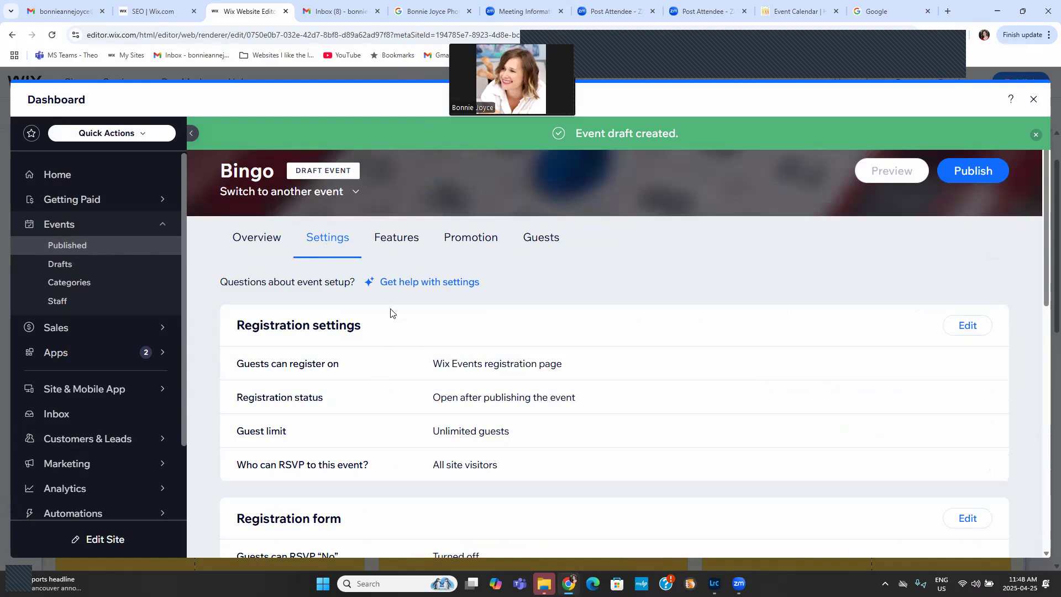
scroll(391, 310, down, 2)
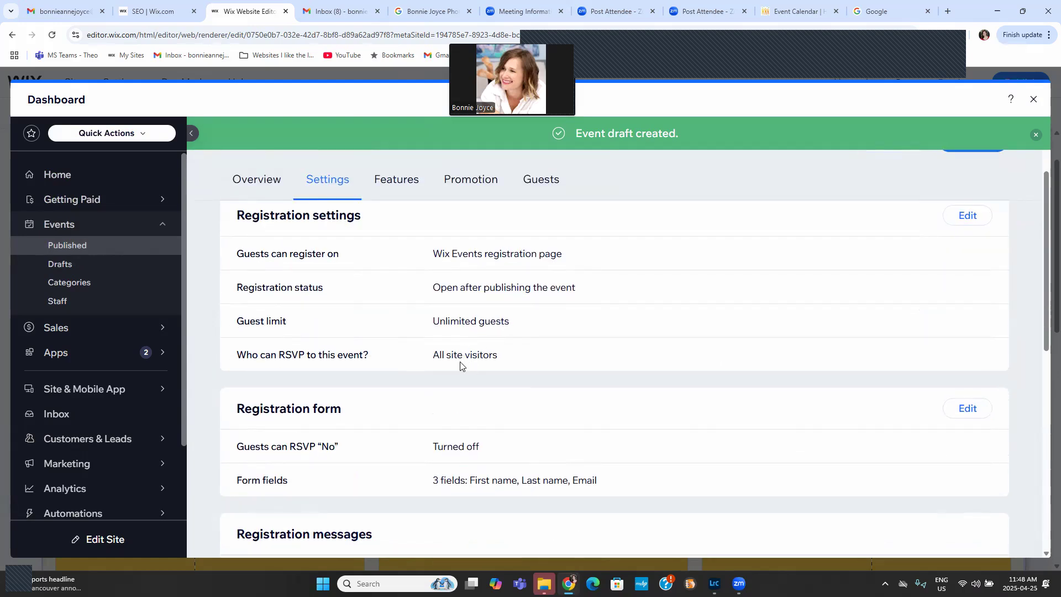
scroll(407, 383, down, 2)
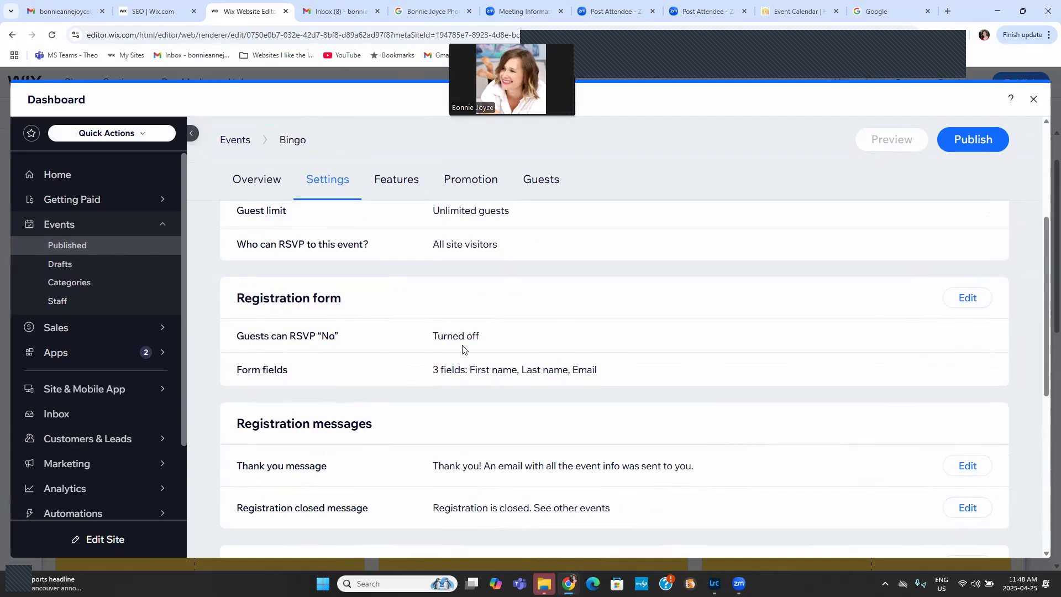
scroll(430, 408, down, 2)
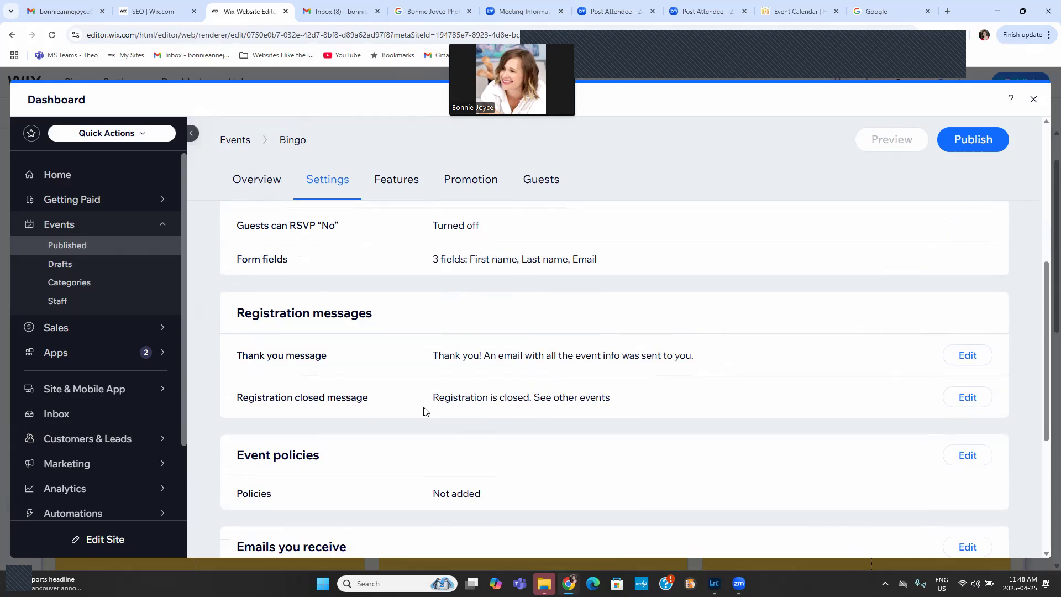
scroll(433, 398, down, 3)
scroll(431, 395, down, 2)
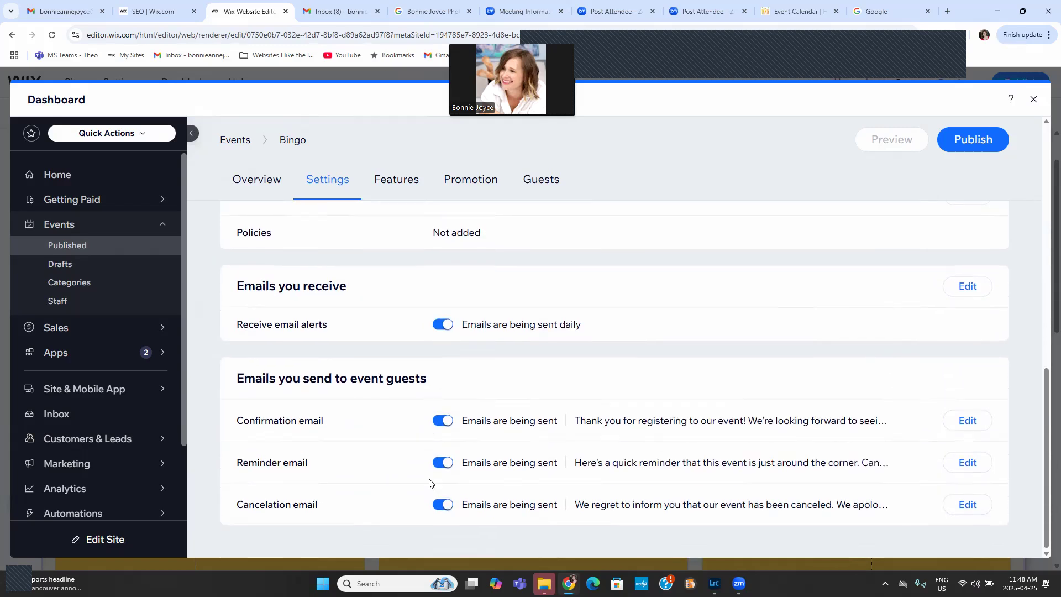
scroll(419, 398, up, 7)
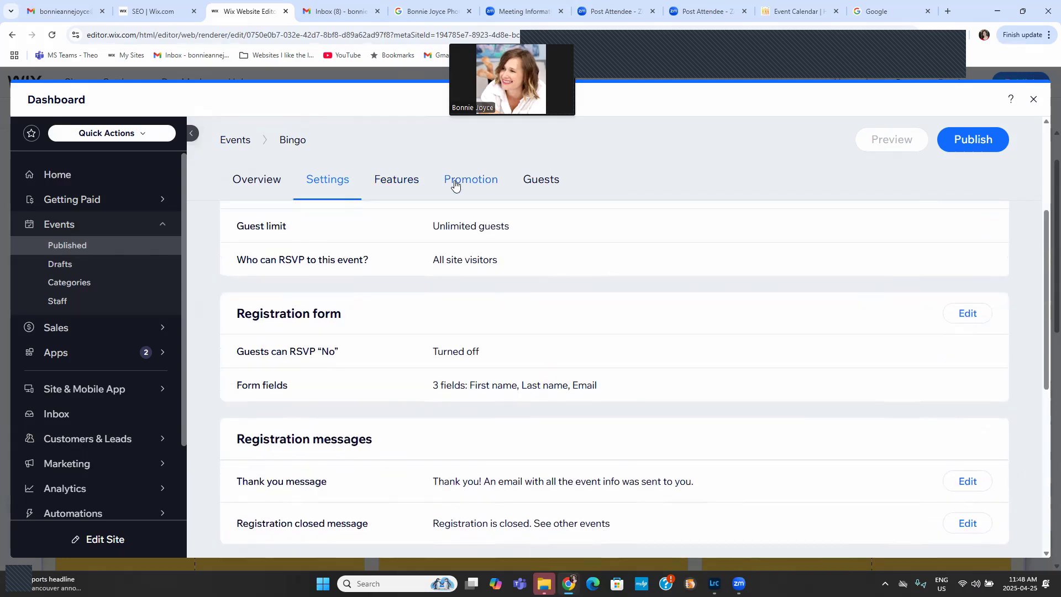
- Check the Bingo draft's guest list, promotion and add-on features, and return to its overview
click(533, 179)
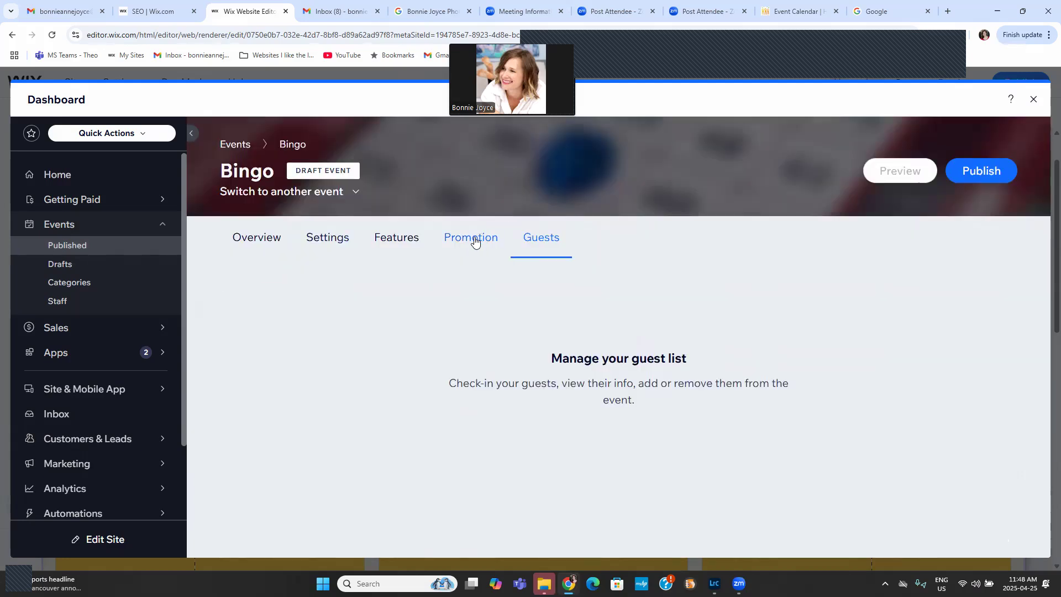
click(440, 242)
click(390, 239)
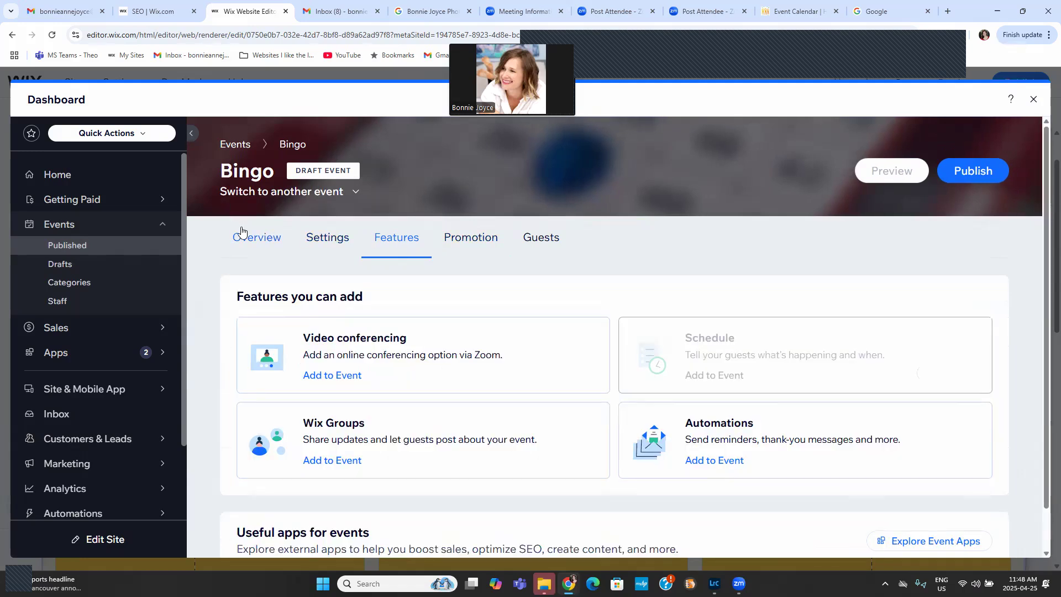
click(263, 244)
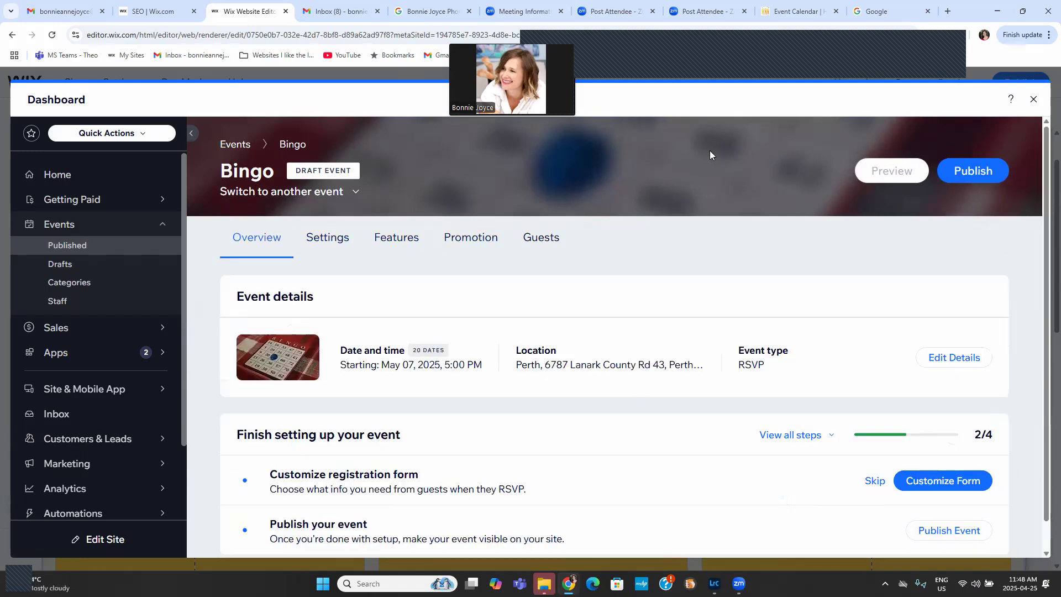
- Publish the Bingo event and close the dashboard to return to the site editor
click(962, 177)
click(672, 376)
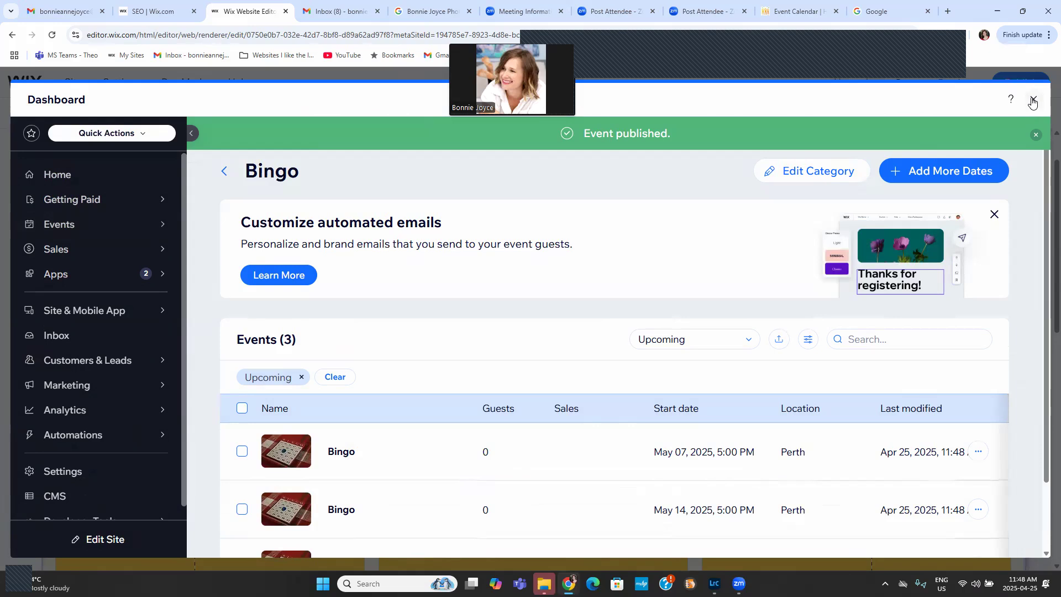
click(1031, 103)
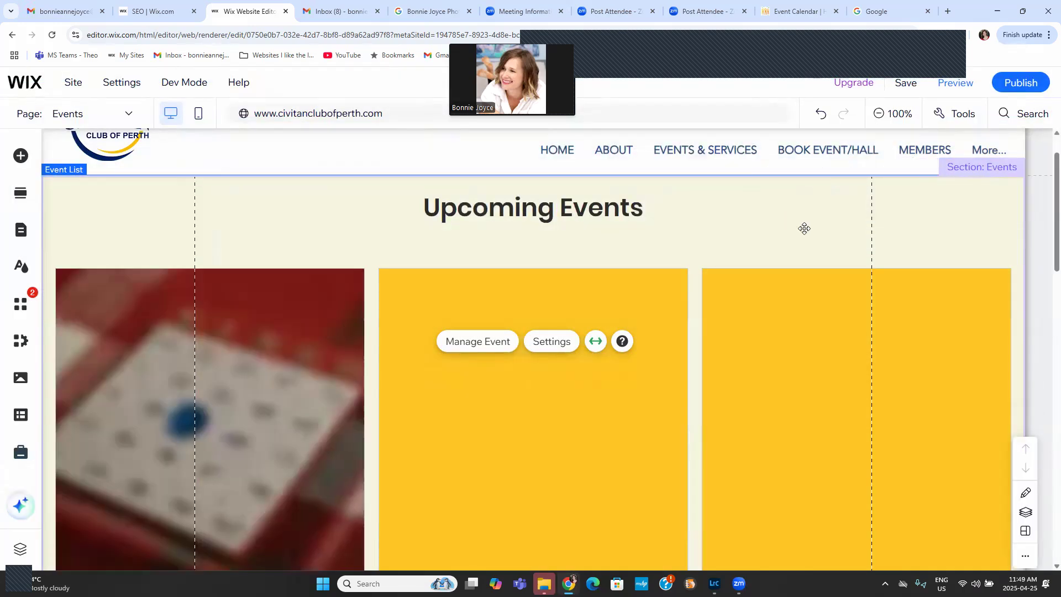
- Preview the Events page, examine the Bingo event's details page from its More info link, and return to editing
scroll(813, 230, down, 3)
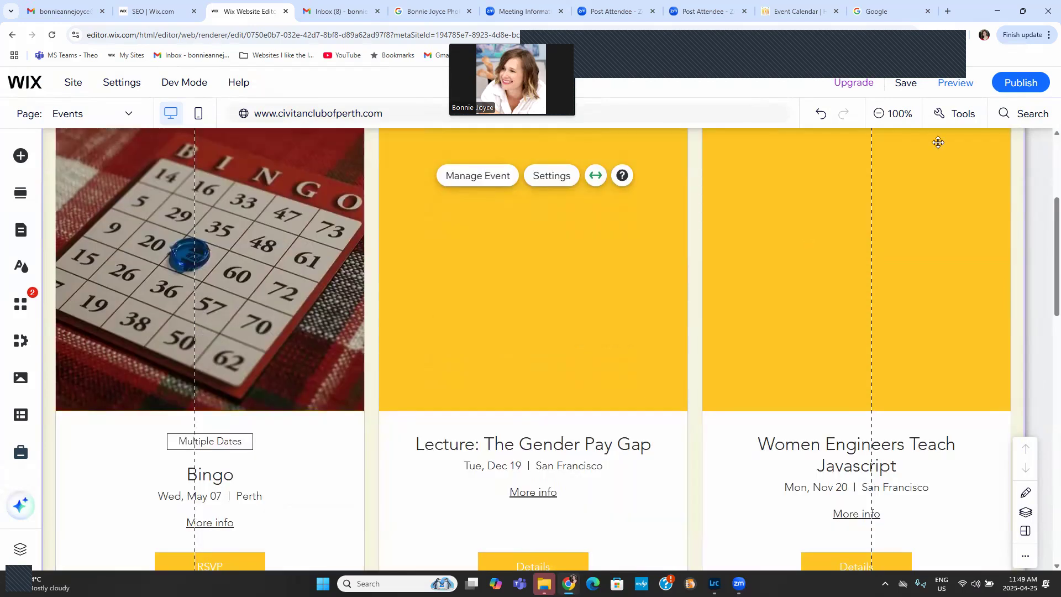
click(948, 82)
scroll(742, 249, down, 2)
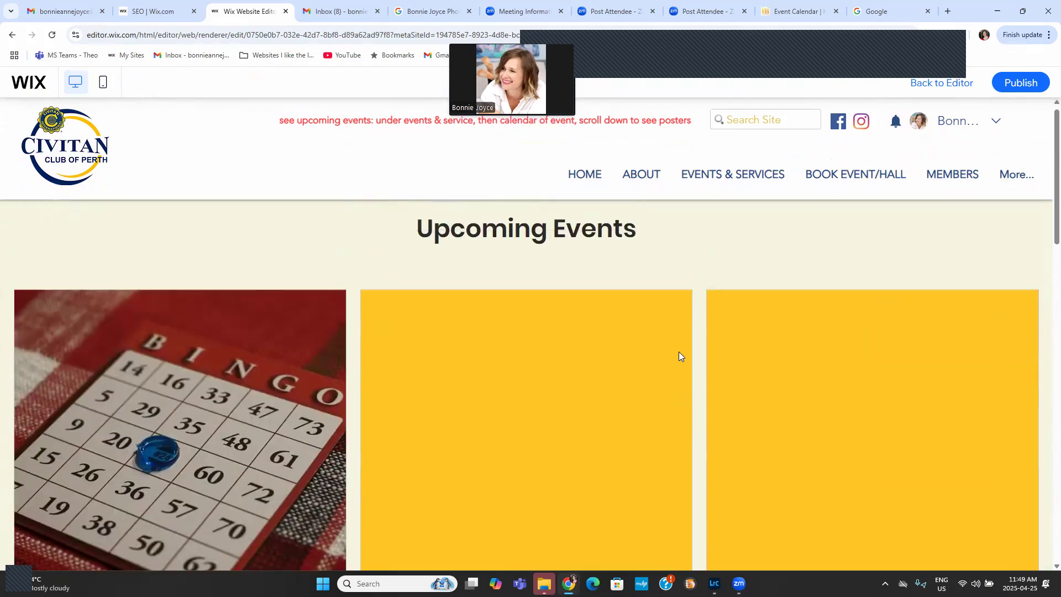
scroll(349, 293, down, 1)
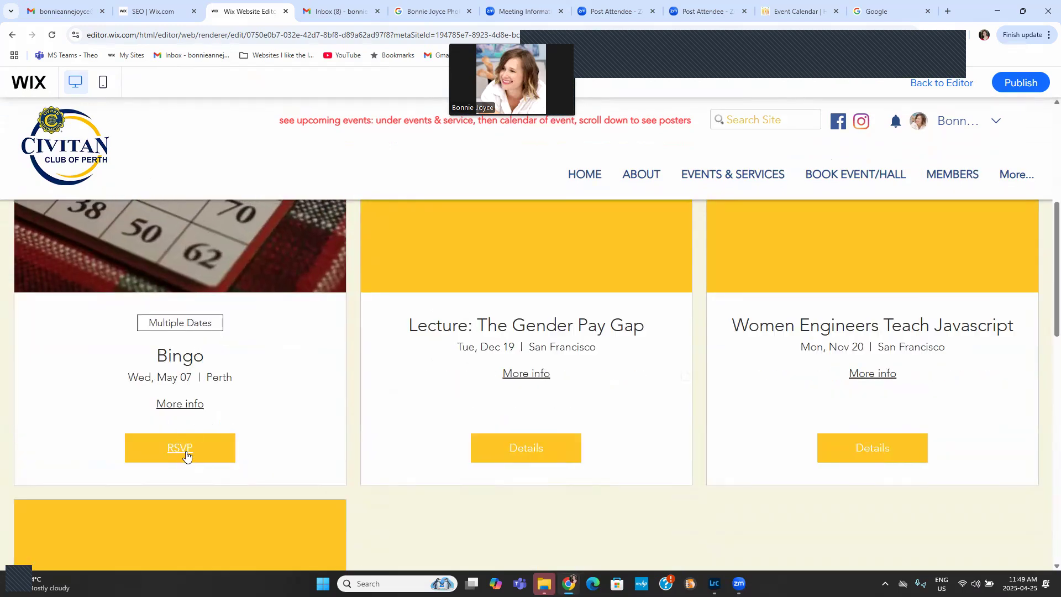
click(218, 410)
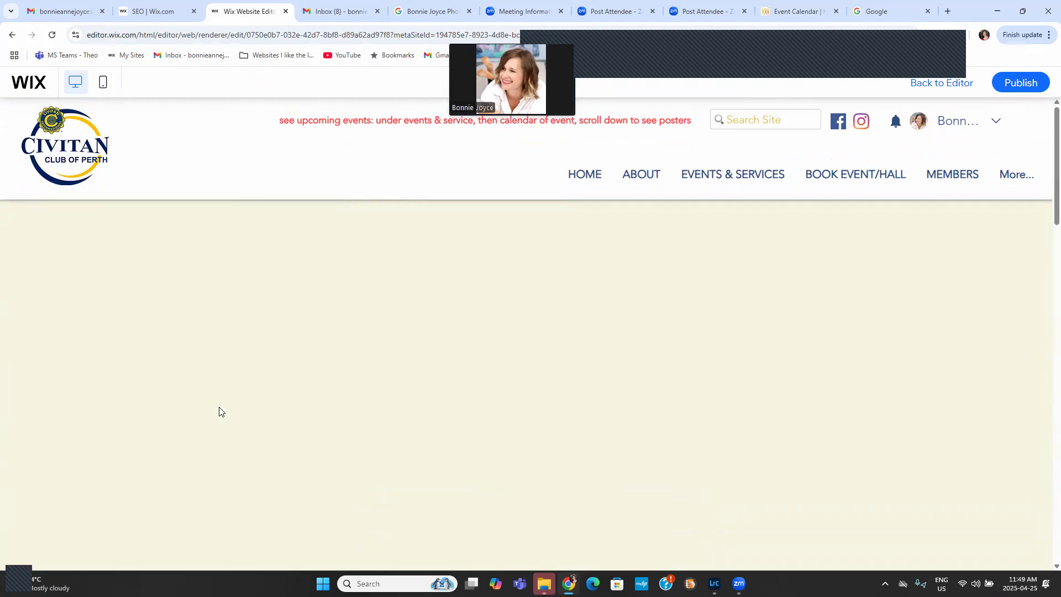
scroll(250, 393, down, 10)
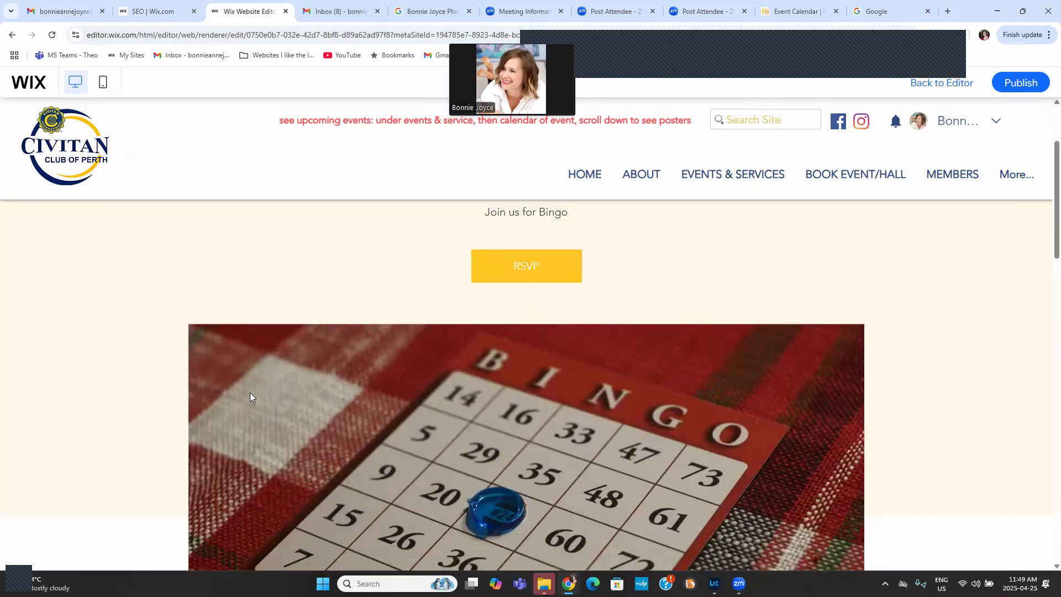
scroll(258, 389, down, 6)
scroll(258, 389, up, 12)
scroll(257, 389, up, 5)
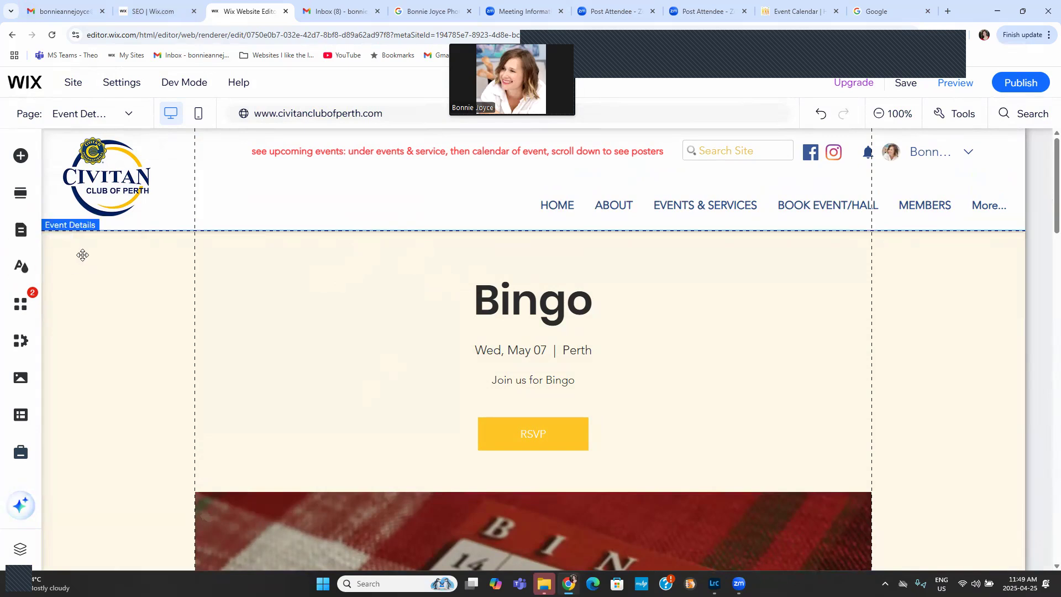
- Move the Events page in the site menu to sit under EVENTS & SERVICES, directly below Calendar of Events
scroll(155, 298, down, 6)
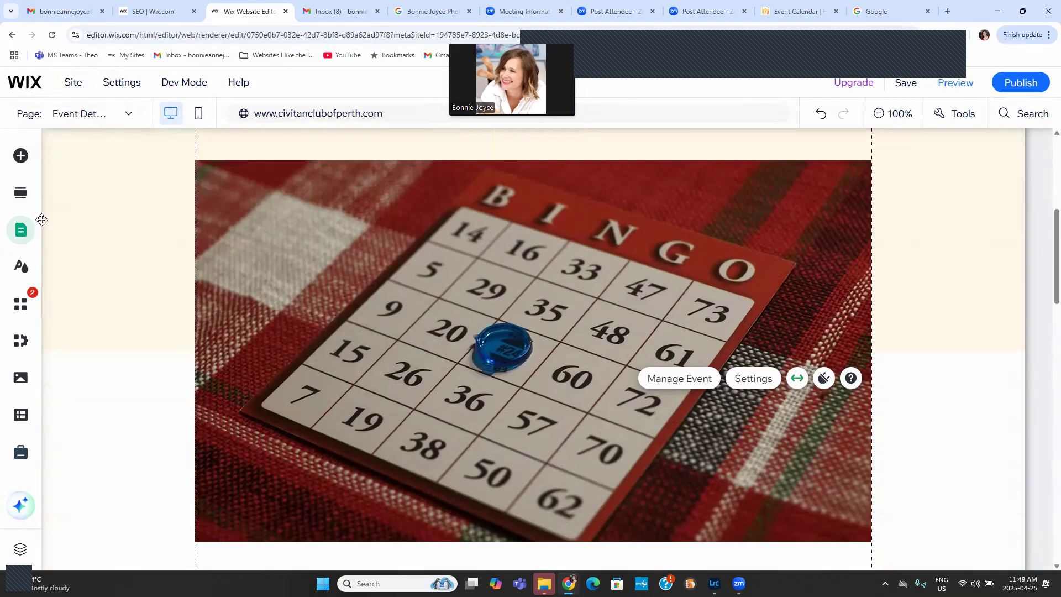
click(36, 223)
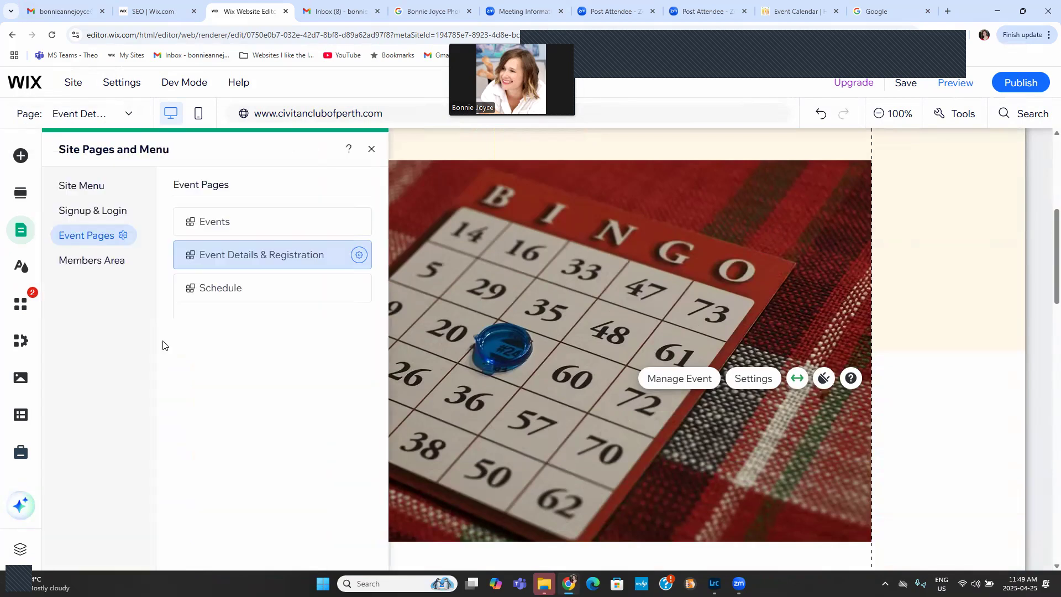
click(90, 188)
scroll(249, 374, down, 10)
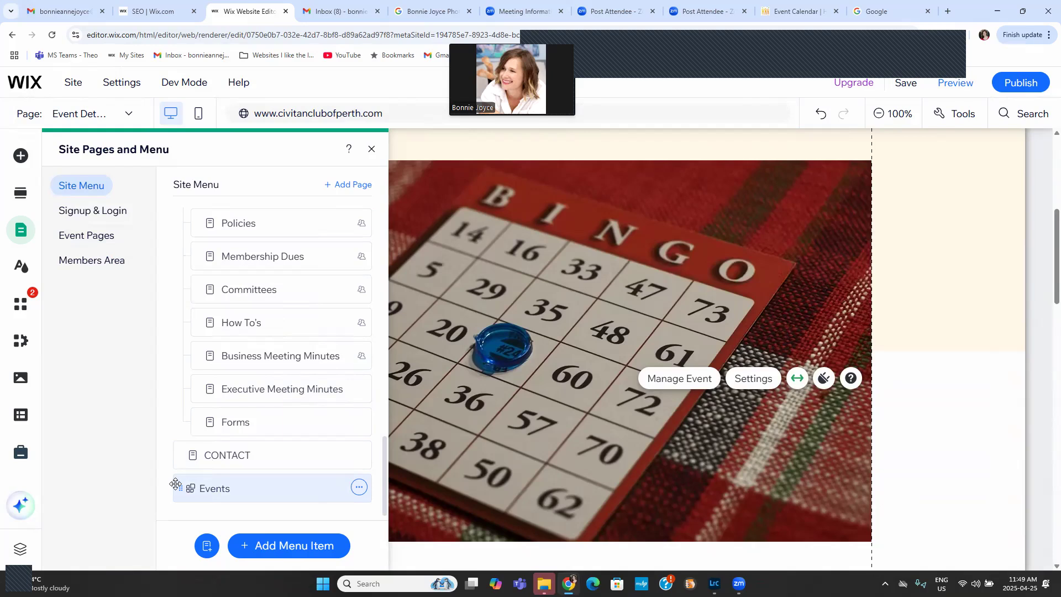
drag(176, 484, 166, 249)
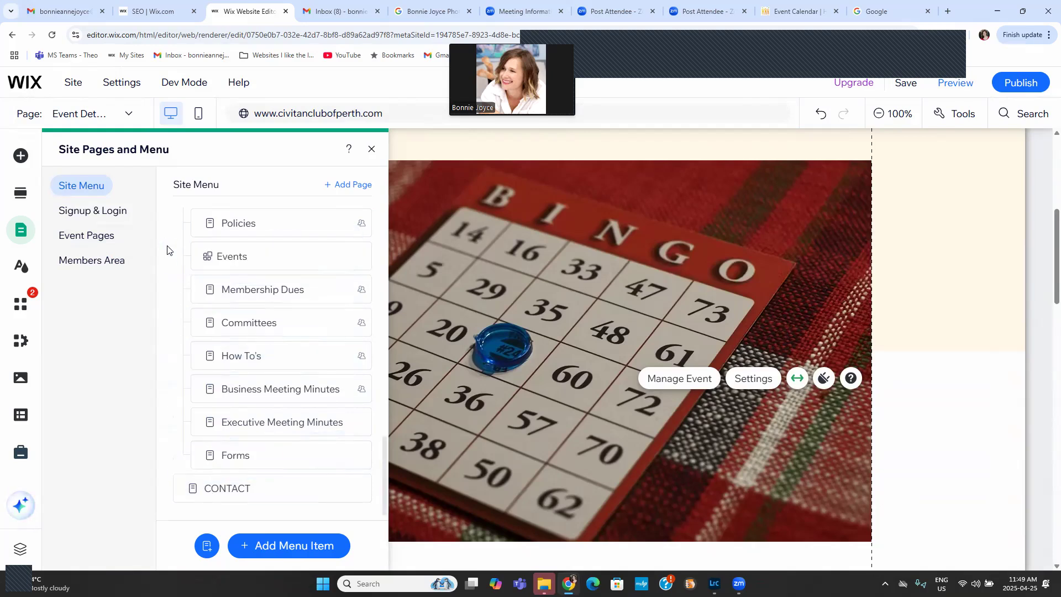
scroll(166, 256, up, 3)
click(195, 461)
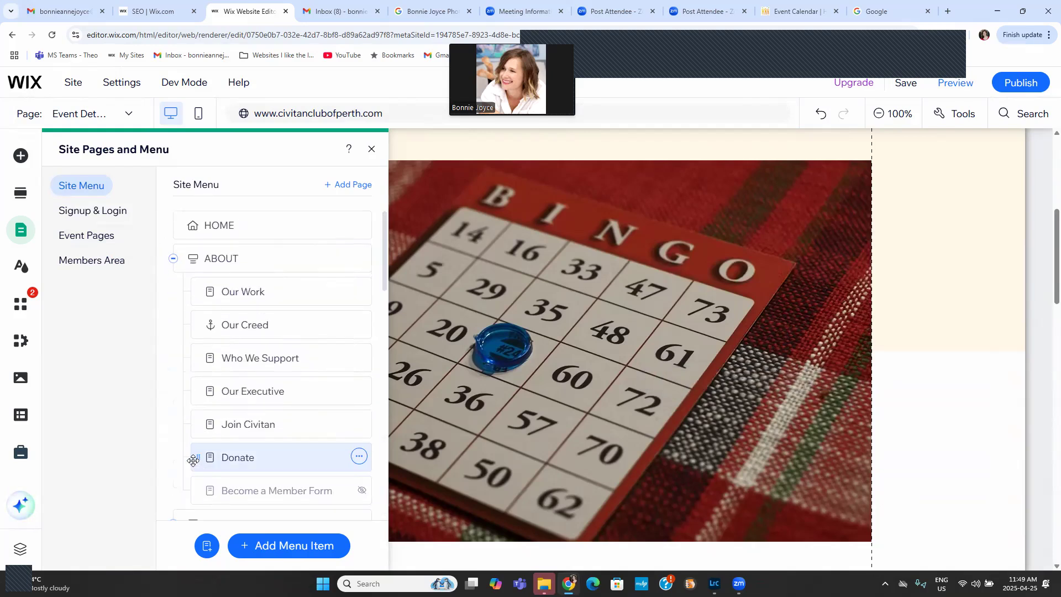
scroll(190, 456, down, 2)
scroll(186, 440, down, 10)
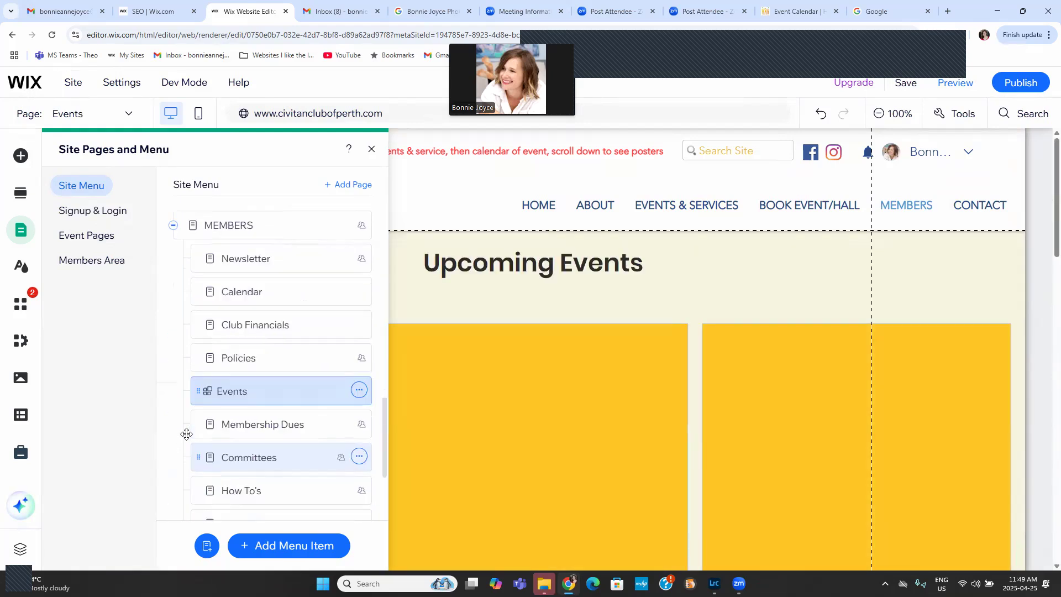
drag(192, 383, 194, 249)
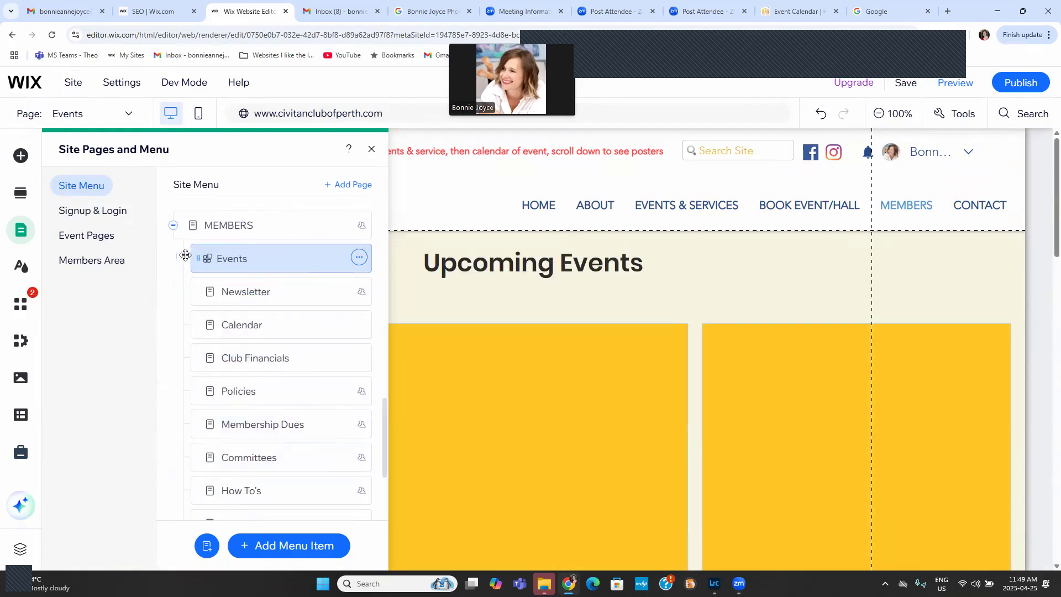
scroll(226, 458, up, 3)
drag(198, 476, 221, 273)
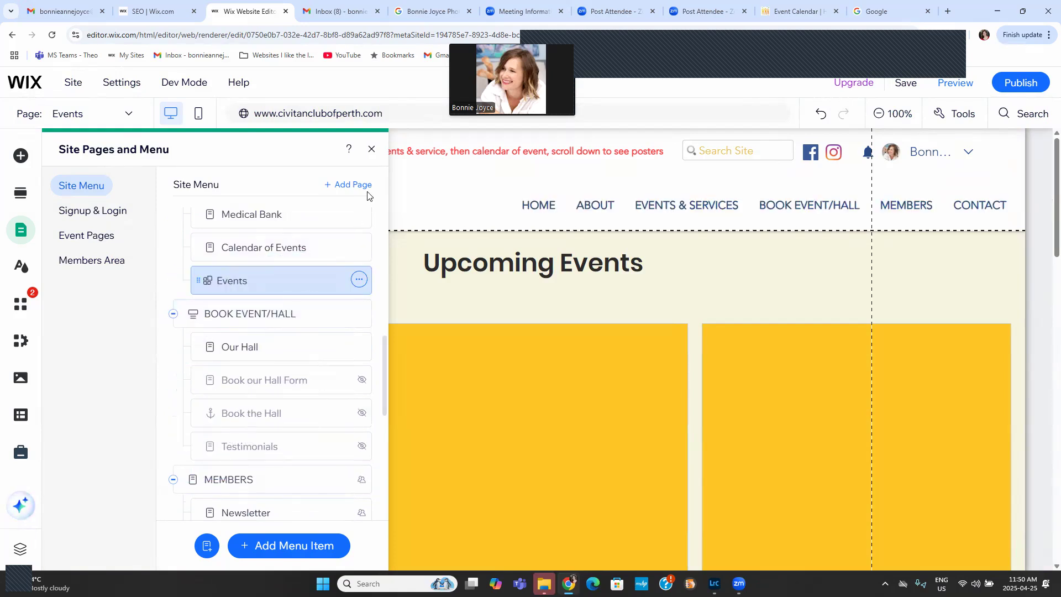
click(372, 150)
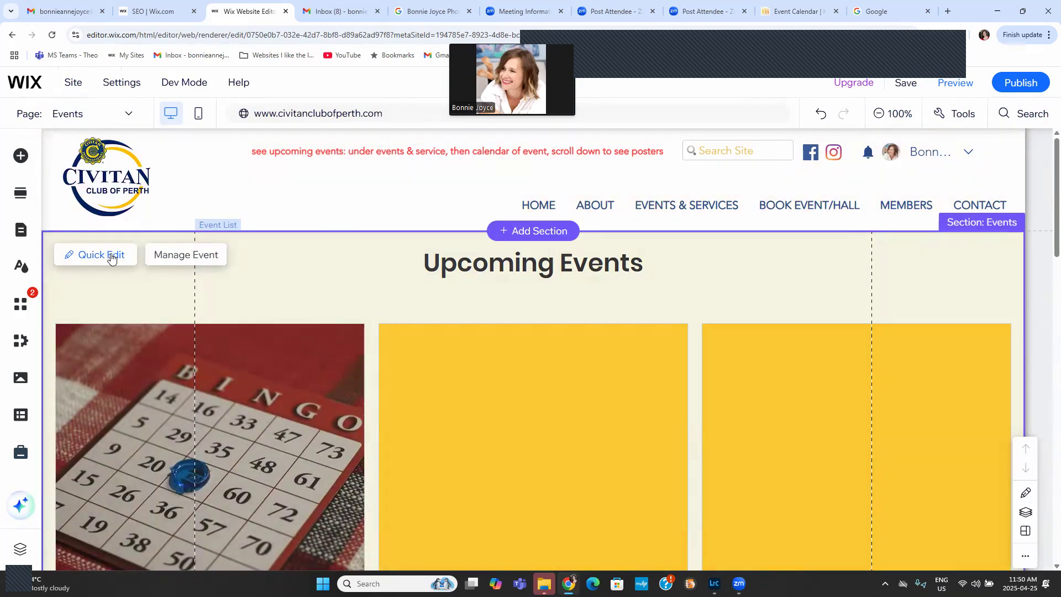
- Open the management page of the May 07, 2025 Bingo event from the published events list
click(241, 349)
click(250, 360)
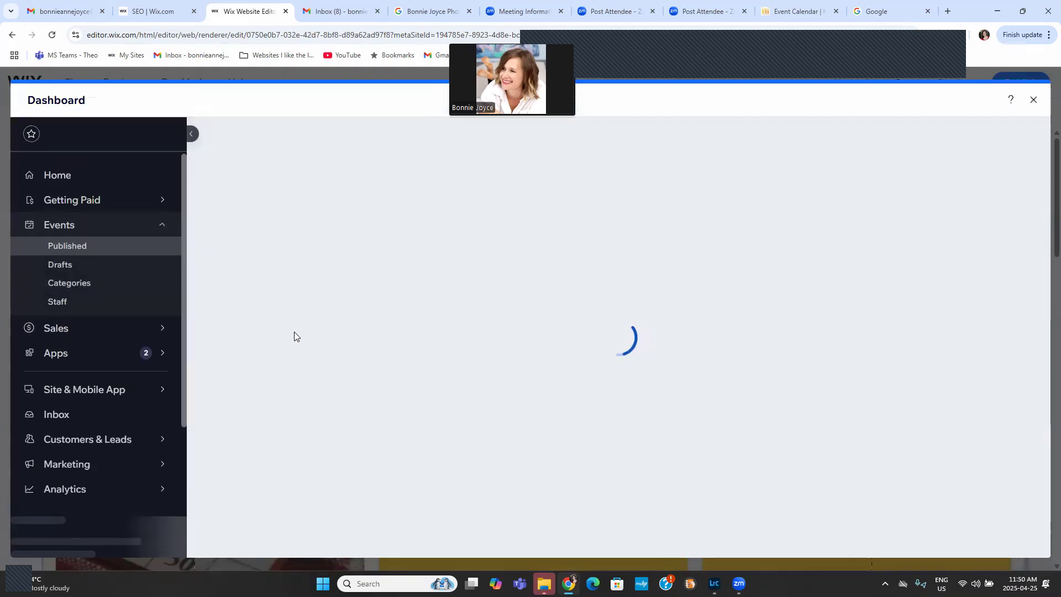
mouse_move(160, 389)
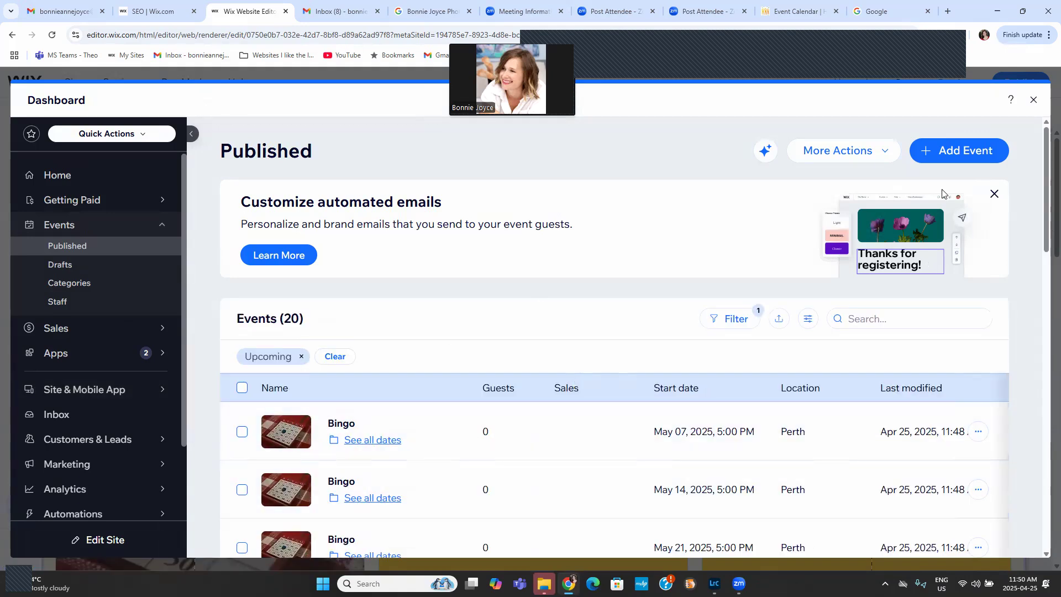
click(864, 153)
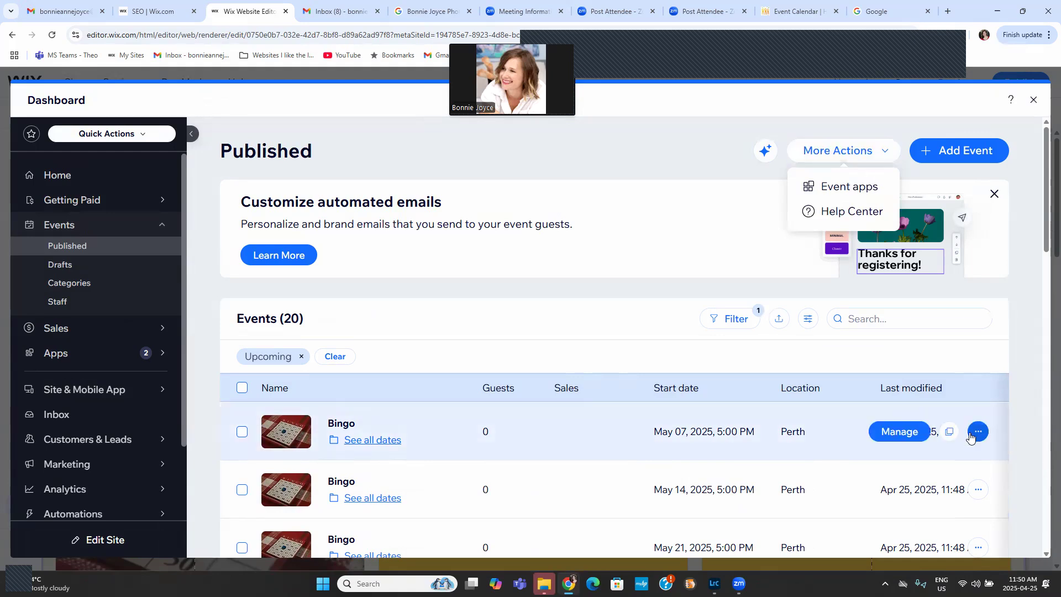
click(896, 438)
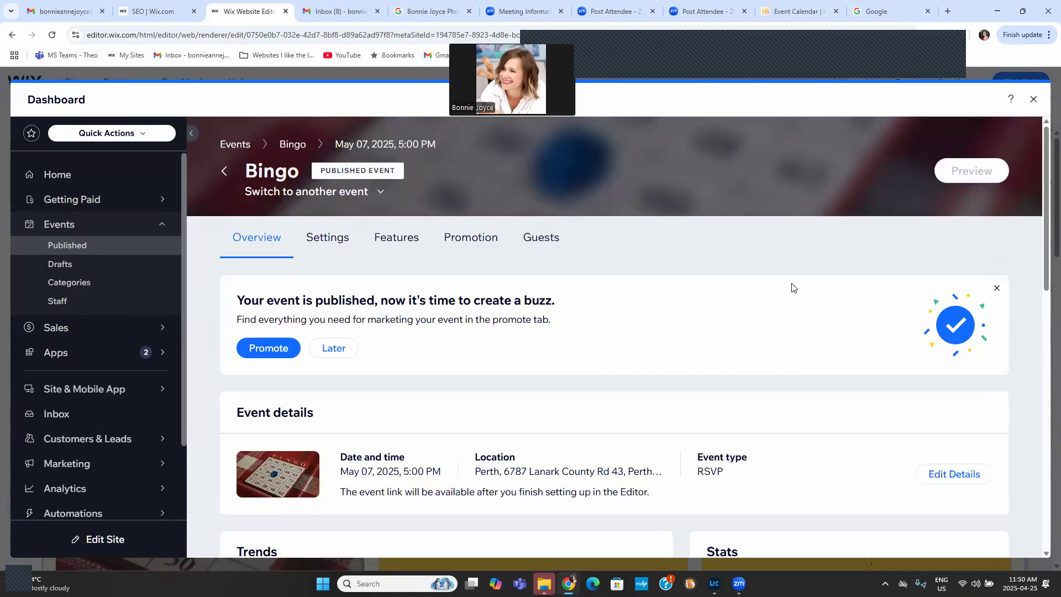
- Review the date, display and location details in the Bingo event's edit form and save the form
scroll(663, 423, down, 3)
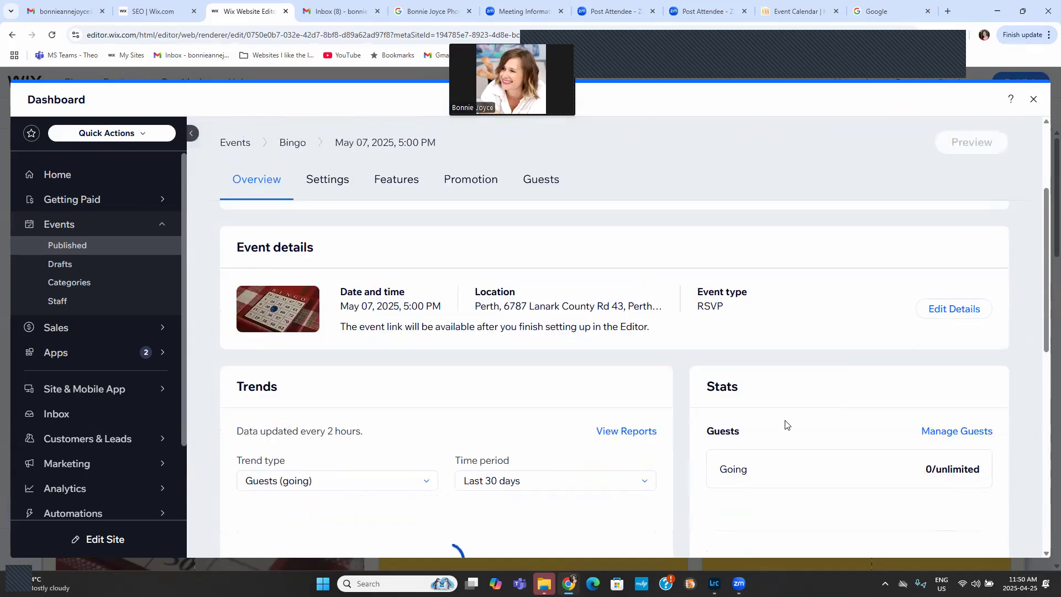
click(953, 310)
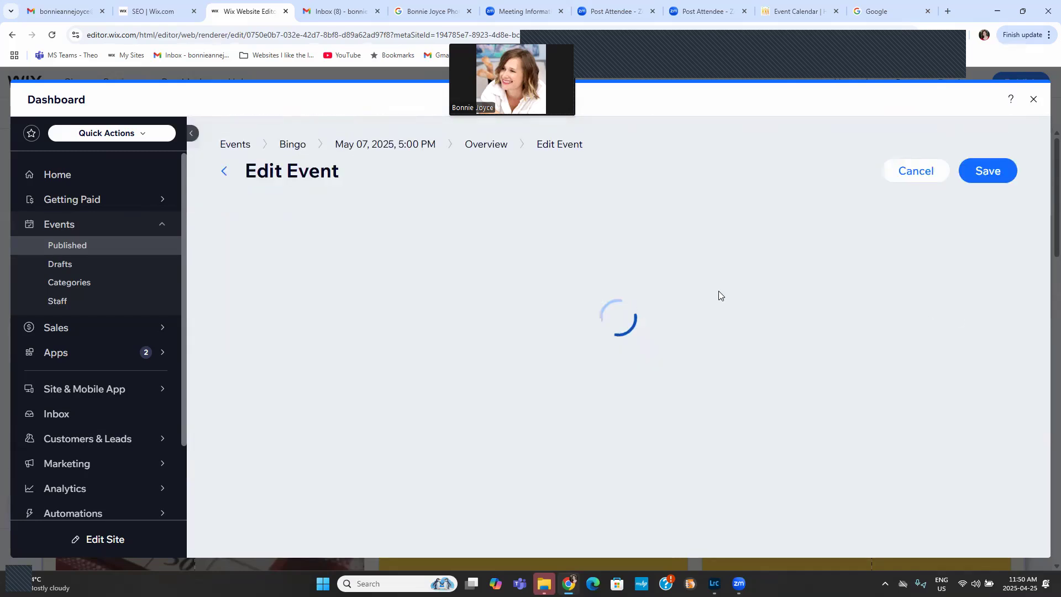
scroll(348, 429, down, 15)
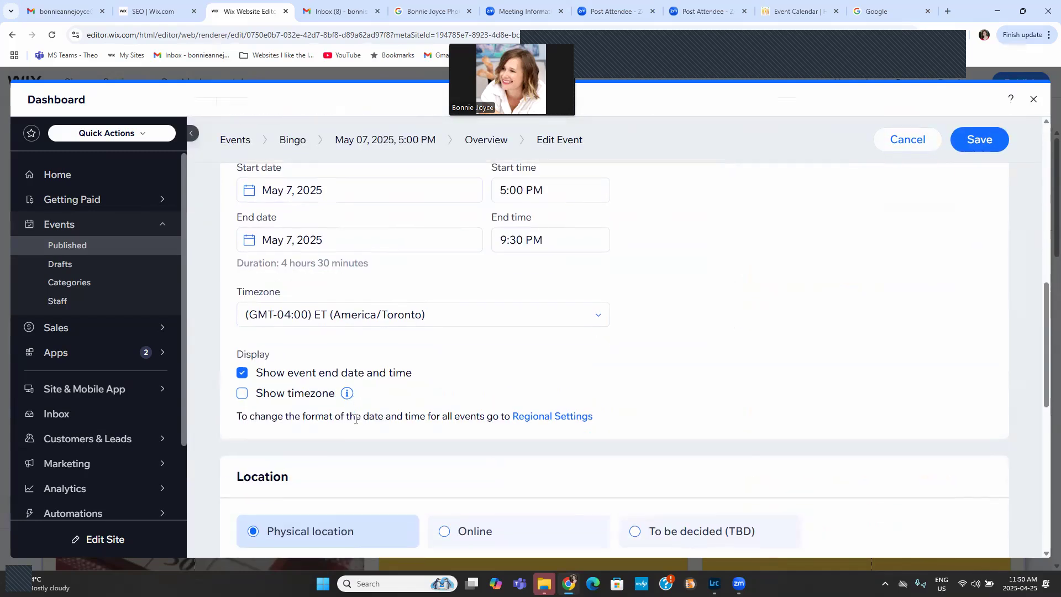
scroll(361, 417, up, 15)
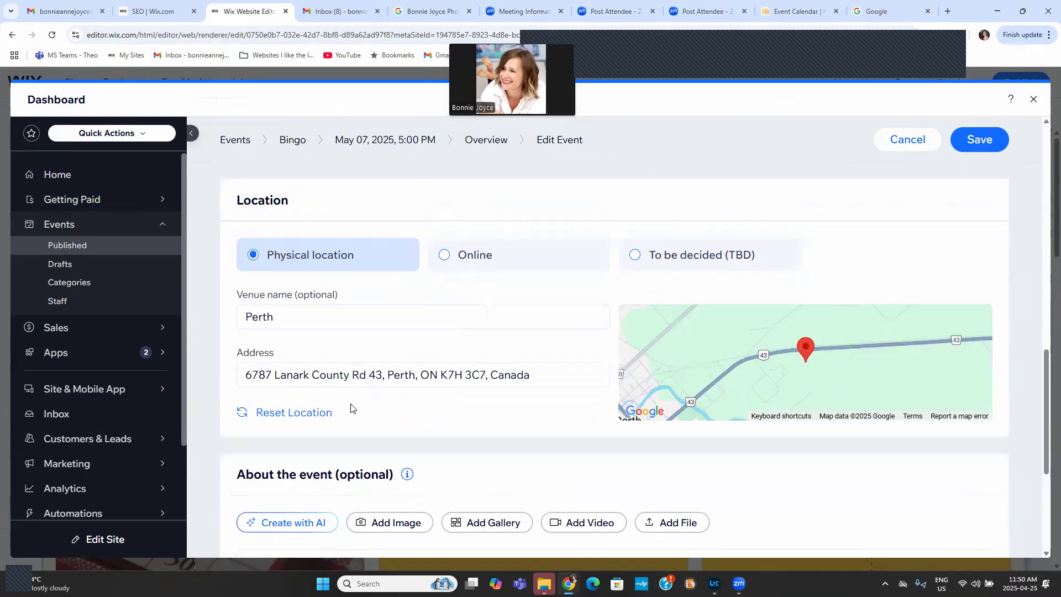
click(970, 175)
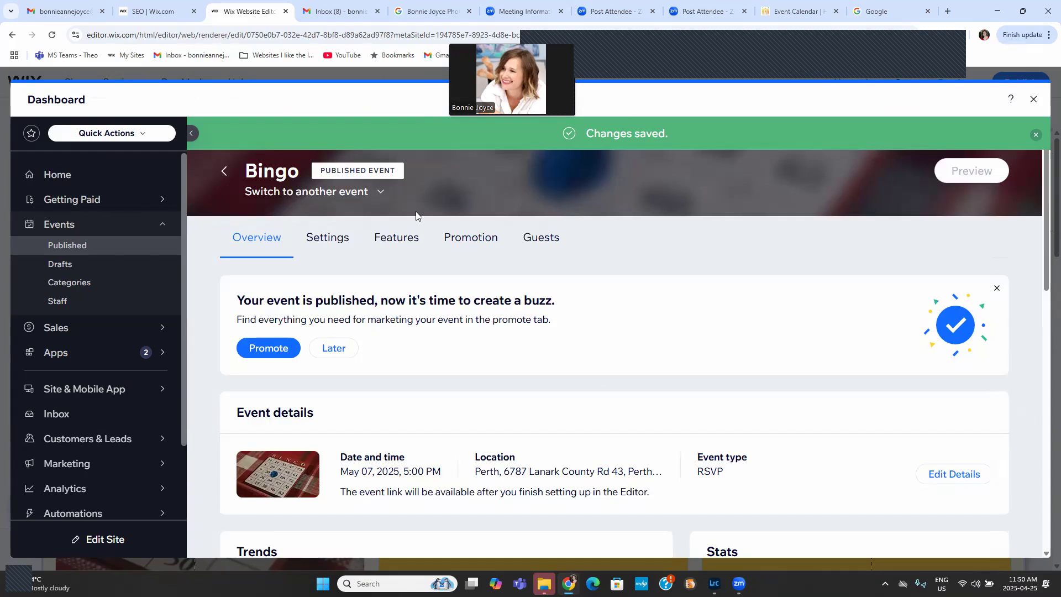
- Set the Bingo event's registration channel to "Guests don't need to register", save it, and return to the site editor
click(329, 237)
scroll(435, 298, down, 3)
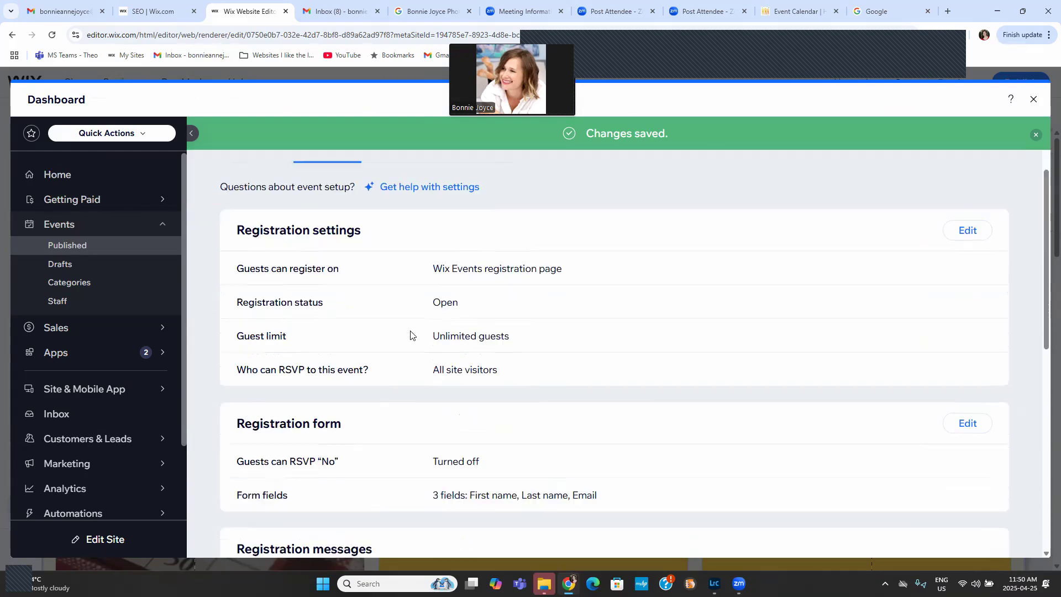
scroll(661, 333, up, 3)
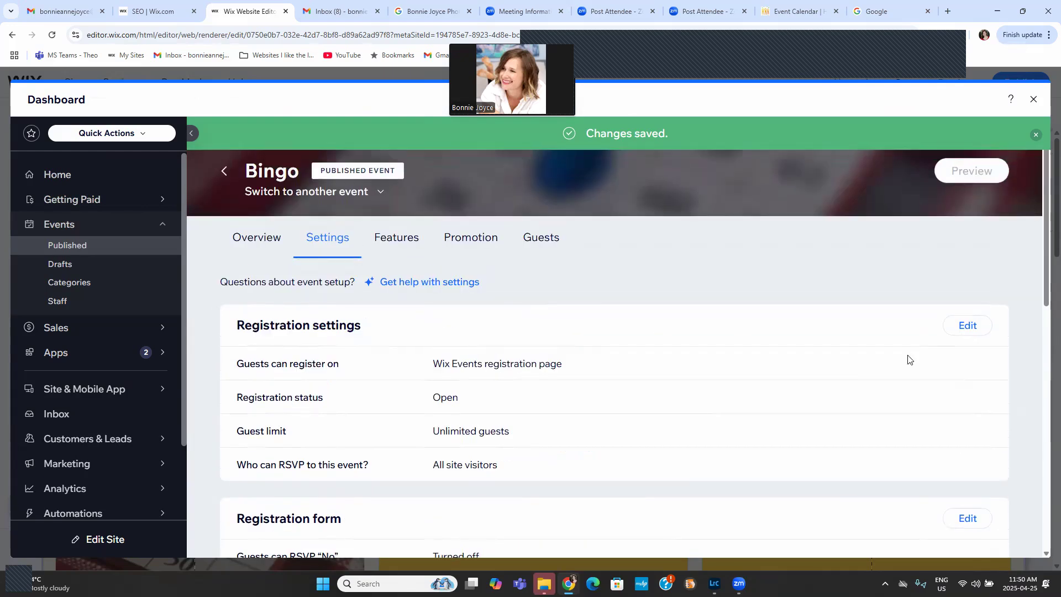
click(968, 325)
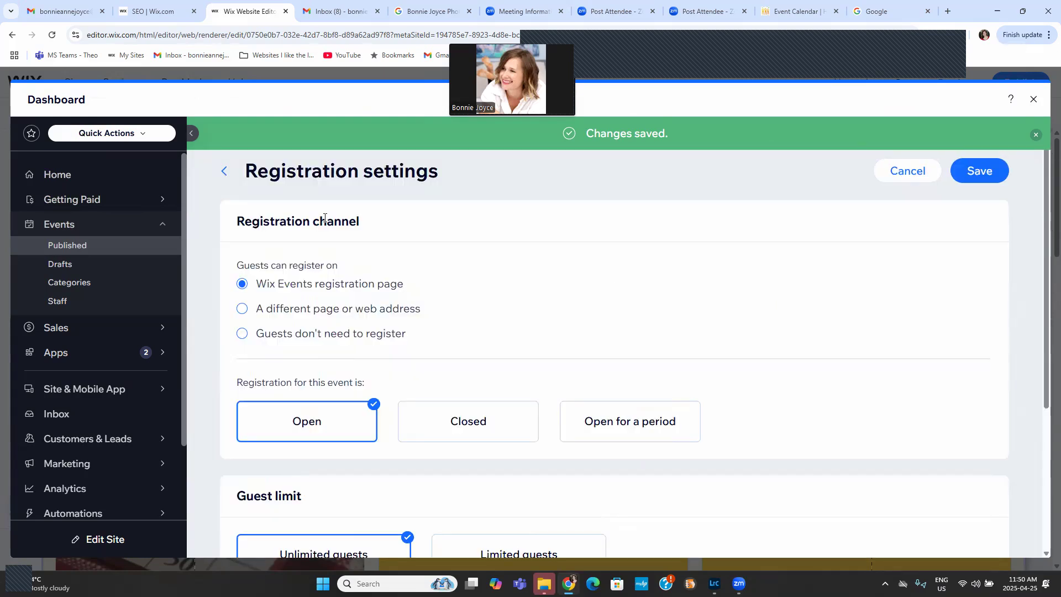
click(246, 339)
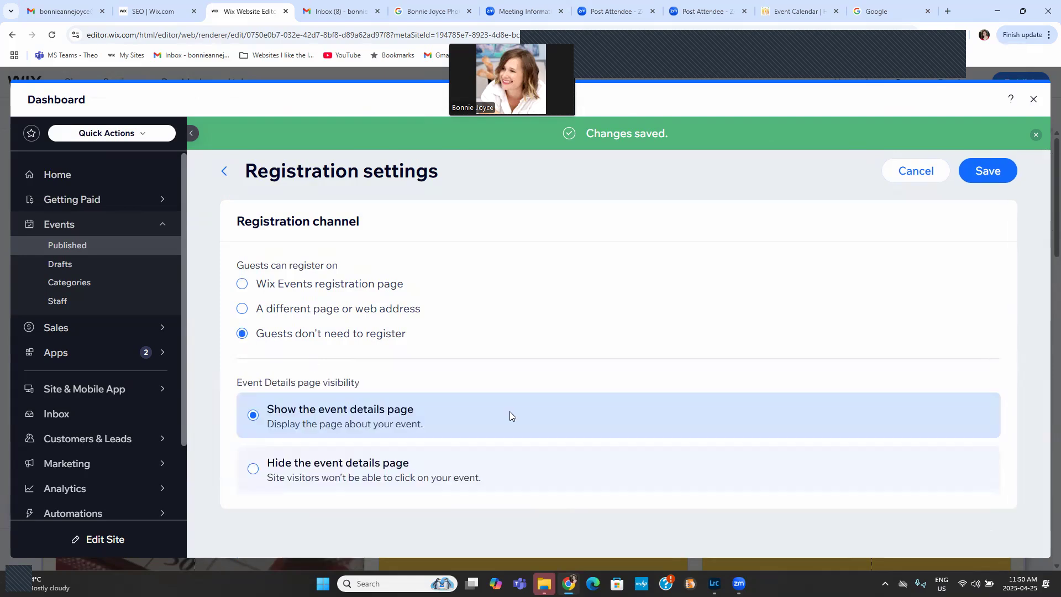
click(977, 170)
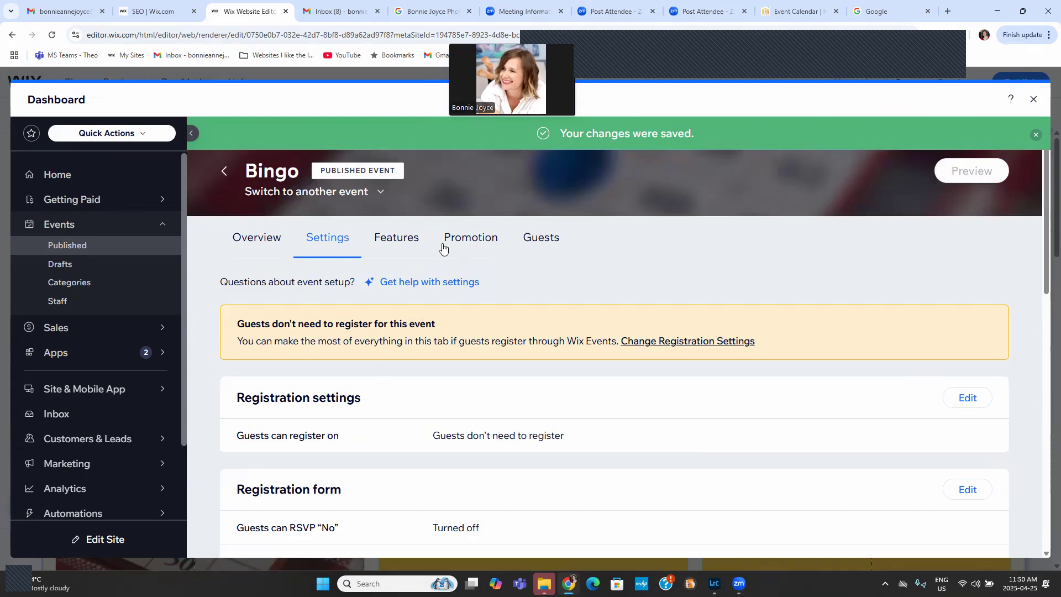
click(1033, 99)
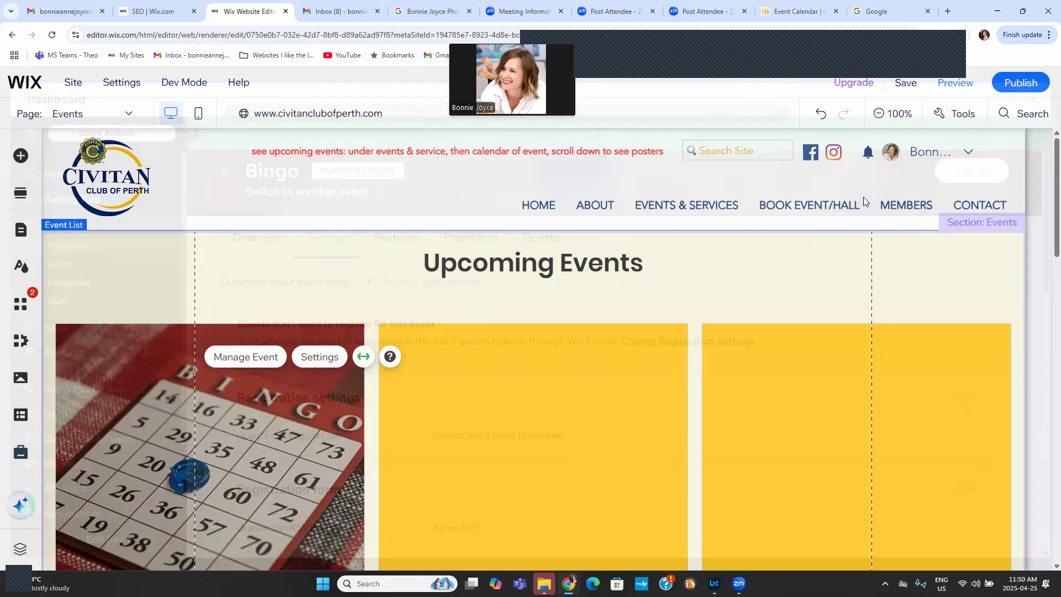
- Preview the Events page and examine the Bingo details page from its Learn more link, including the time, location and description
scroll(530, 293, down, 4)
scroll(528, 294, down, 3)
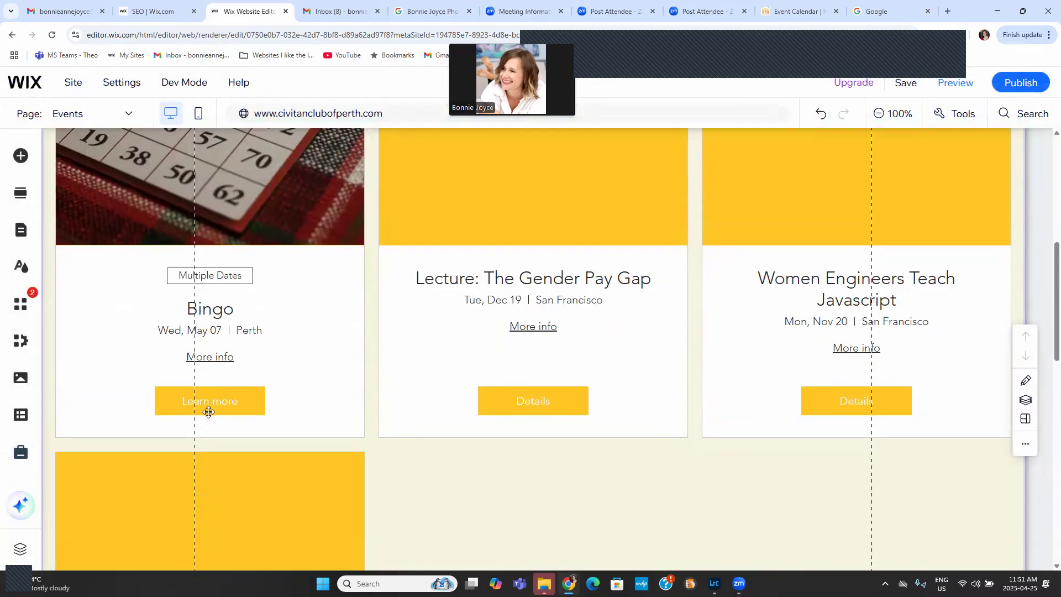
scroll(190, 264, up, 1)
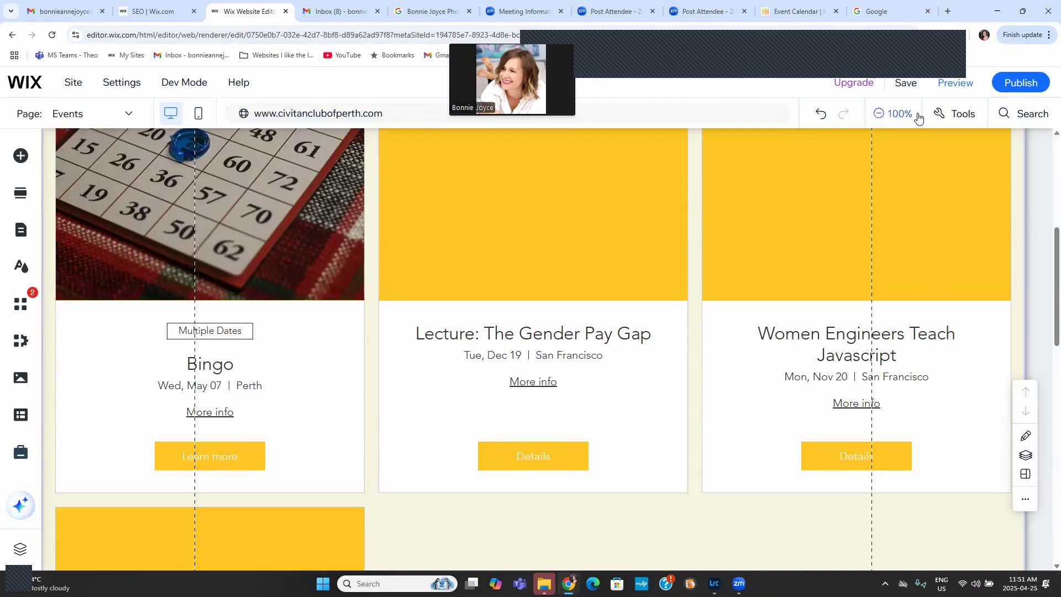
click(946, 89)
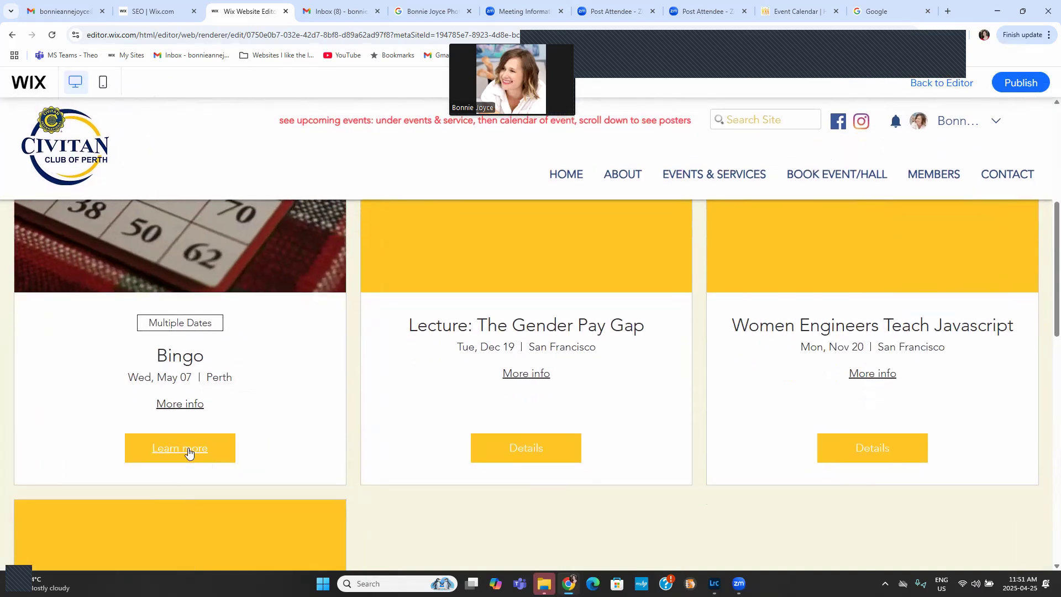
click(199, 452)
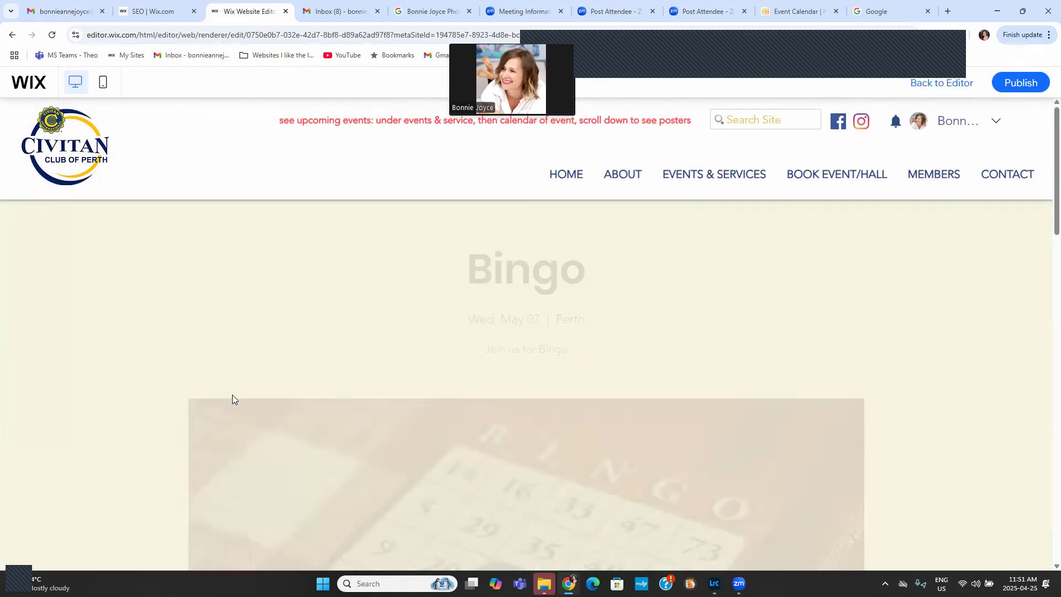
scroll(525, 369, down, 3)
scroll(525, 369, down, 10)
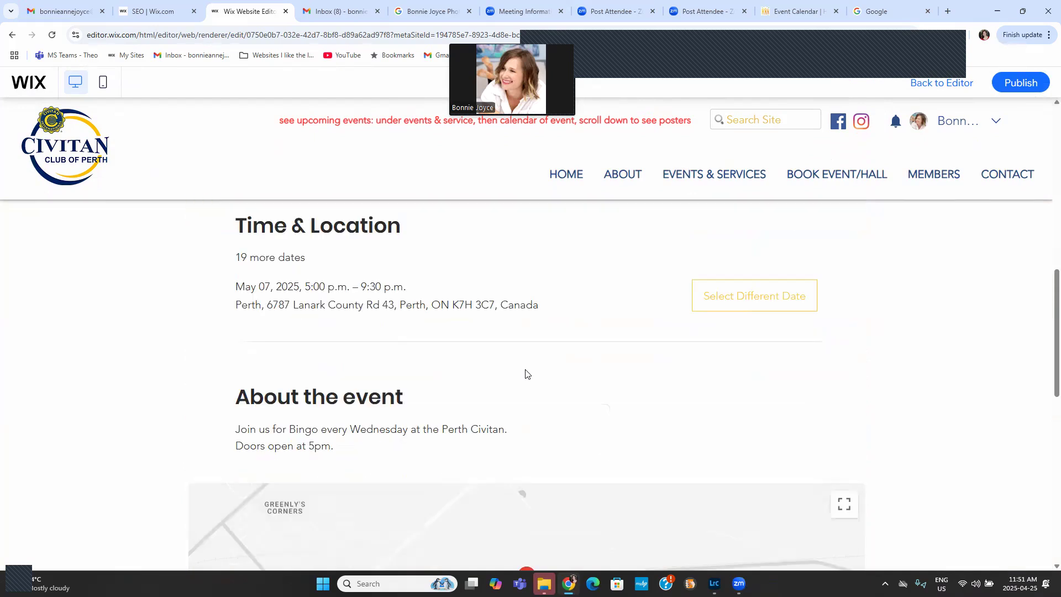
scroll(525, 373, up, 4)
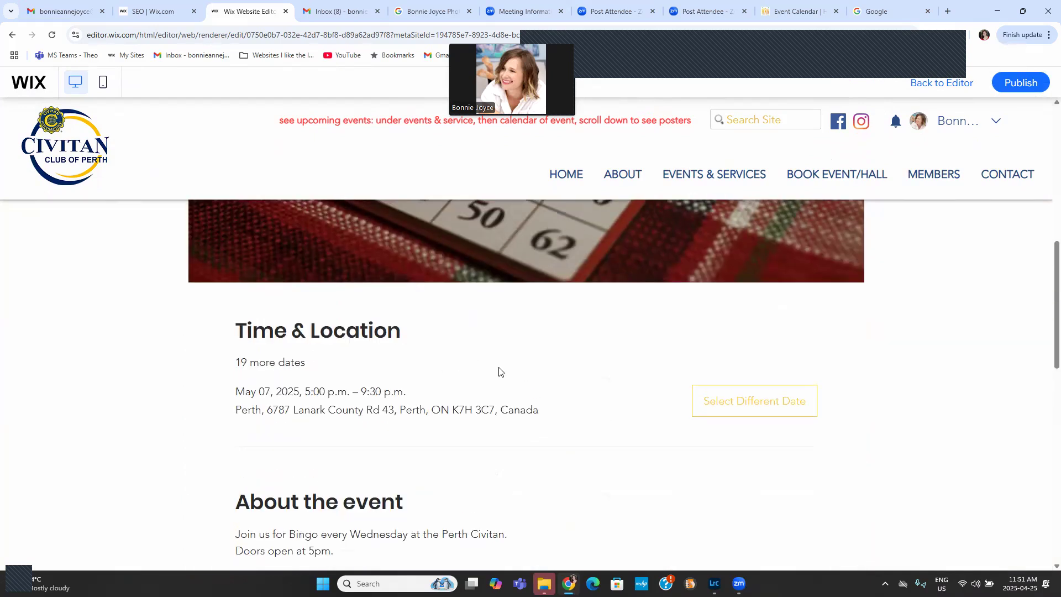
scroll(497, 372, up, 1)
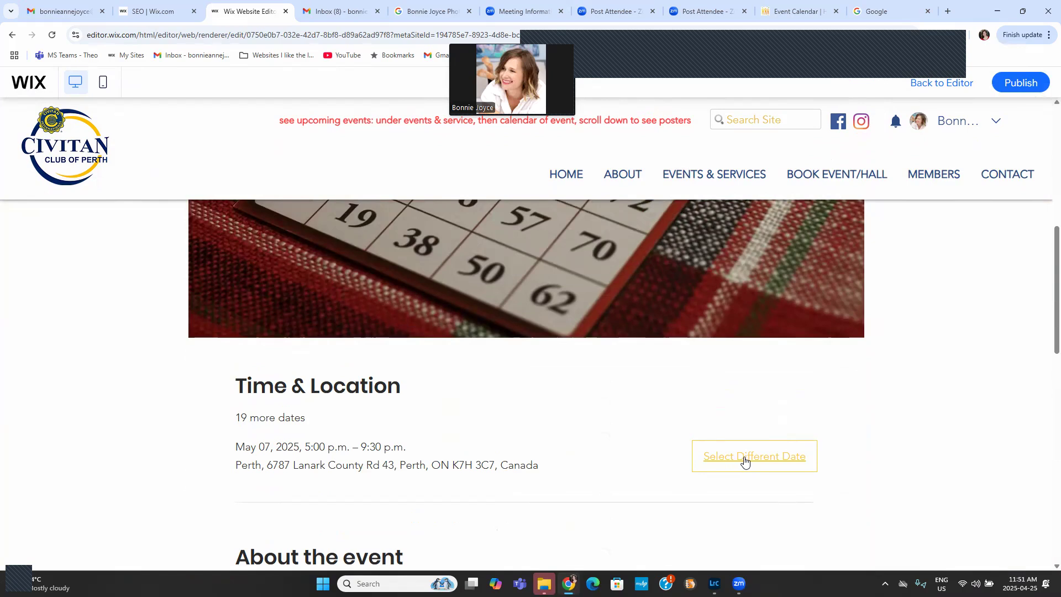
scroll(602, 395, up, 5)
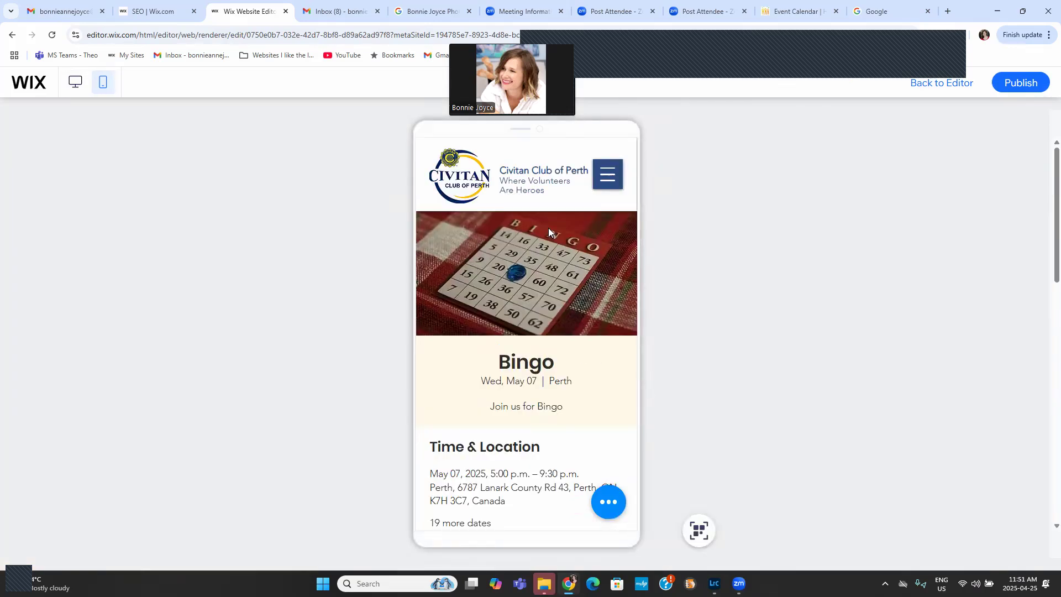
- In the mobile preview, go to Events under EVENTS & SERVICES in the site menu and examine the Bingo listing
click(606, 182)
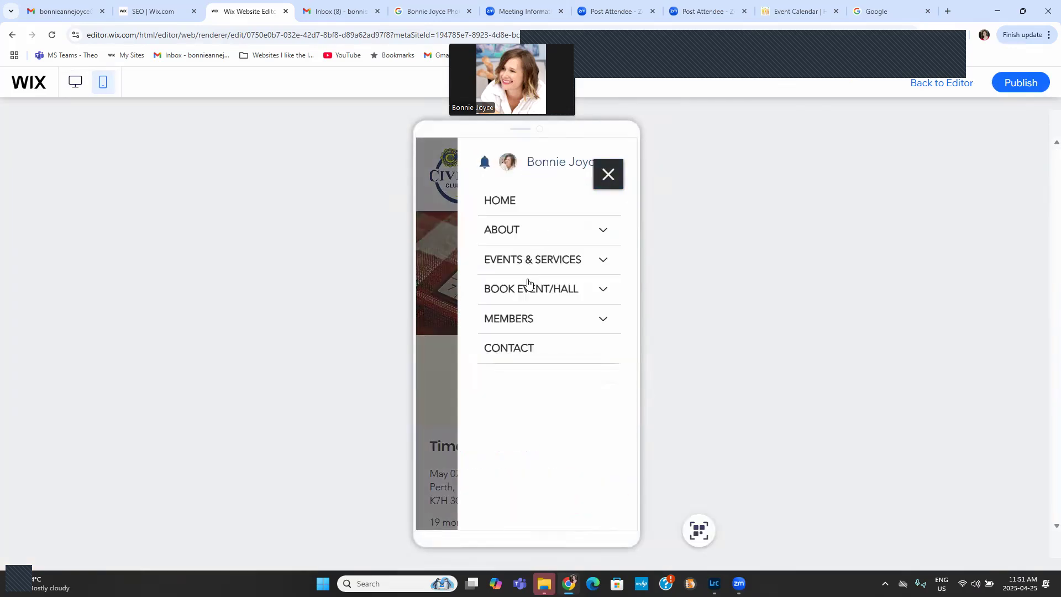
click(602, 263)
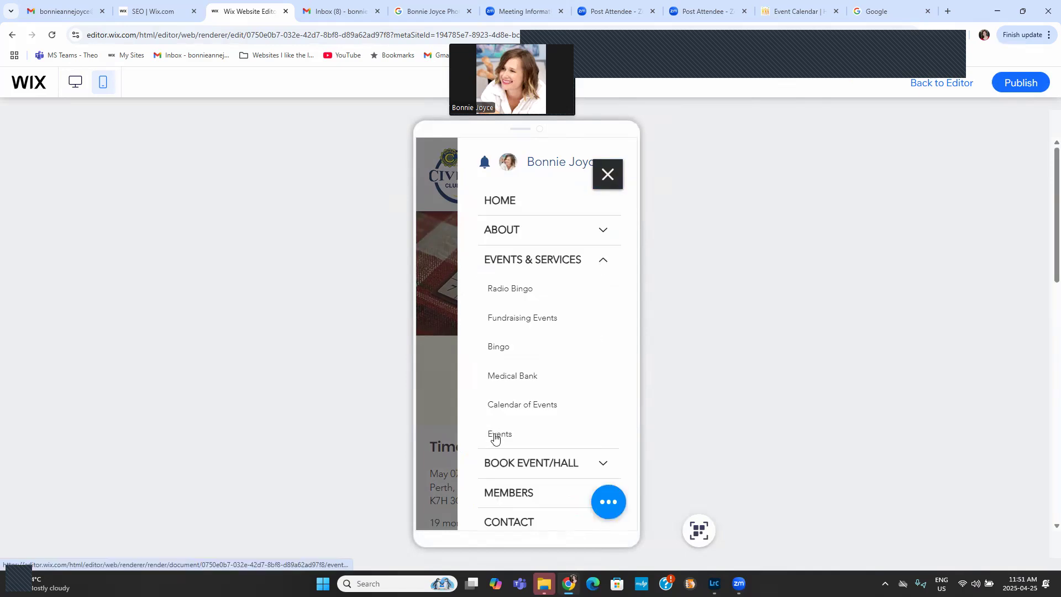
click(495, 436)
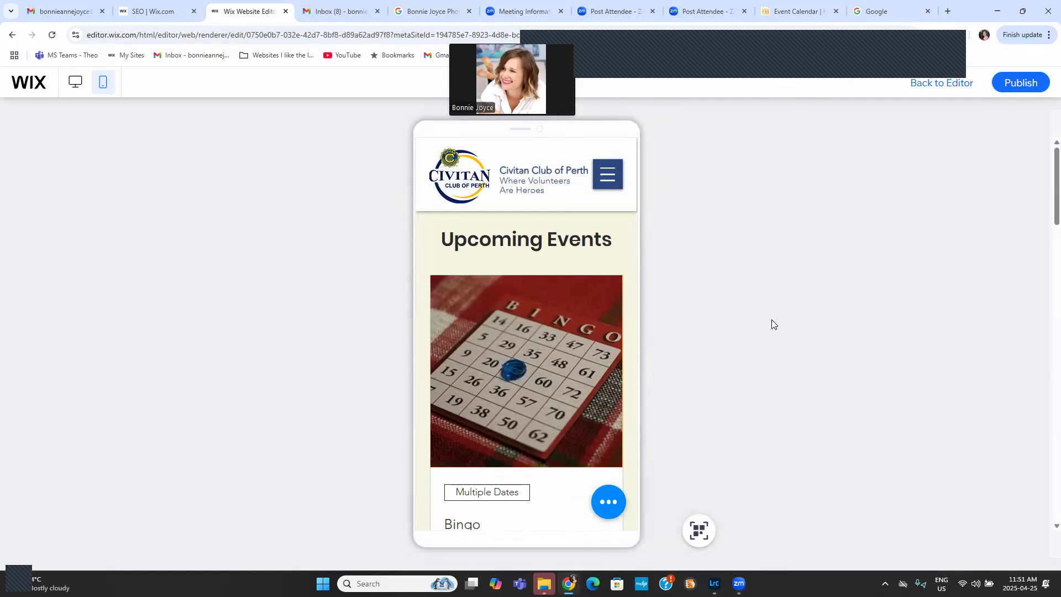
scroll(552, 291, down, 10)
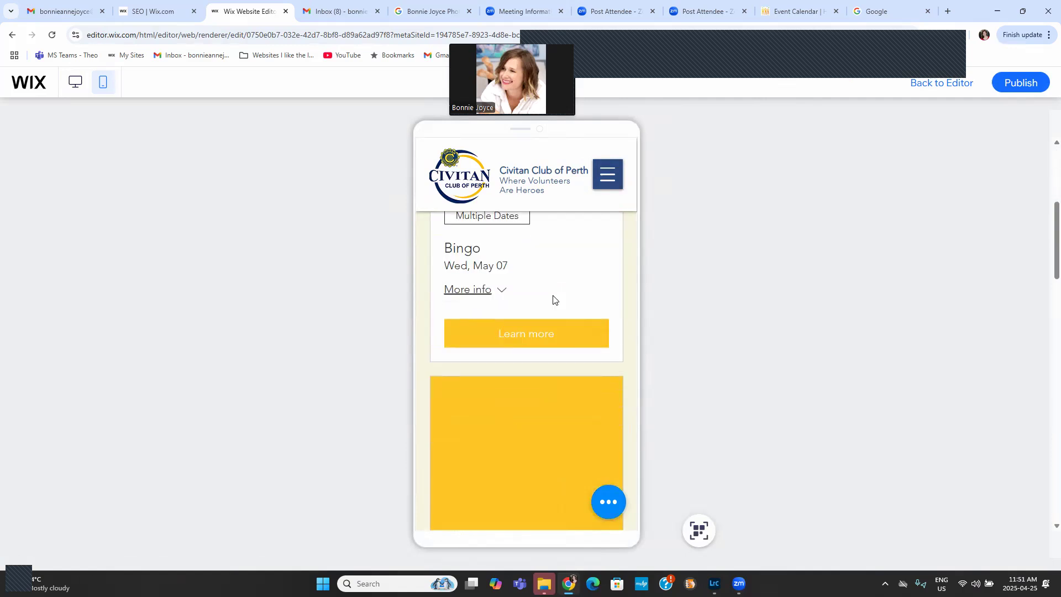
scroll(552, 307, up, 10)
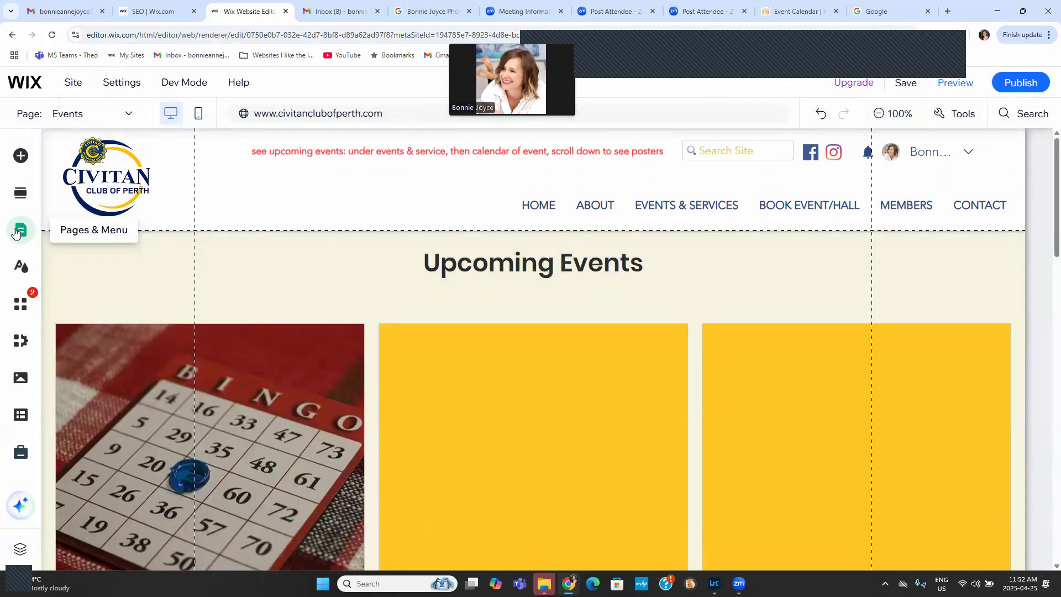
- Show the Site Menu page list and open the Calendar of Events page under EVENTS & SERVICES for editing
click(20, 230)
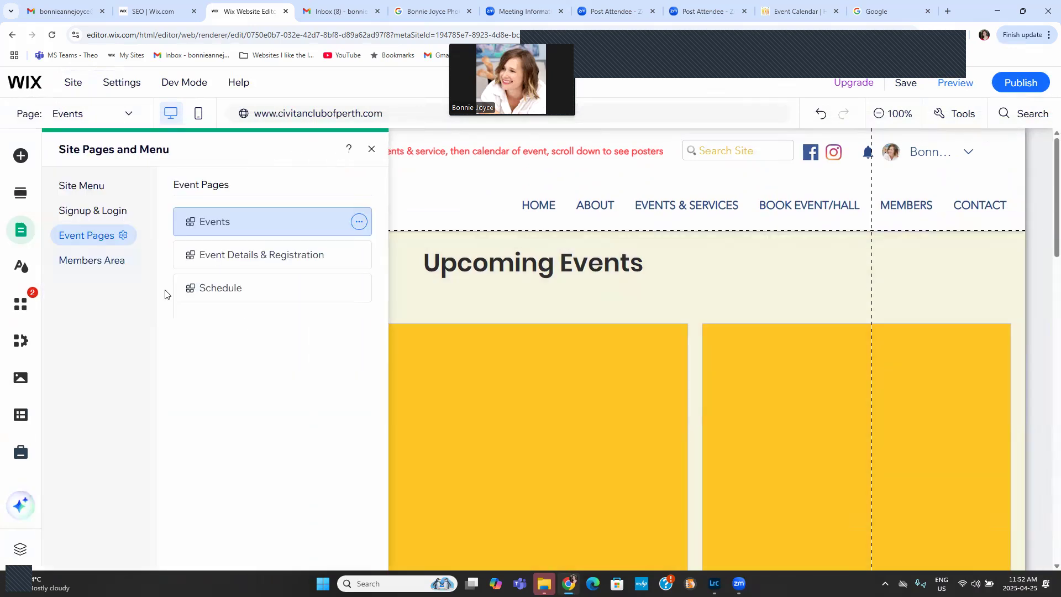
click(94, 186)
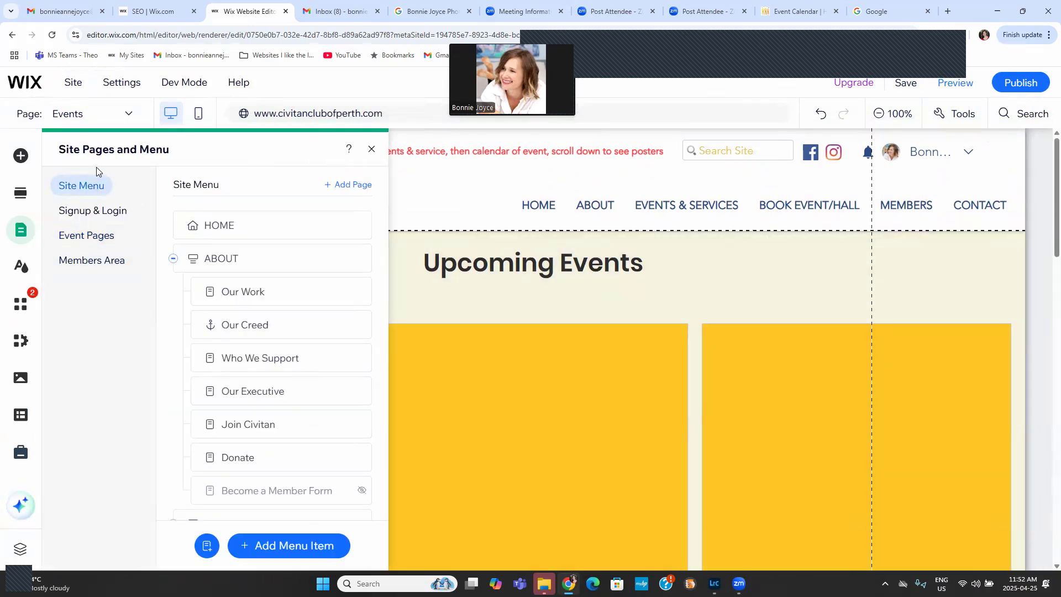
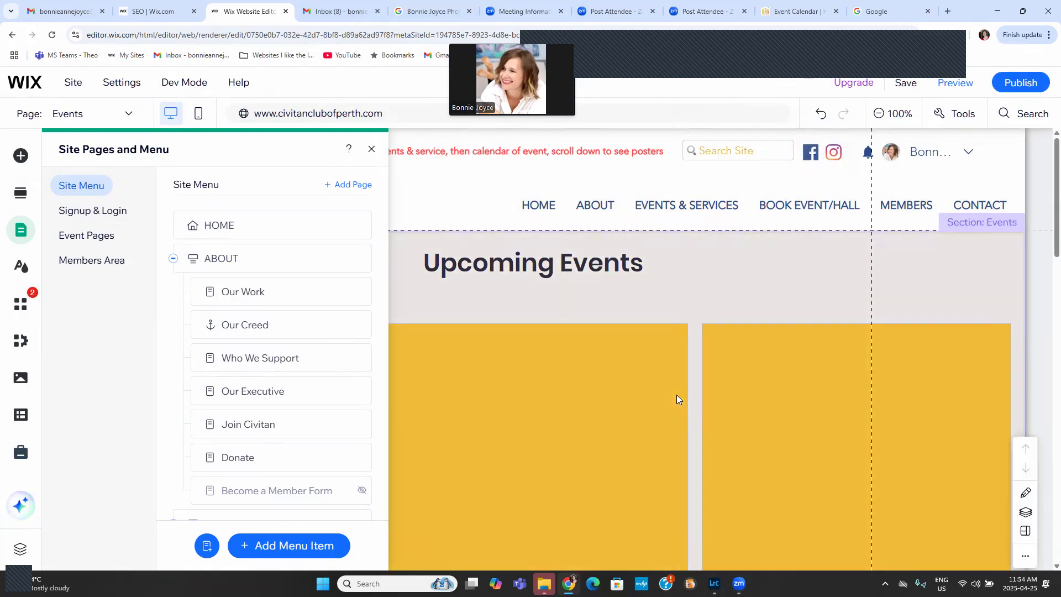
scroll(331, 468, down, 2)
scroll(331, 467, down, 5)
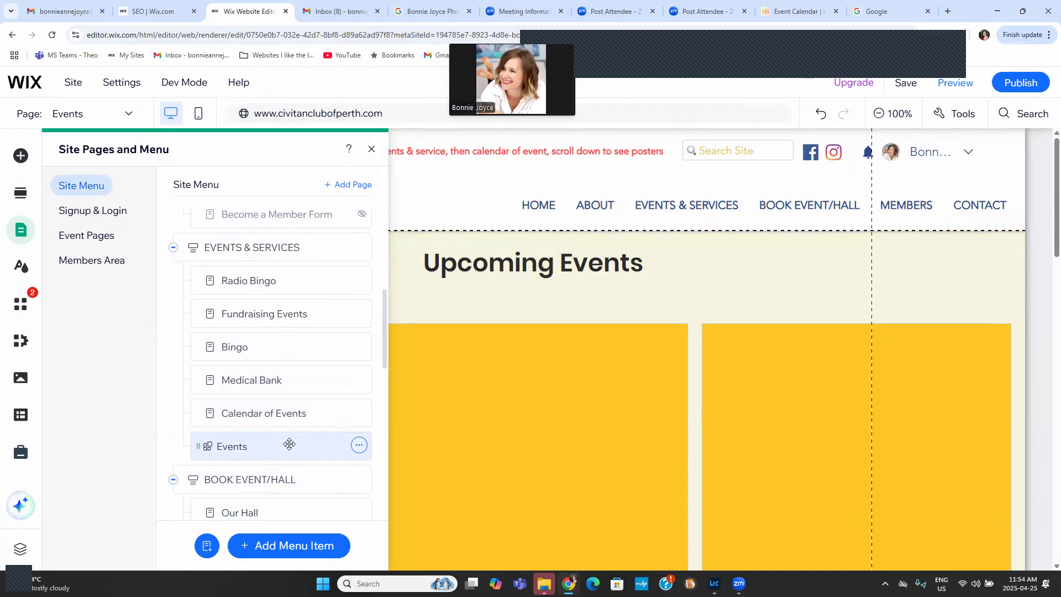
click(284, 415)
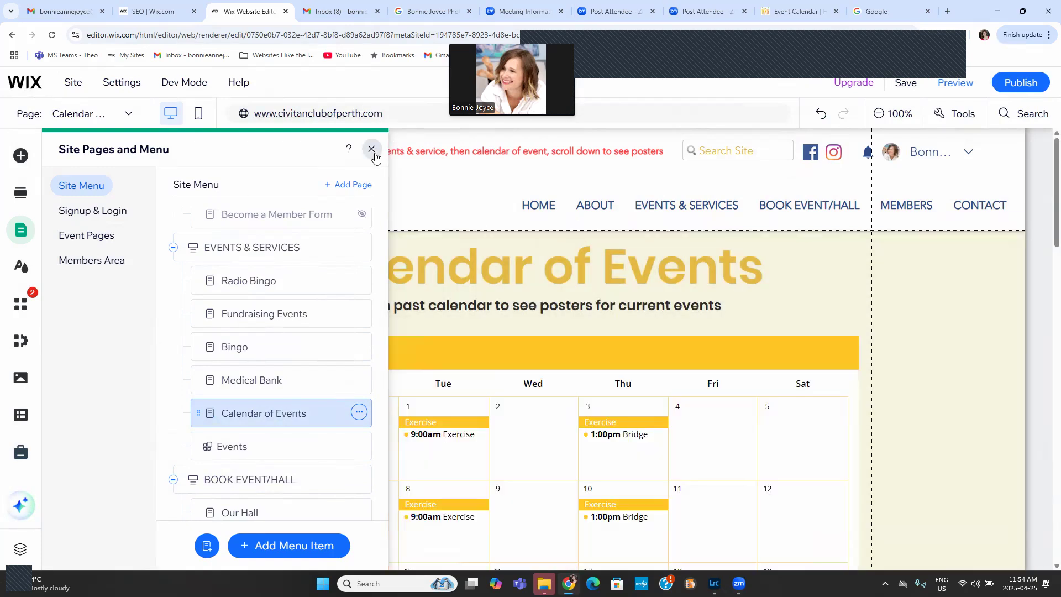
click(372, 152)
- Examine the April 2025 calendar on the Calendar of Events page and select the Events Calendar widget
scroll(510, 353, down, 4)
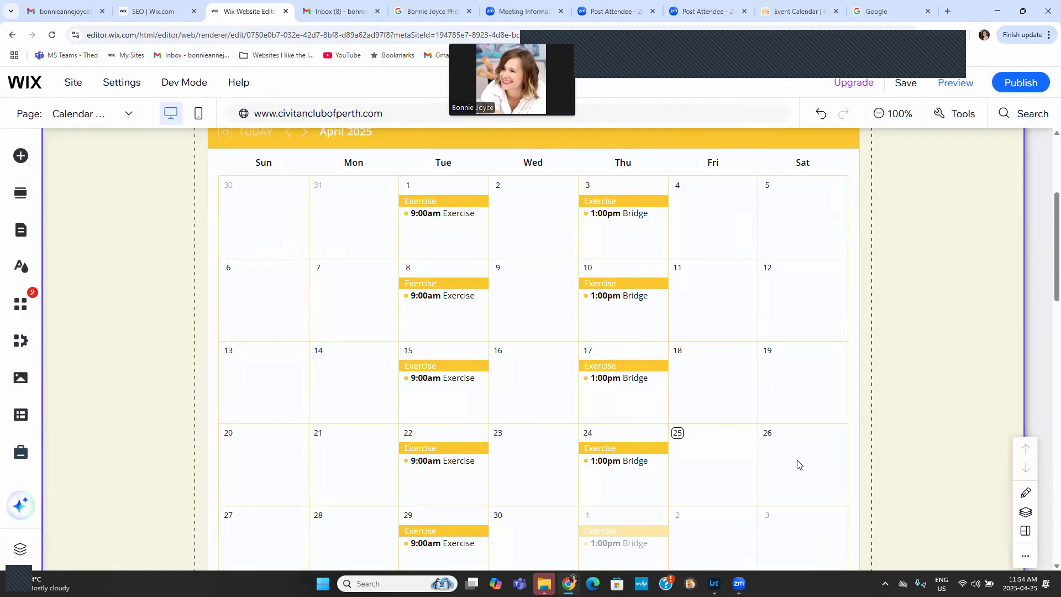
scroll(736, 383, up, 3)
click(736, 382)
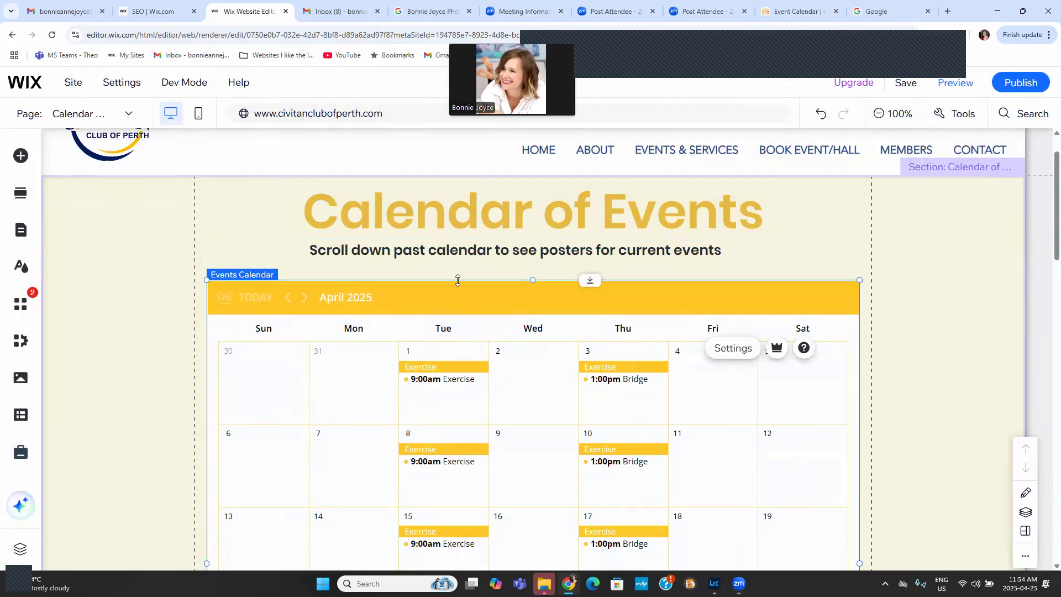
- Switch to the Perth Civitan site dashboard and search its App Market for "calendar"
click(149, 11)
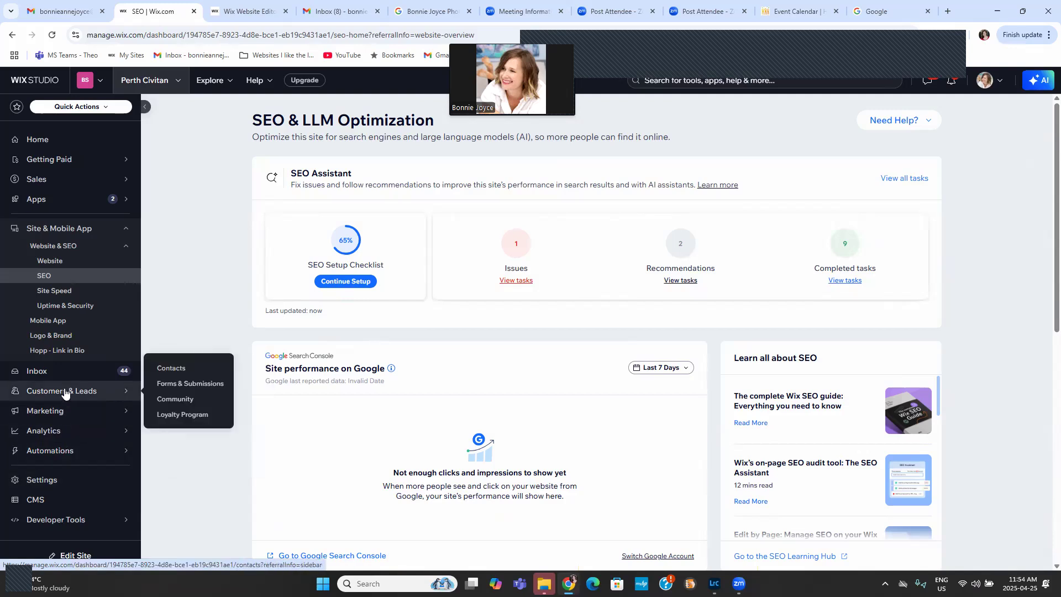
click(46, 207)
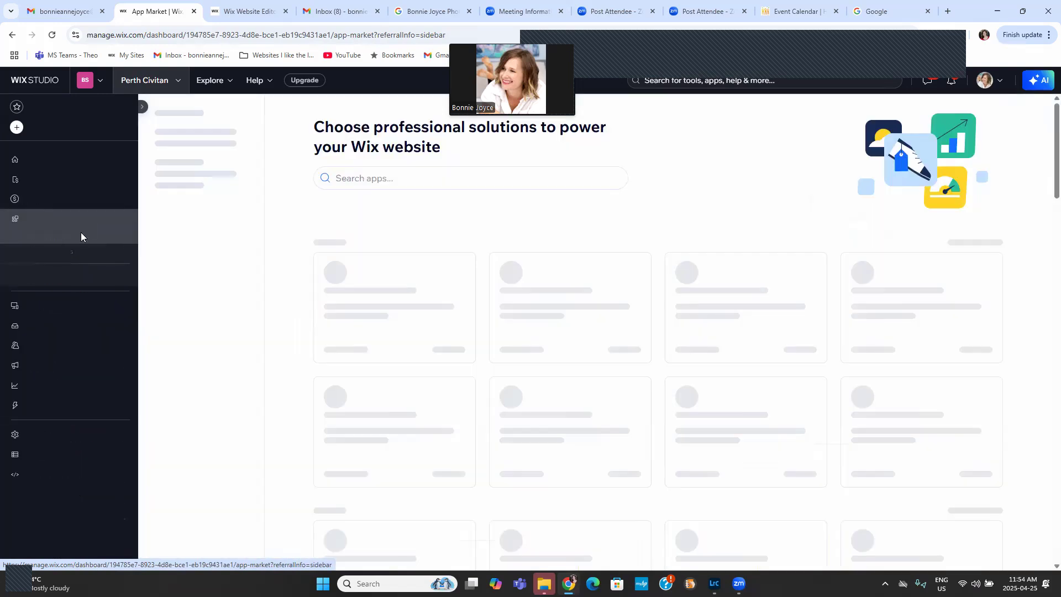
click(319, 179)
text(calendar)
key(Return)
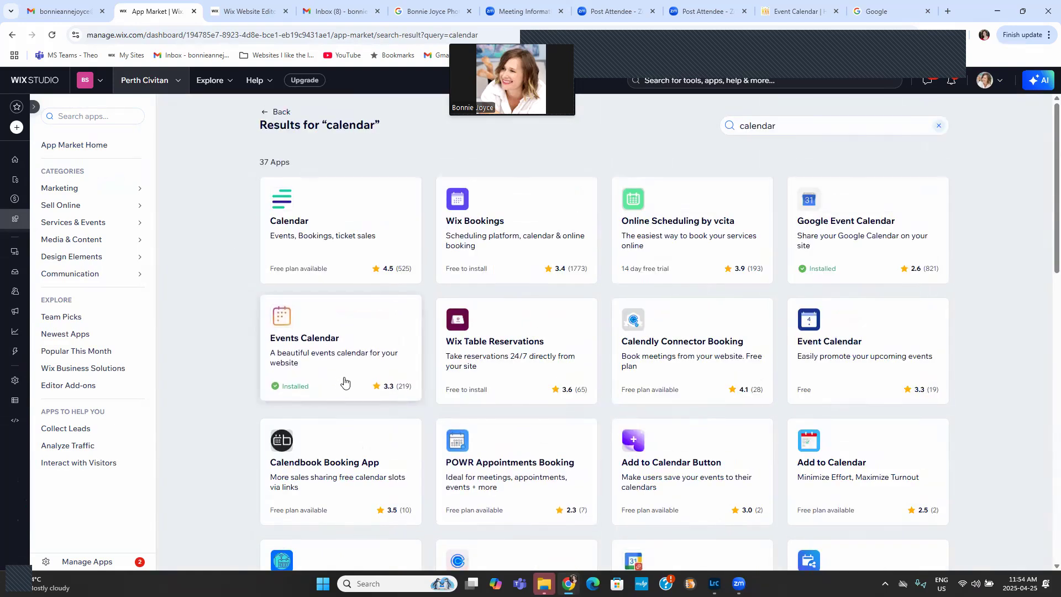
- Read the overview of the installed Events Calendar app in the App Market and open the app
click(347, 343)
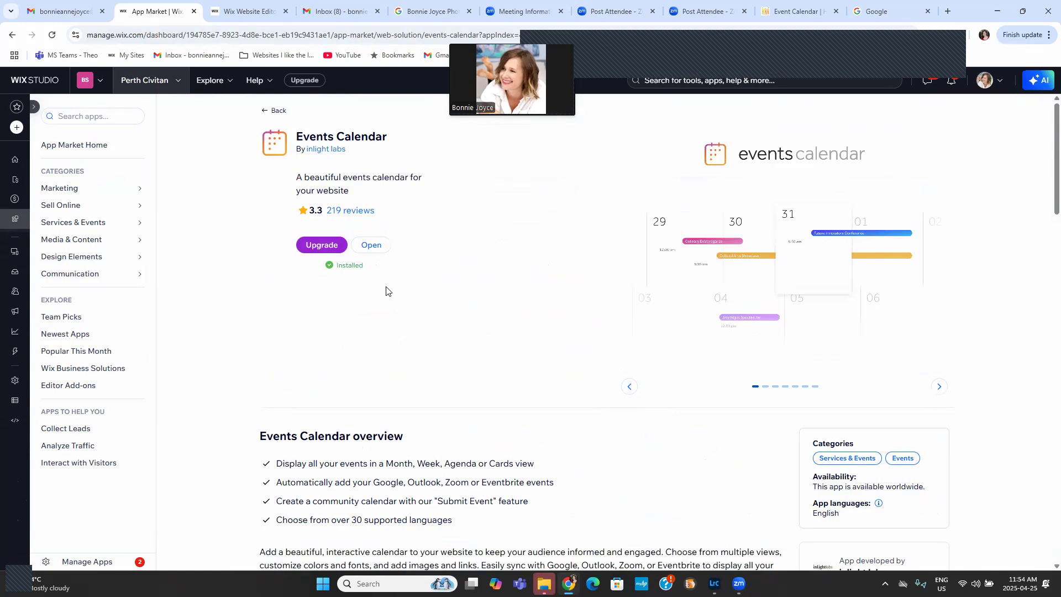
scroll(444, 391, down, 1)
scroll(445, 391, down, 2)
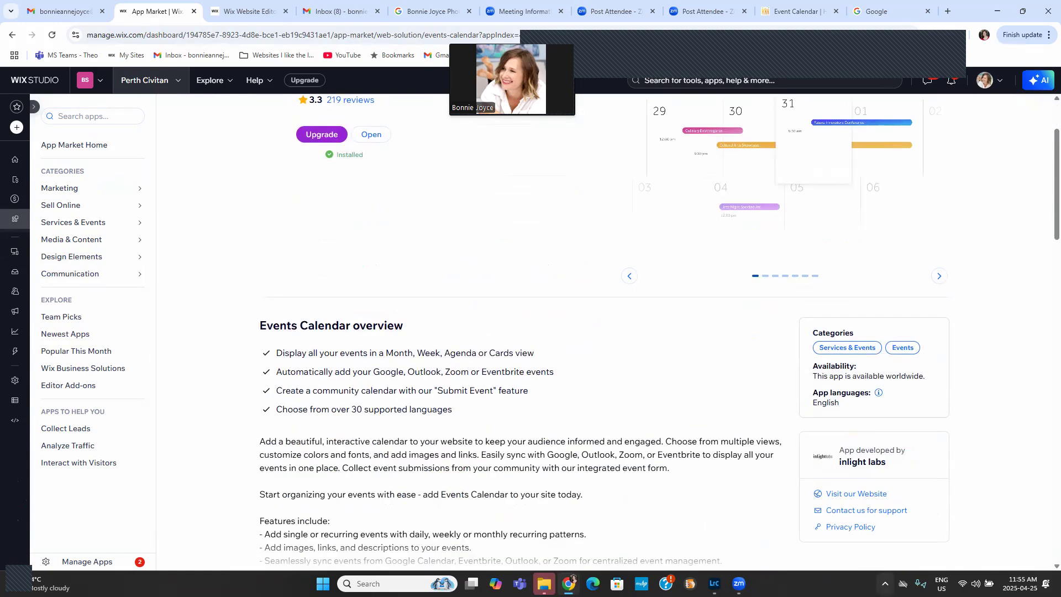
scroll(647, 397, up, 3)
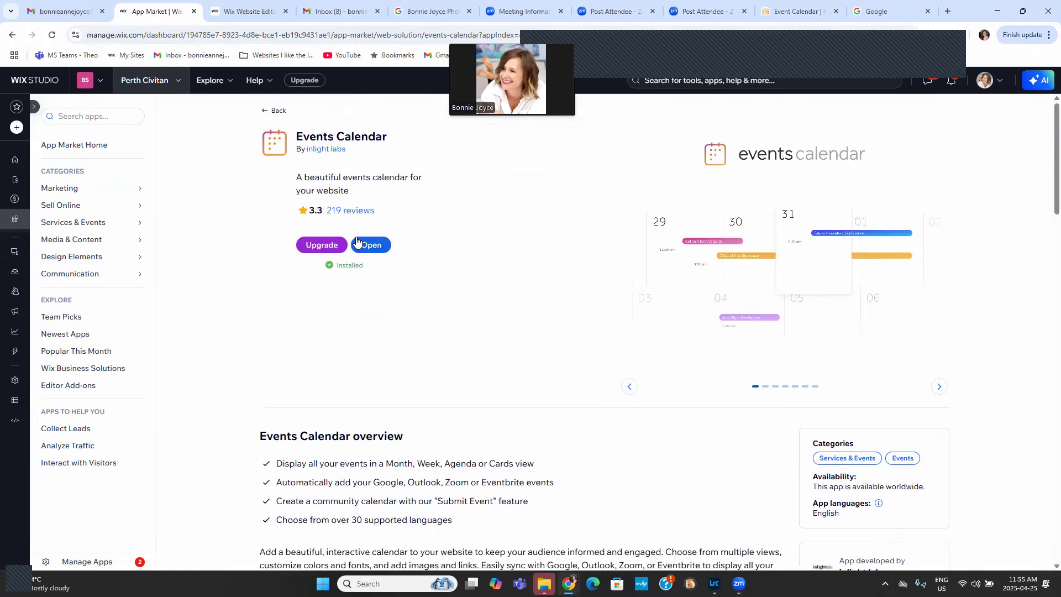
click(370, 244)
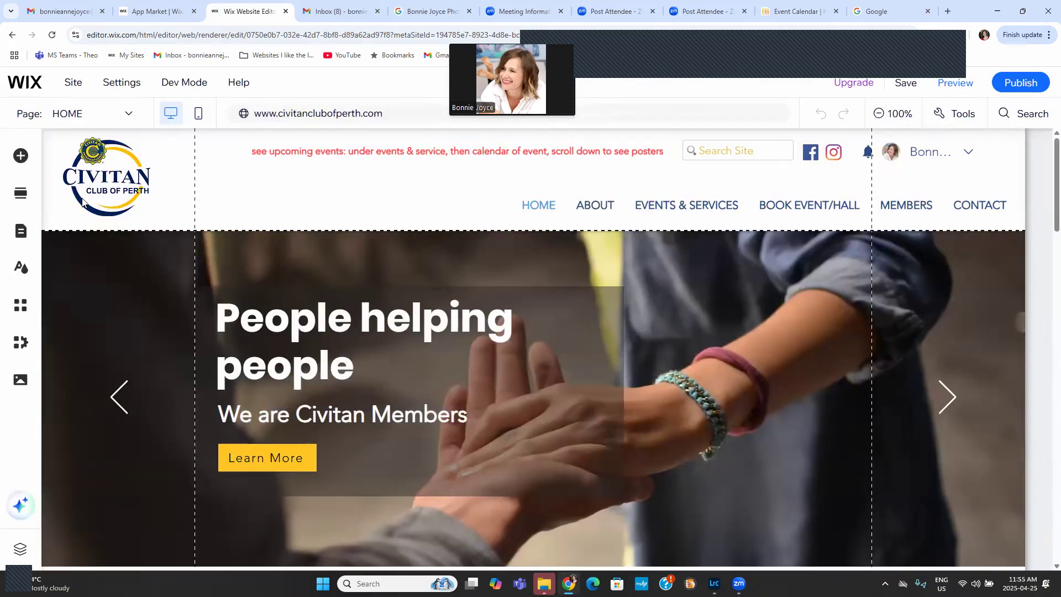
- Try to upgrade the Events Calendar app from its App Market listing, and close the upgrade page
click(150, 13)
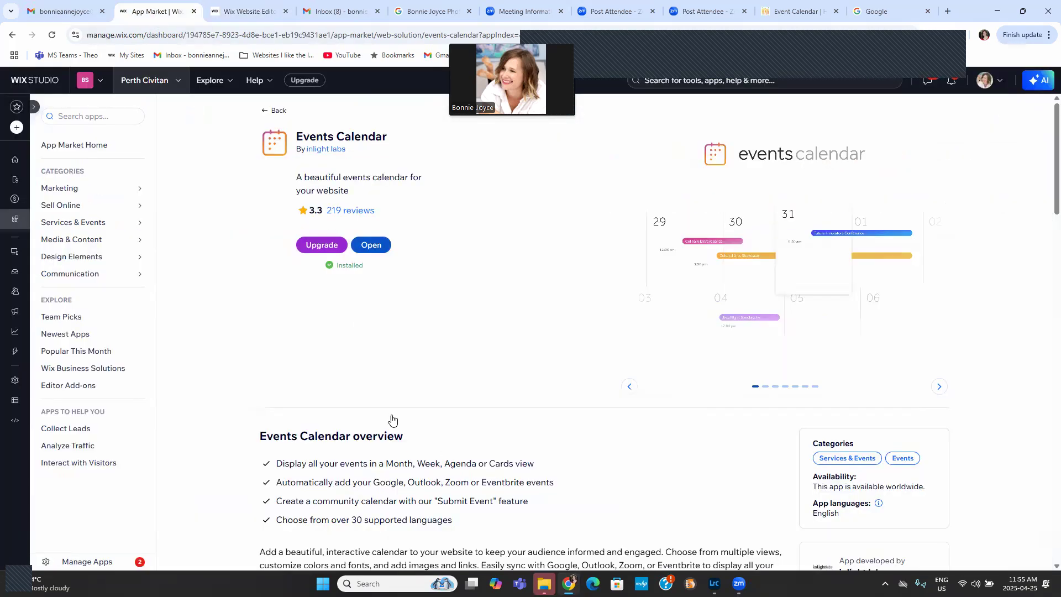
click(324, 244)
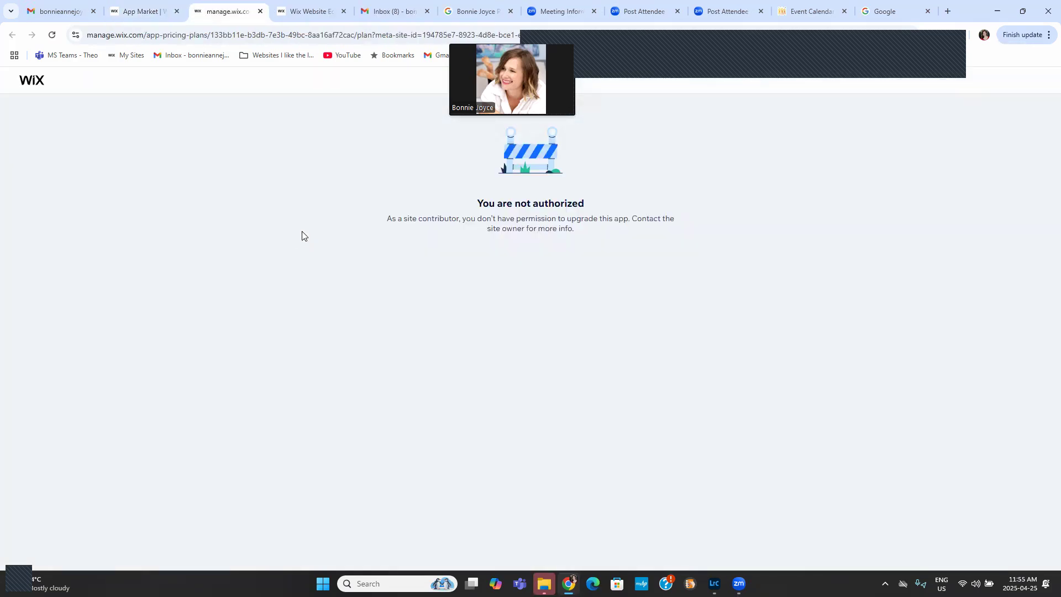
click(260, 11)
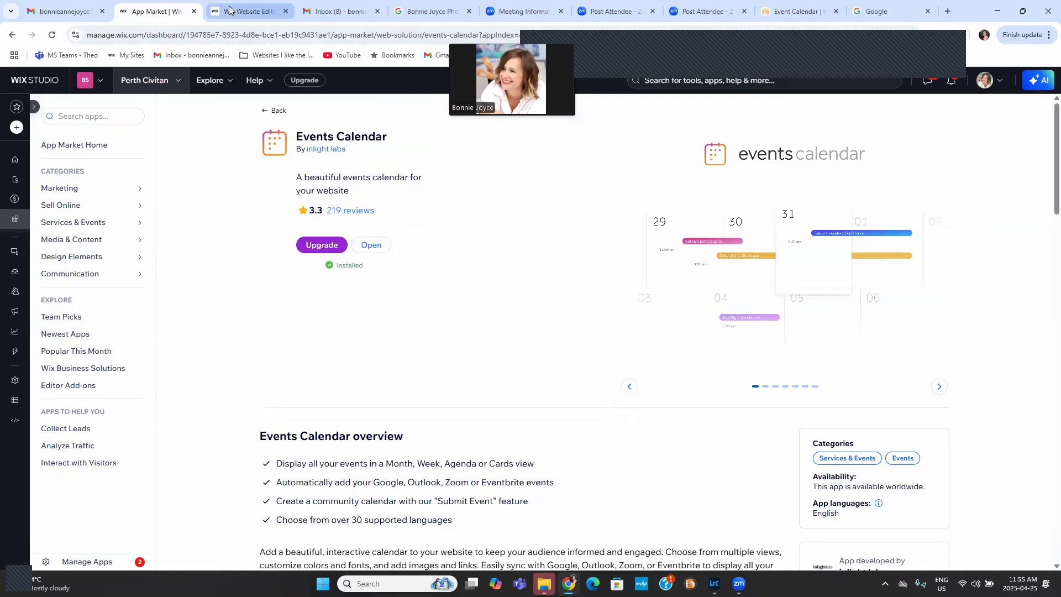
- Return to the Calendar of Events page in the site editor and open the Events Calendar widget's settings
click(266, 11)
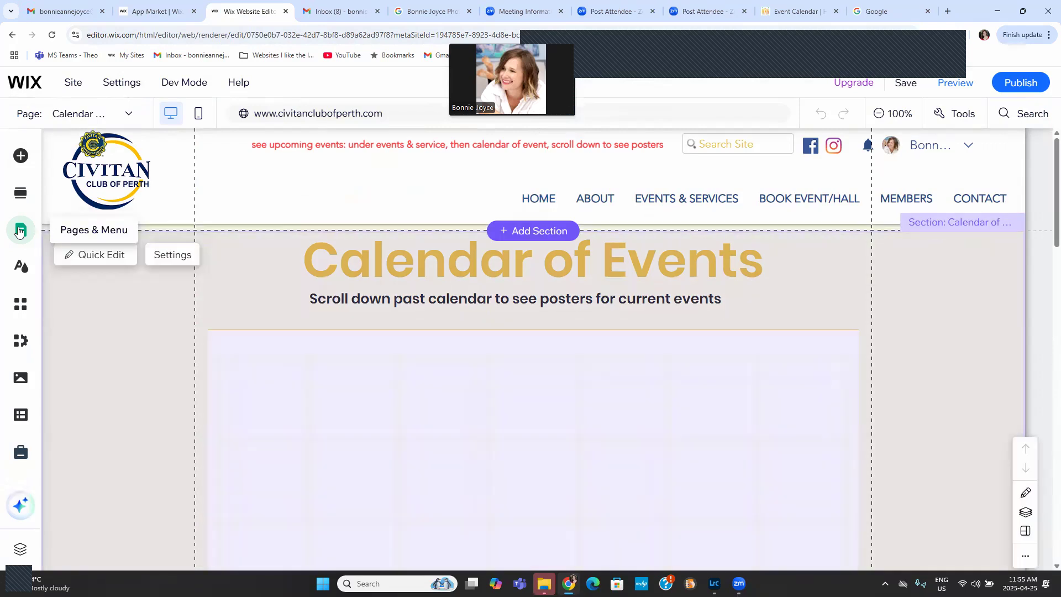
scroll(341, 355, down, 1)
scroll(340, 355, down, 3)
click(362, 363)
double_click(578, 424)
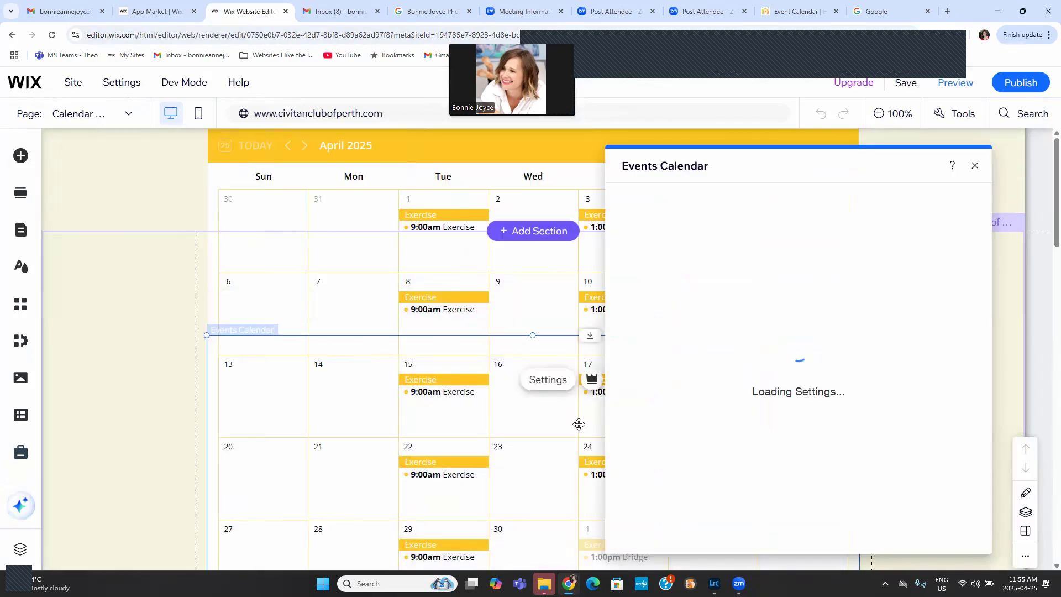
click(974, 165)
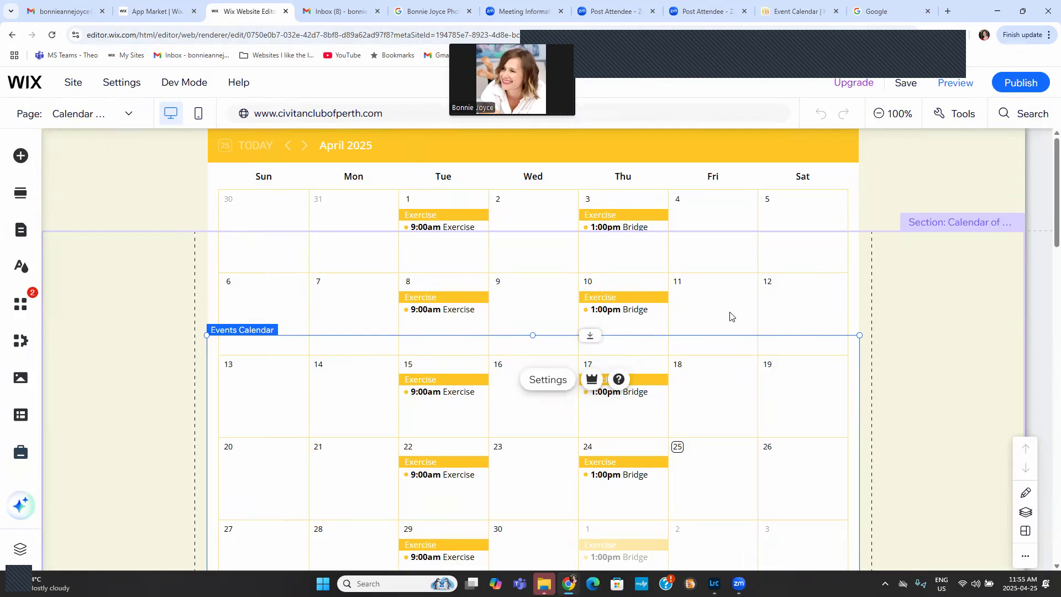
click(885, 314)
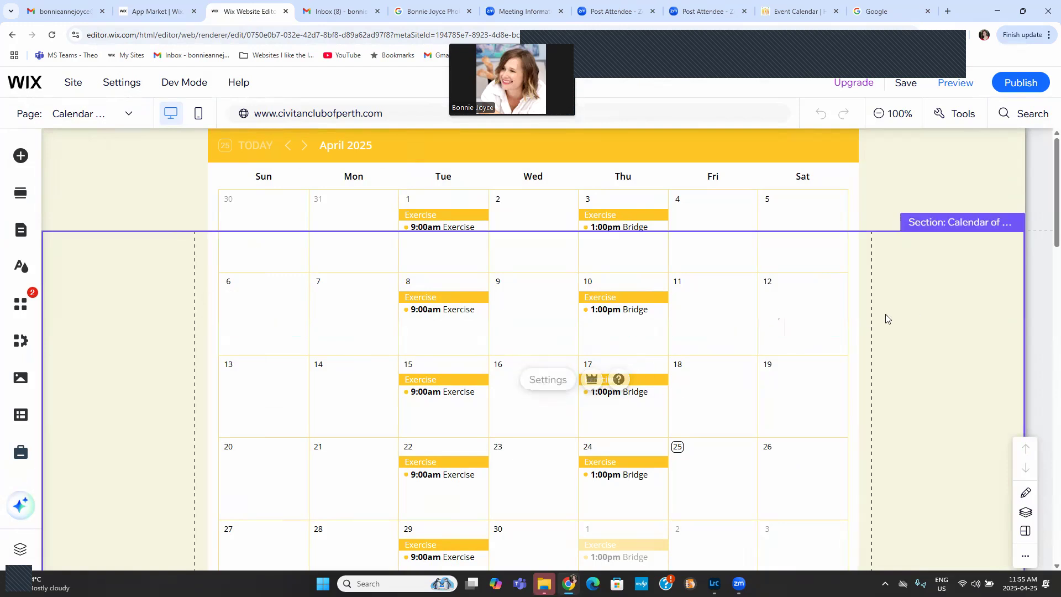
scroll(881, 309, down, 4)
scroll(882, 334, up, 6)
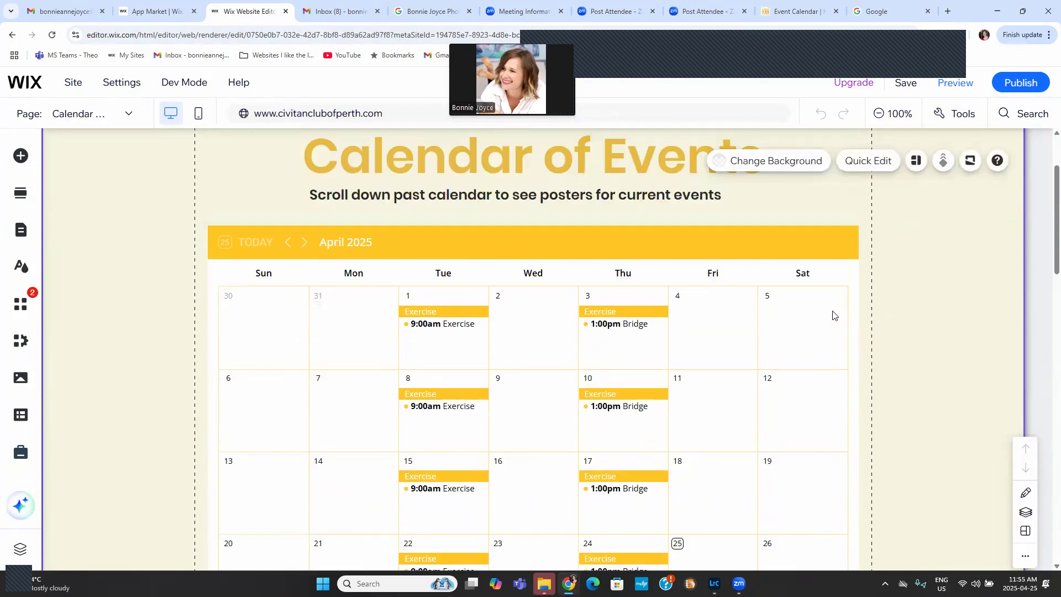
click(820, 306)
click(819, 274)
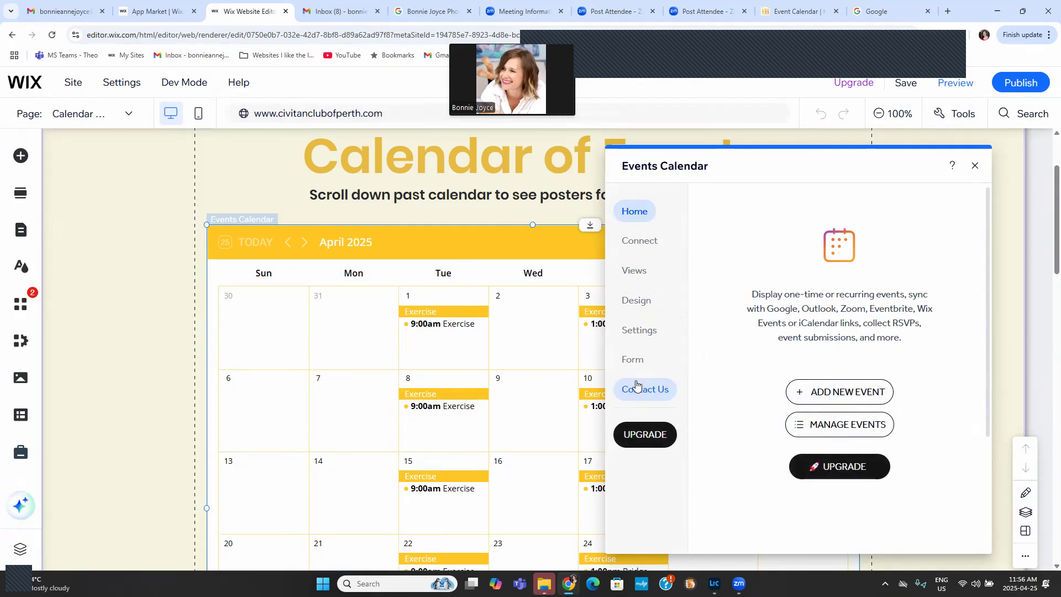
- Look through the Events Calendar widget's General settings and Connect section, and return to its Home section
click(633, 328)
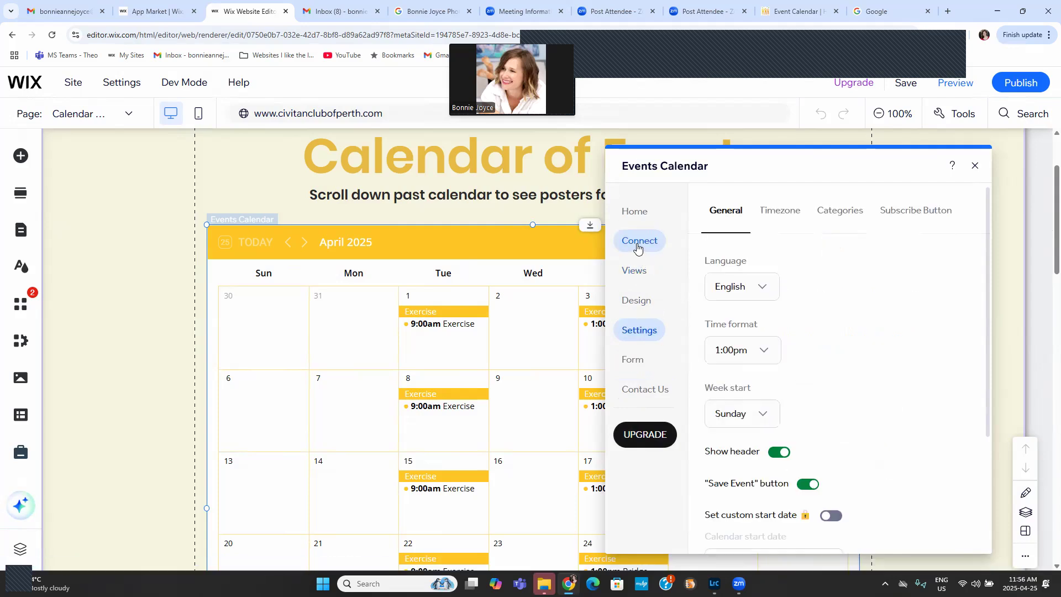
click(639, 242)
click(632, 212)
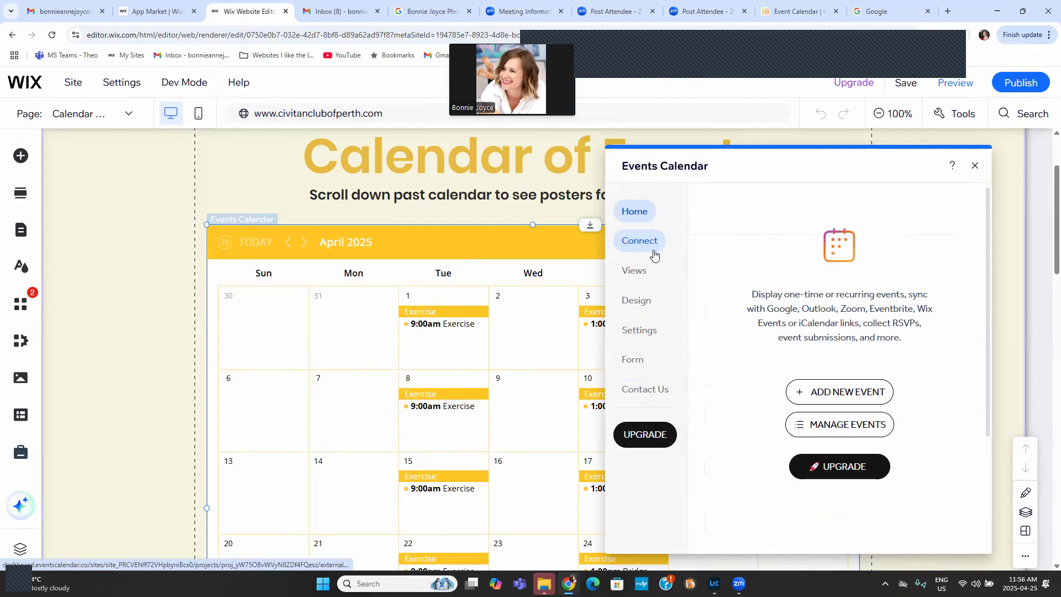
- Go back to the Perth Civitan dashboard home and open the site's Settings page
click(161, 16)
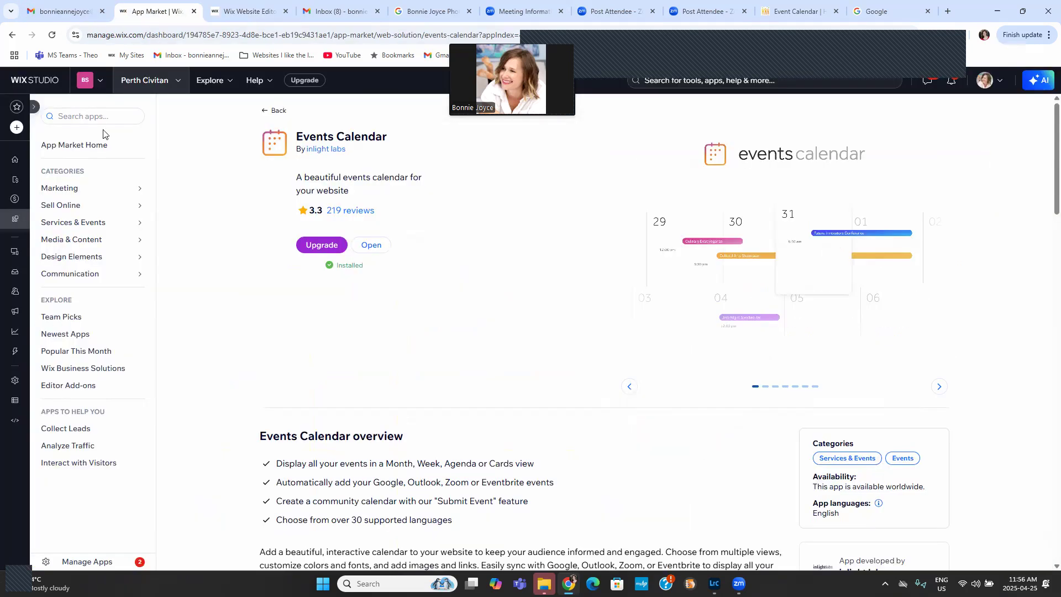
click(15, 159)
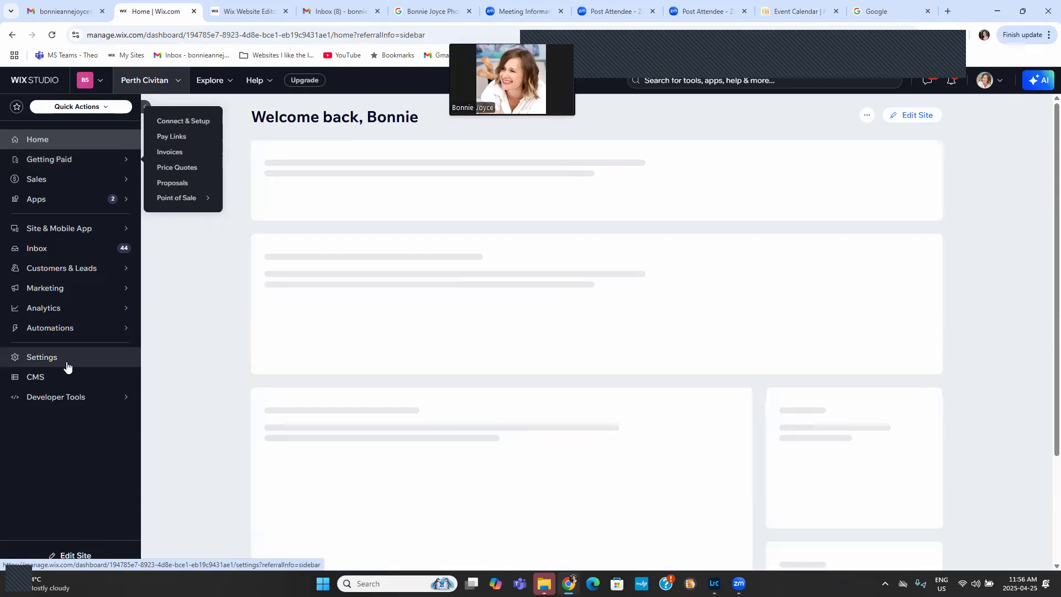
click(43, 355)
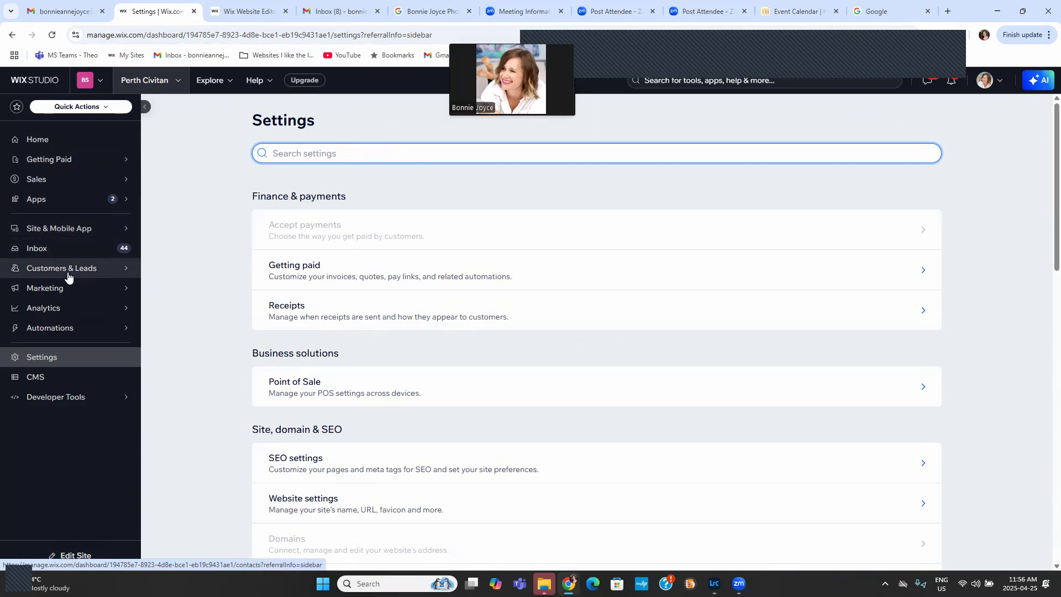
mouse_move(74, 292)
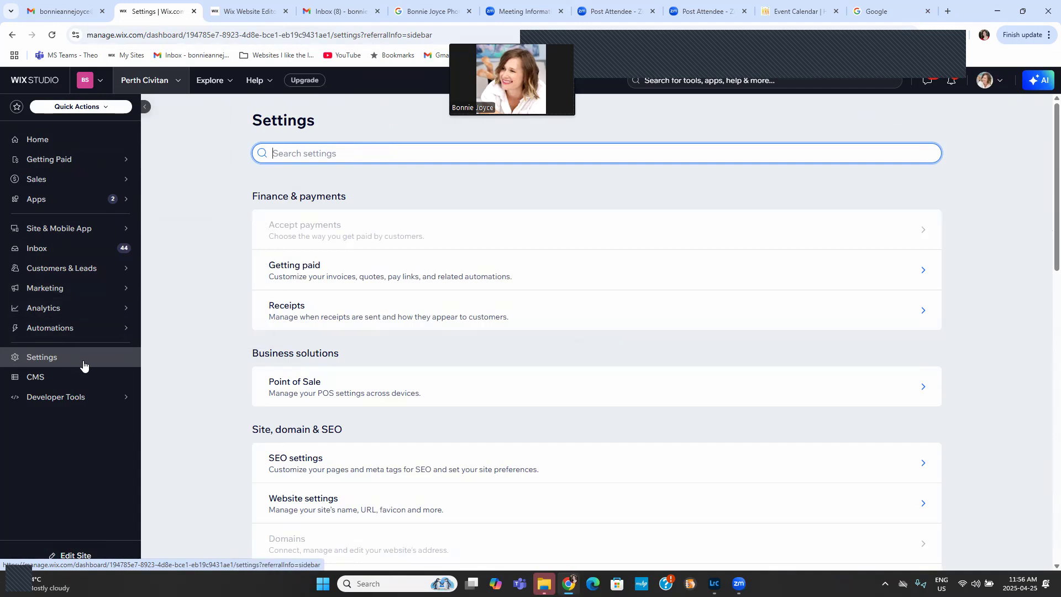
- Look through the site settings from Finance & payments to Development & integrations, and open the Receipts settings
scroll(298, 379, down, 2)
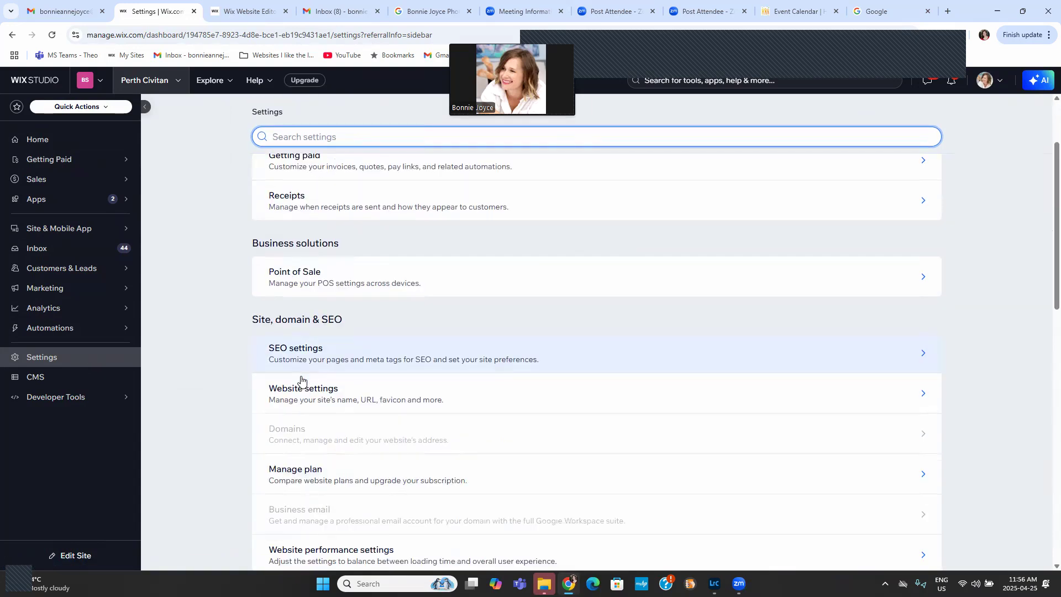
scroll(302, 381, down, 7)
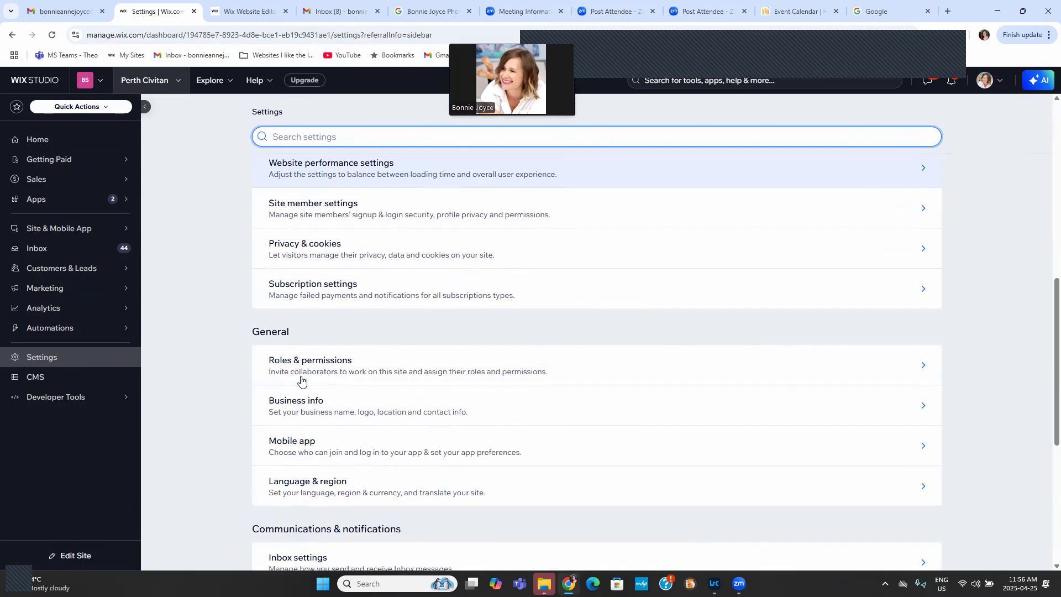
scroll(298, 379, up, 6)
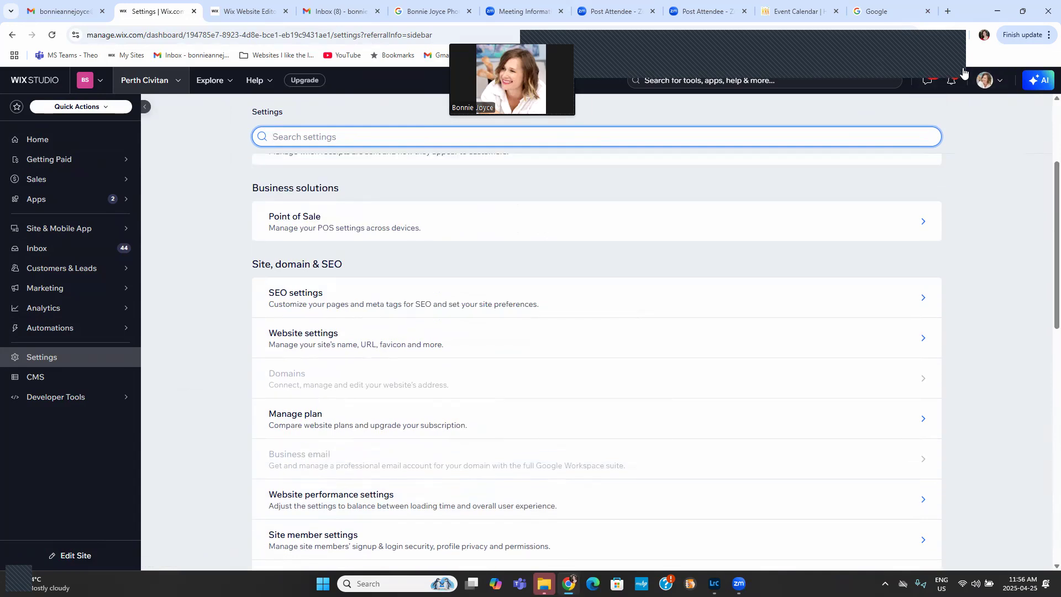
scroll(613, 210, up, 3)
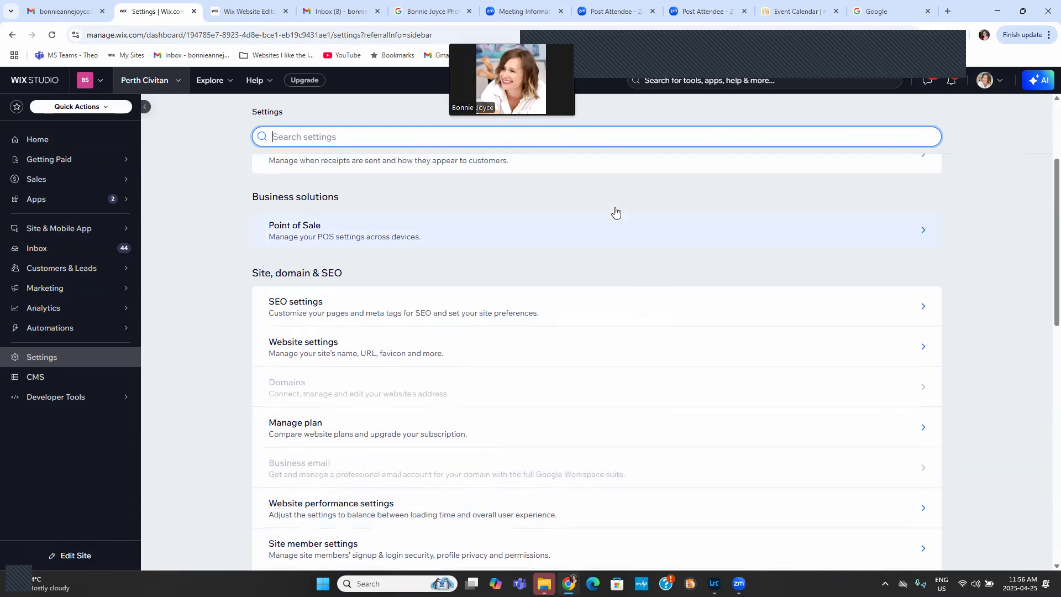
scroll(614, 211, down, 12)
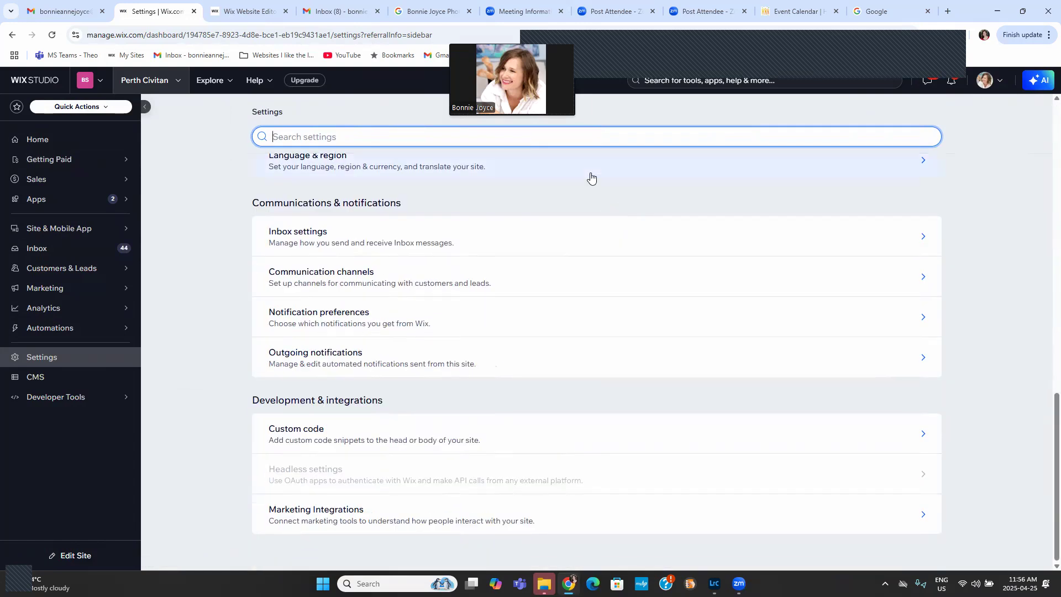
scroll(591, 176, up, 3)
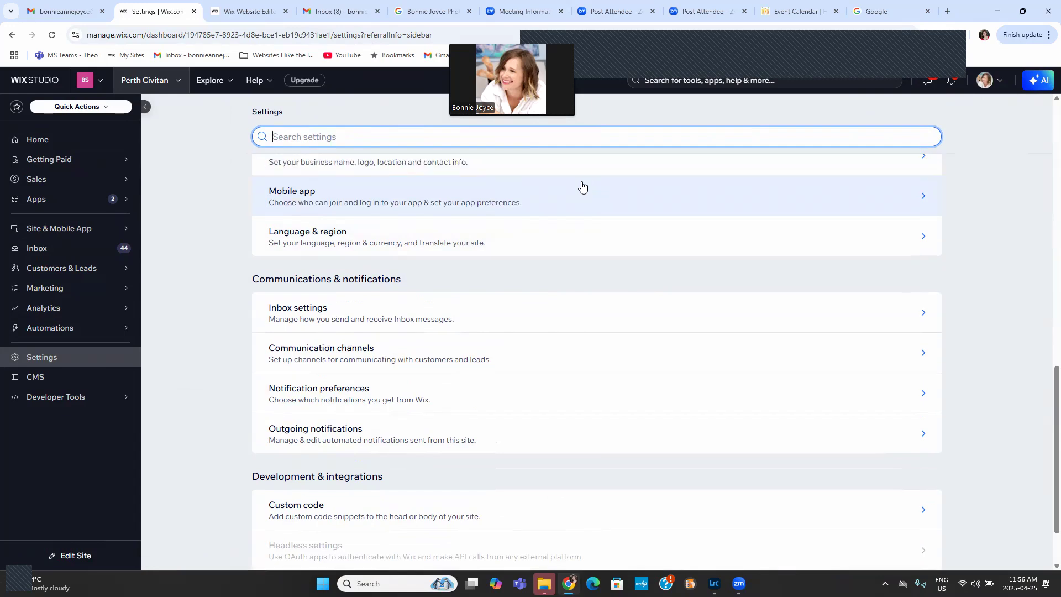
scroll(582, 186, up, 3)
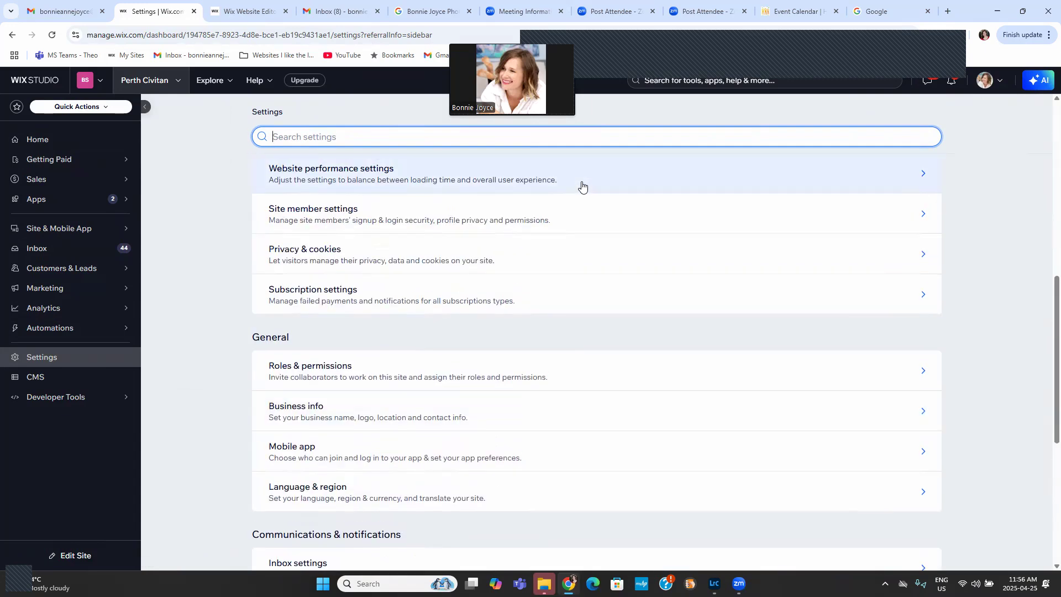
scroll(582, 186, down, 6)
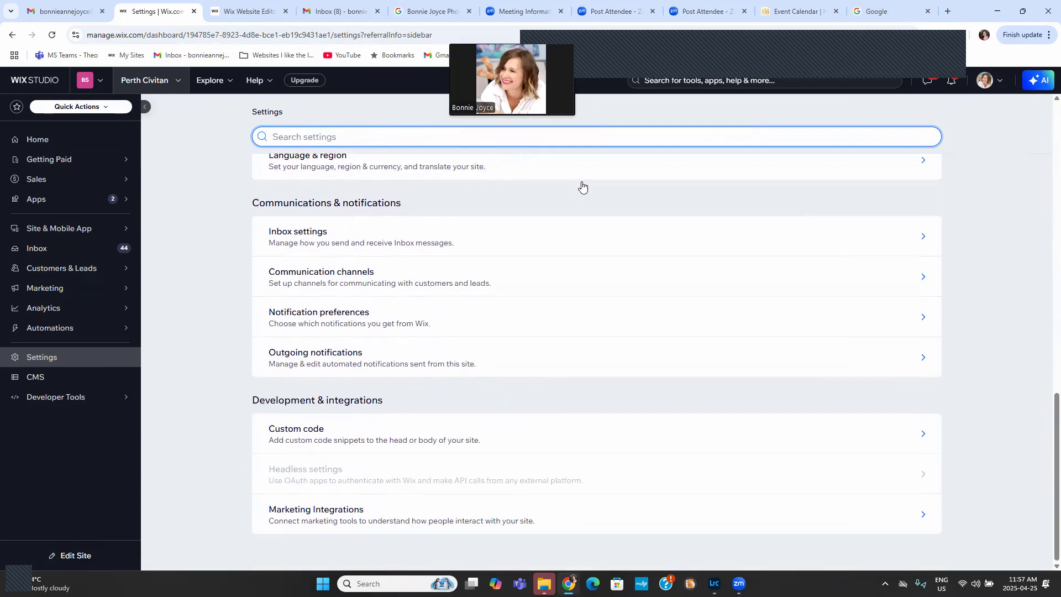
scroll(582, 186, up, 12)
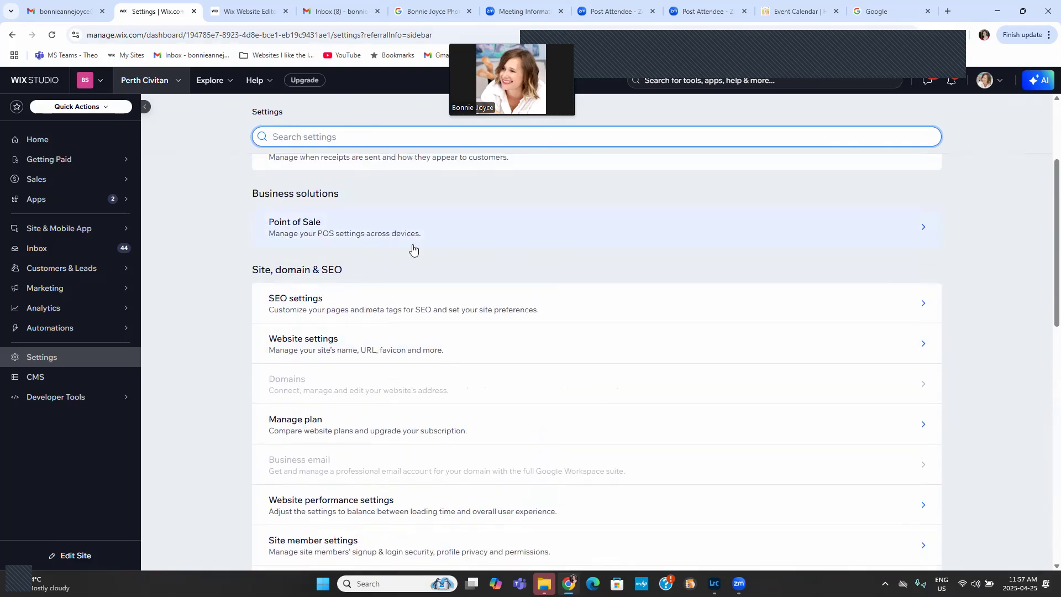
scroll(386, 351, up, 3)
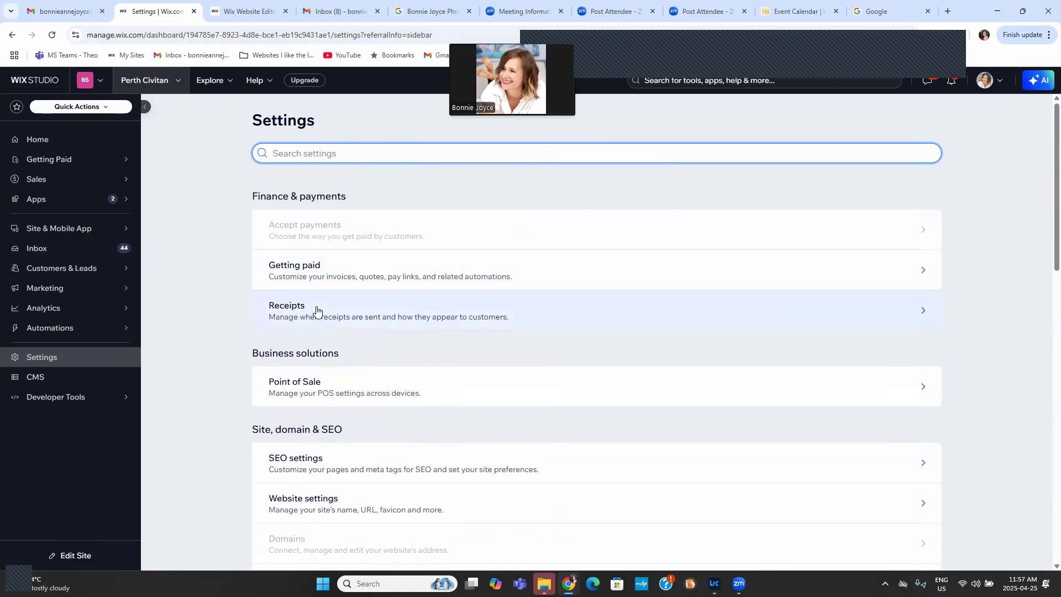
click(317, 311)
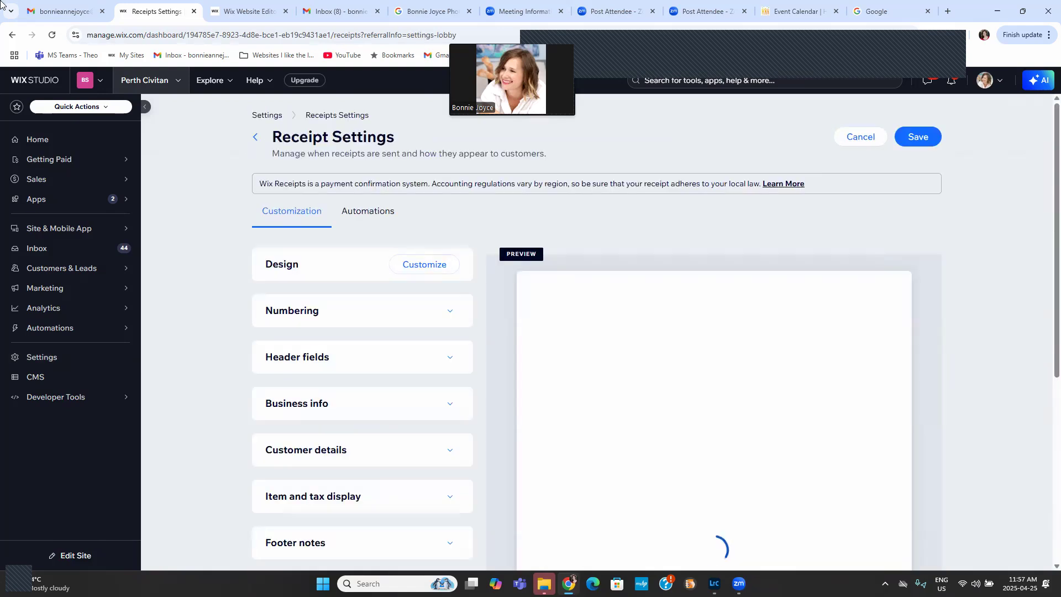
- Leave the Receipts settings, open the site's App Market and look through its recommended and trending apps
click(13, 35)
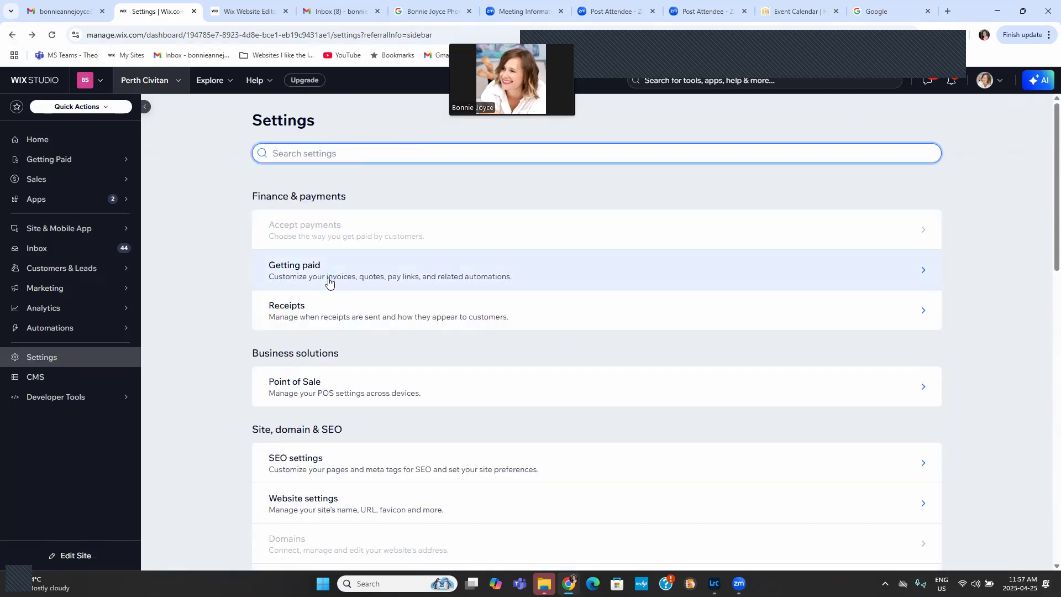
mouse_move(62, 273)
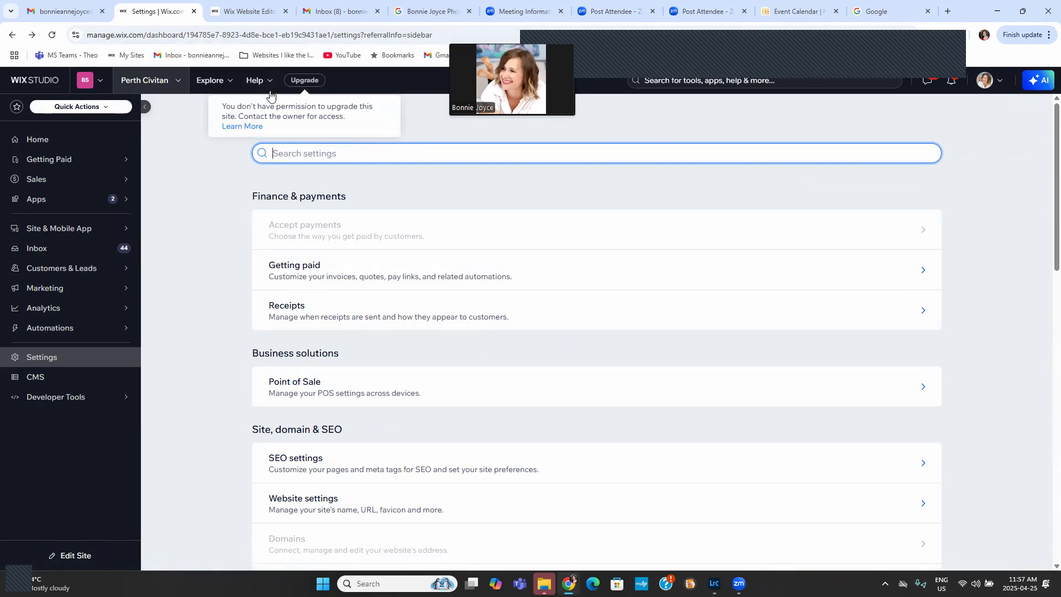
mouse_move(55, 161)
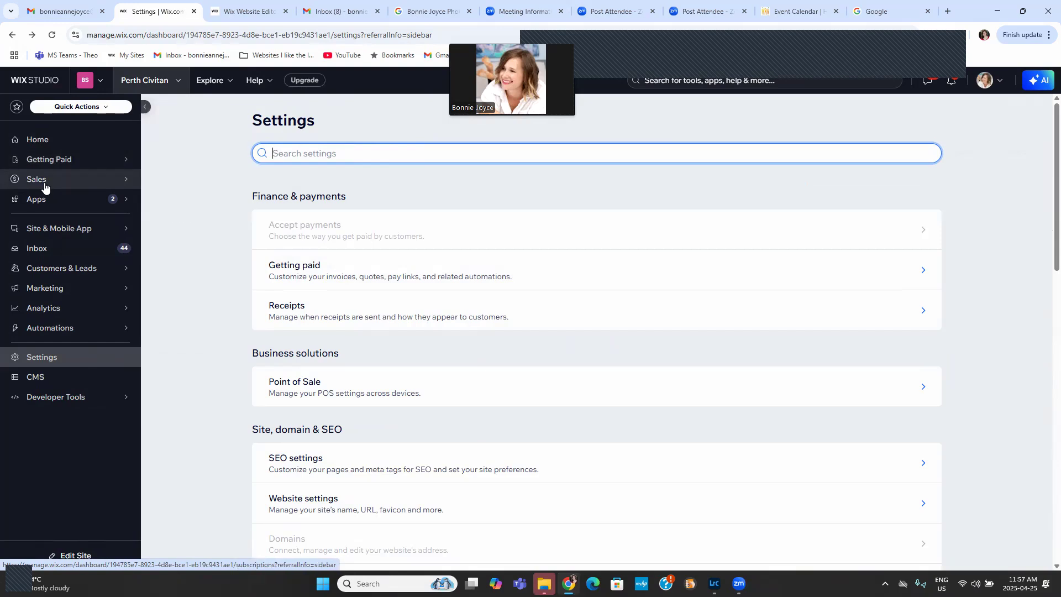
click(63, 206)
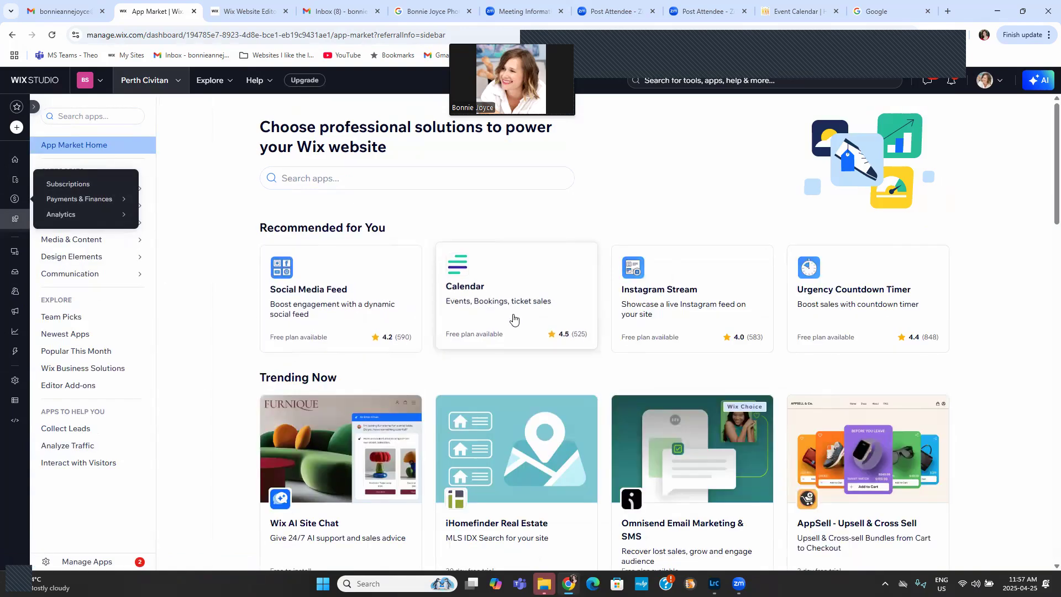
scroll(436, 378, down, 4)
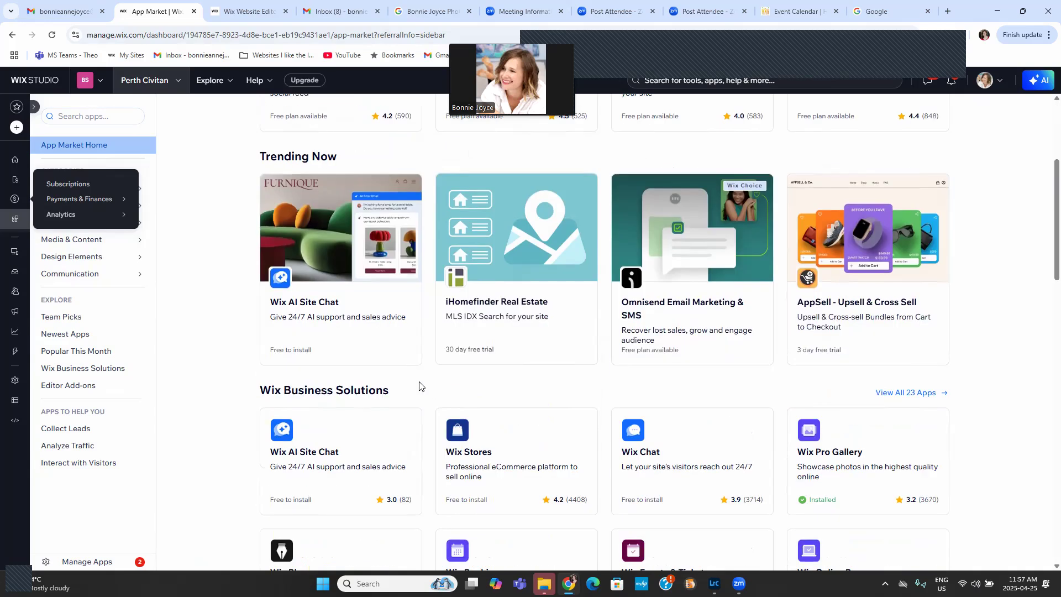
scroll(285, 224, up, 3)
scroll(320, 111, up, 2)
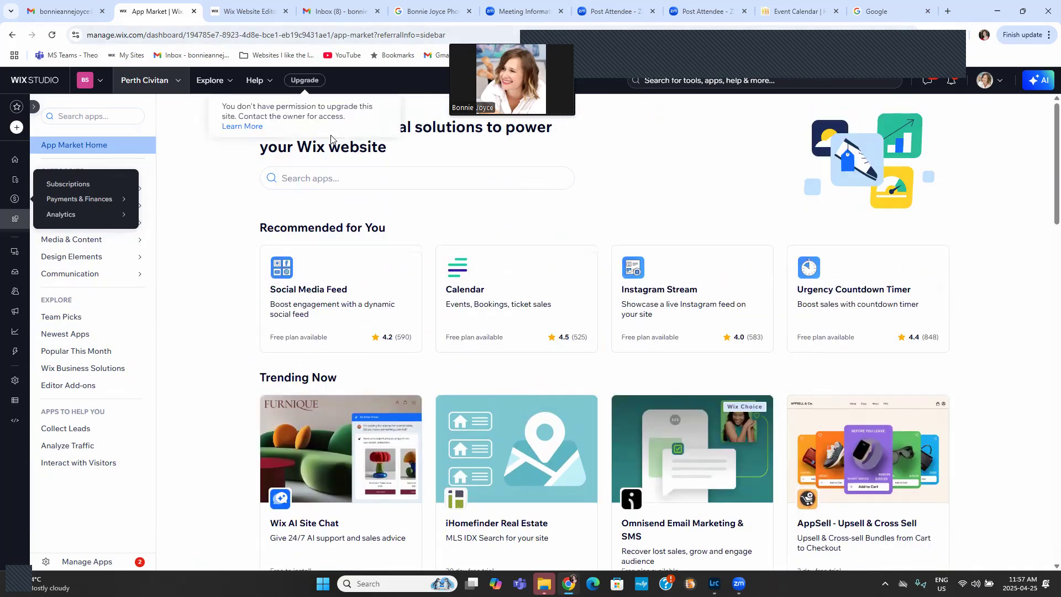
- Search the App Market for "calendar poll" and read through the Events Calendar app's overview and reviews
click(349, 181)
text(calendar)
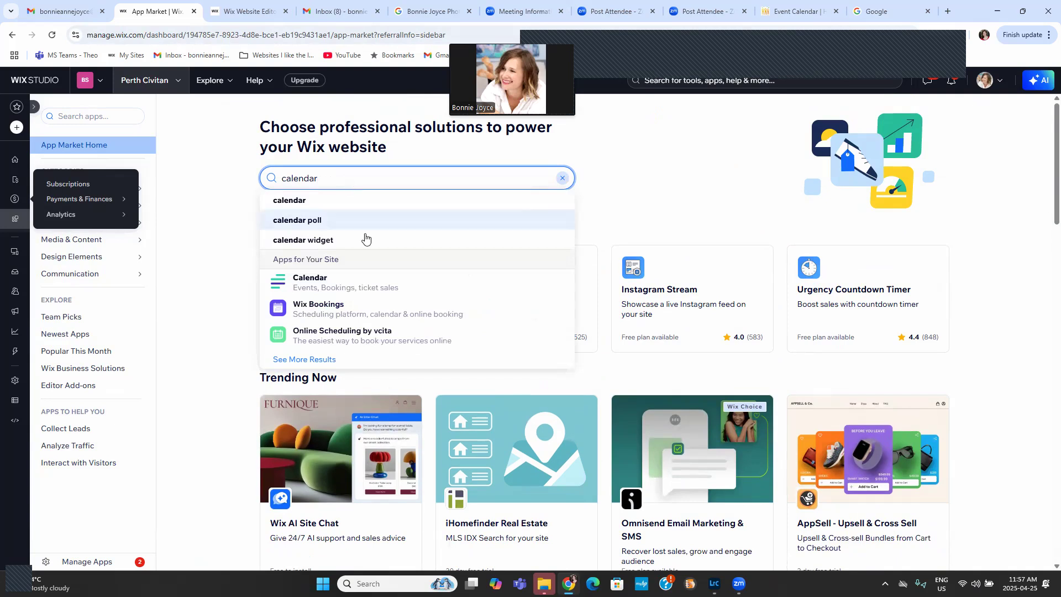
click(413, 222)
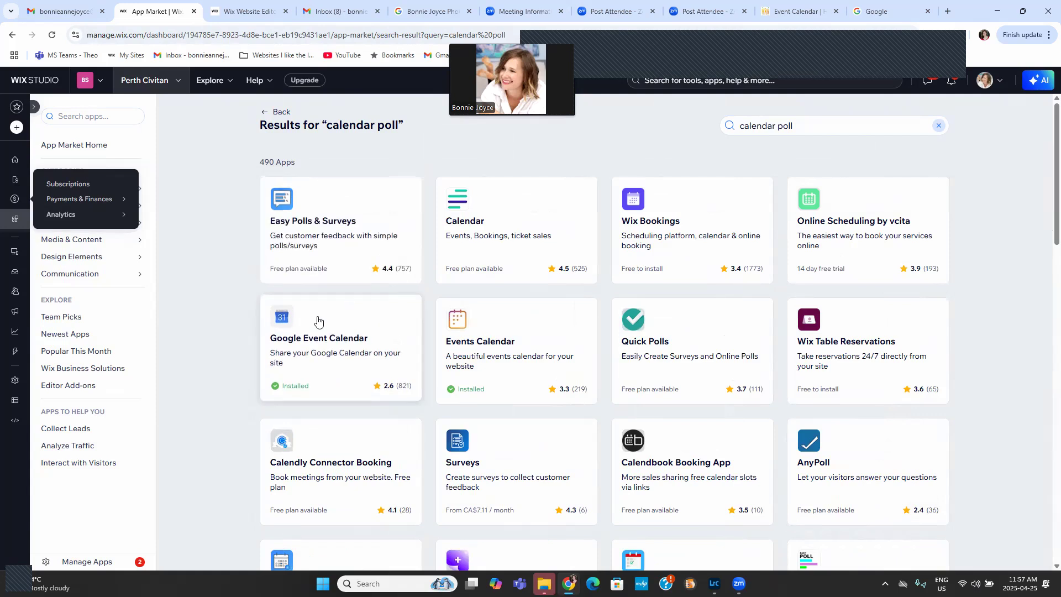
click(521, 368)
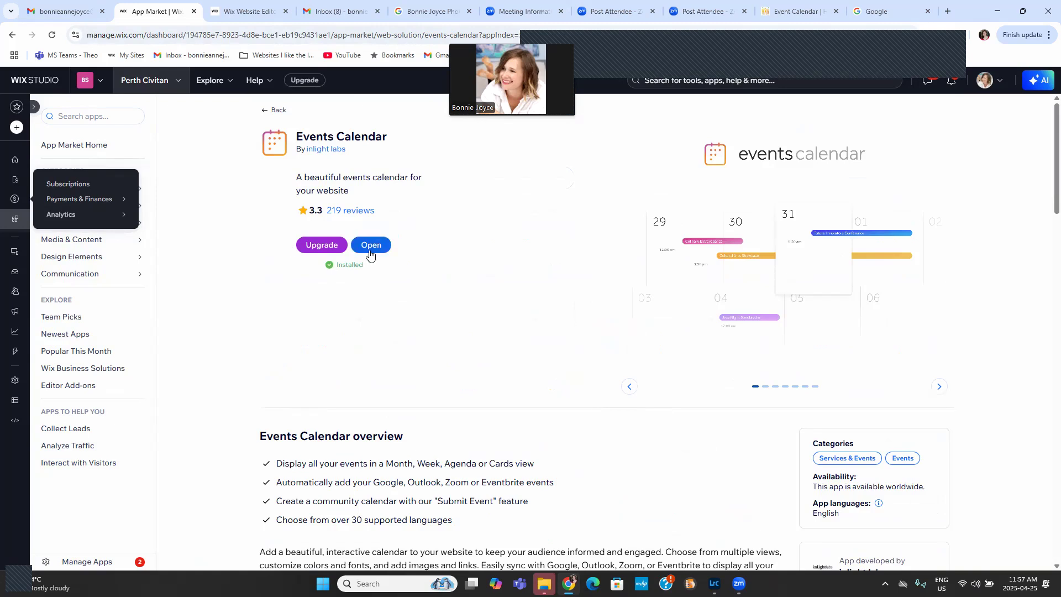
scroll(370, 253, down, 13)
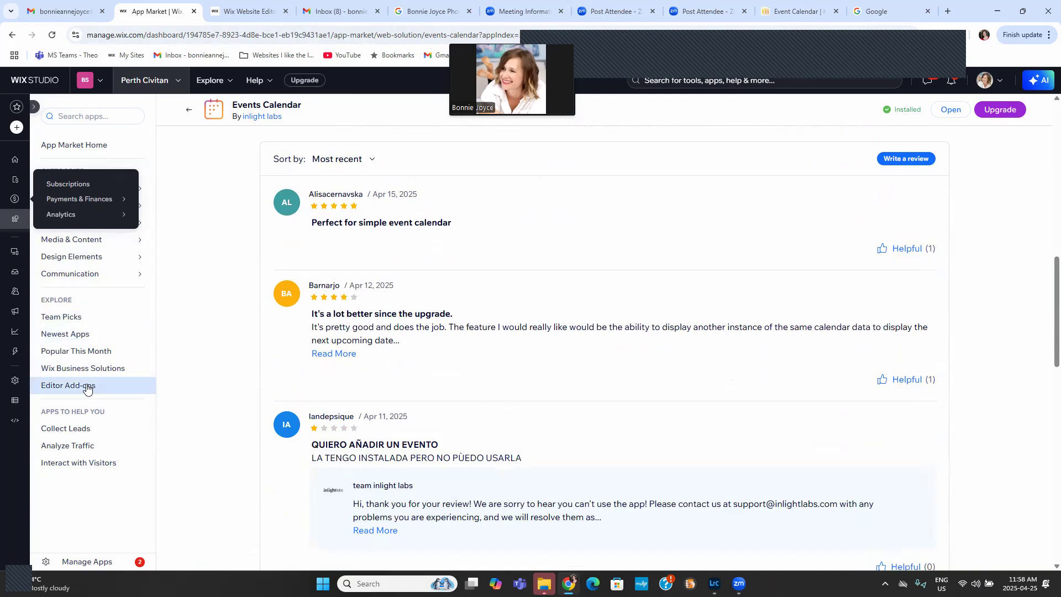
- Open the Manage Apps page and check the Events Calendar's options and the permissions its update requests
click(119, 561)
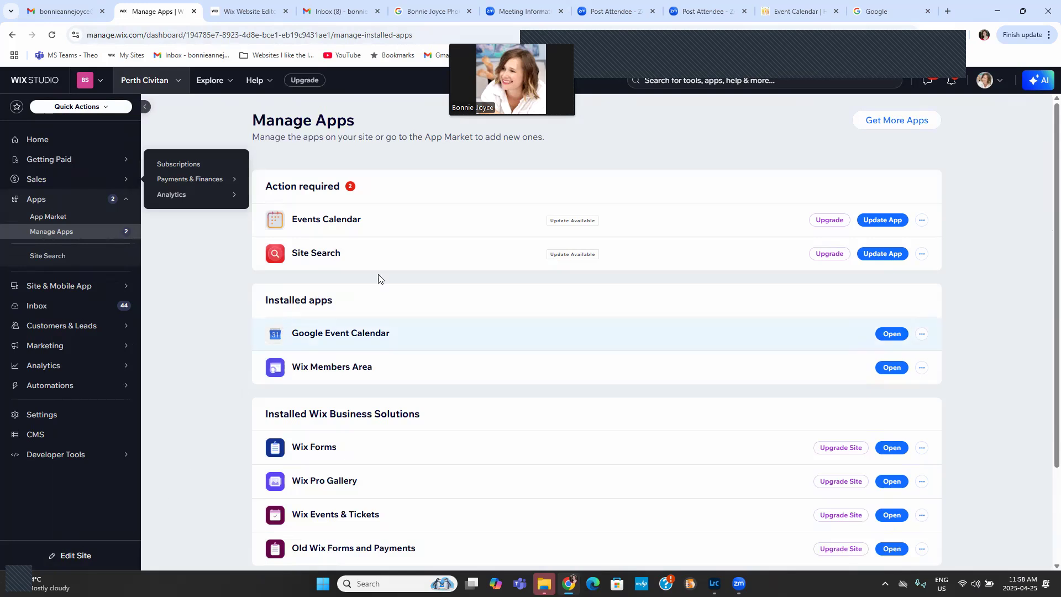
click(921, 221)
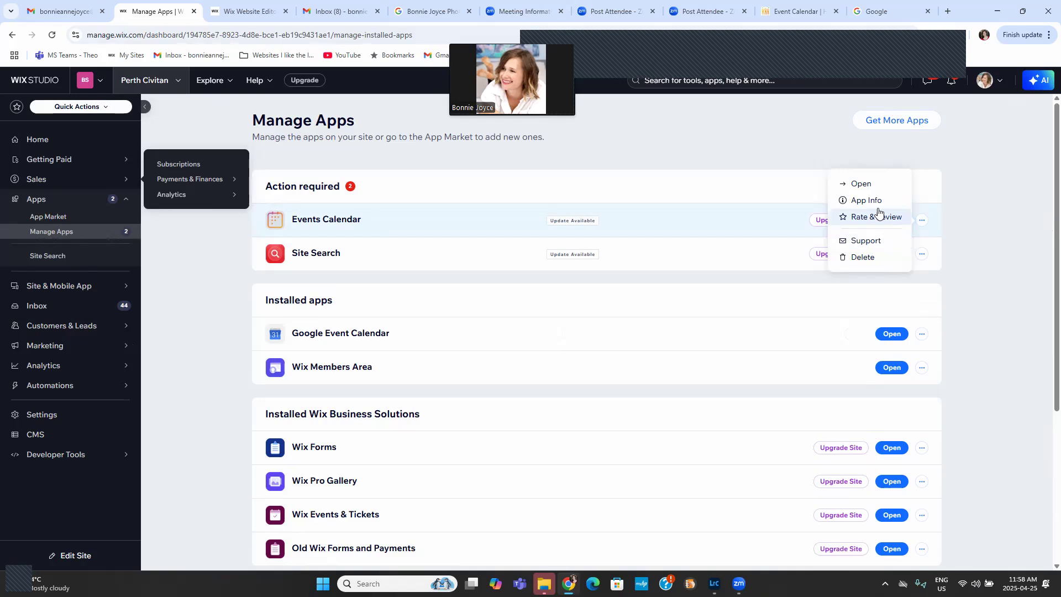
click(973, 217)
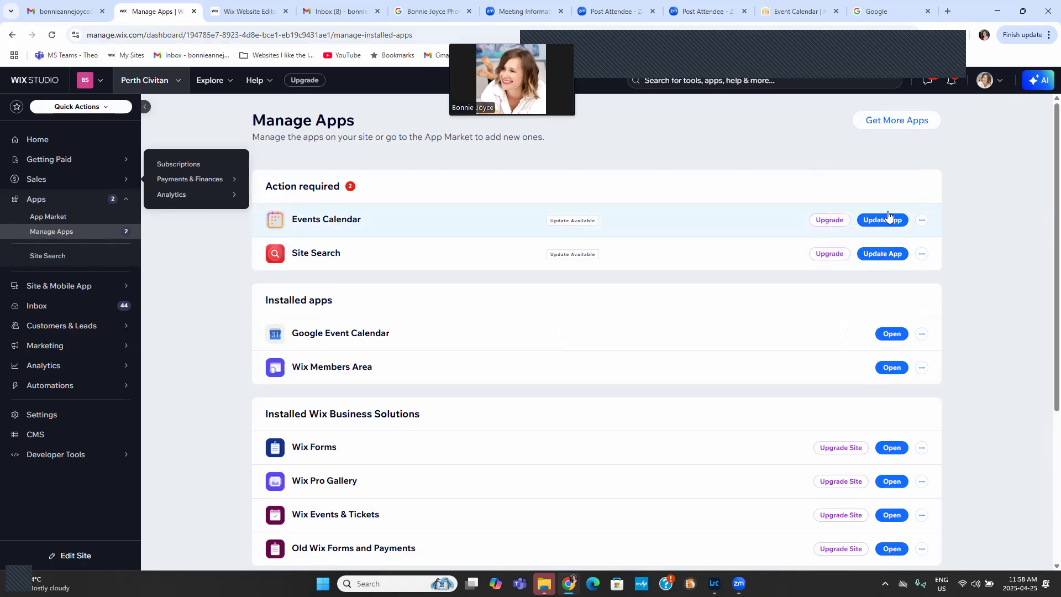
click(875, 228)
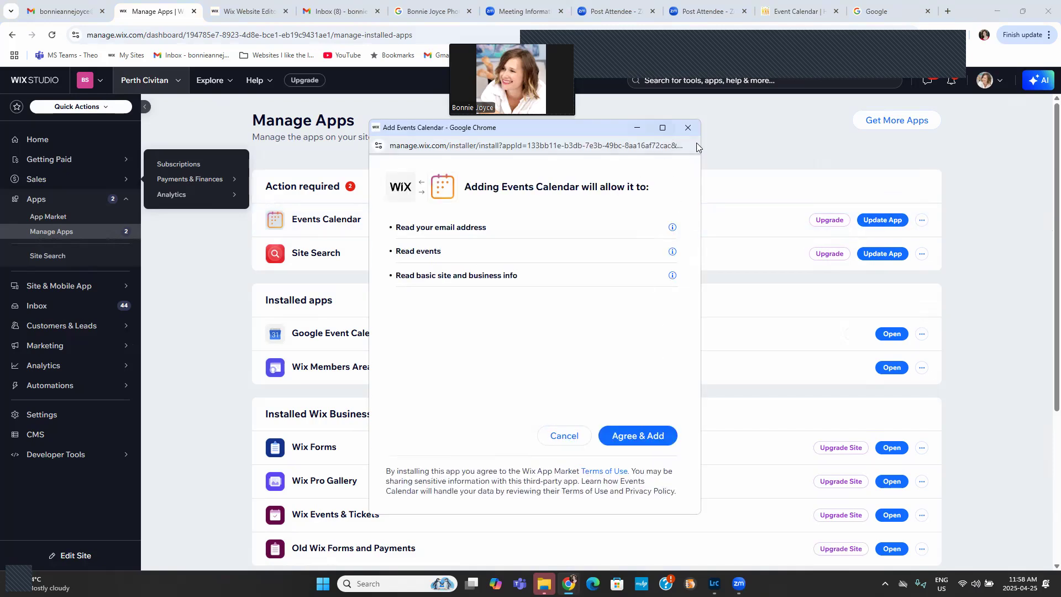
click(688, 127)
- Check the Events Calendar's upgrade page and the site's Subscriptions page, and return to the Events Calendar's options in Manage Apps
click(811, 224)
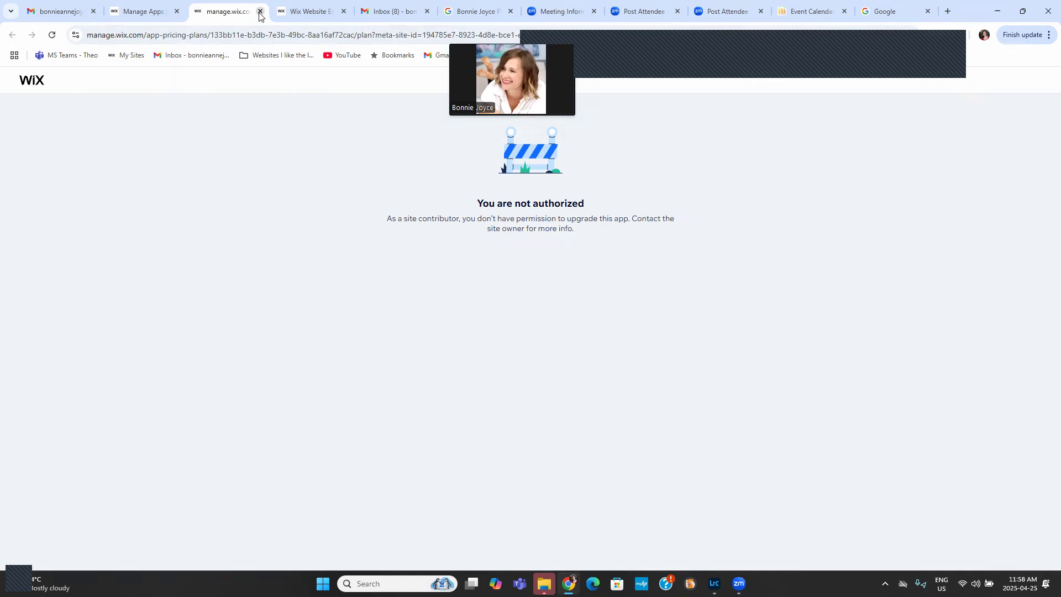
click(259, 12)
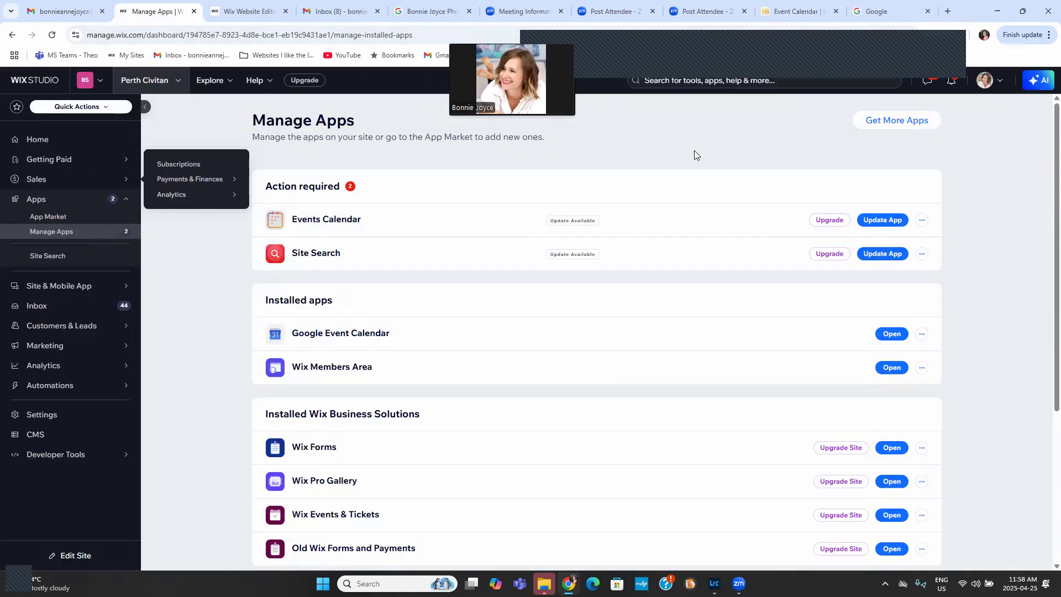
click(198, 166)
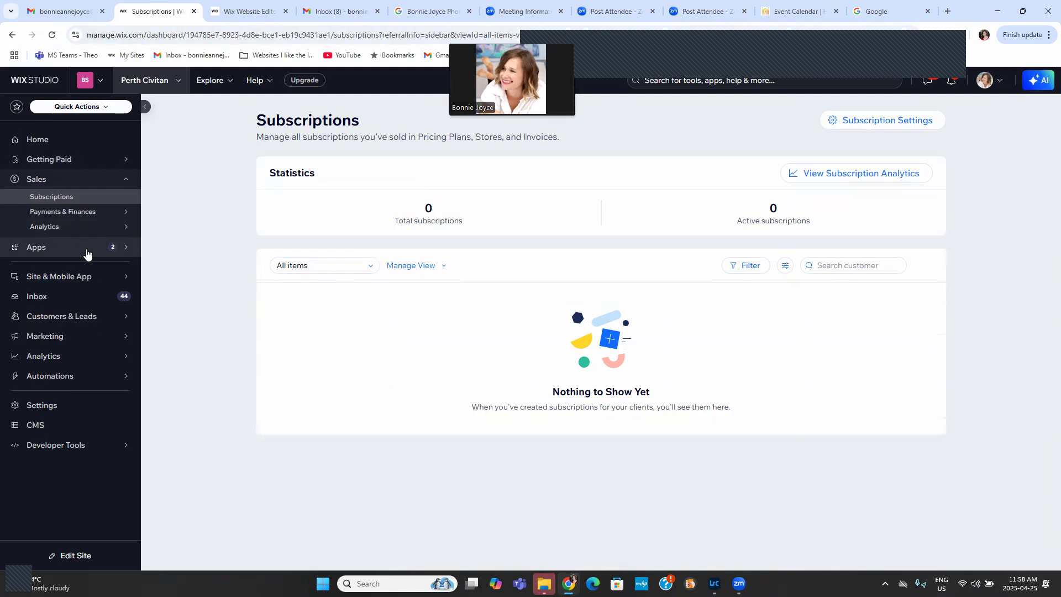
click(12, 37)
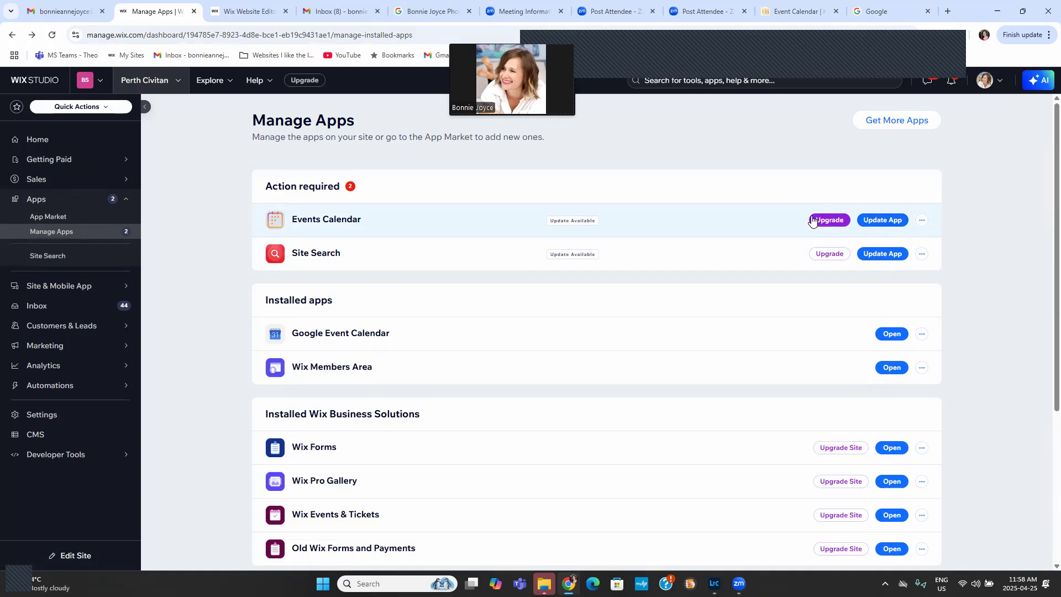
click(921, 220)
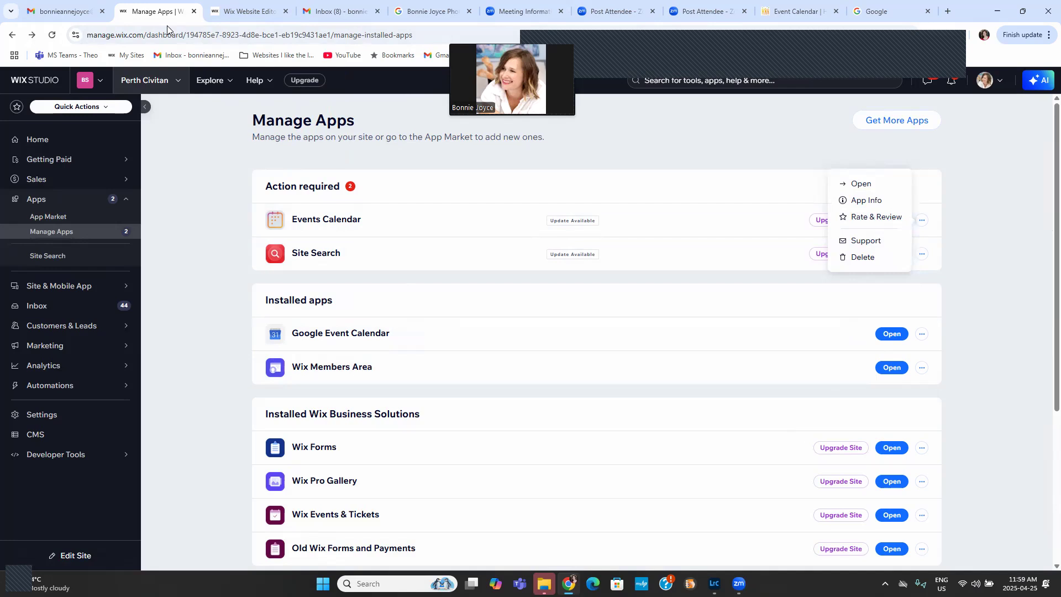
- Return to the site editor, close the Events Calendar settings and look through the pages in the Site Menu
click(248, 11)
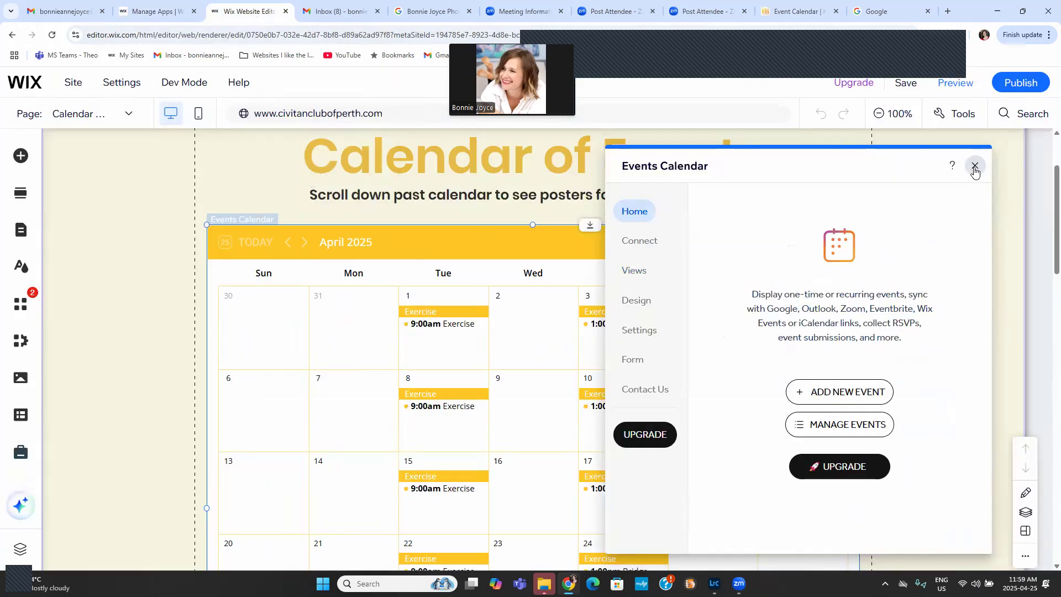
click(975, 166)
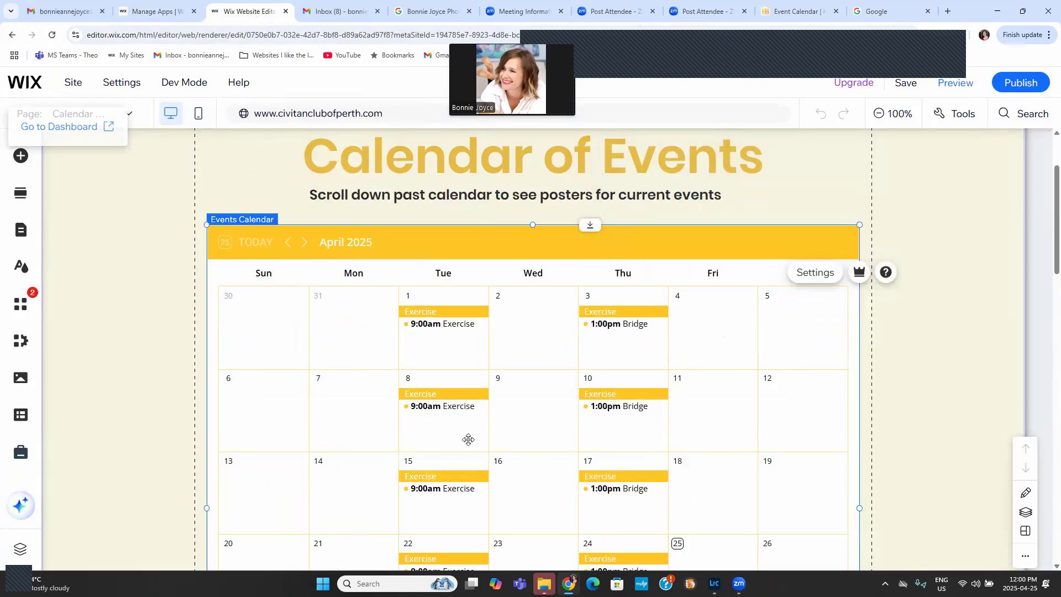
click(41, 231)
scroll(346, 464, down, 5)
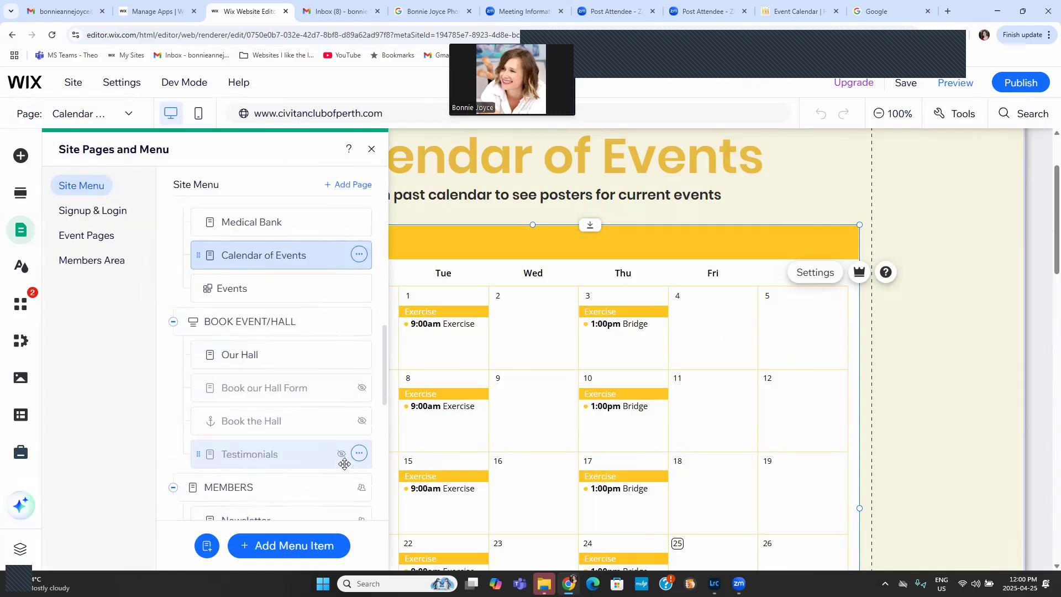
scroll(344, 464, down, 2)
scroll(344, 464, down, 1)
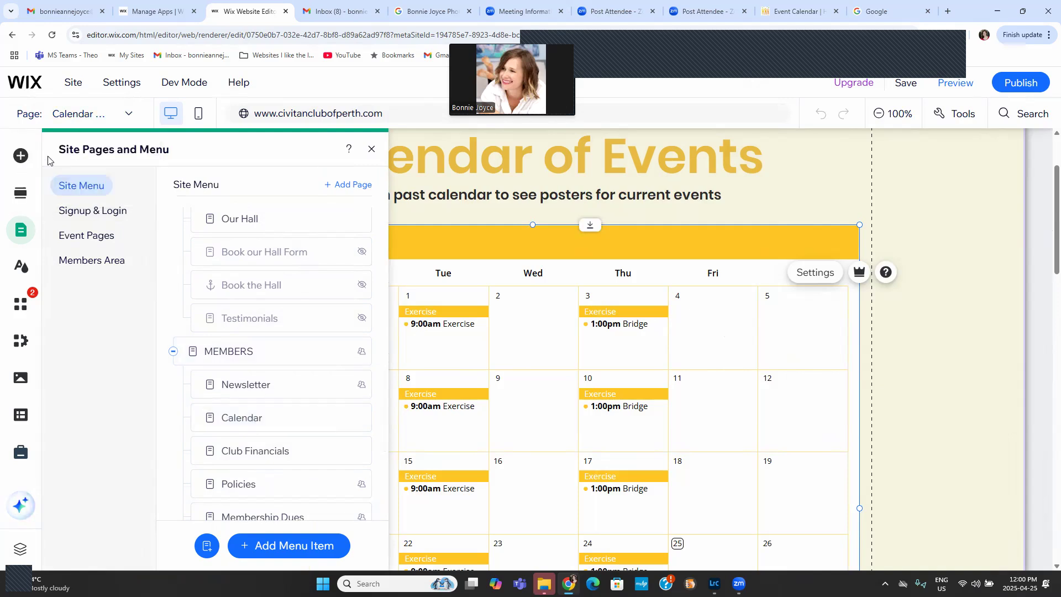
- Open the Wix App Market inside the editor and search it for "google calendar"
click(17, 159)
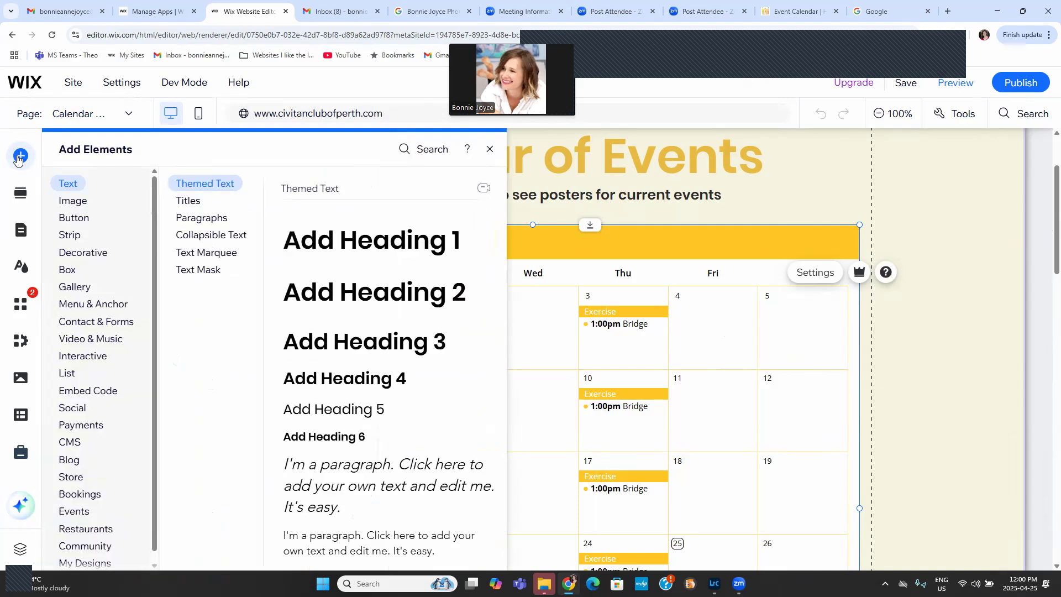
click(21, 346)
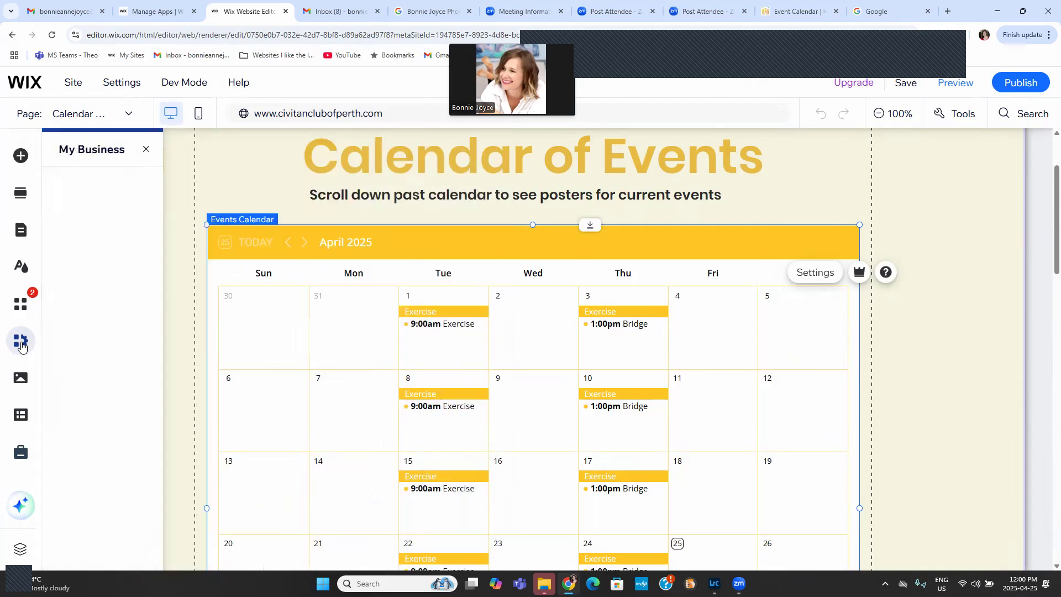
click(18, 305)
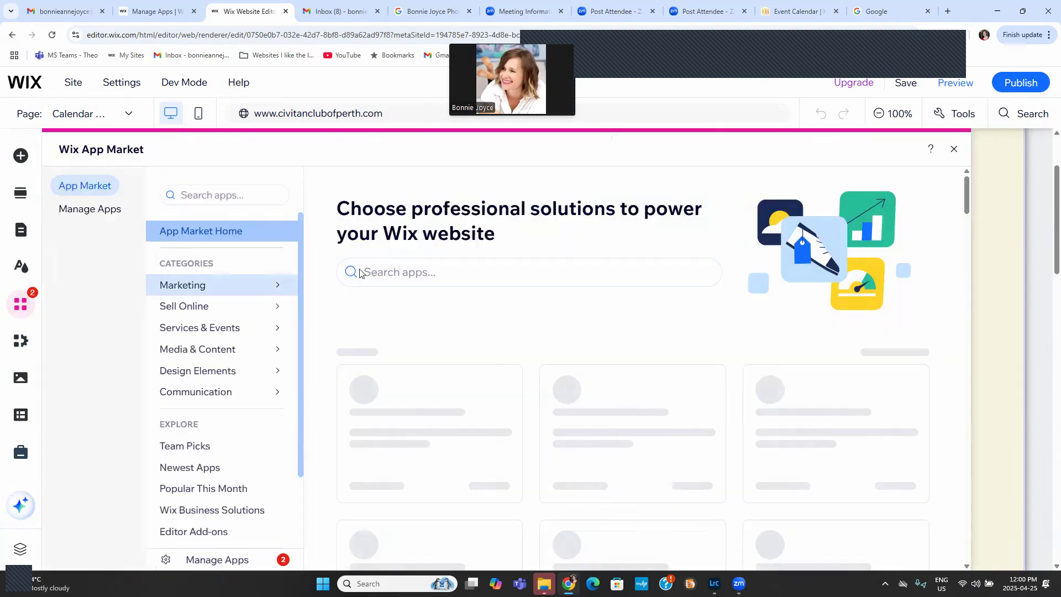
click(394, 279)
text(google calendar)
key(Return)
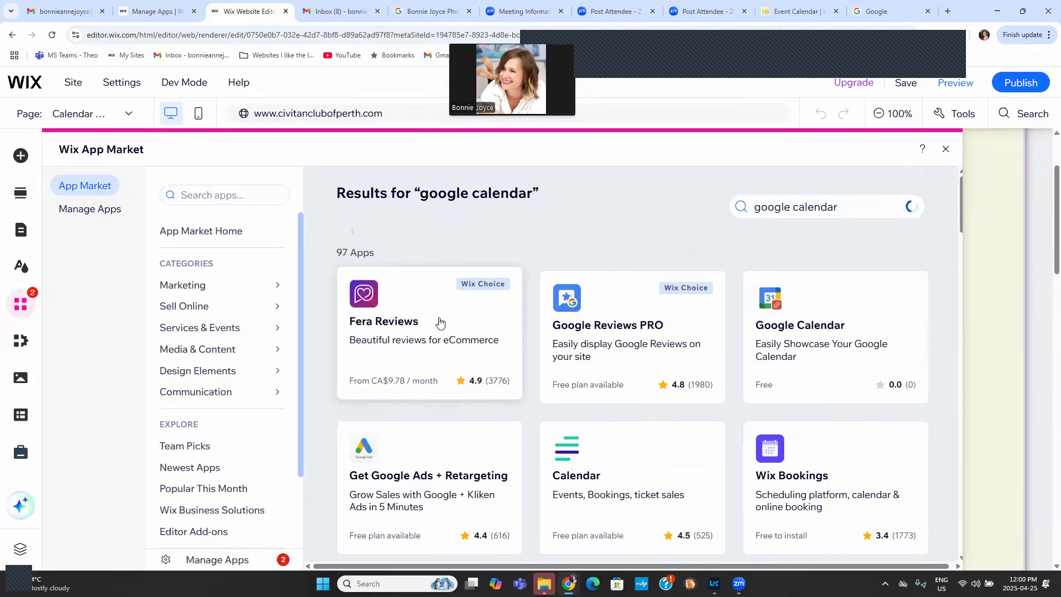
- Add the free Google Calendar app by MarketPushApps to the site and agree to its requested permissions
scroll(526, 355, down, 2)
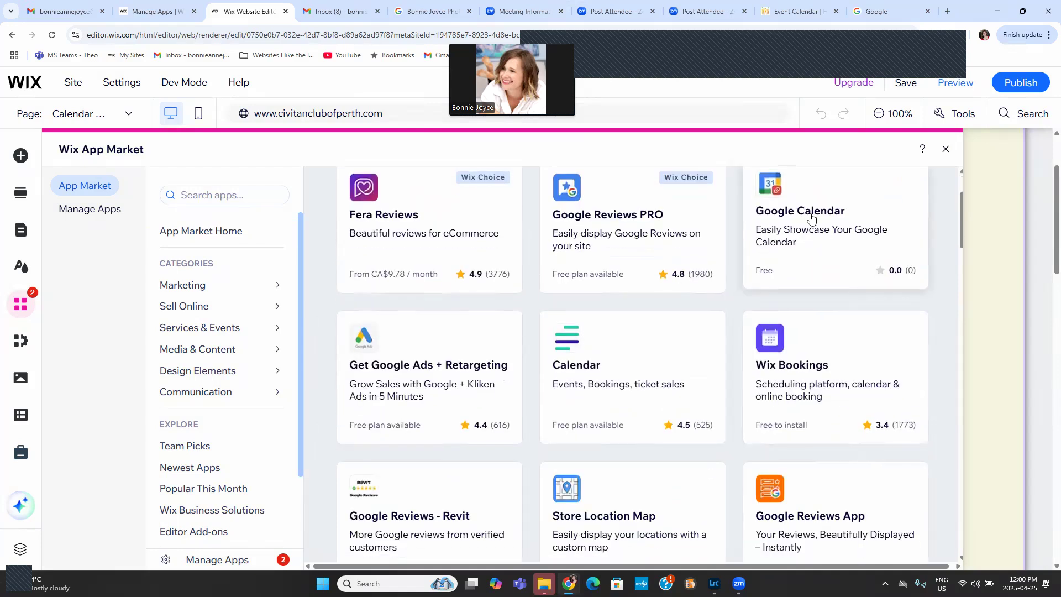
click(825, 229)
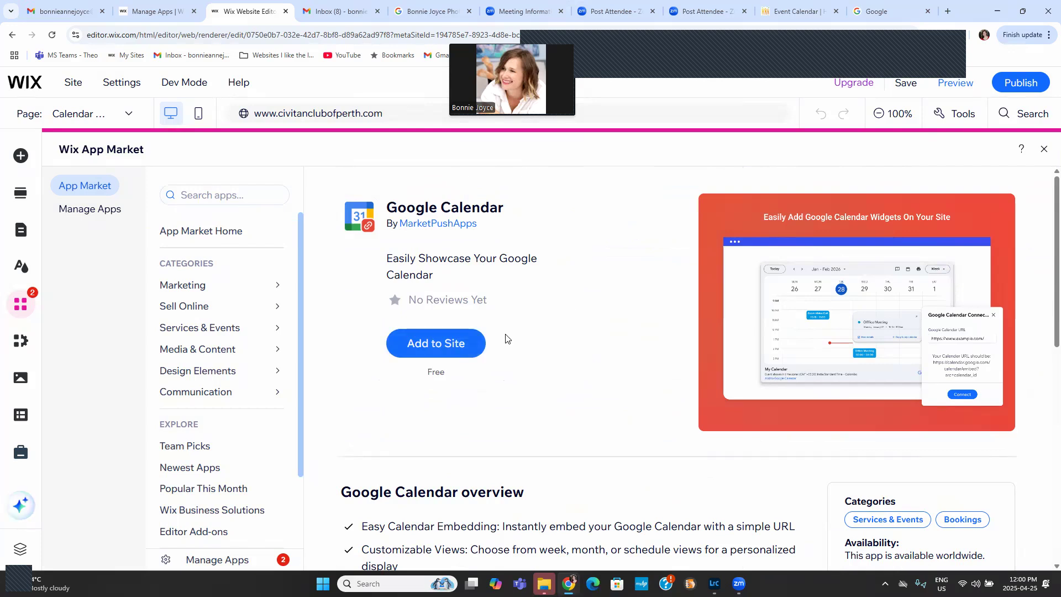
click(451, 341)
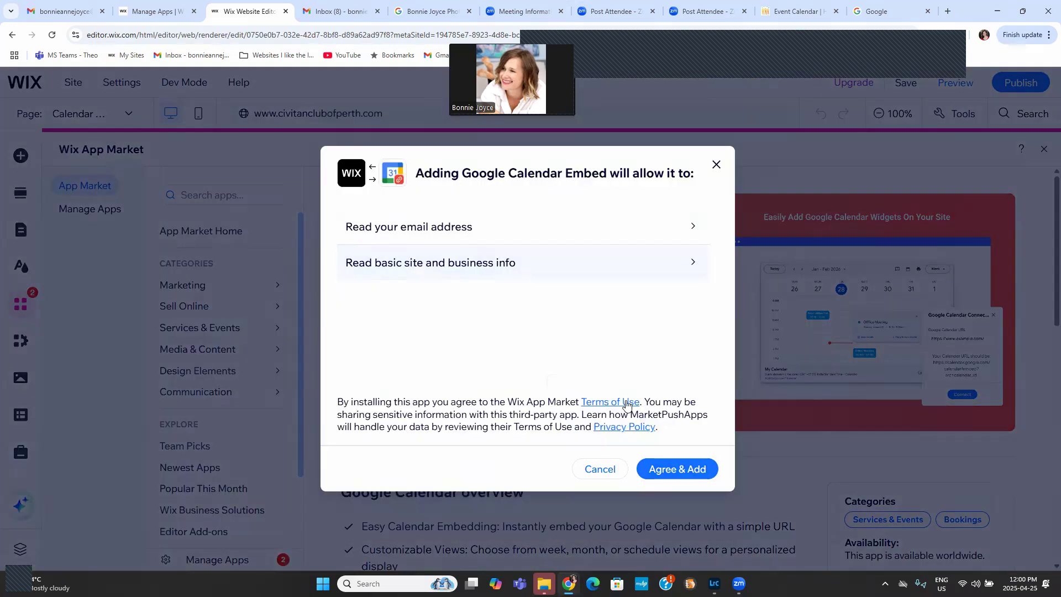
click(685, 470)
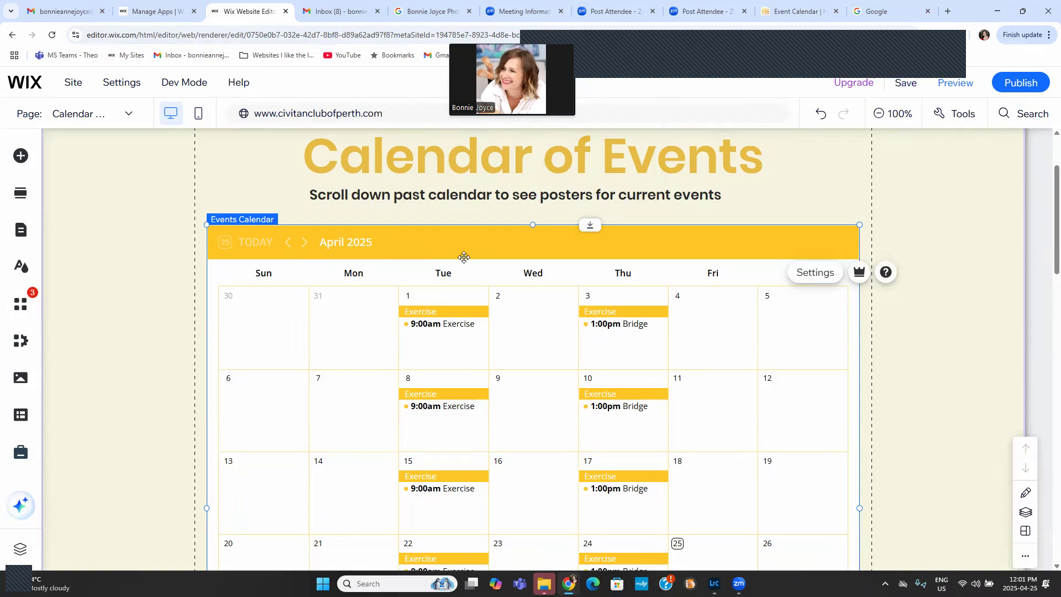
- Look through the Calendar of Events page from the events calendar and posters to the footer
scroll(582, 373, down, 5)
scroll(582, 372, down, 15)
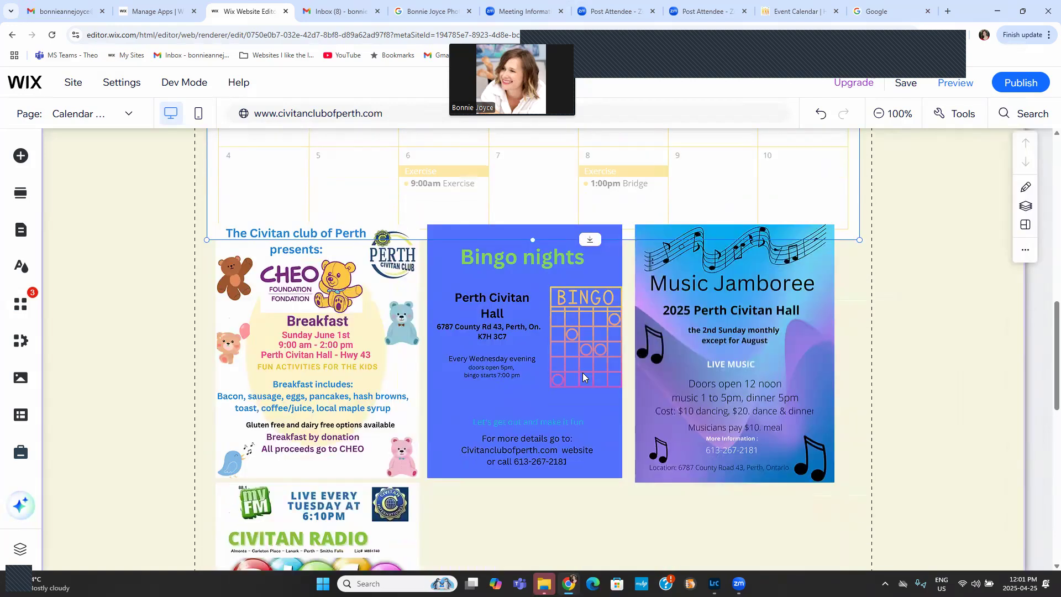
scroll(584, 377, up, 7)
scroll(582, 375, up, 10)
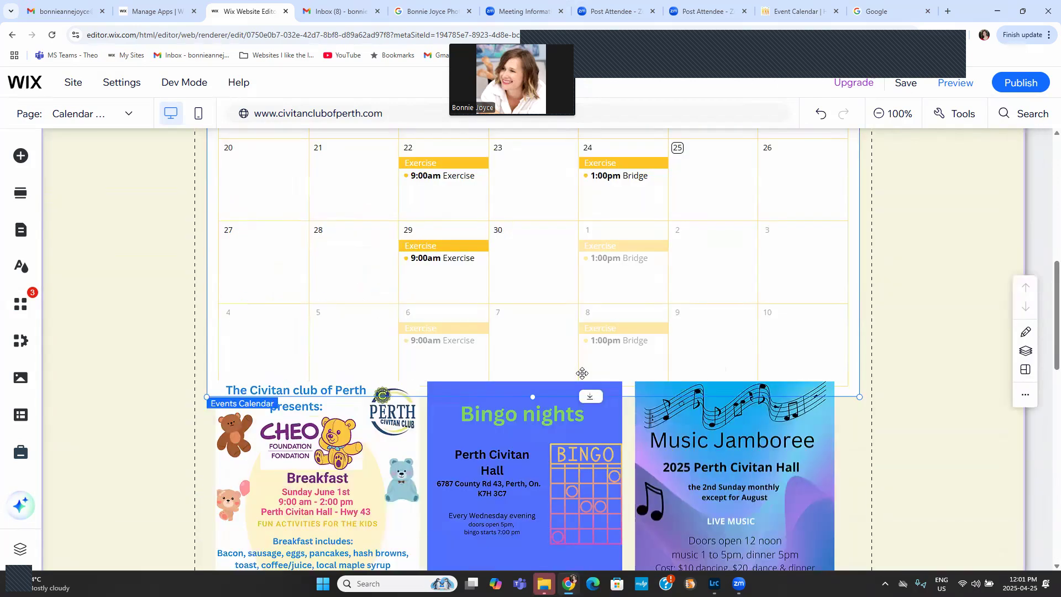
mouse_move(470, 356)
mouse_down()
mouse_move(305, 412)
mouse_move(523, 378)
mouse_move(450, 370)
mouse_move(468, 362)
mouse_up()
scroll(471, 376, down, 15)
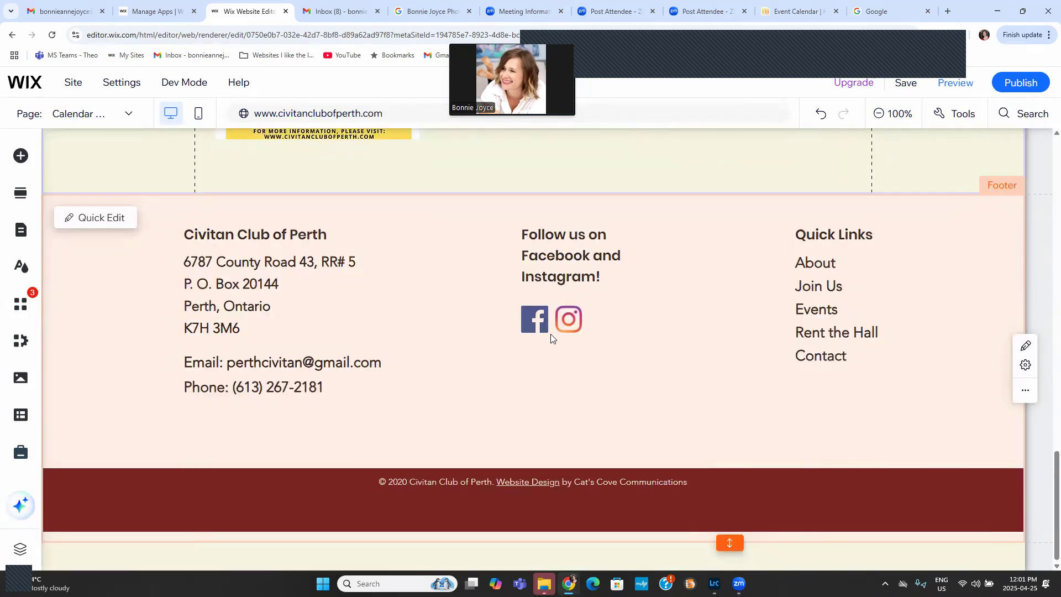
scroll(544, 308, up, 12)
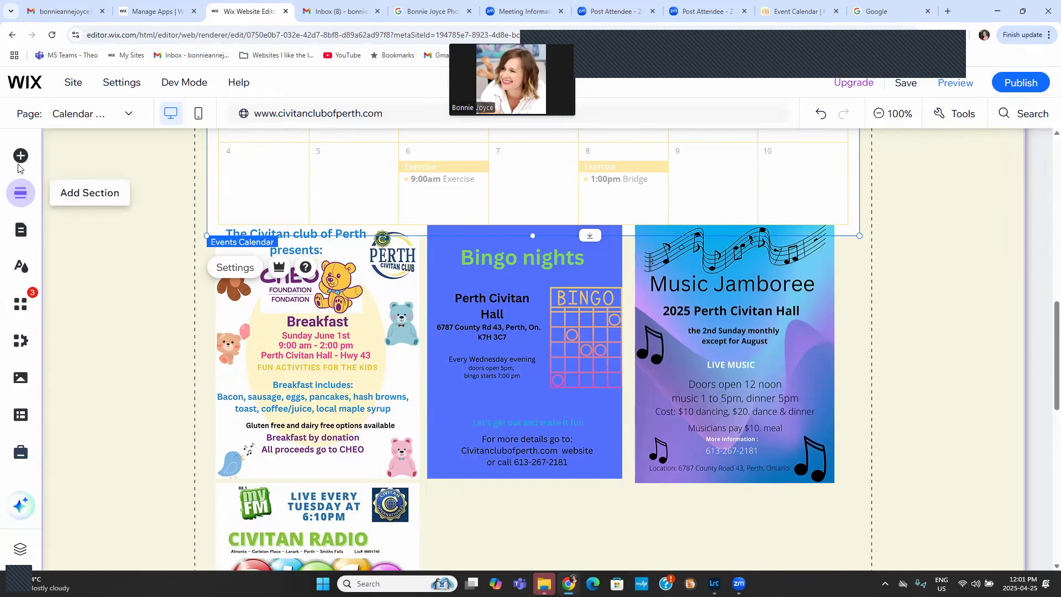
- Select the Music Jamboree poster and move the row of posters down, opening an empty gap below the Events Calendar
click(20, 229)
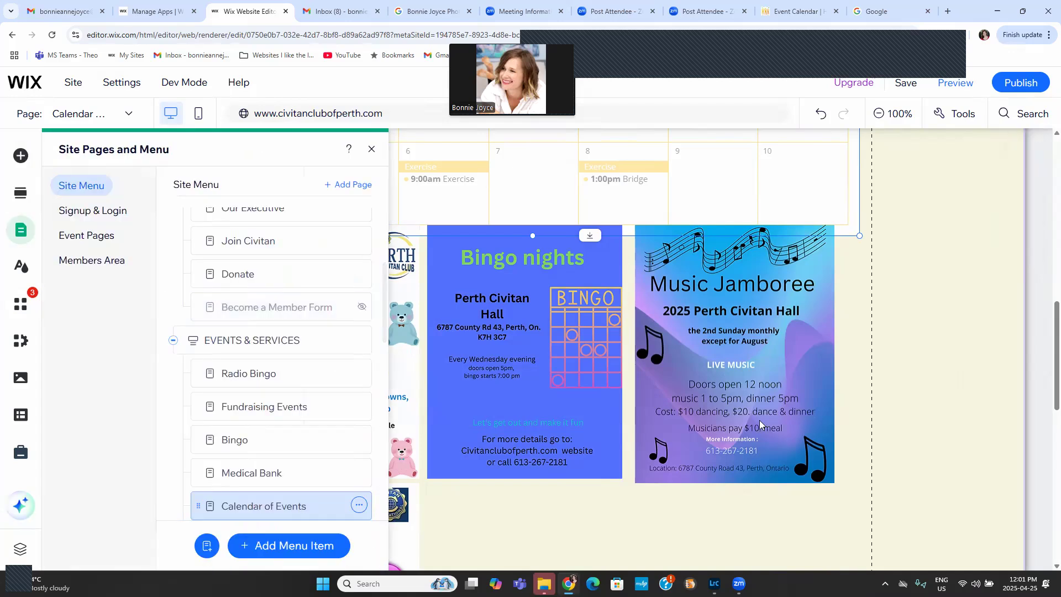
click(703, 290)
click(648, 248)
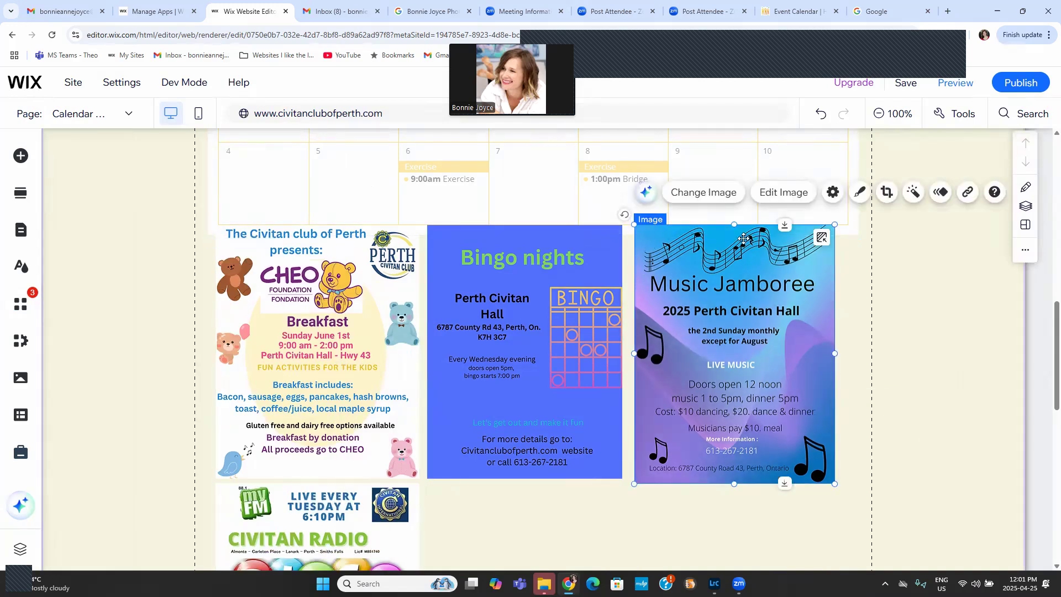
drag(785, 226, 785, 400)
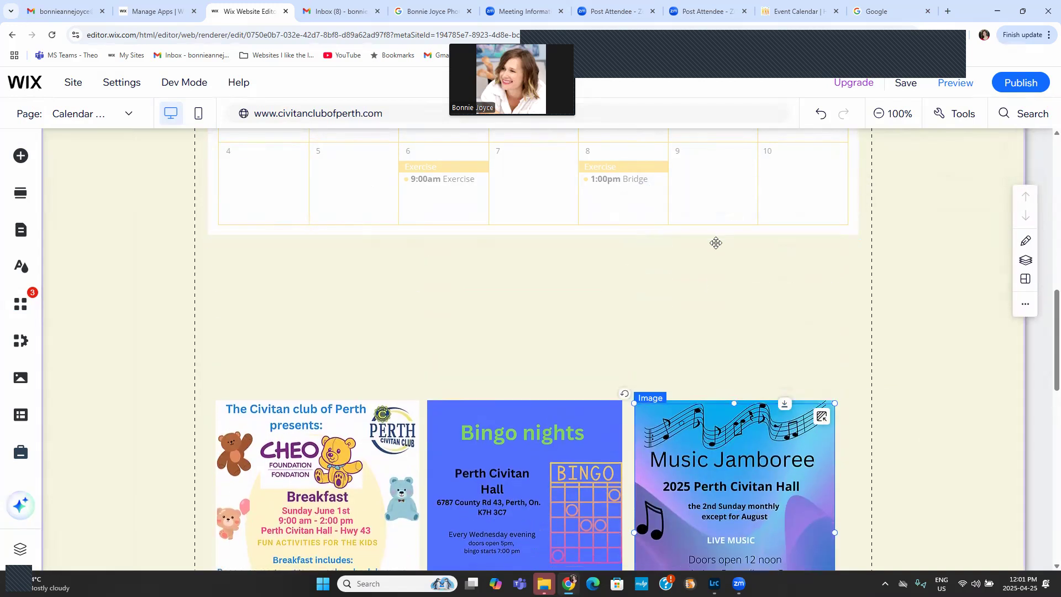
click(758, 403)
scroll(773, 187, down, 4)
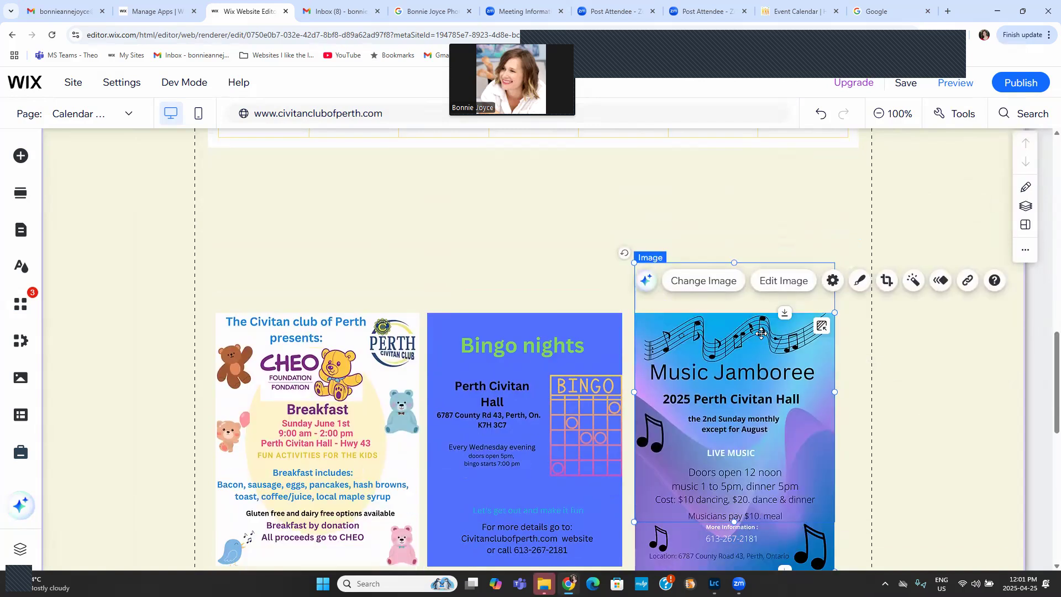
scroll(820, 350, up, 7)
scroll(805, 343, down, 10)
scroll(518, 271, down, 3)
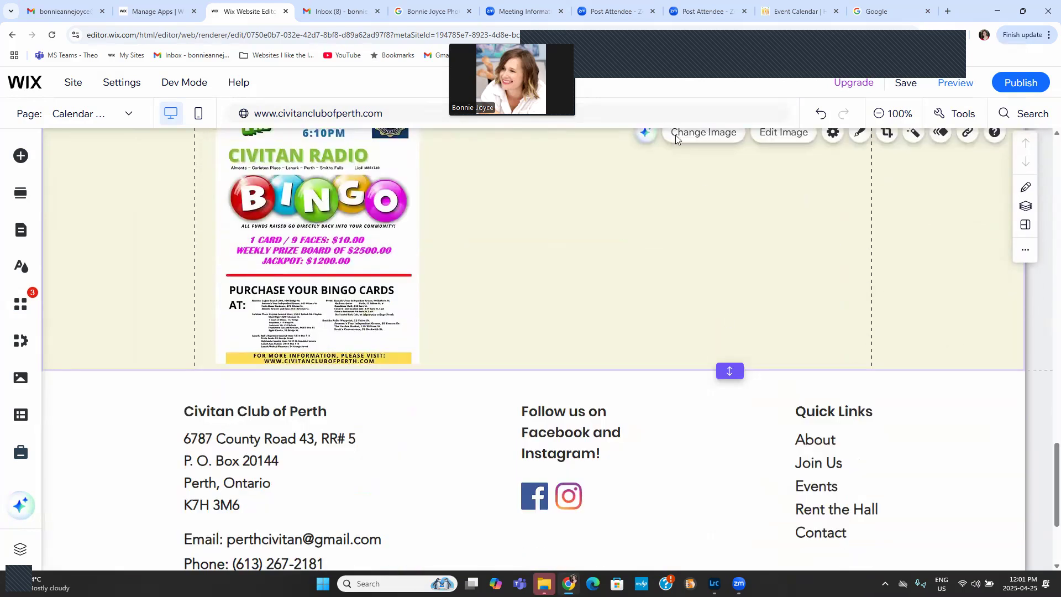
- Show the Layers list and locate the Events Calendar and the Calendar of Events title through it
click(947, 114)
click(947, 181)
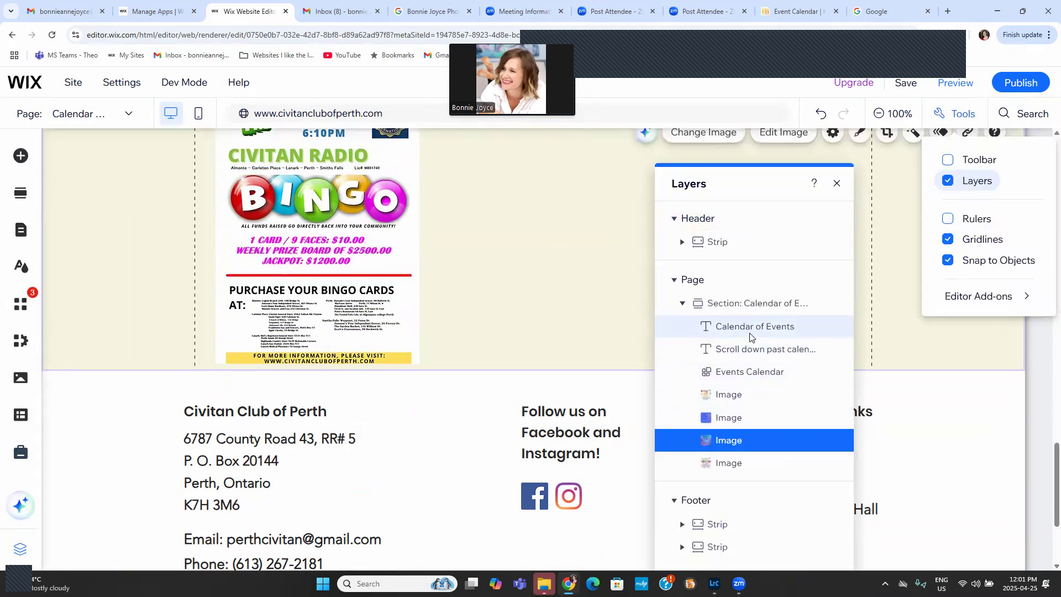
click(771, 376)
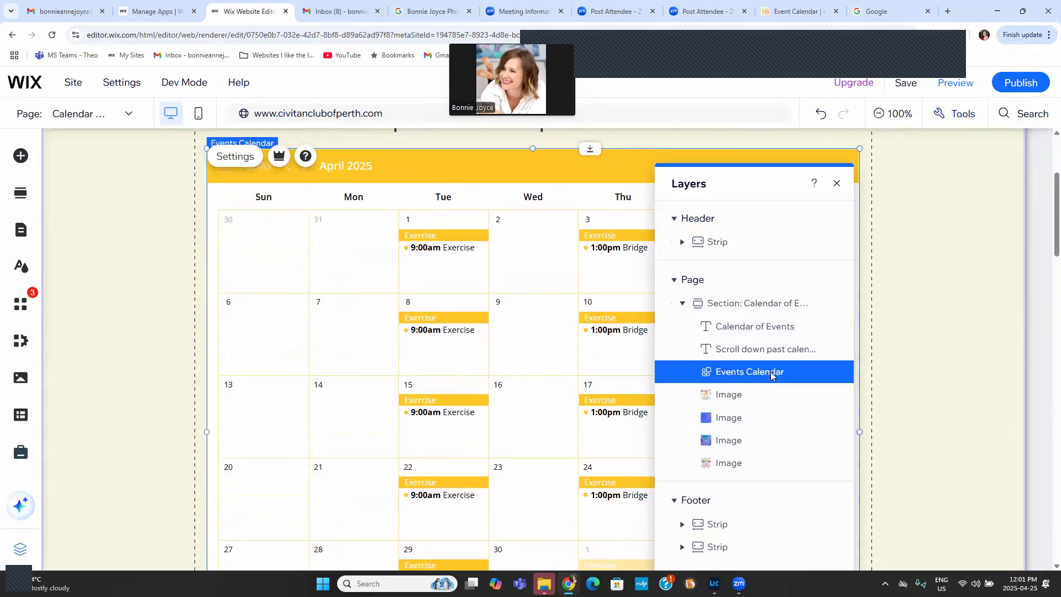
click(761, 327)
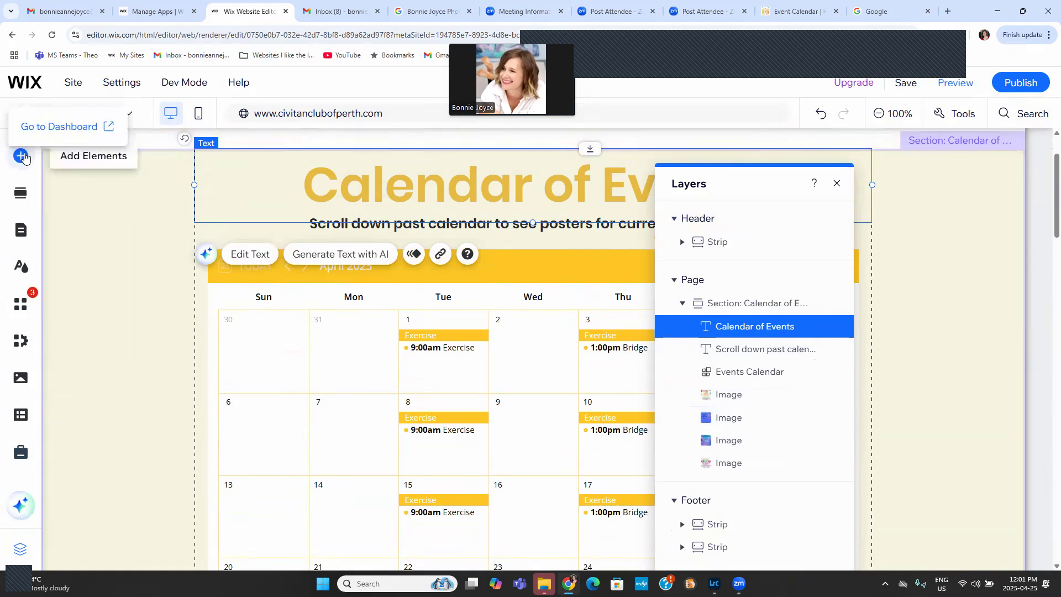
- Search the Wix App Market for "google calendar"
click(20, 155)
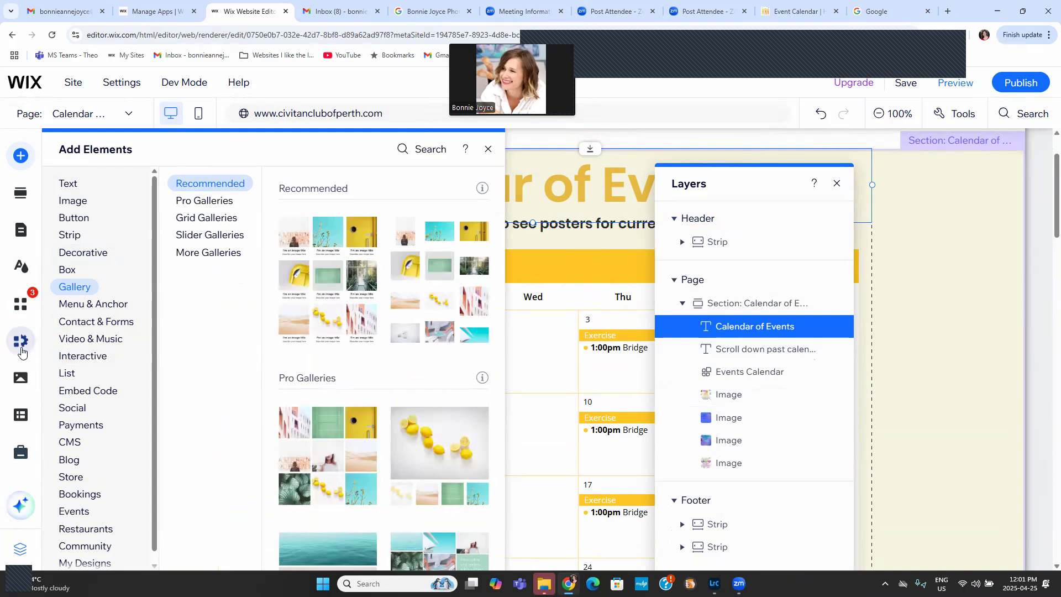
click(18, 305)
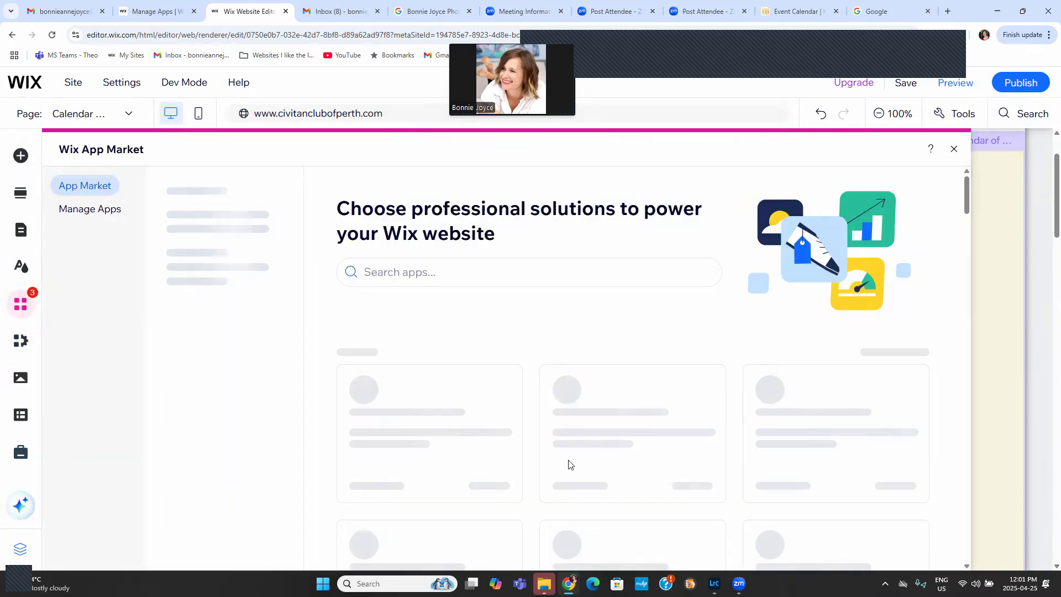
click(489, 265)
text(g)
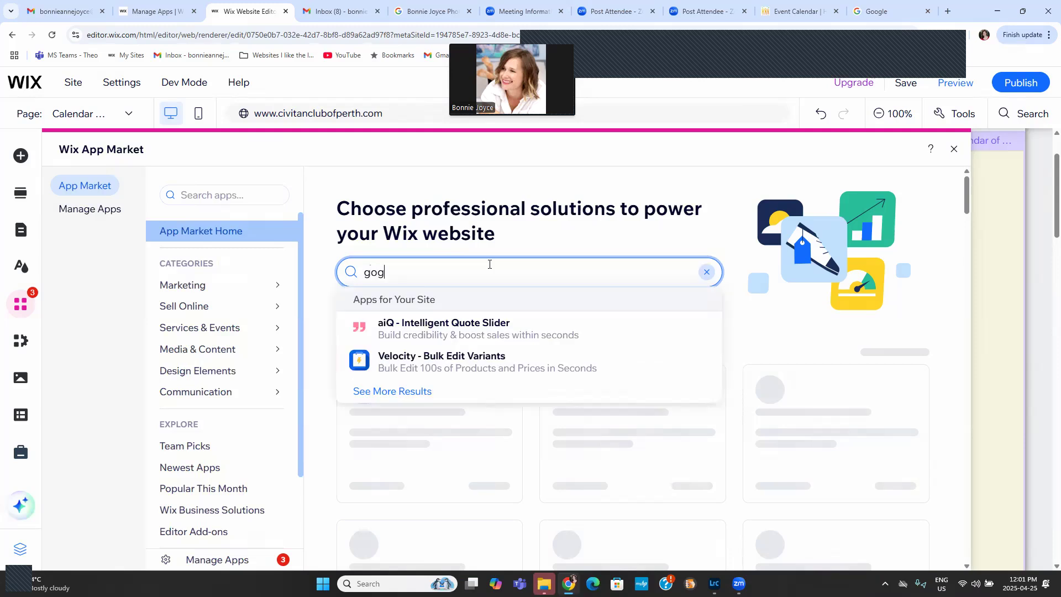
text(oogle calendar)
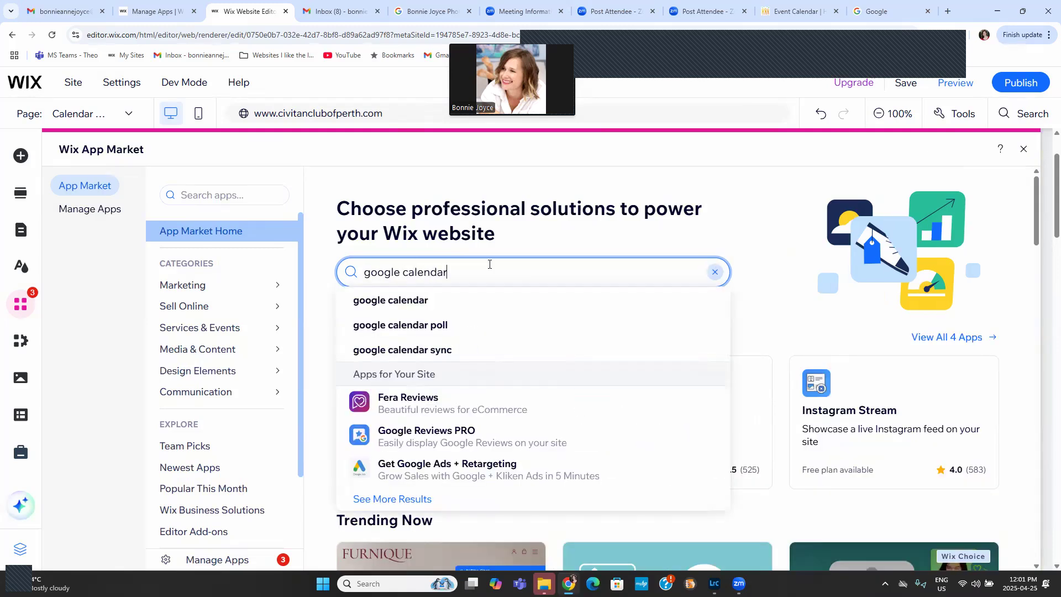
key(Return)
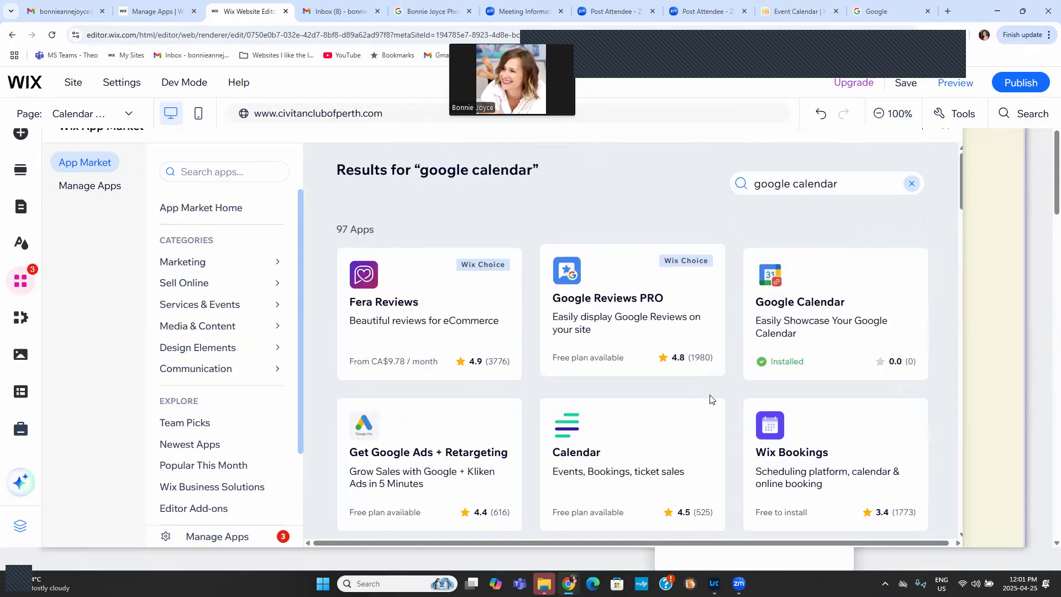
- Open the installed Google Calendar app by MarketPushApps and look for its widget down the Calendar of Events page
click(790, 316)
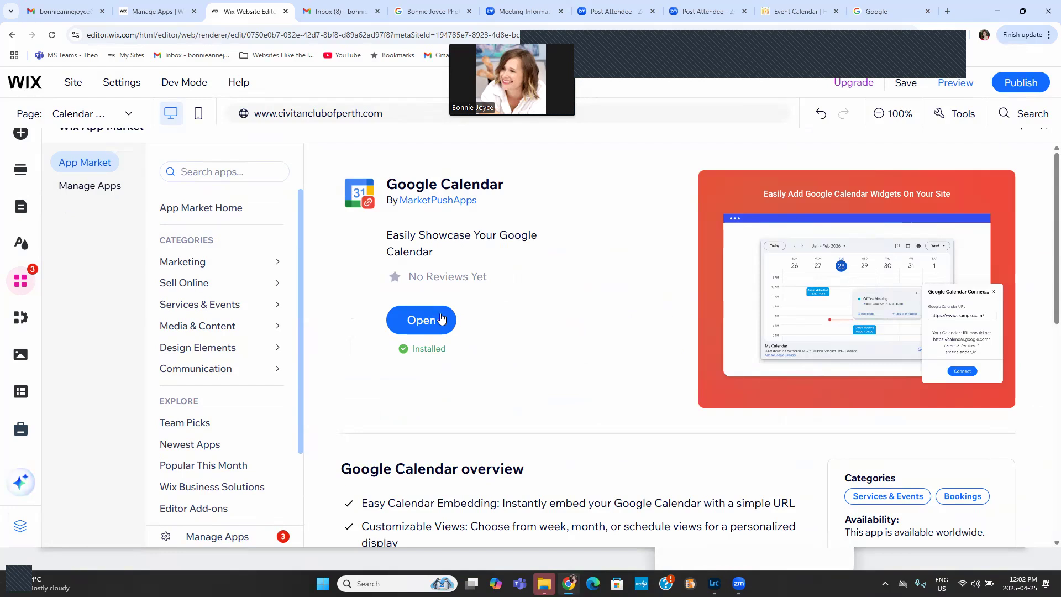
click(428, 323)
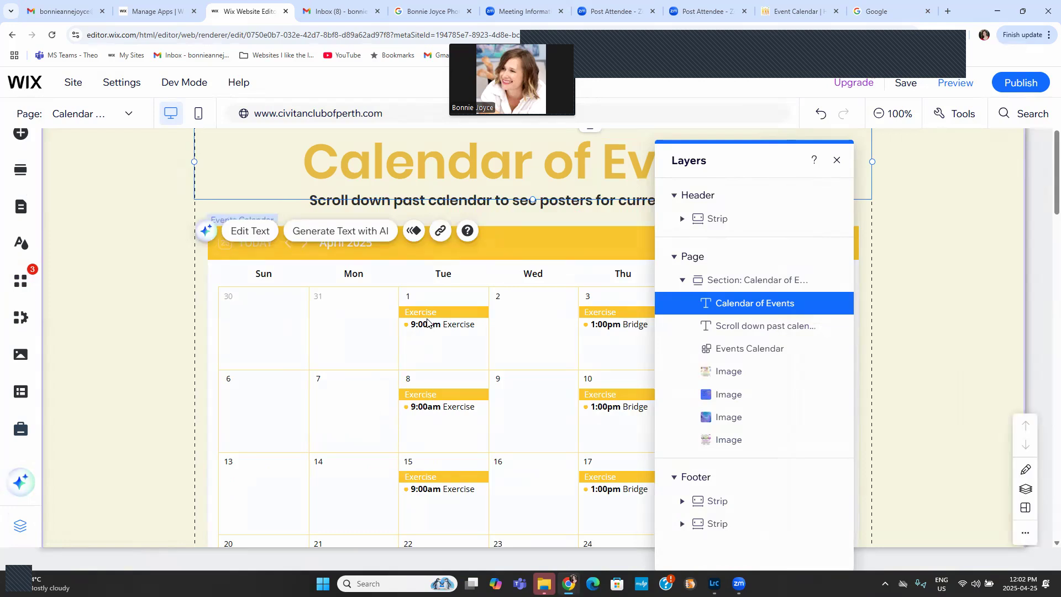
scroll(428, 323, down, 10)
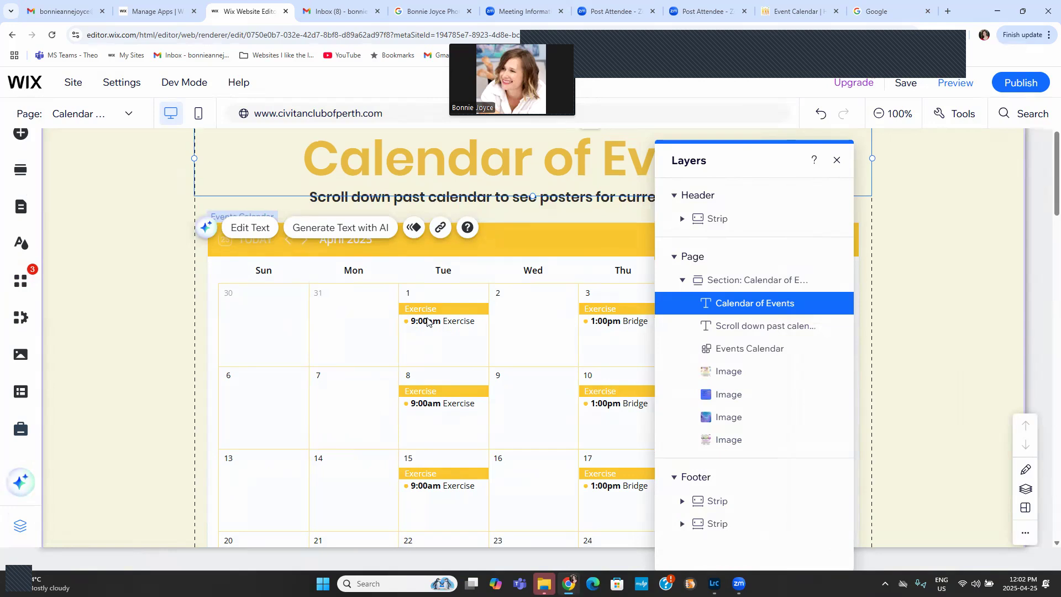
scroll(429, 323, down, 5)
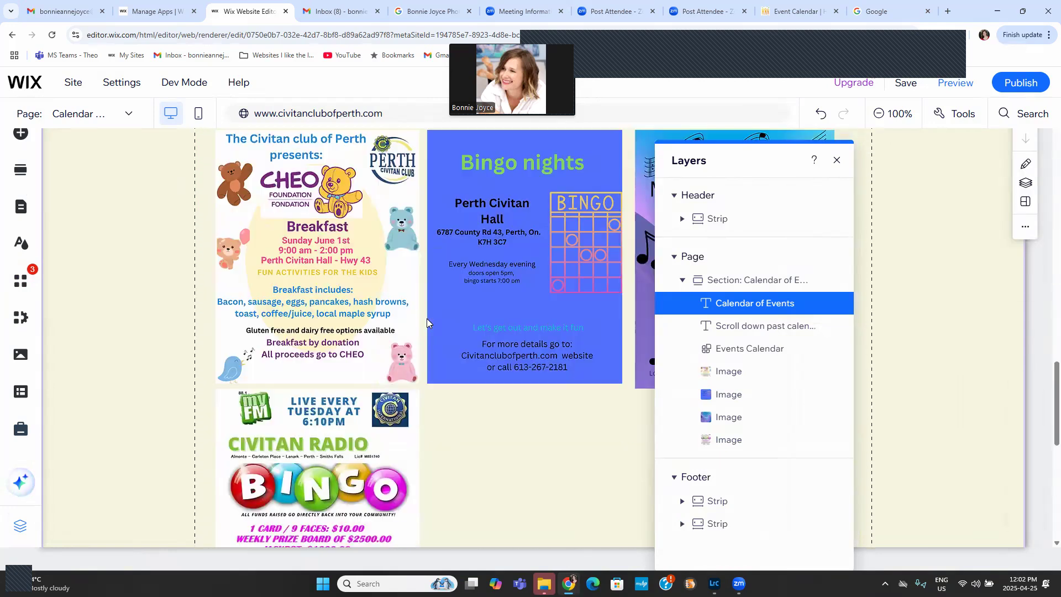
scroll(428, 323, up, 5)
- Open the Calendar page under MEMBERS and look through its calendar sections
click(29, 204)
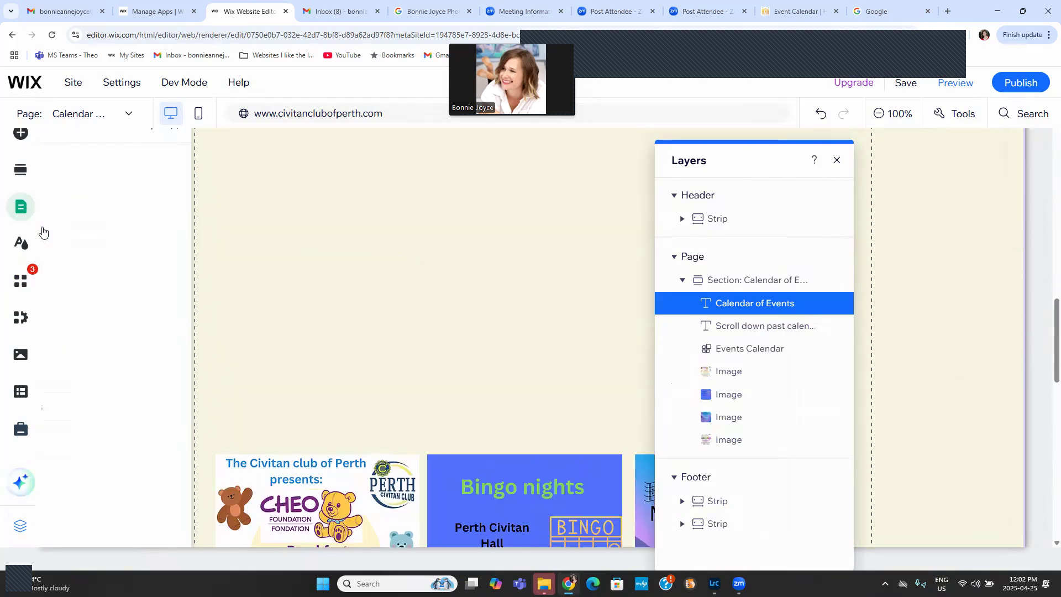
scroll(236, 384, down, 5)
scroll(236, 384, down, 3)
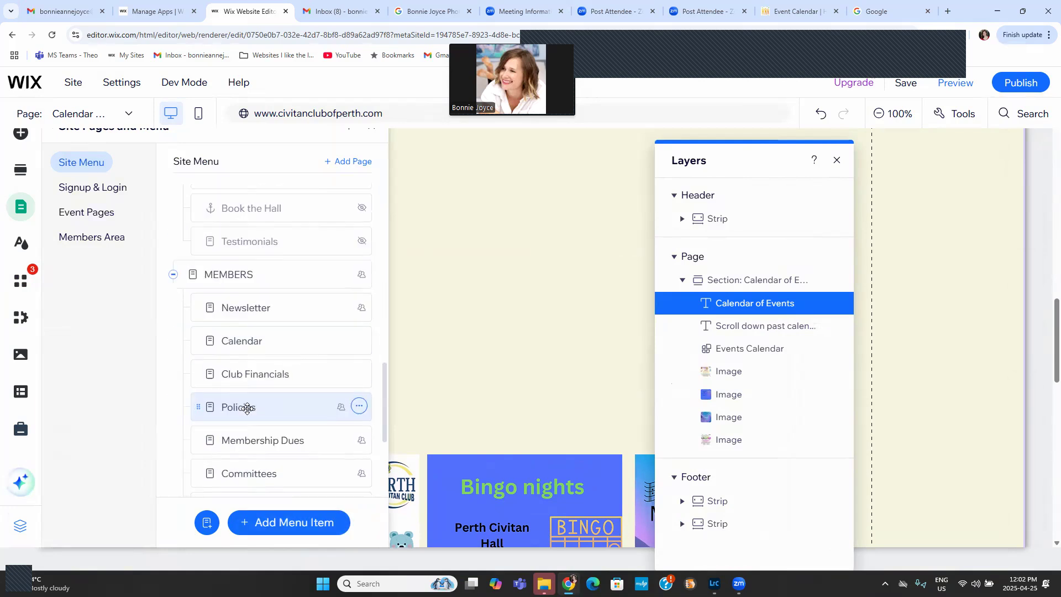
scroll(243, 403, up, 1)
click(224, 402)
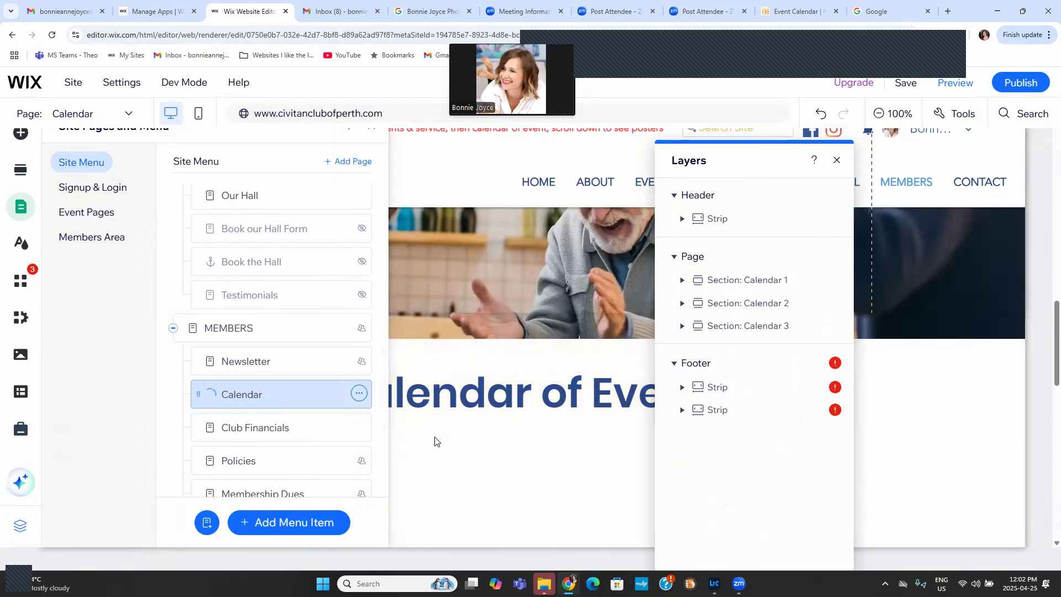
scroll(438, 452, down, 10)
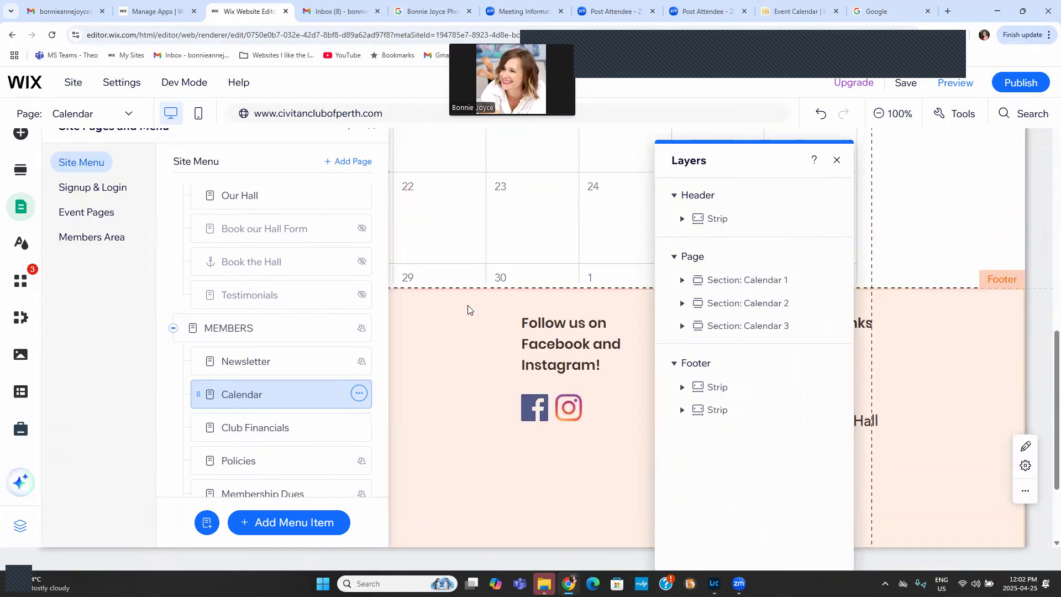
scroll(495, 274, up, 8)
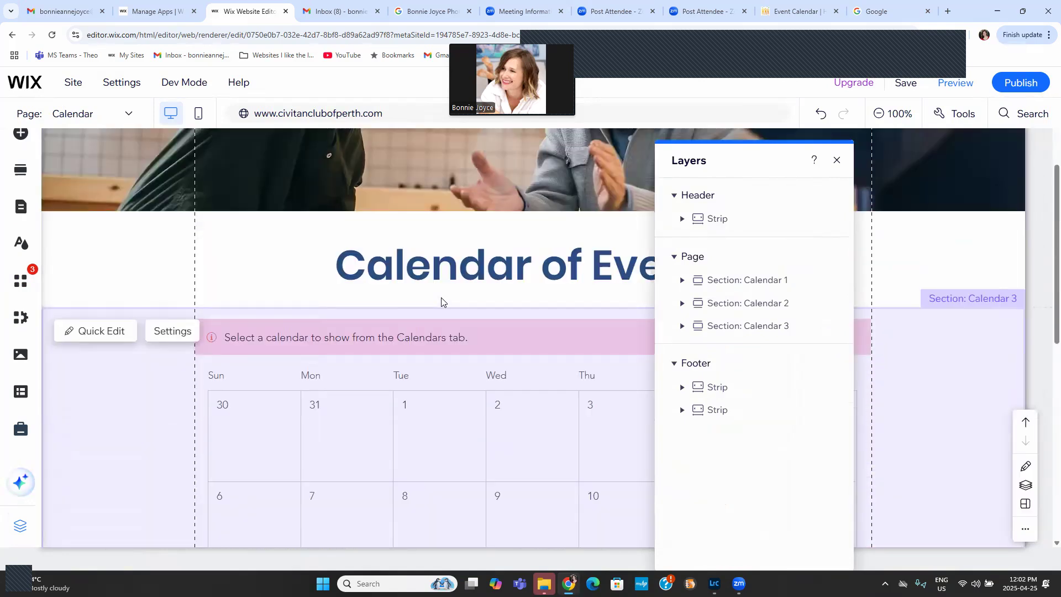
- Close the Layers list and extend the bottom calendar section of the members' Calendar page to fit the whole month grid
scroll(442, 409, down, 4)
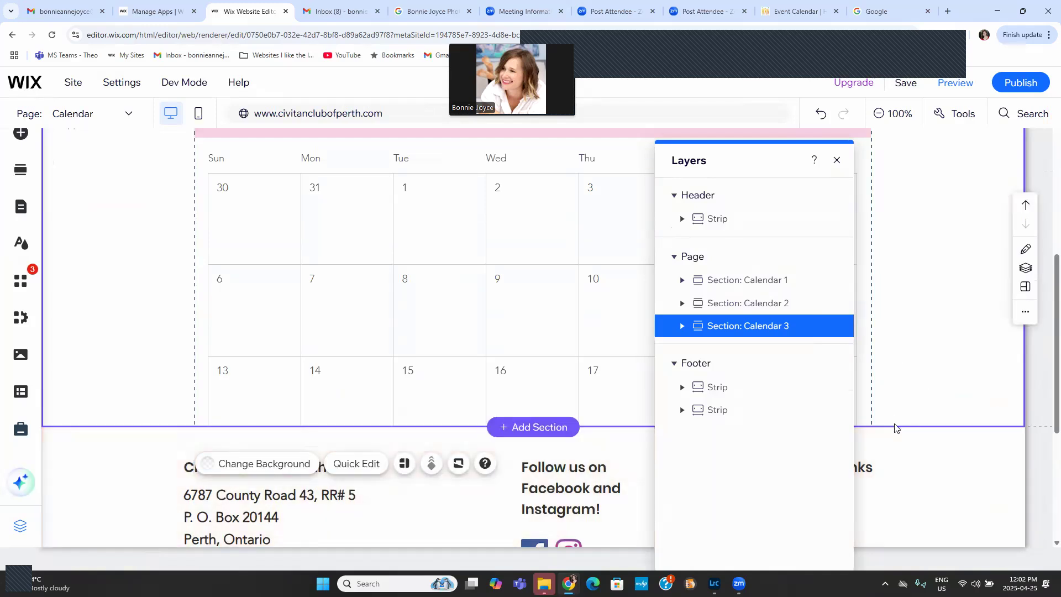
click(836, 161)
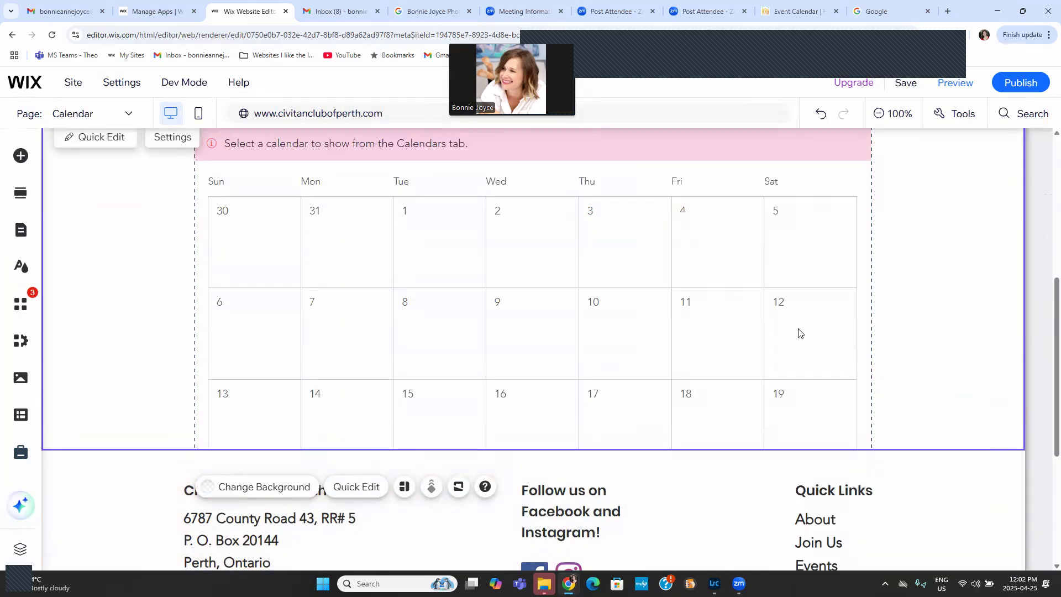
drag(729, 449, 729, 569)
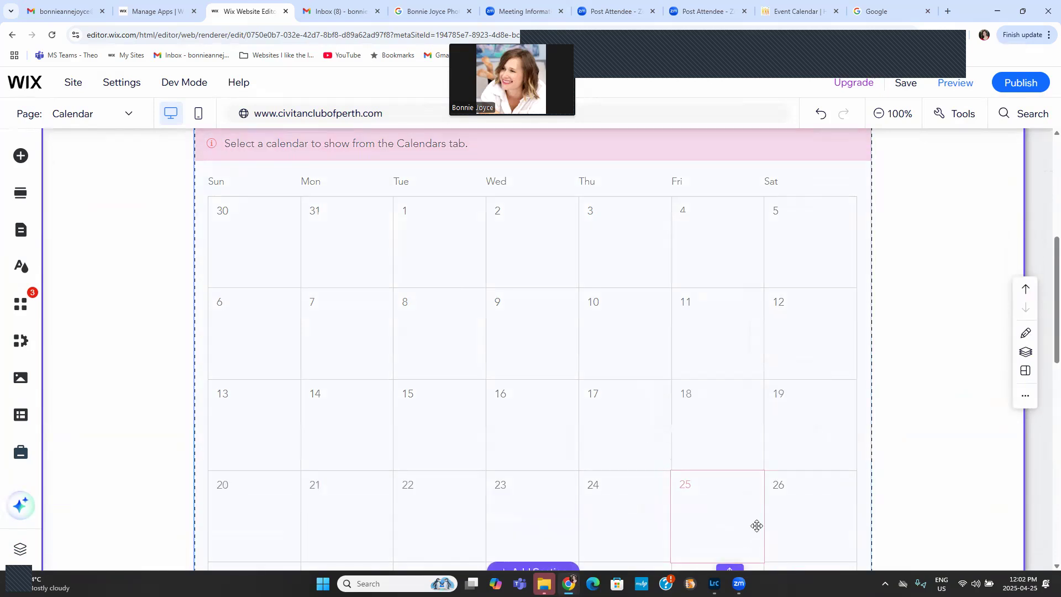
scroll(755, 526, down, 3)
- Copy the Google Event Calendar widget from the members' Calendar page
click(663, 278)
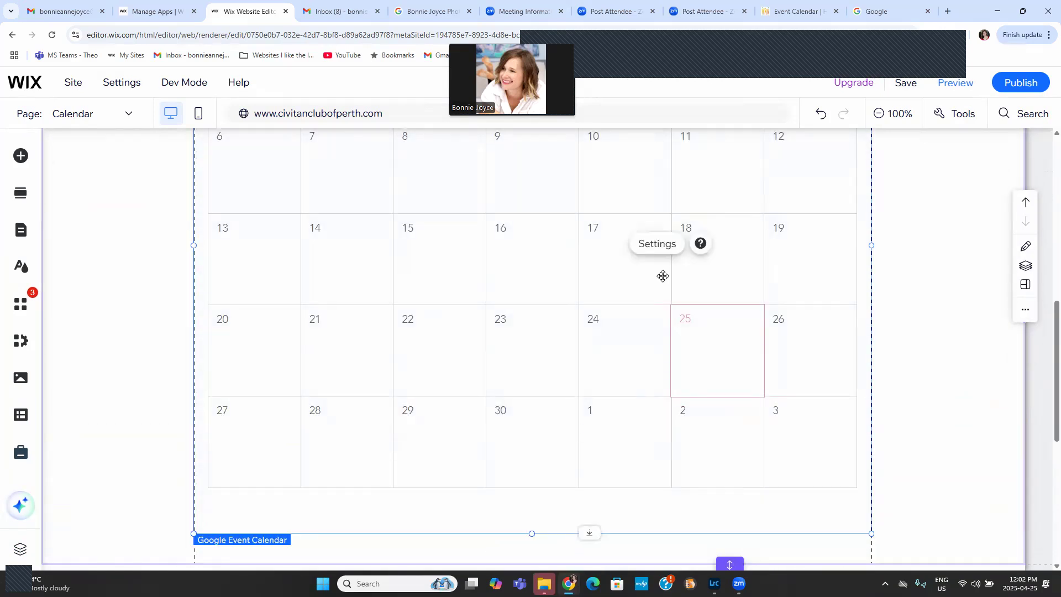
right_click(663, 277)
click(694, 260)
- Open the Calendar of Events page, try to paste the copied widget below the Events Calendar, and undo the paste
click(21, 229)
scroll(246, 265, up, 4)
click(316, 430)
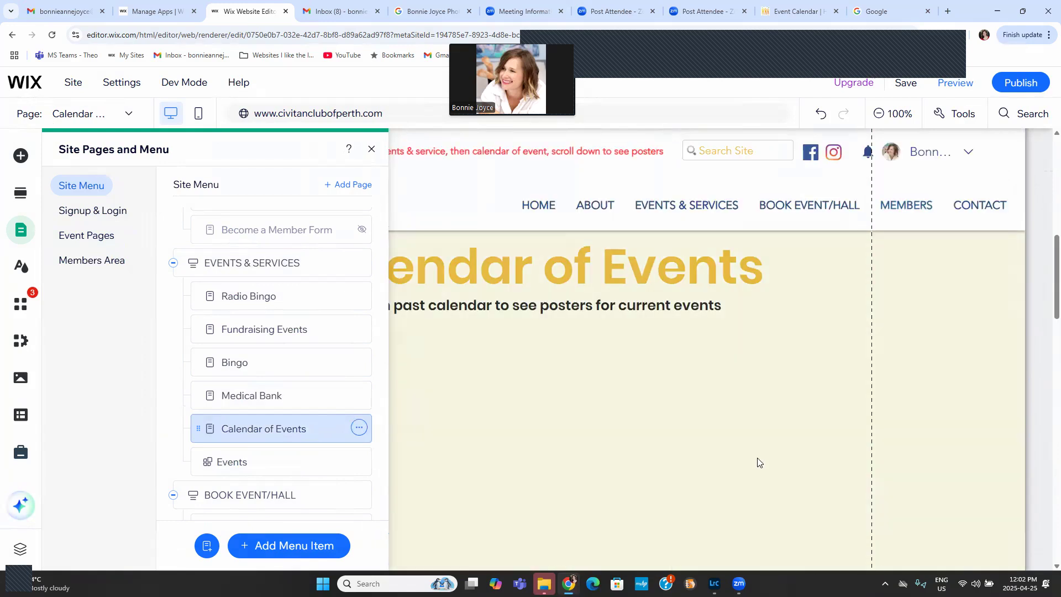
scroll(812, 452, down, 3)
scroll(815, 444, down, 8)
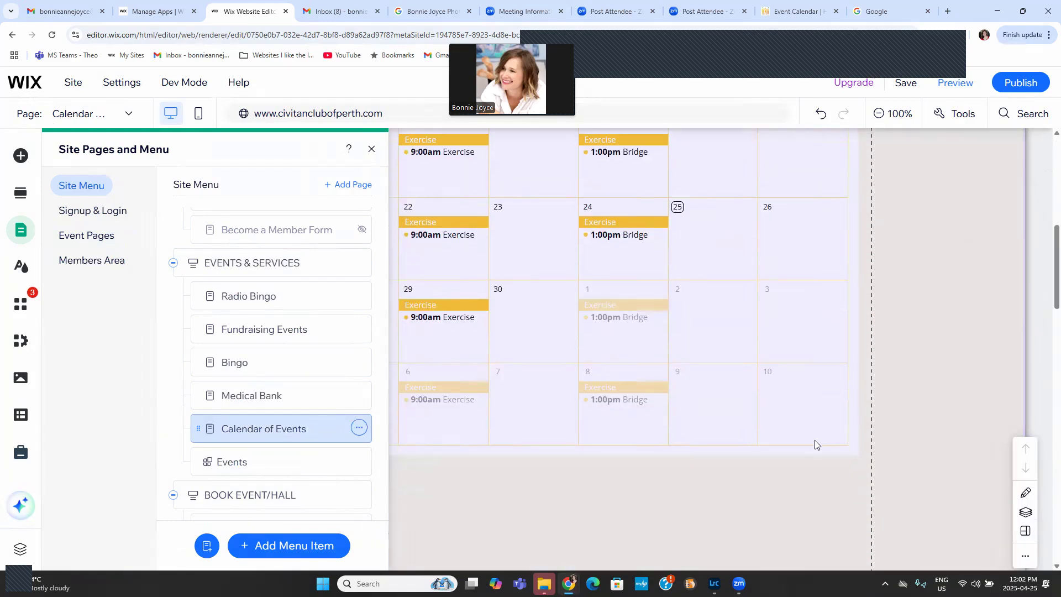
key(ctrl+v)
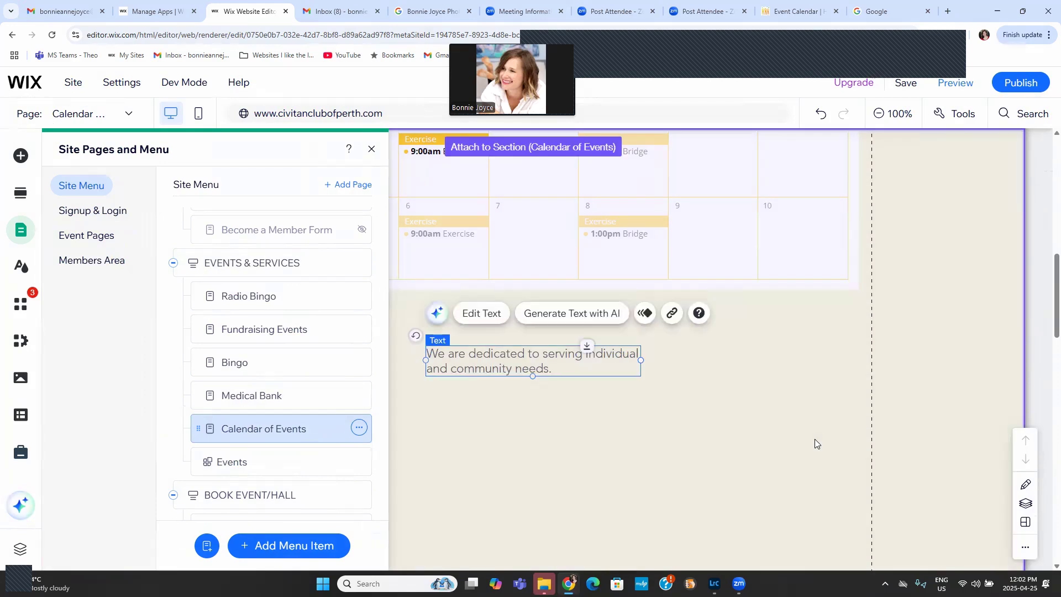
key(ctrl+z)
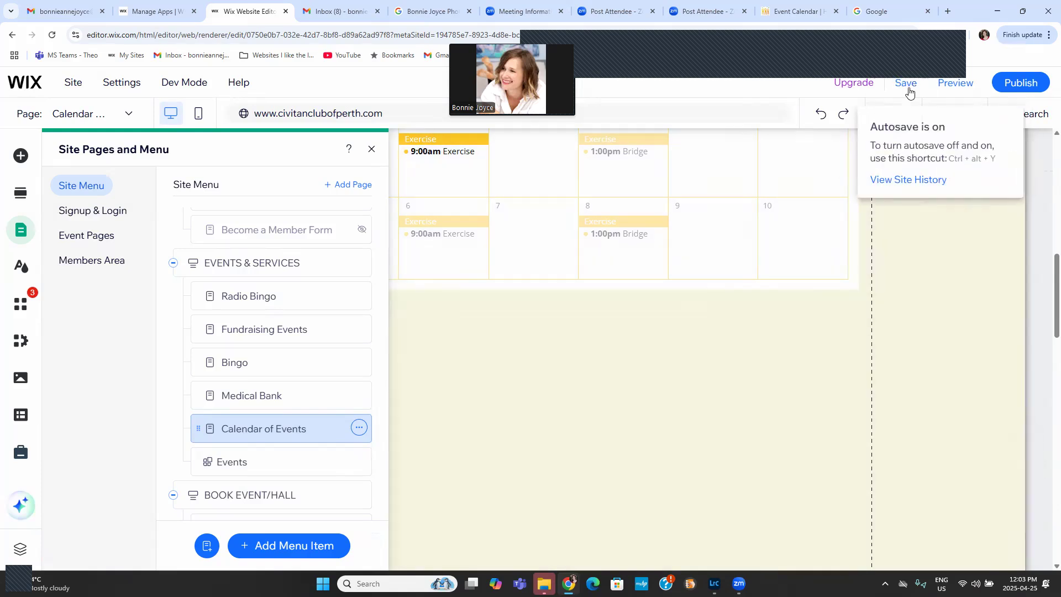
- Save the site changes without publishing, dismiss the confirmation, and save the site once more
click(909, 92)
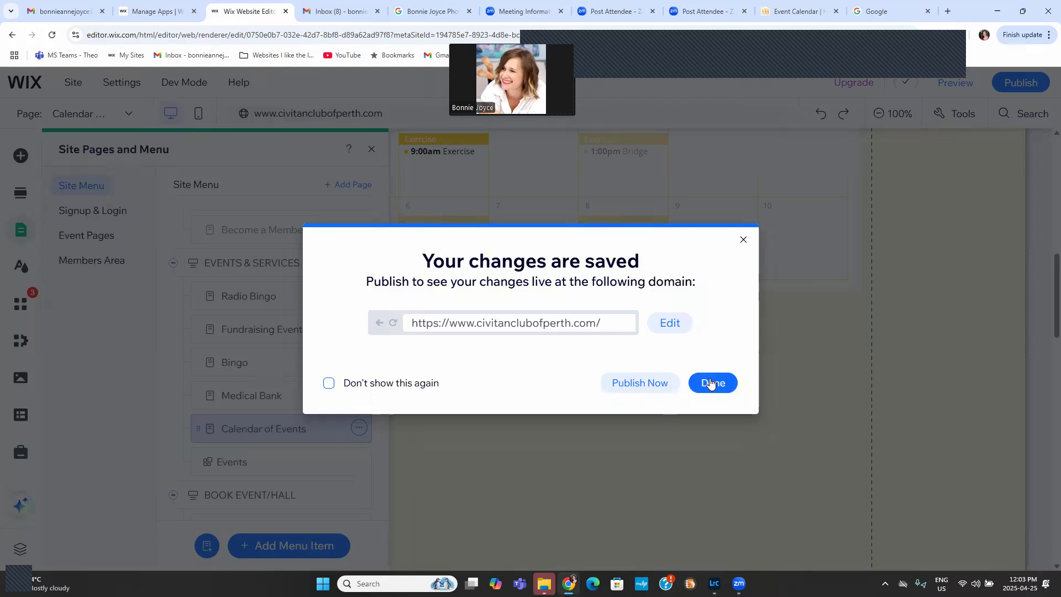
click(711, 383)
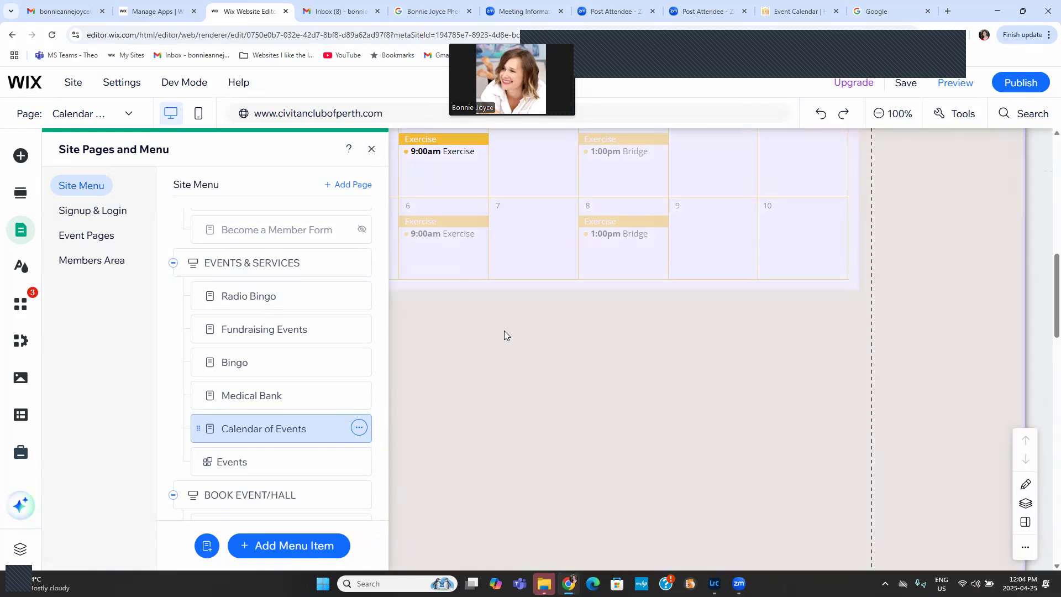
click(908, 84)
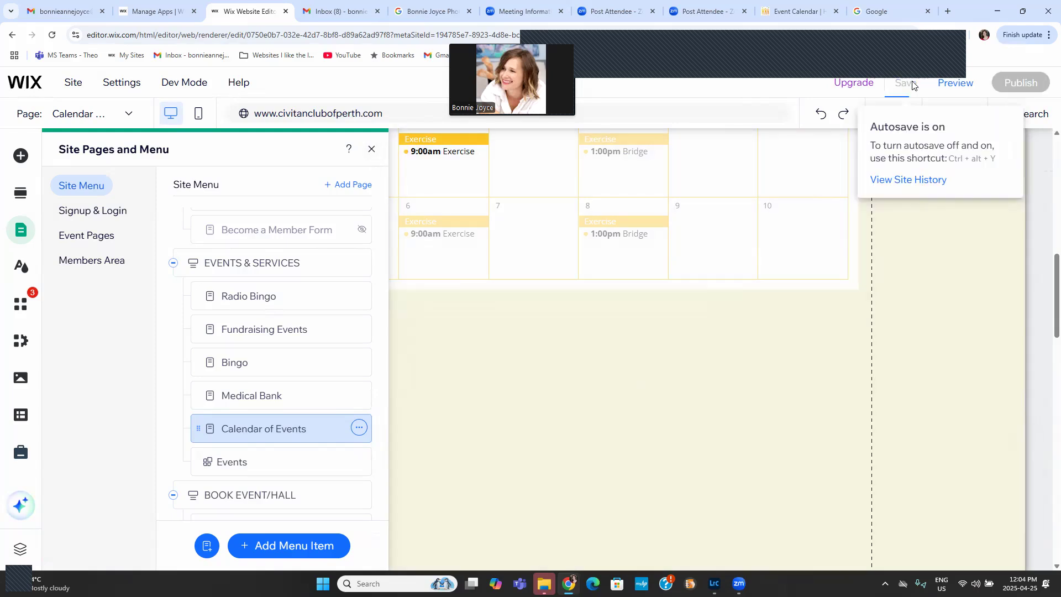